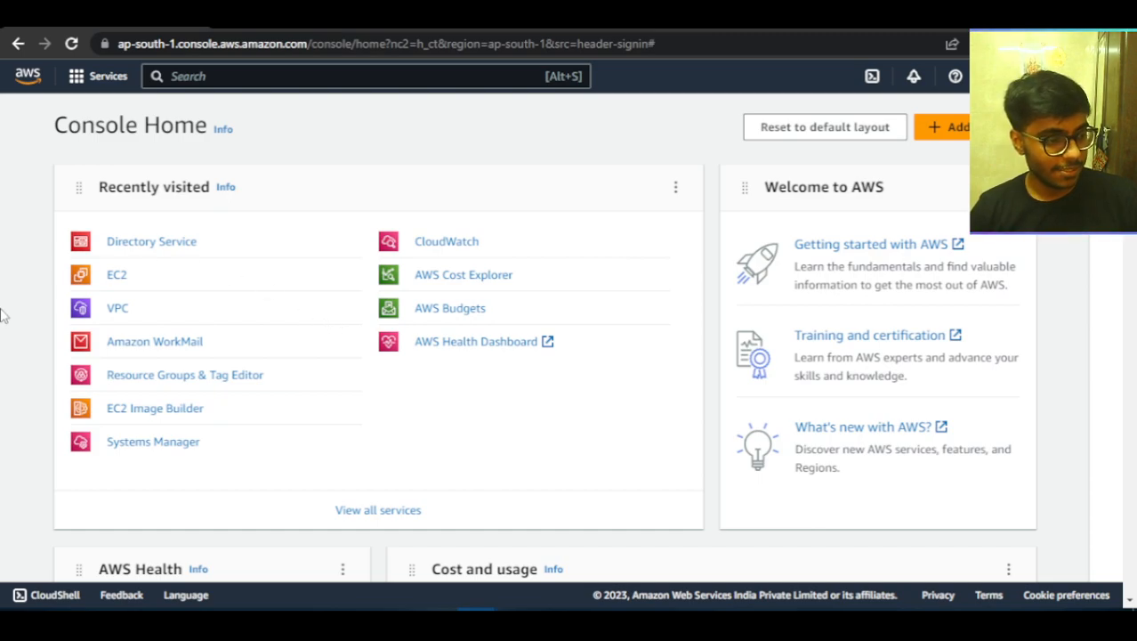
# Open the EC2 dashboard from the recently visited services.
pyautogui.scroll(-3, 325, 394)
pyautogui.scroll(3, 324, 390)
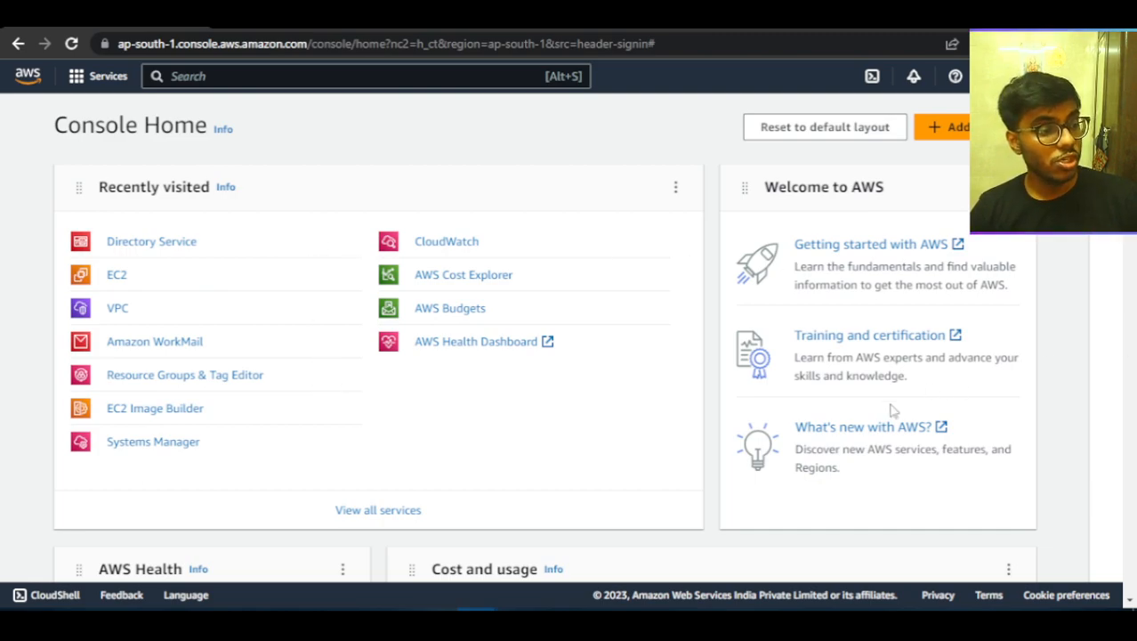
pyautogui.click(119, 277)
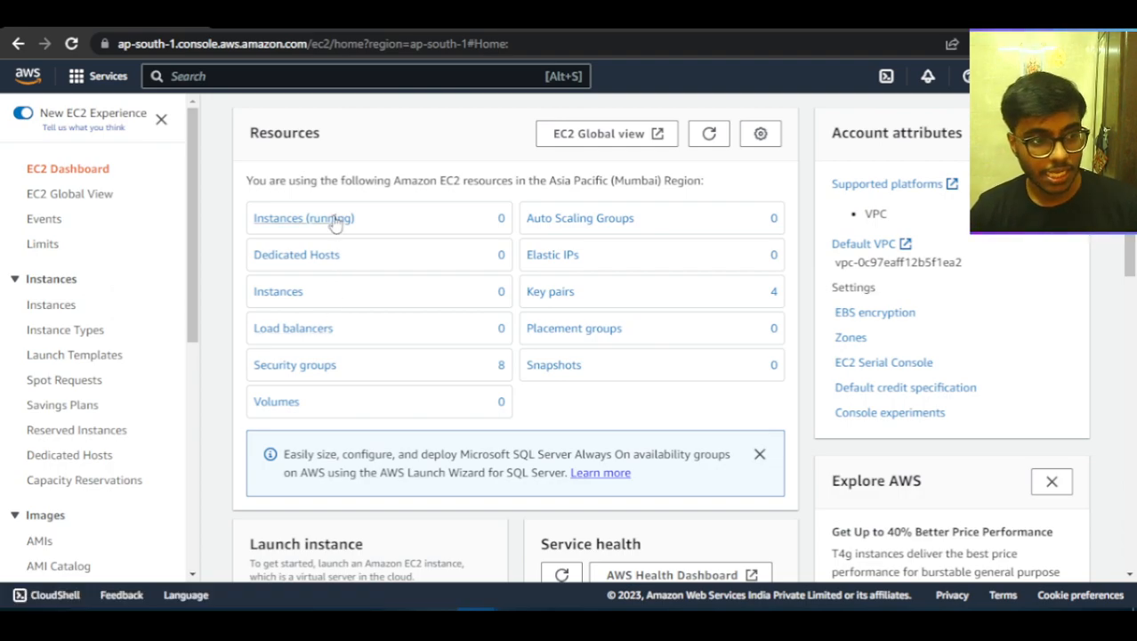
# View the available options for launching an instance on the EC2 dashboard, then dismiss them.
pyautogui.scroll(-1, 605, 331)
pyautogui.scroll(-5, 606, 331)
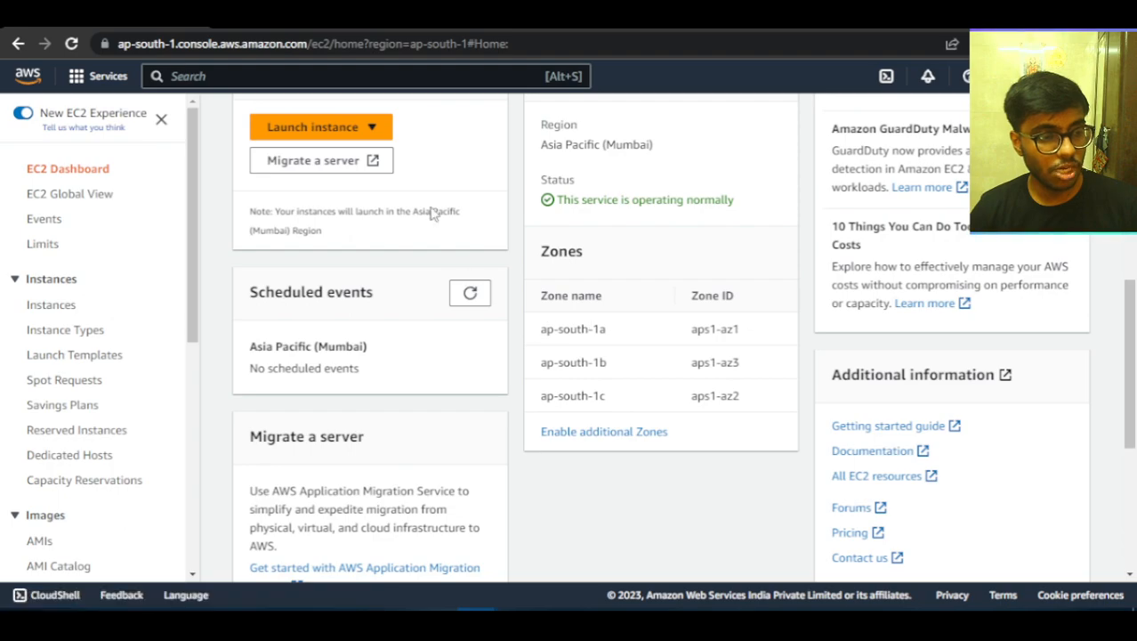
pyautogui.click(368, 127)
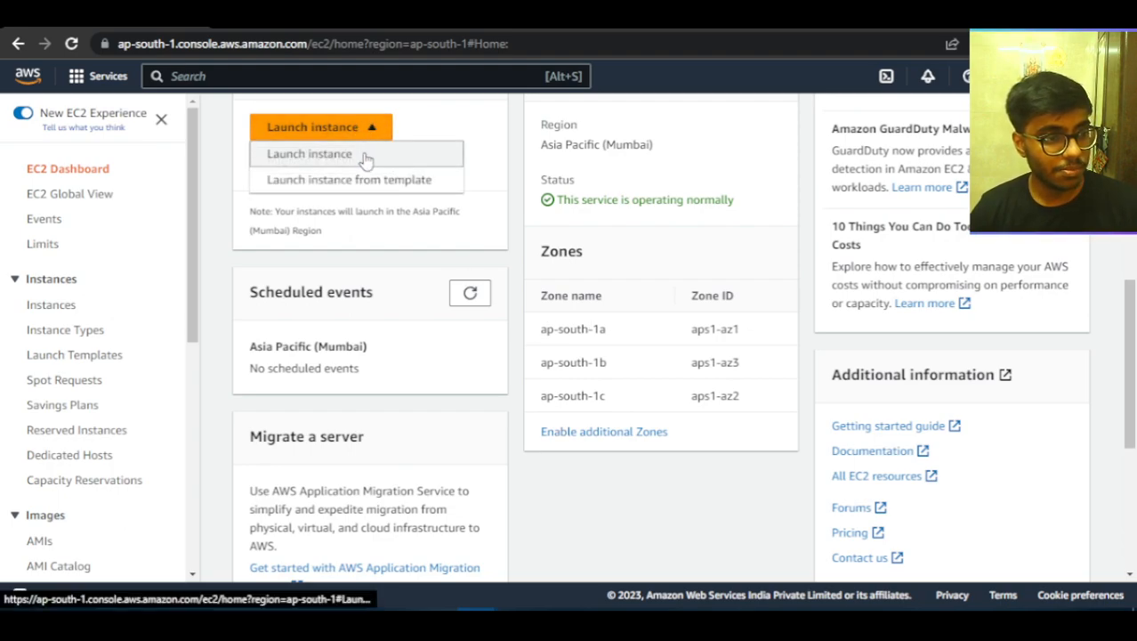
pyautogui.click(485, 204)
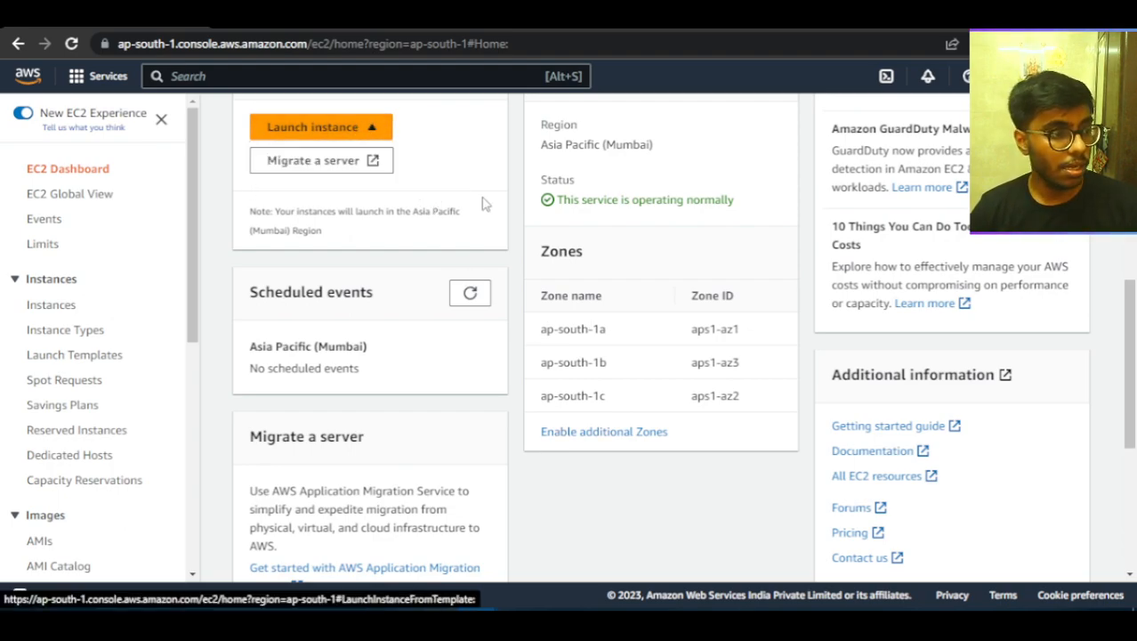
# Open the Launch Templates list and shrink the details pane so the template rows are fully shown.
pyautogui.scroll(-1, 73, 307)
pyautogui.click(64, 276)
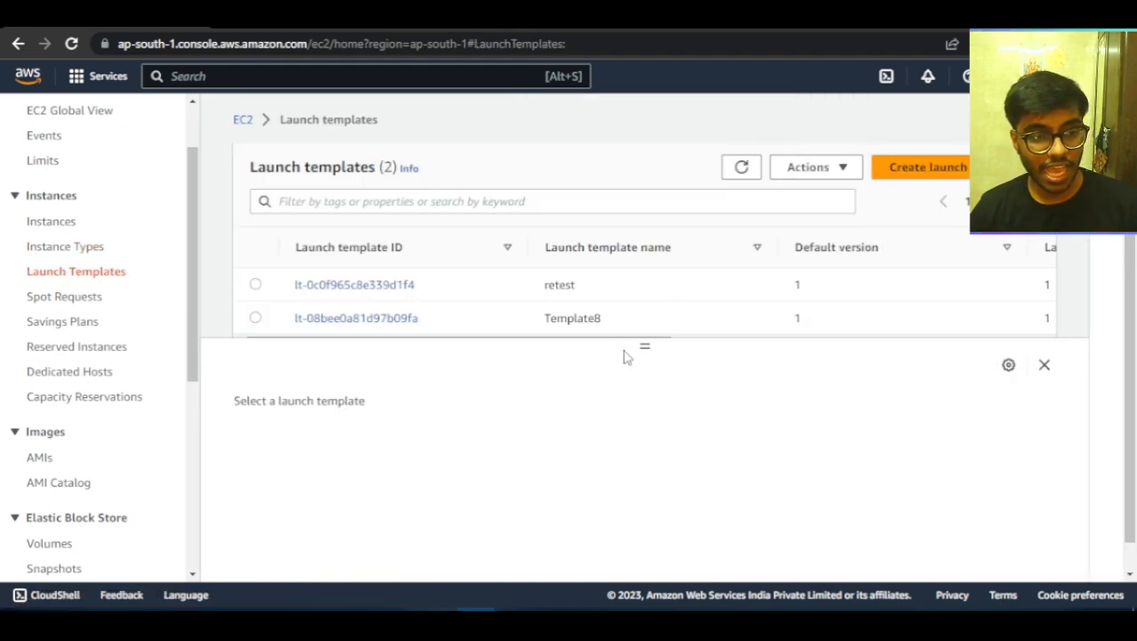
pyautogui.moveTo(636, 358); pyautogui.dragTo(637, 383)
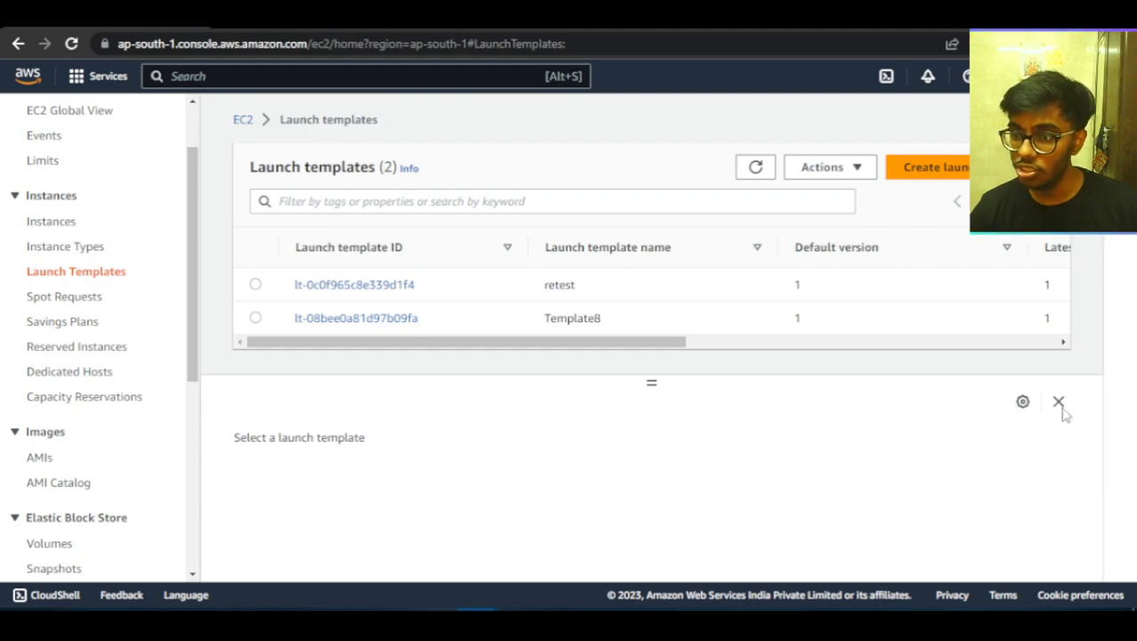
# Start a new launch template and name it temp2.
pyautogui.click(925, 167)
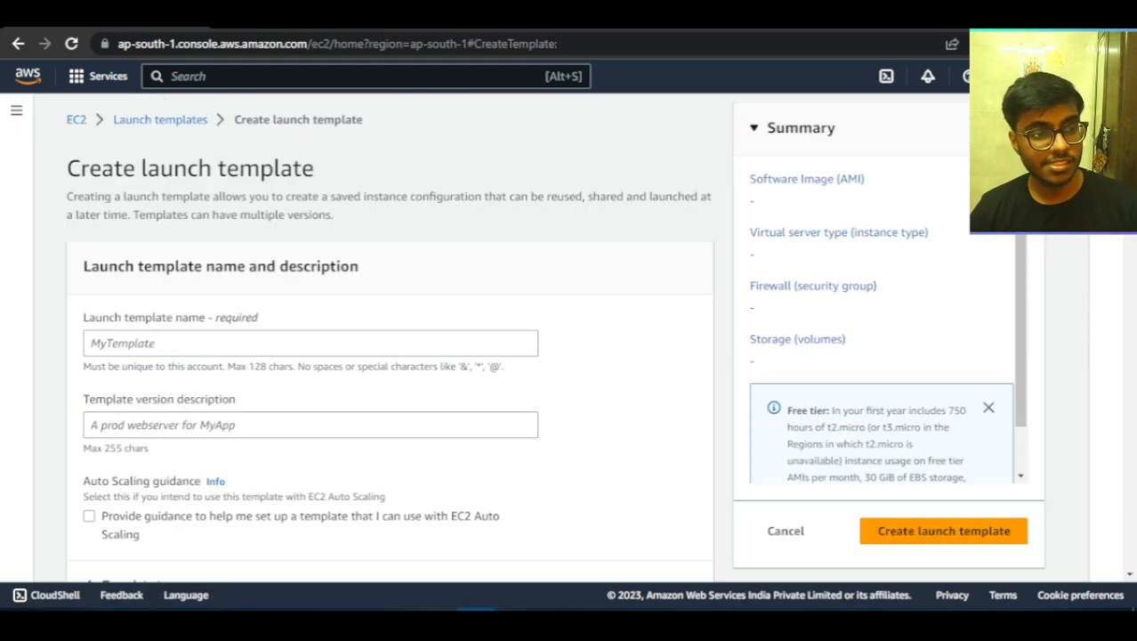
pyautogui.click(434, 347)
pyautogui.write('temp2')
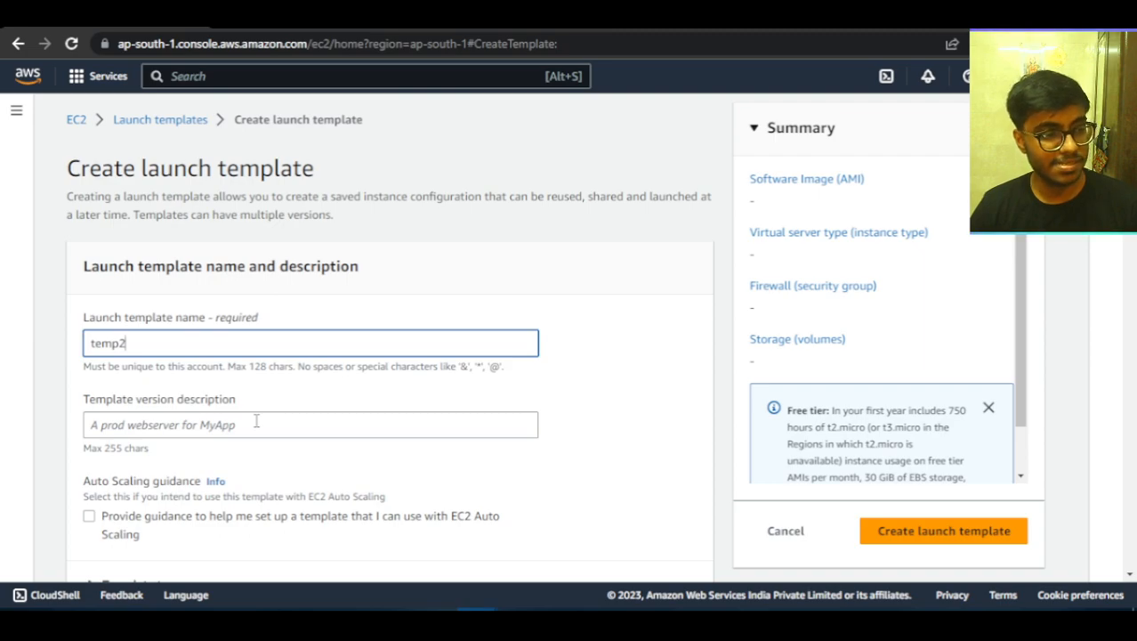
pyautogui.scroll(-1, 256, 421)
pyautogui.click(256, 345)
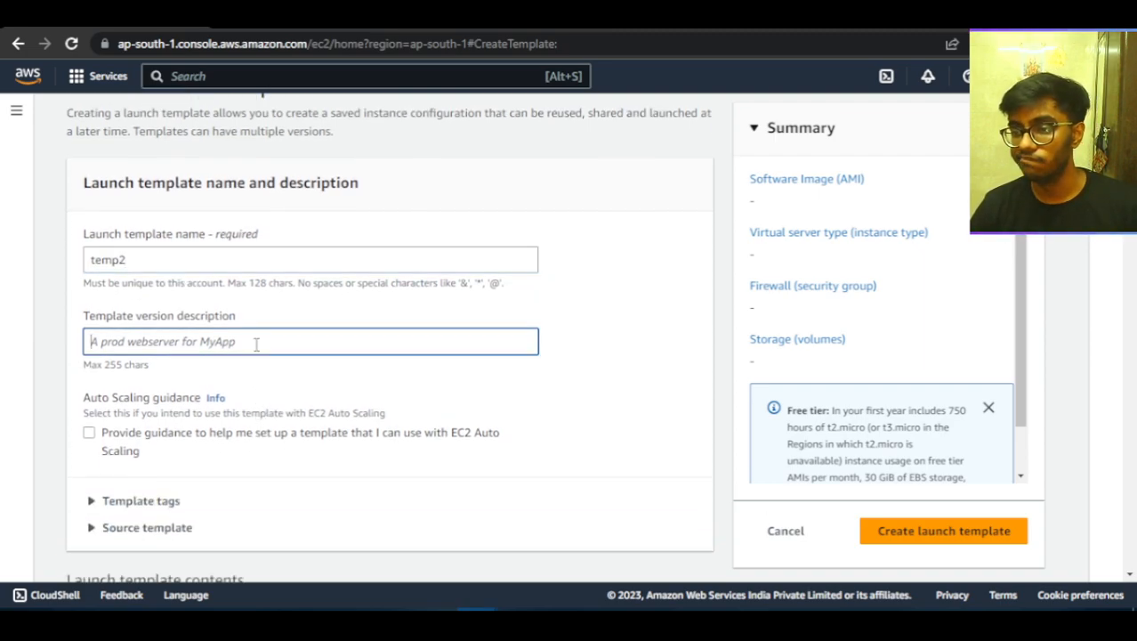
# Choose Amazon Linux 2 AMI (HVM) - Kernel 5.10, SSD Volume Type from the Amazon Linux quick start images.
pyautogui.scroll(-3, 256, 346)
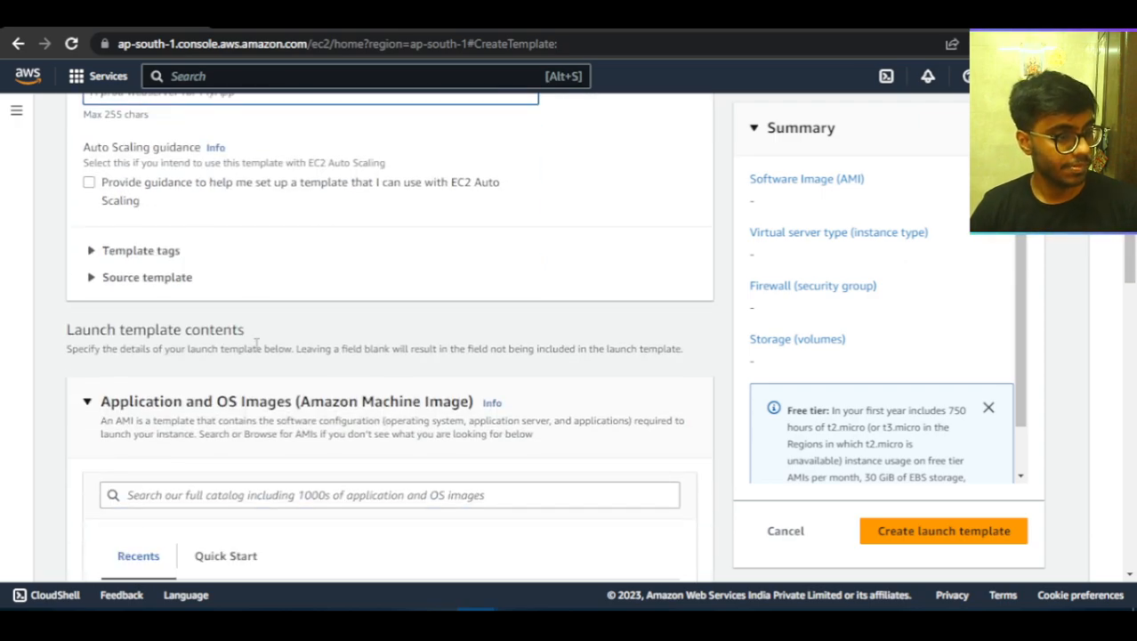
pyautogui.scroll(-4, 214, 320)
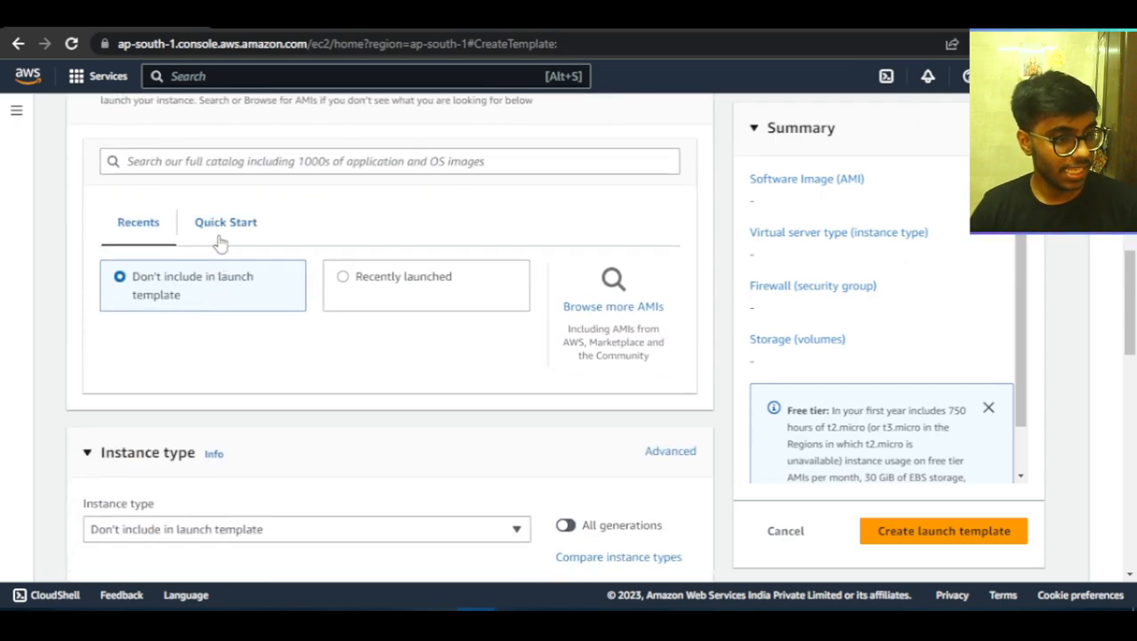
pyautogui.click(225, 227)
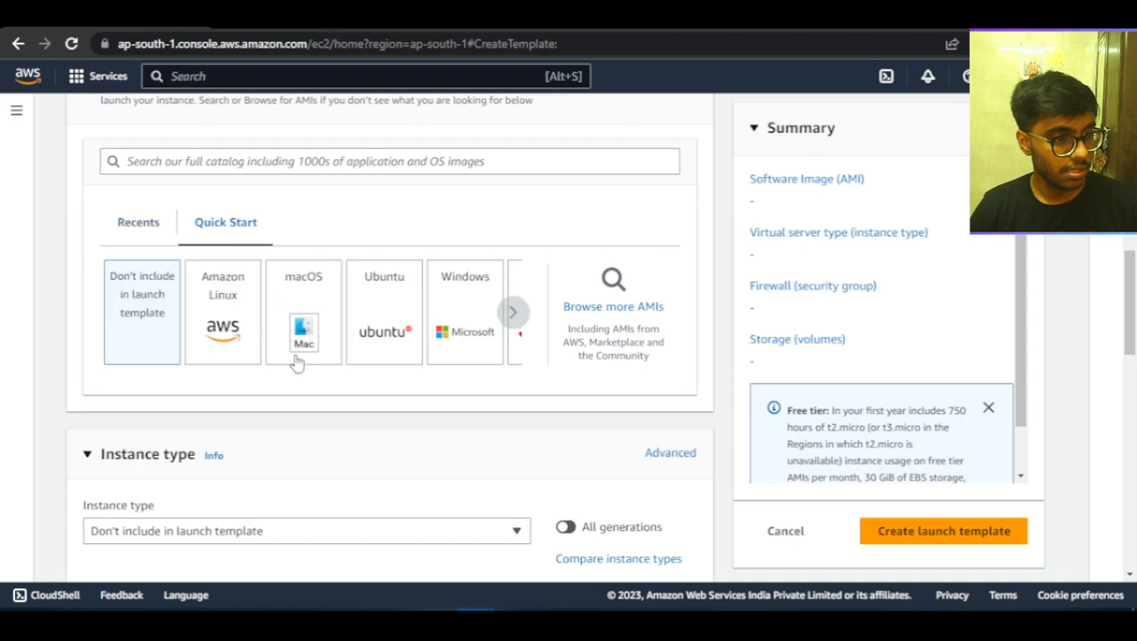
pyautogui.click(217, 297)
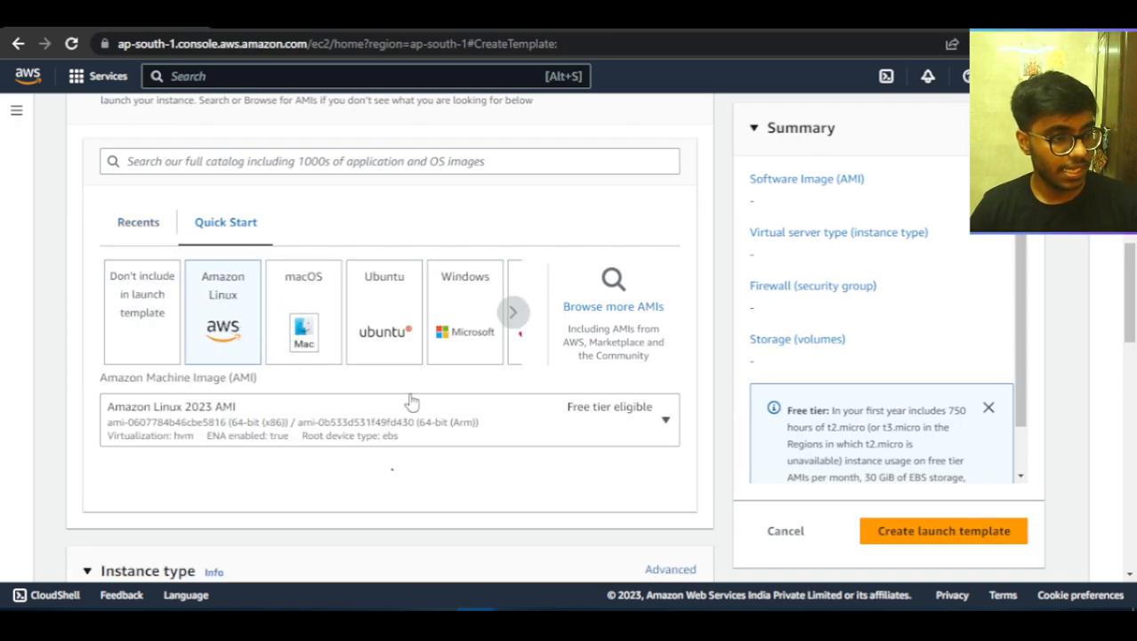
pyautogui.click(454, 408)
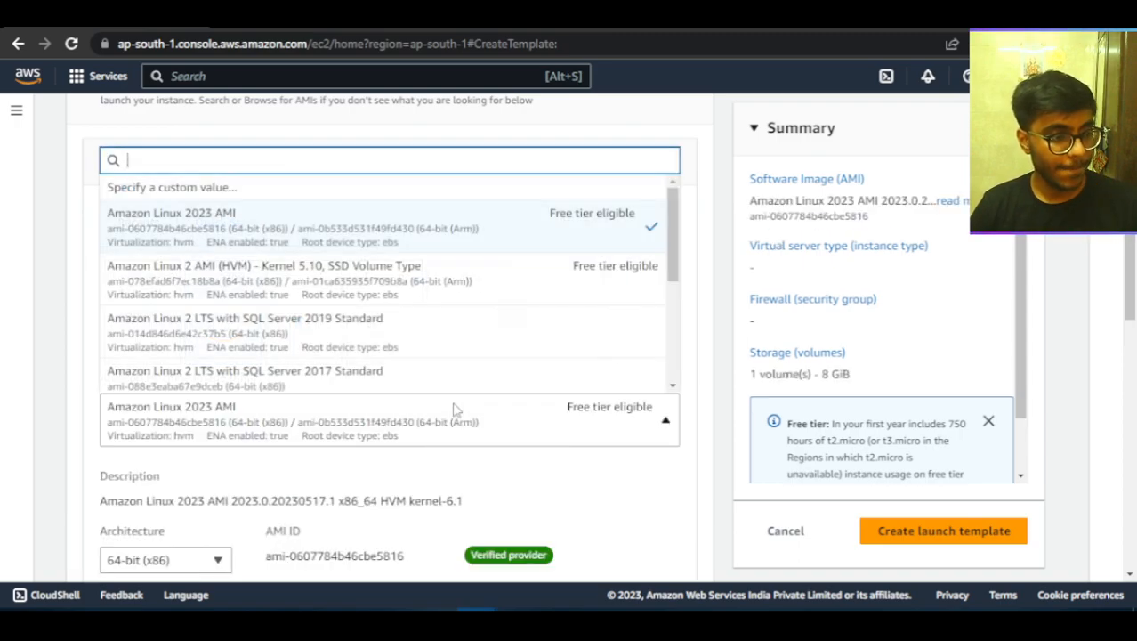
pyautogui.scroll(-1, 274, 285)
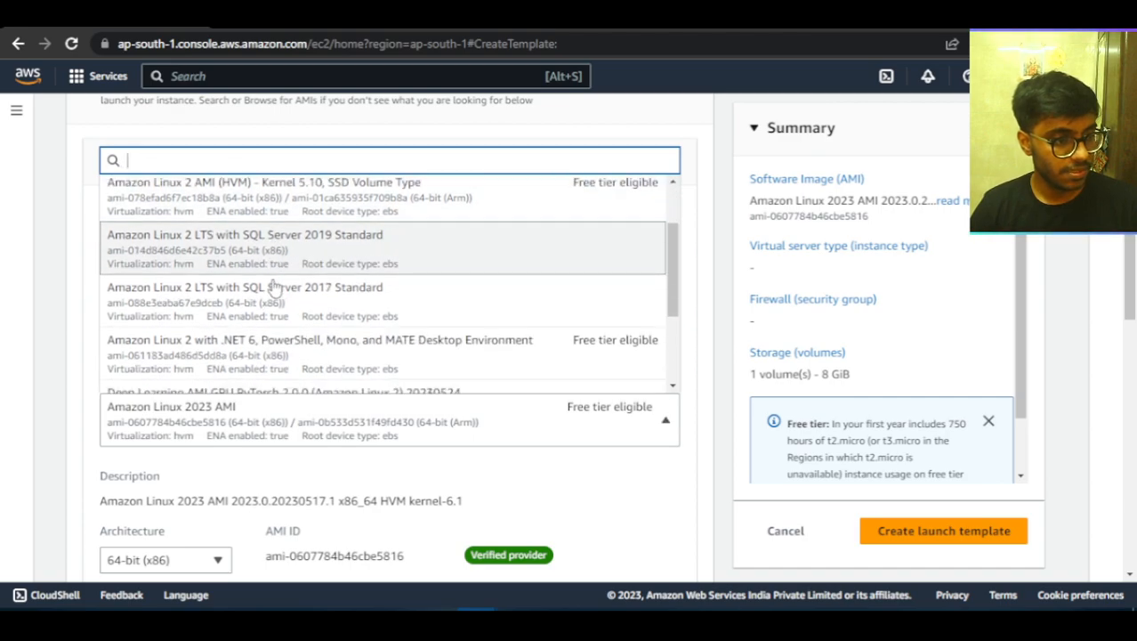
pyautogui.scroll(2, 450, 343)
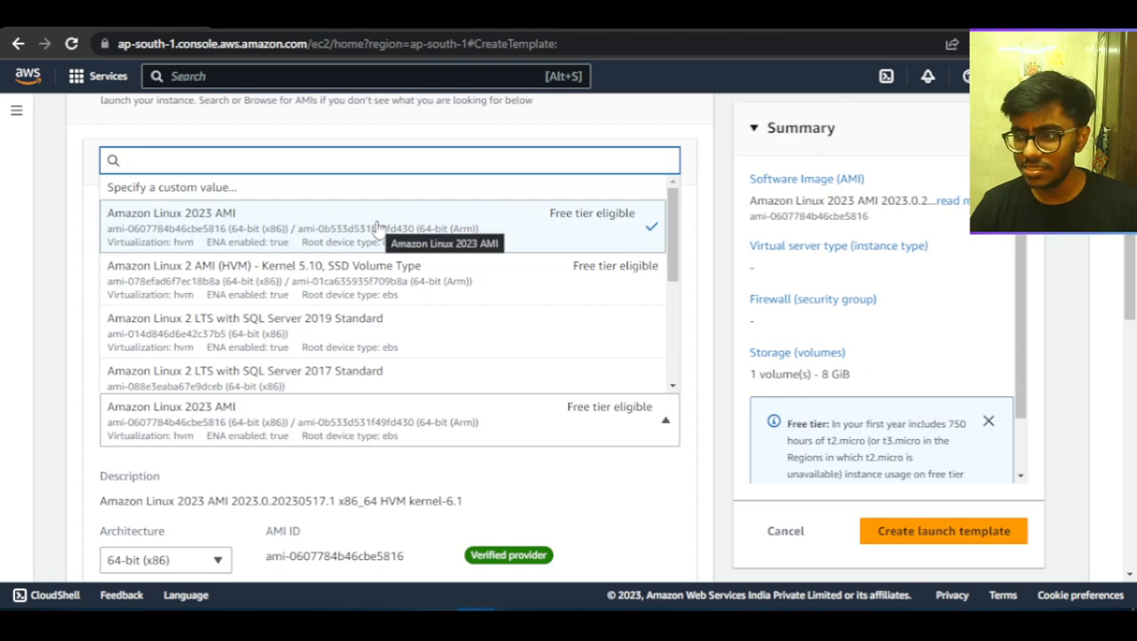
pyautogui.click(378, 279)
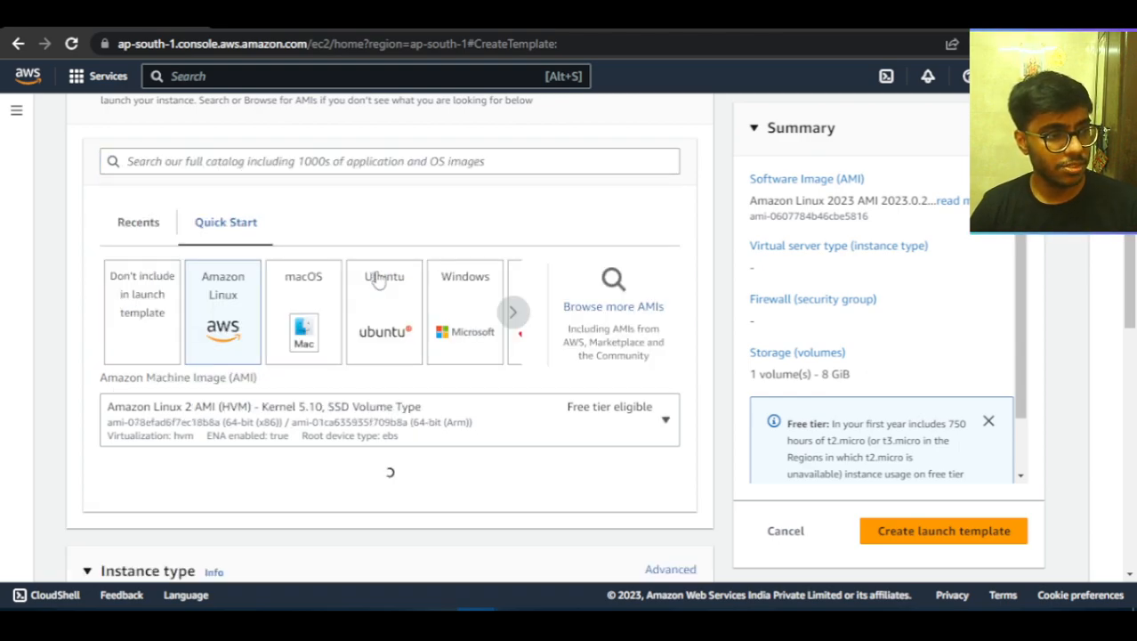
# Set the launch template's instance type to t2.micro.
pyautogui.scroll(-5, 373, 279)
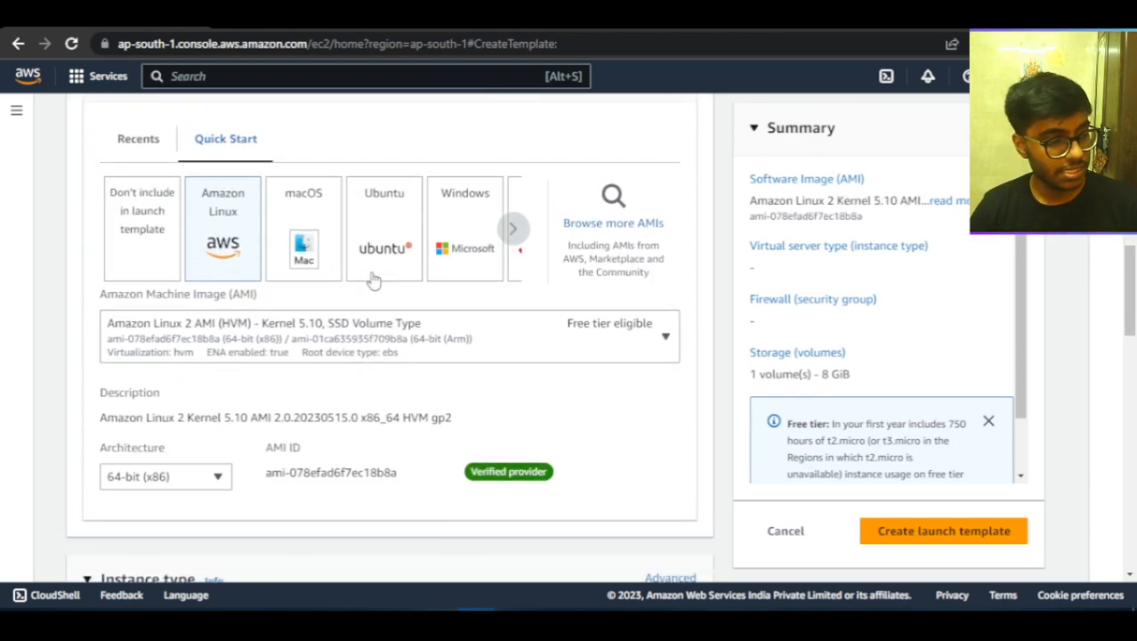
pyautogui.click(231, 323)
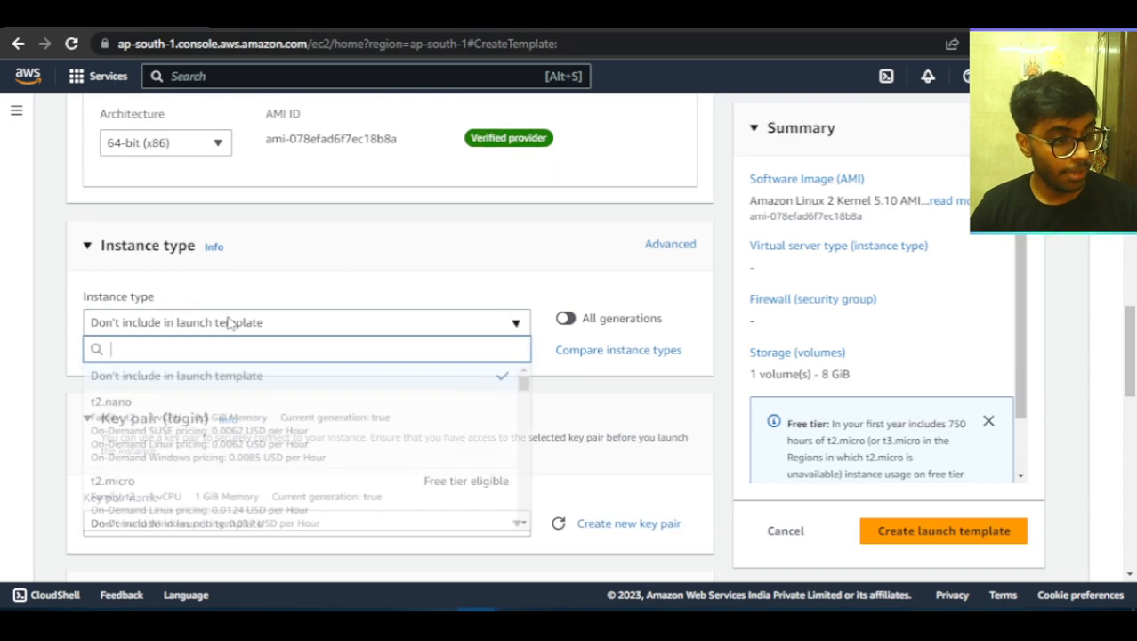
pyautogui.click(267, 488)
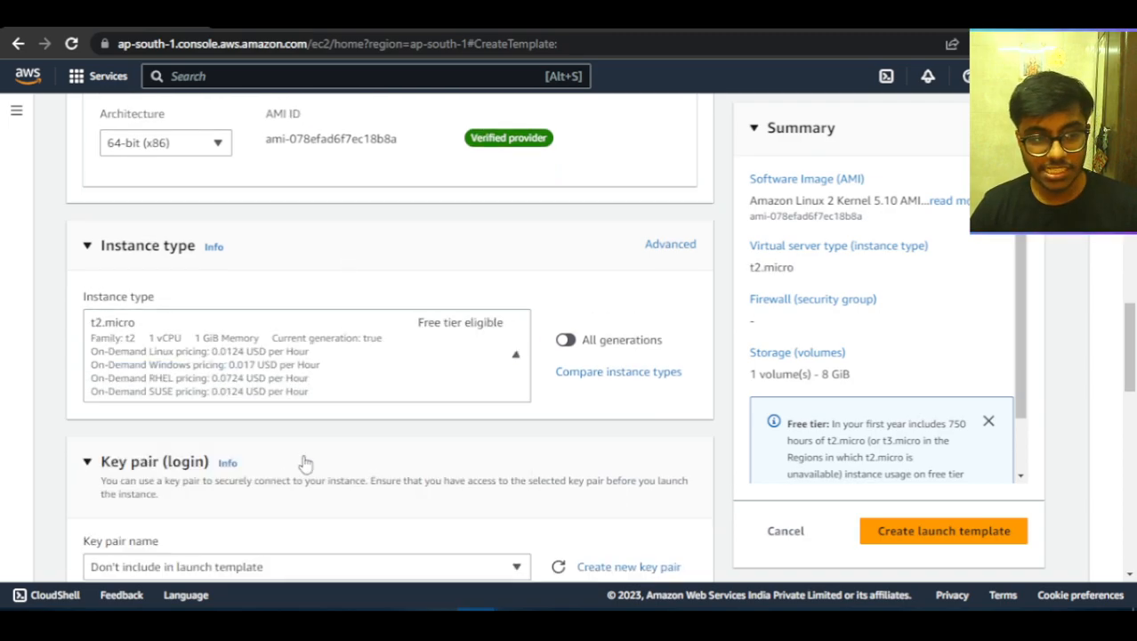
# Look through the instance types offered for the template and their hourly pricing.
pyautogui.click(509, 362)
pyautogui.scroll(-5, 500, 282)
pyautogui.scroll(-10, 407, 266)
pyautogui.scroll(-5, 407, 266)
# Open the instance type comparison and examine the vCPUs, memory, storage and network performance of each type.
pyautogui.click(612, 374)
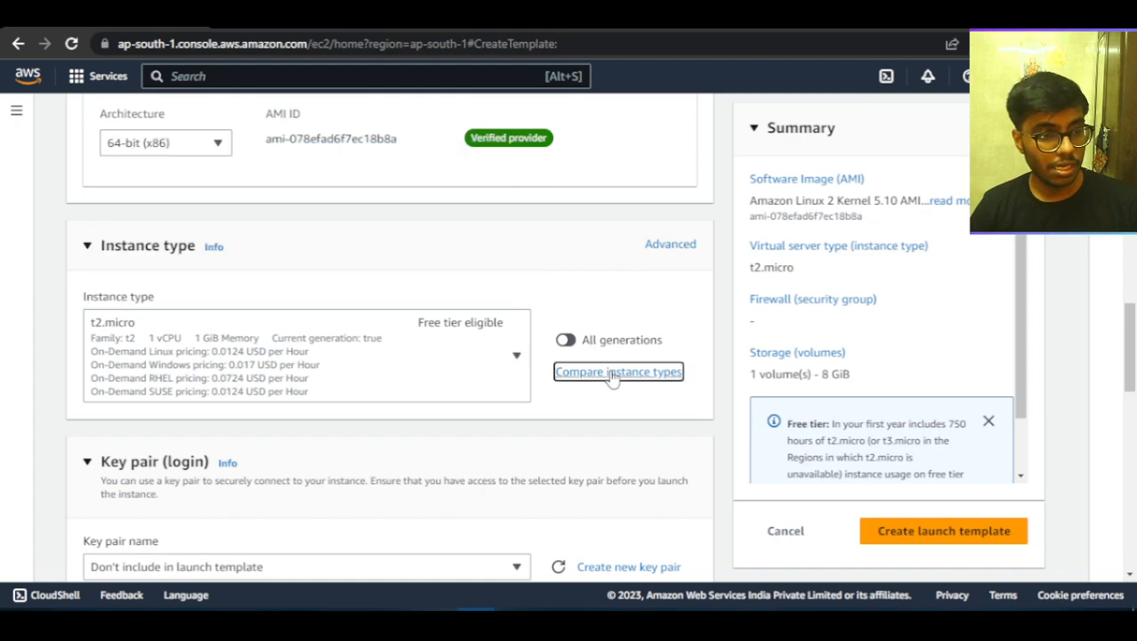
pyautogui.click(613, 374)
pyautogui.scroll(-5, 612, 376)
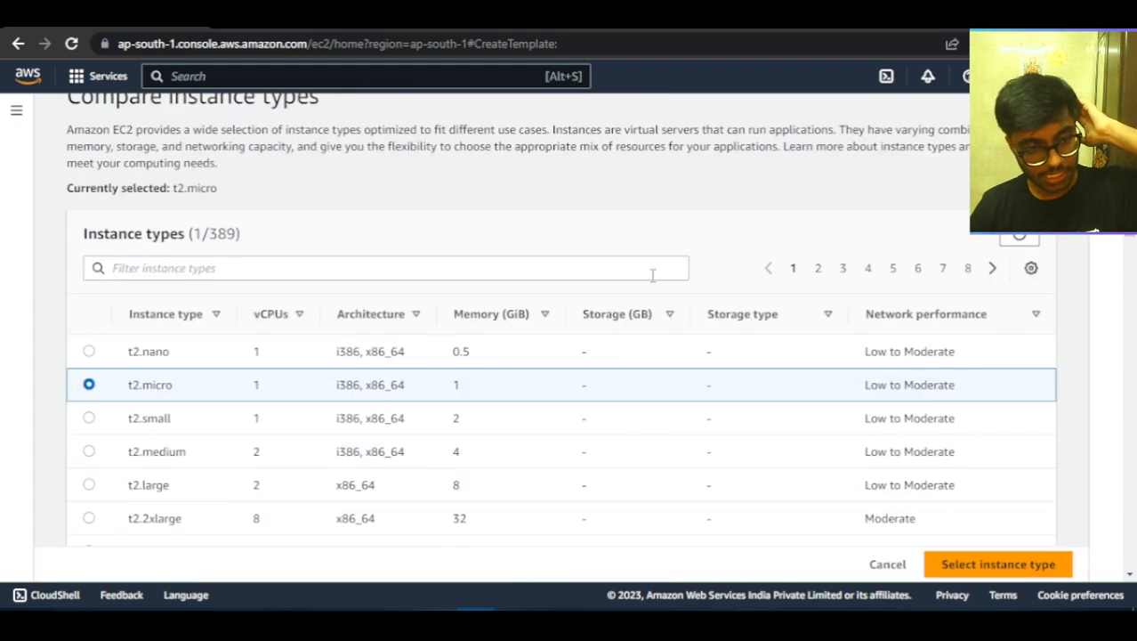
pyautogui.scroll(6, 649, 287)
pyautogui.scroll(-2, 648, 294)
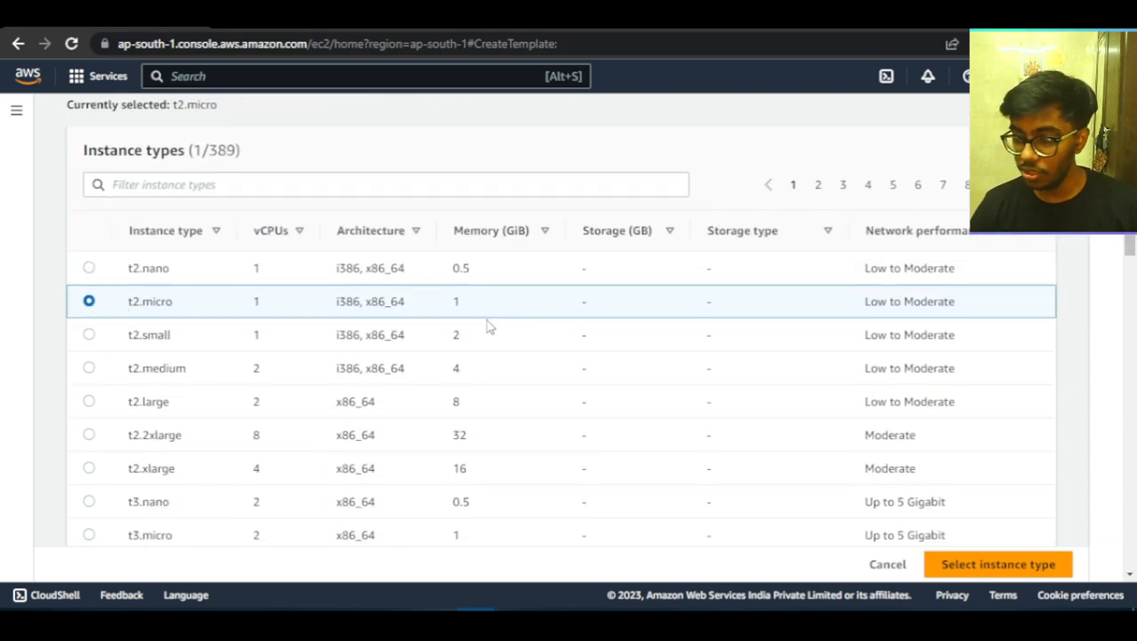
pyautogui.scroll(-15, 494, 343)
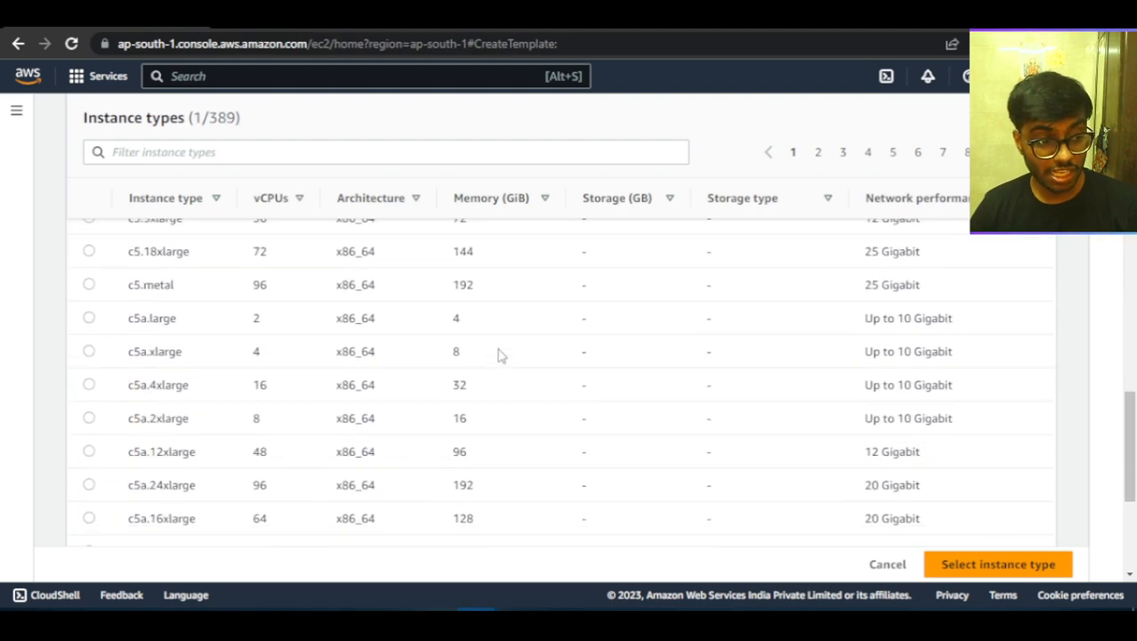
pyautogui.scroll(-3, 498, 354)
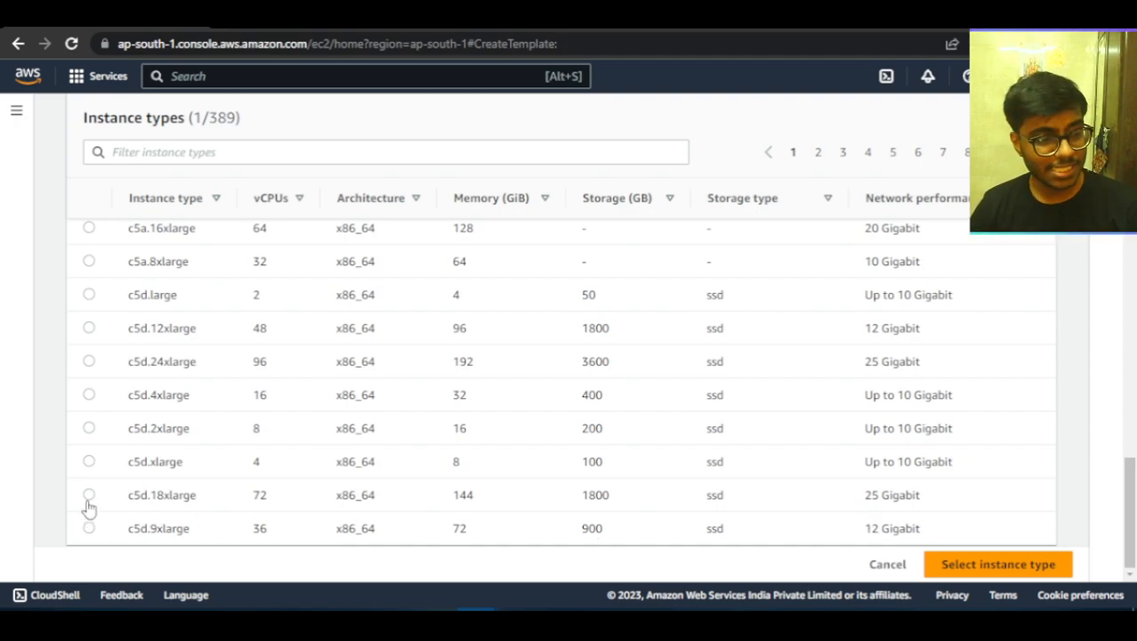
pyautogui.scroll(15, 182, 499)
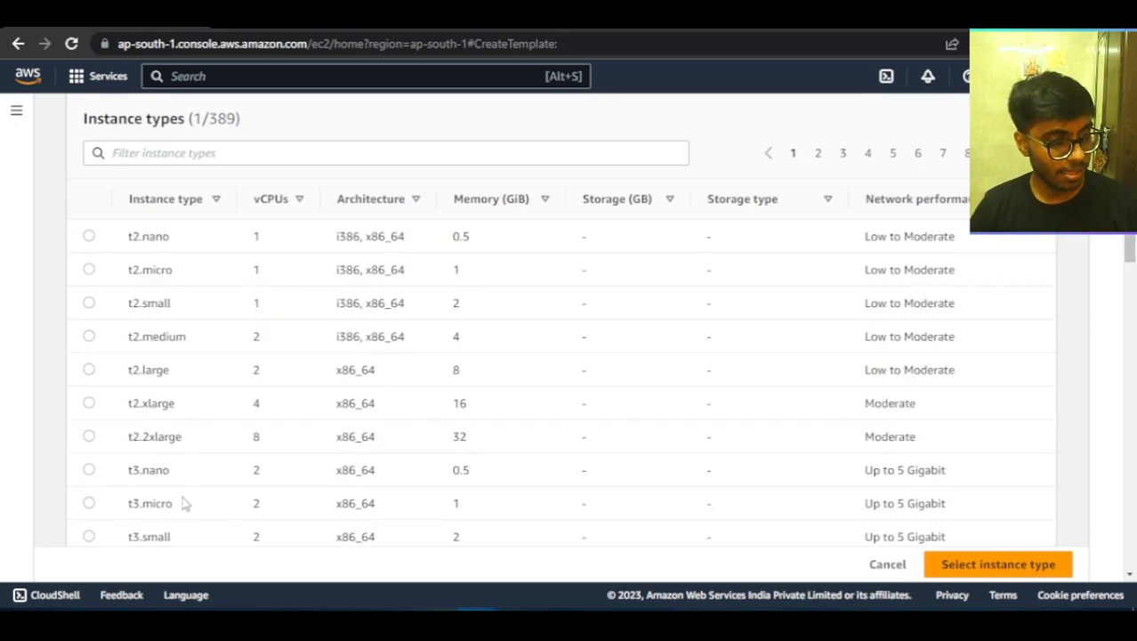
# Select t3.micro in the instance type comparison table.
pyautogui.click(182, 501)
pyautogui.scroll(-7, 184, 498)
pyautogui.scroll(10, 187, 492)
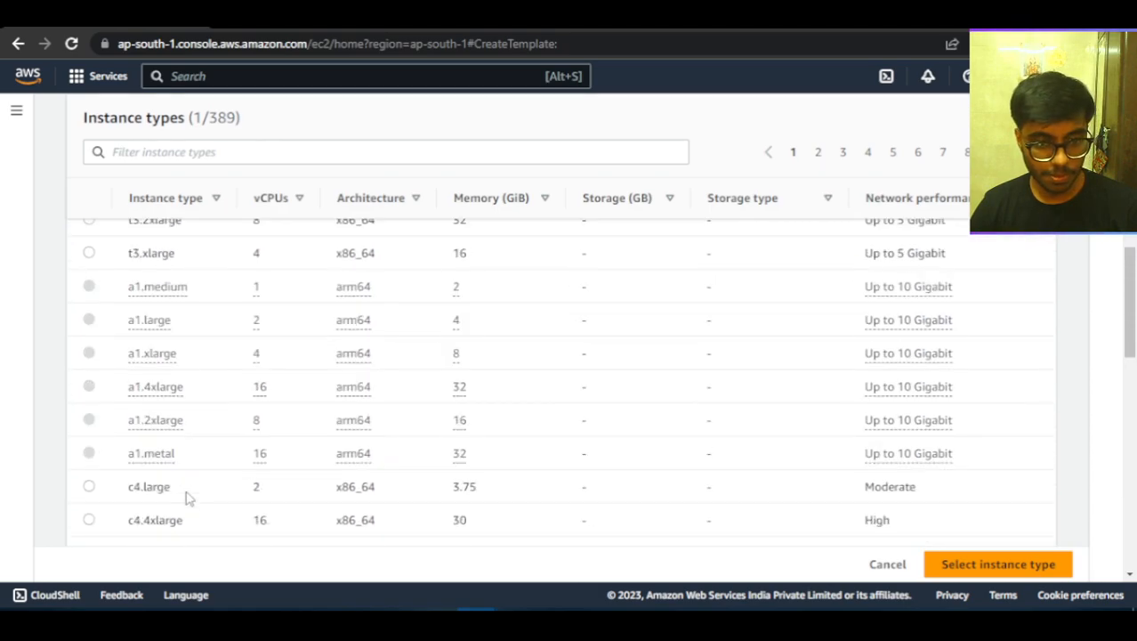
pyautogui.scroll(-5, 186, 495)
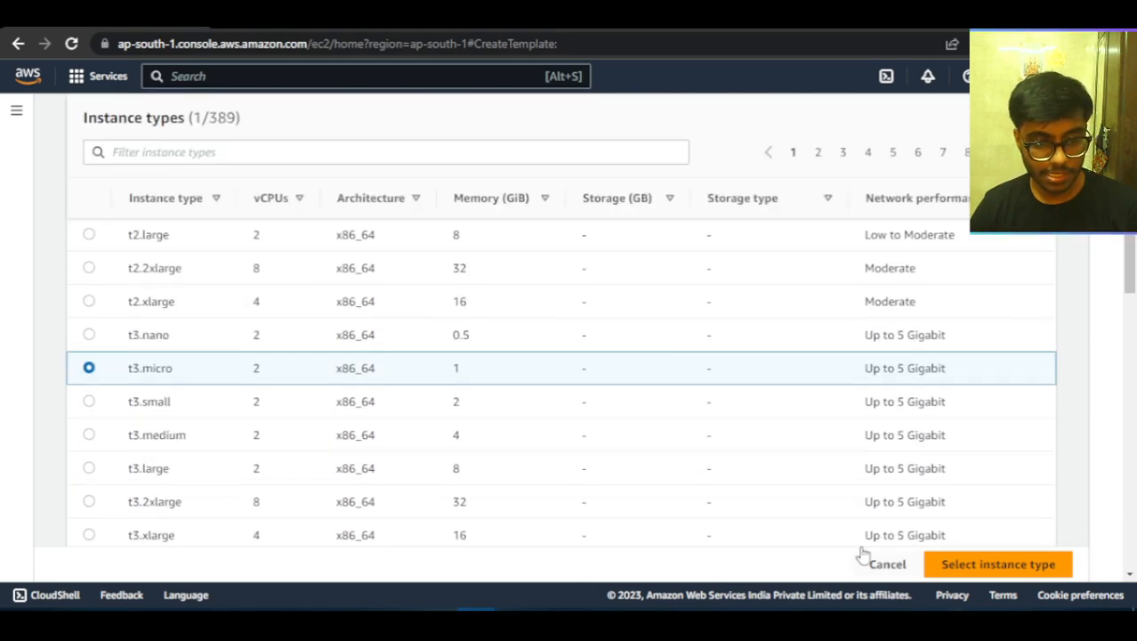
# Examine the larger c4, c5a and c5d instance types in the comparison table, including their storage and network performance.
pyautogui.scroll(-7, 815, 488)
pyautogui.scroll(-5, 814, 490)
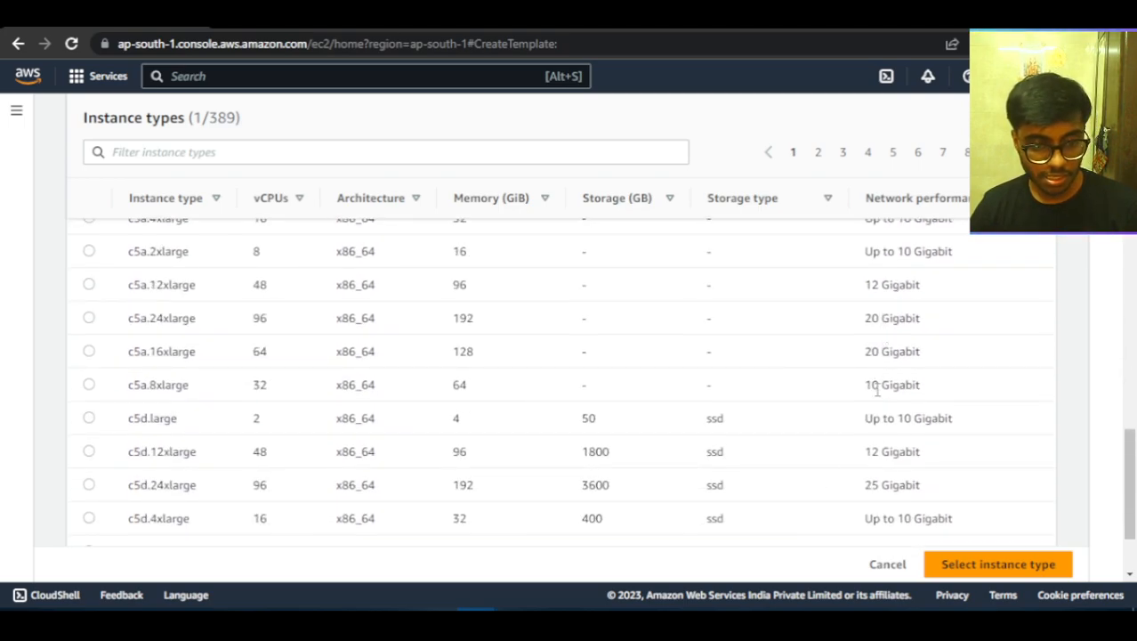
pyautogui.scroll(1, 878, 389)
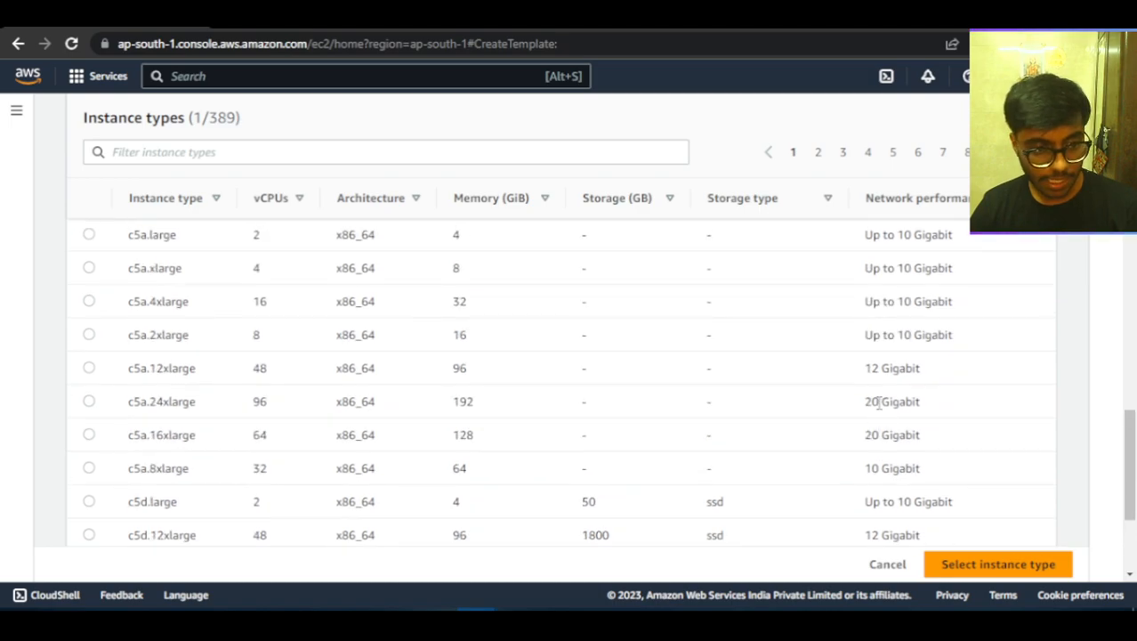
pyautogui.scroll(-2, 878, 401)
pyautogui.scroll(10, 690, 373)
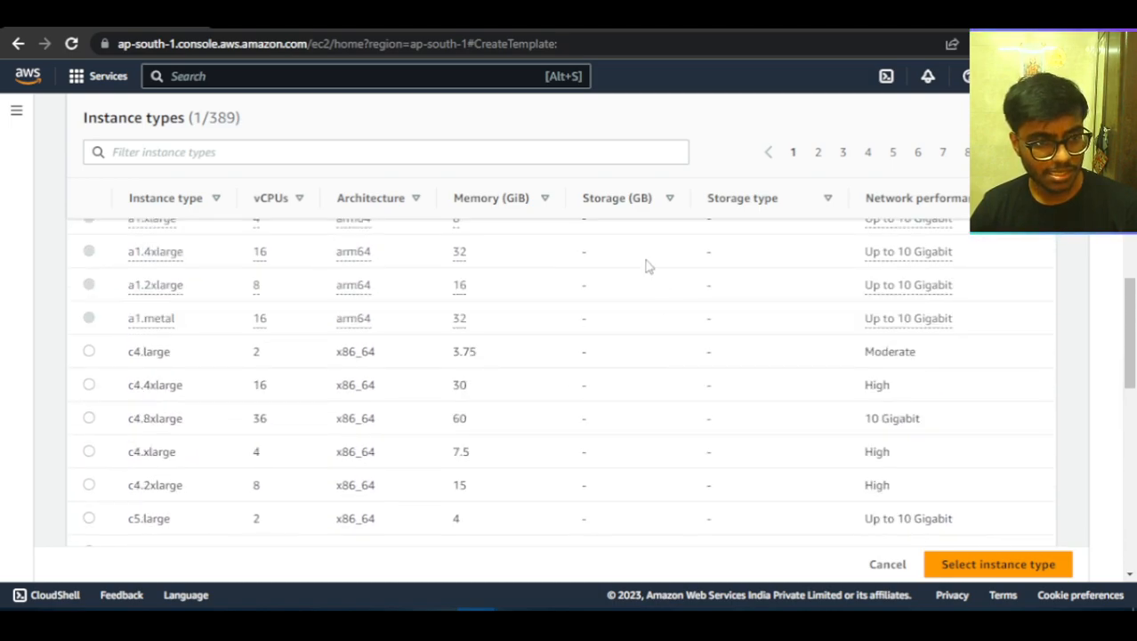
pyautogui.scroll(10, 586, 287)
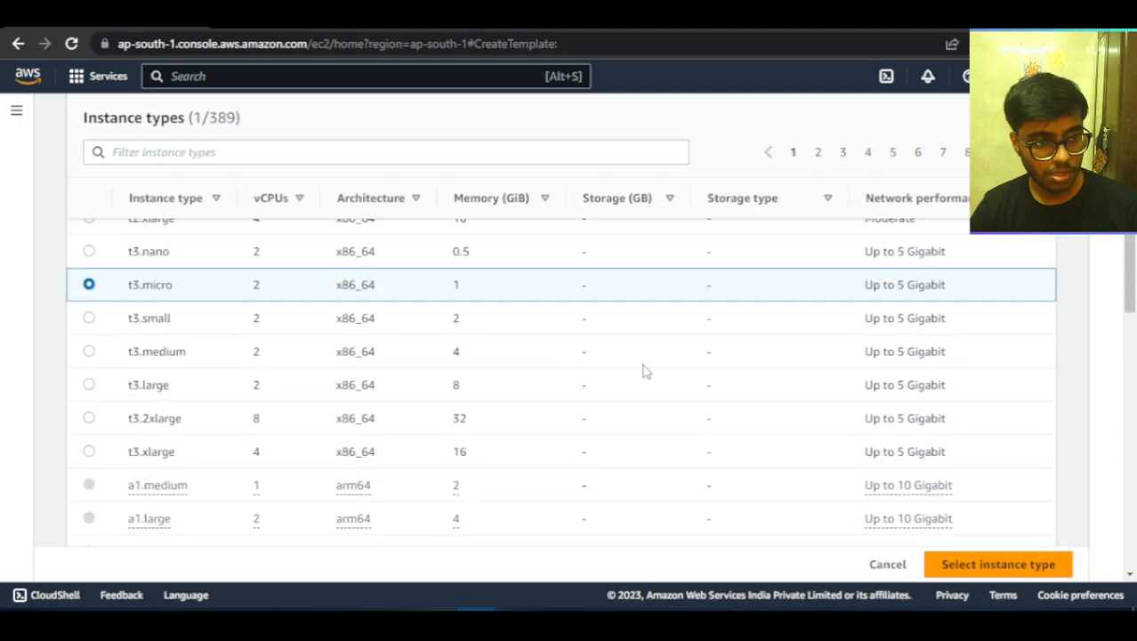
pyautogui.scroll(-10, 652, 399)
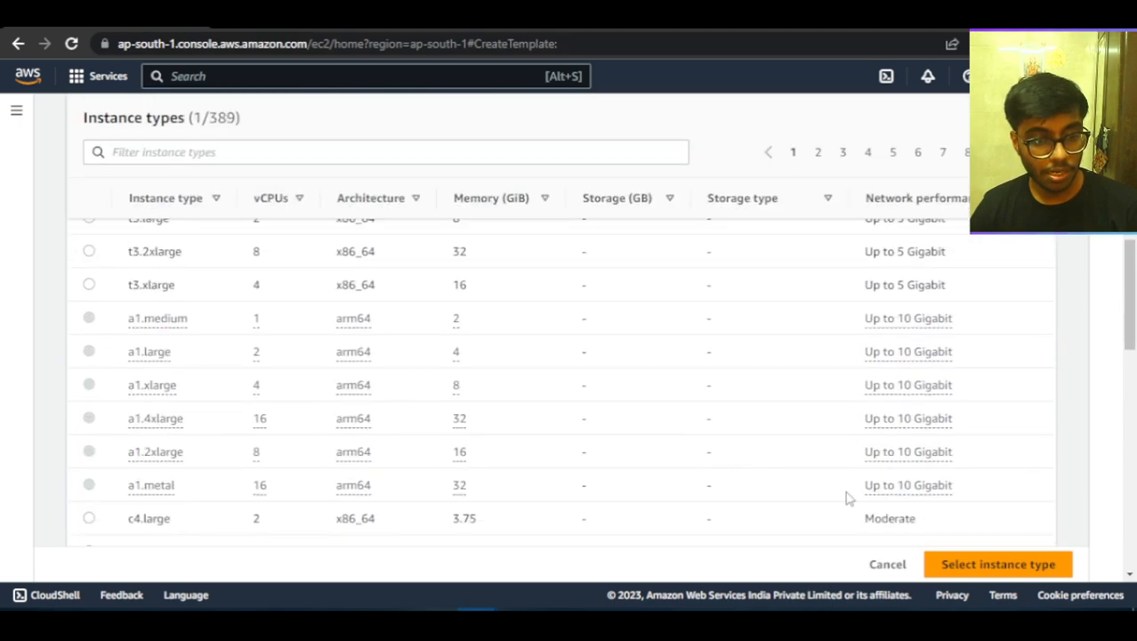
pyautogui.scroll(-1, 856, 492)
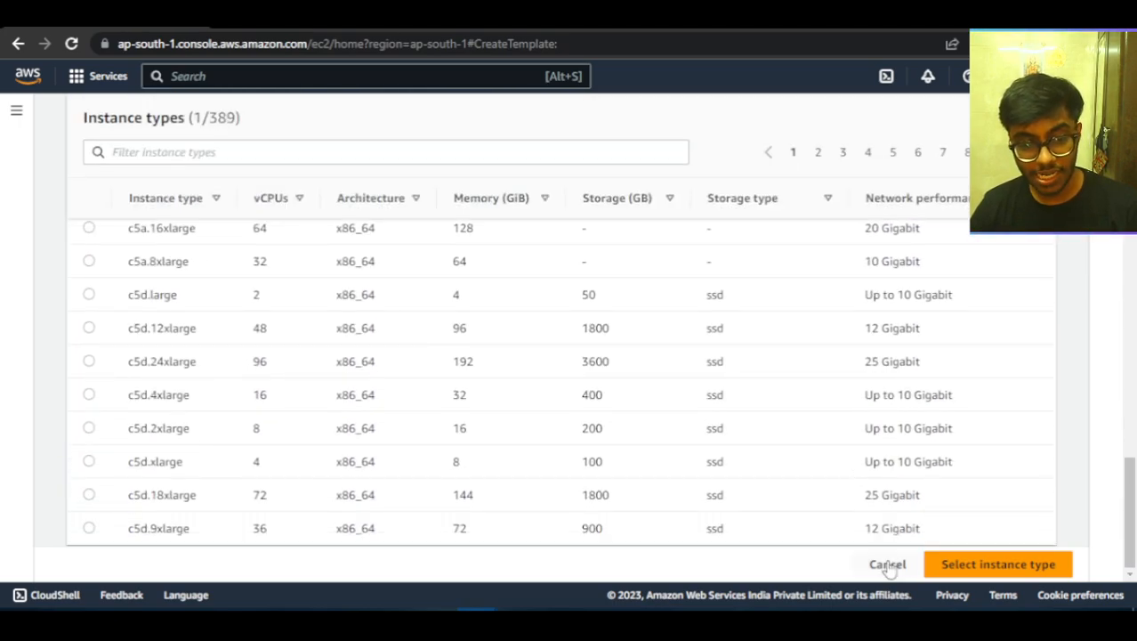
# Leave the instance type comparison without applying a selection and set the template's key pair to new-skp.
pyautogui.click(888, 566)
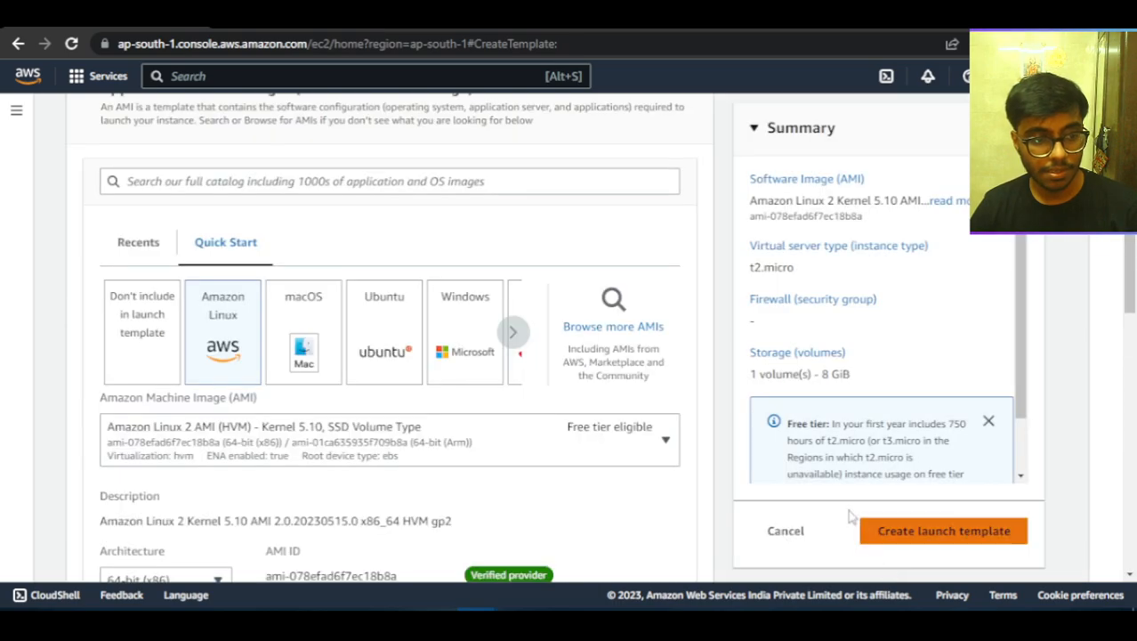
pyautogui.scroll(-3, 356, 433)
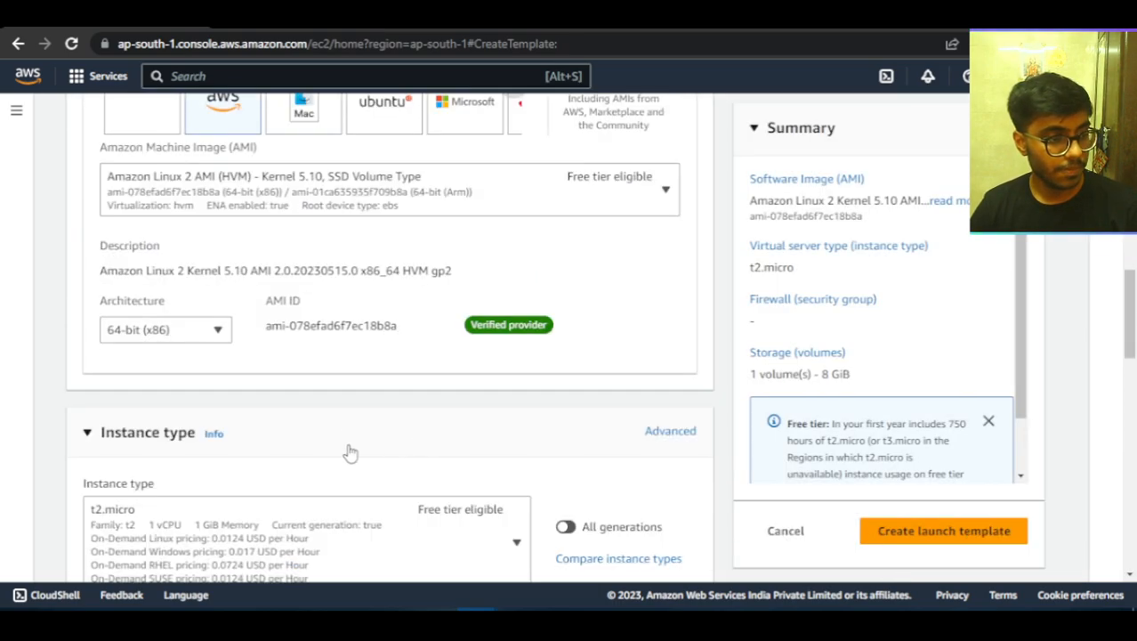
pyautogui.scroll(-3, 218, 459)
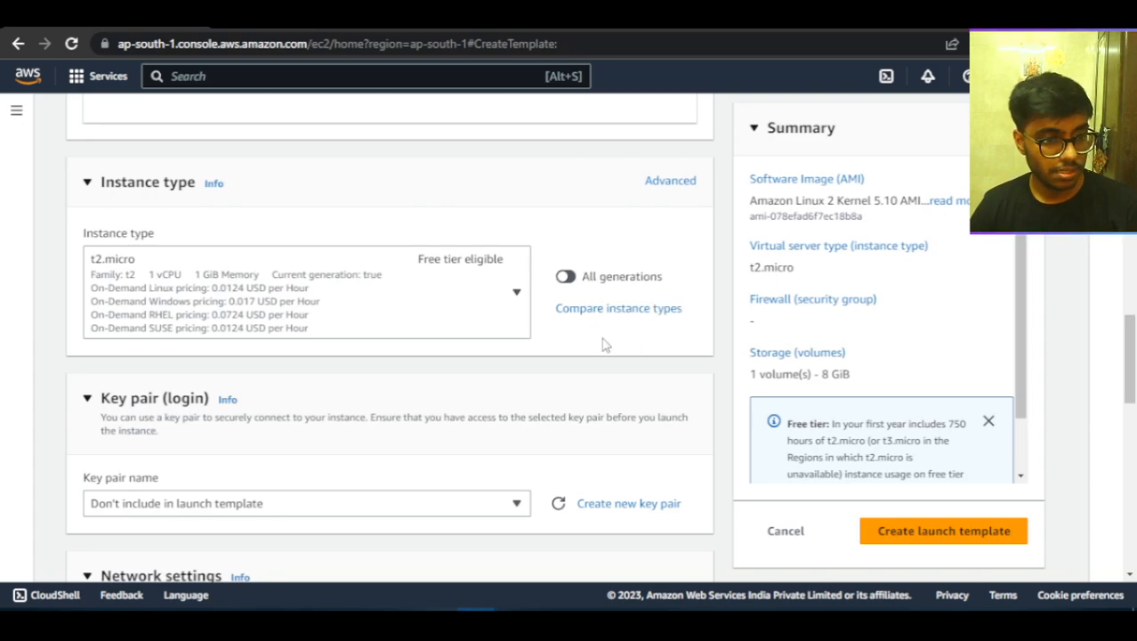
pyautogui.scroll(-3, 602, 344)
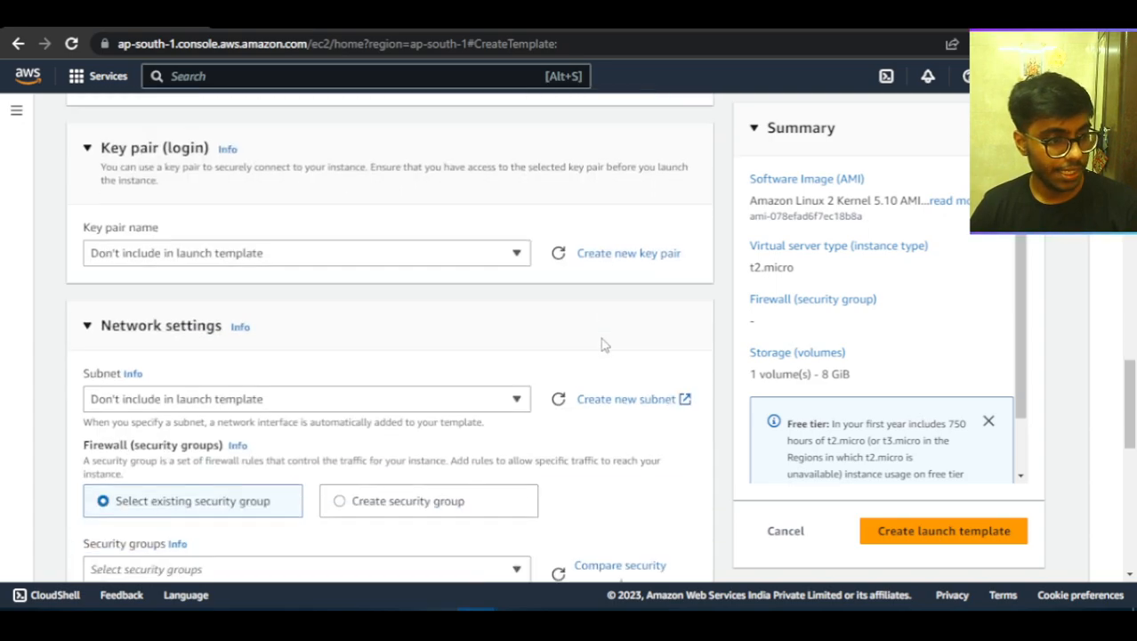
pyautogui.click(451, 258)
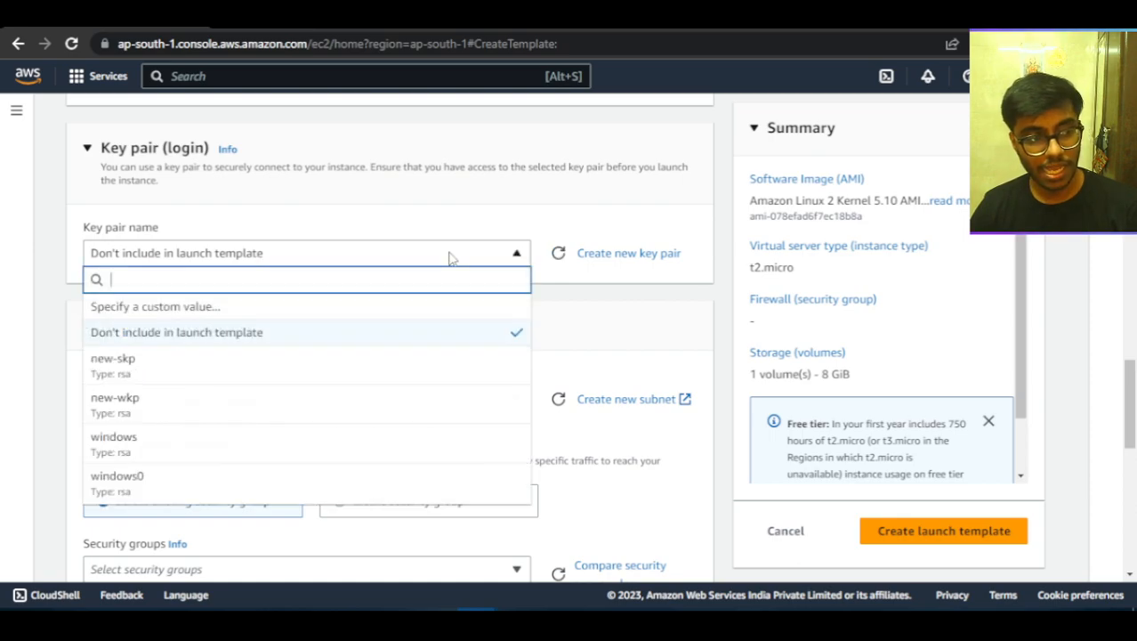
pyautogui.click(431, 365)
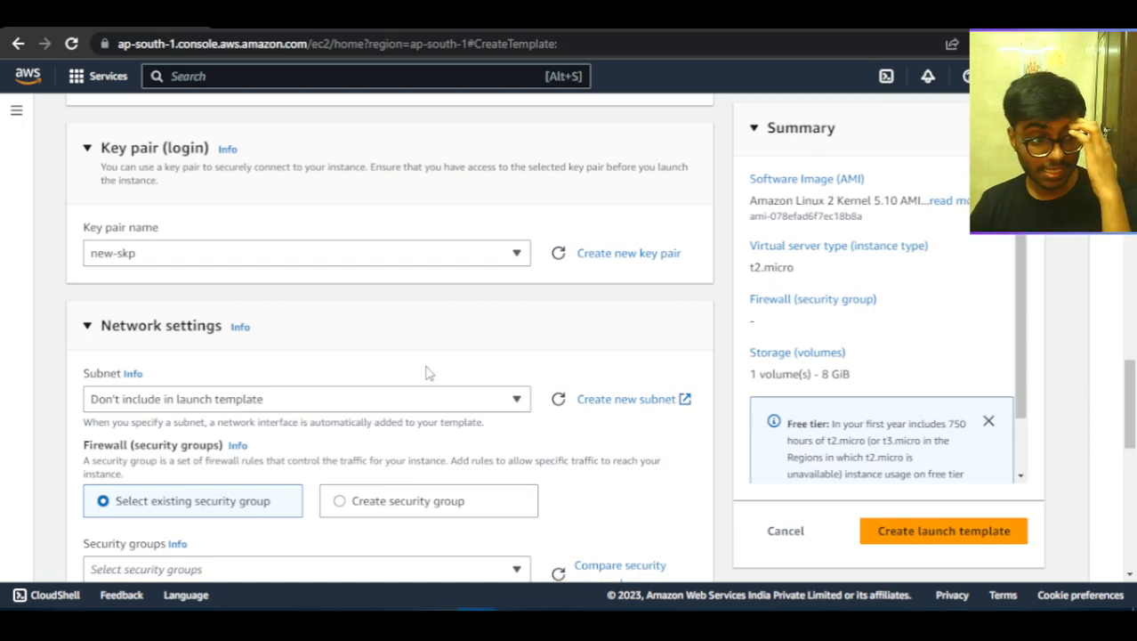
# Assign the existing LinuxSG security group to the template in the network settings.
pyautogui.scroll(-2, 427, 372)
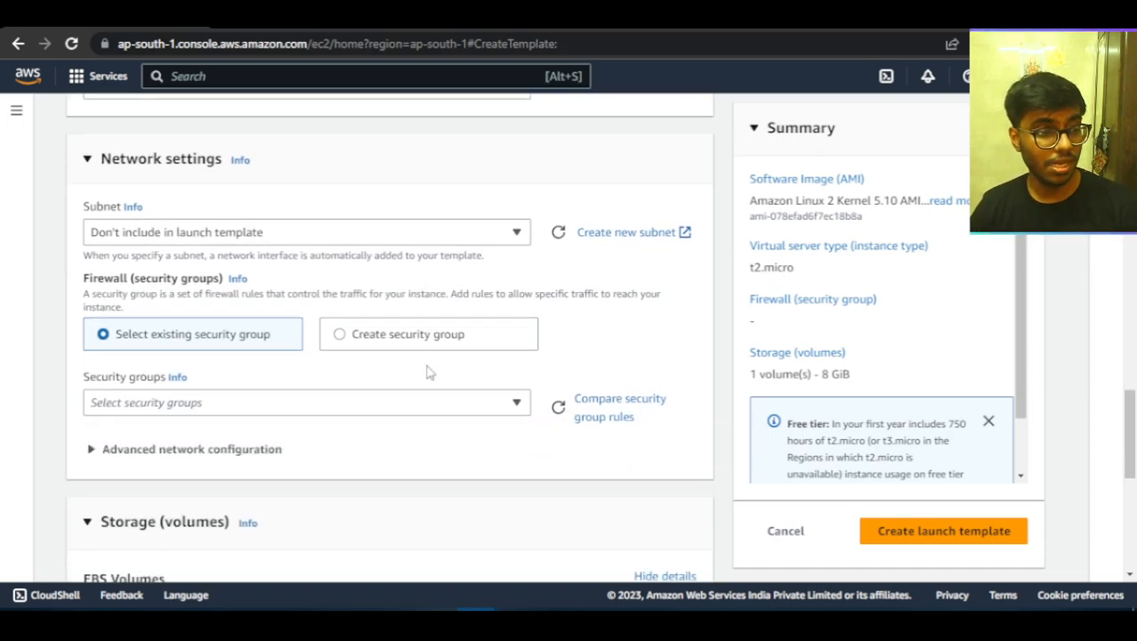
pyautogui.scroll(-1, 427, 372)
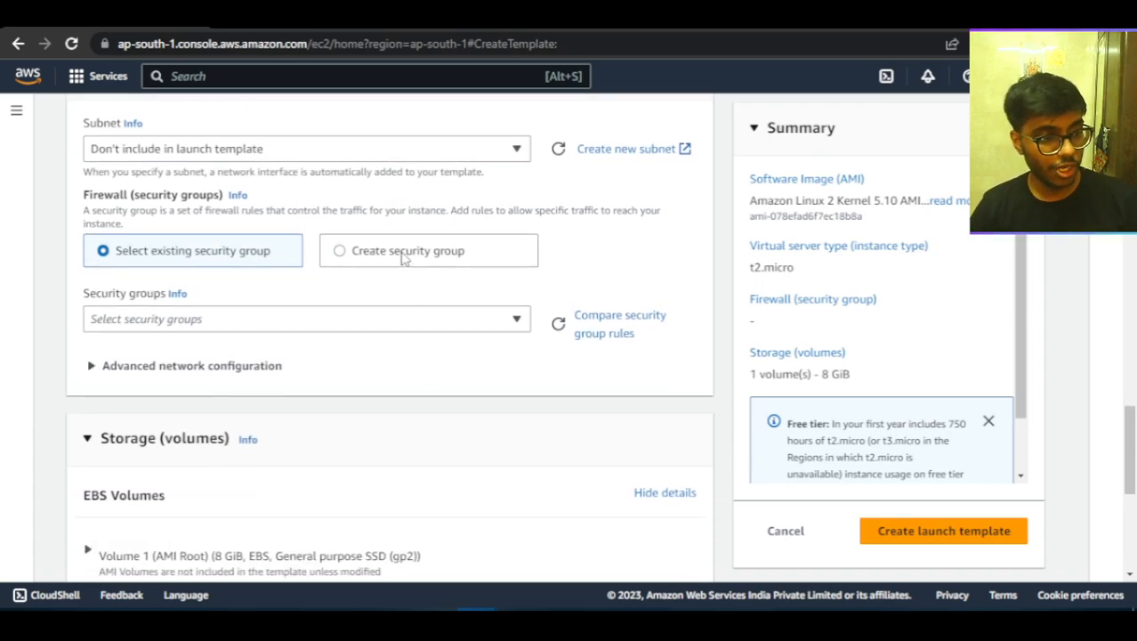
pyautogui.click(263, 322)
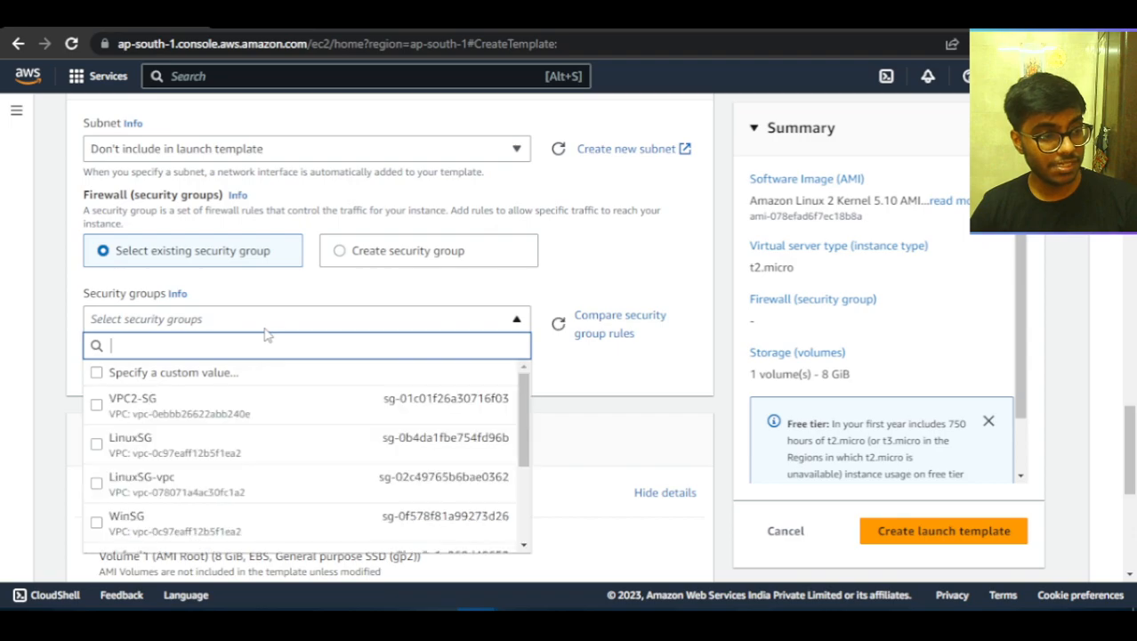
pyautogui.click(244, 444)
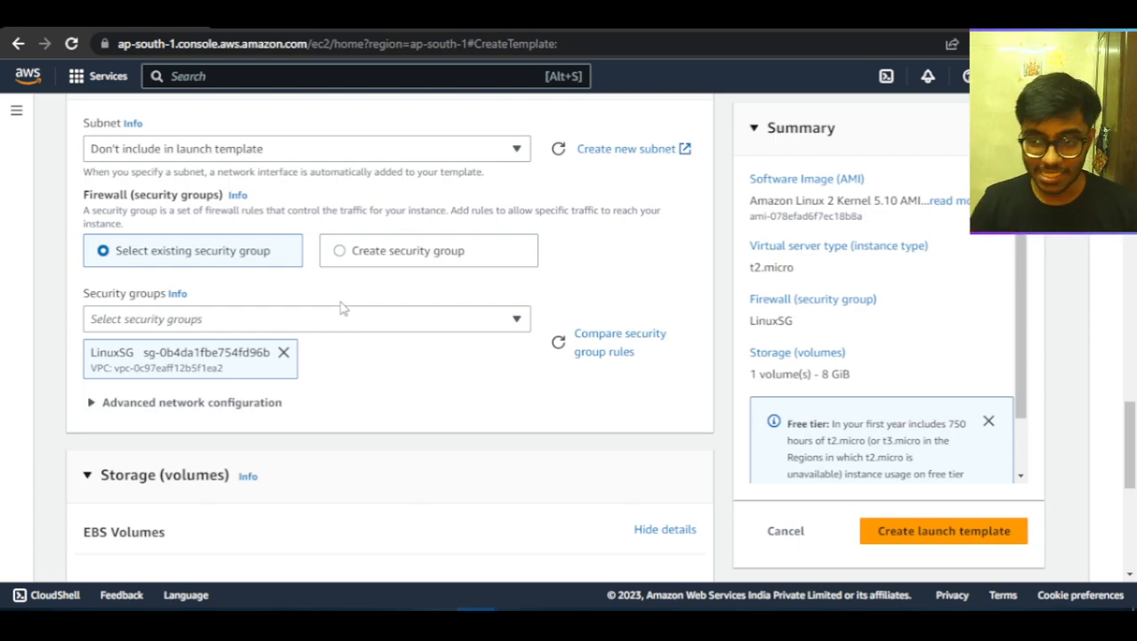
# Enter "template for autoscaling" as the template version description.
pyautogui.scroll(10, 401, 432)
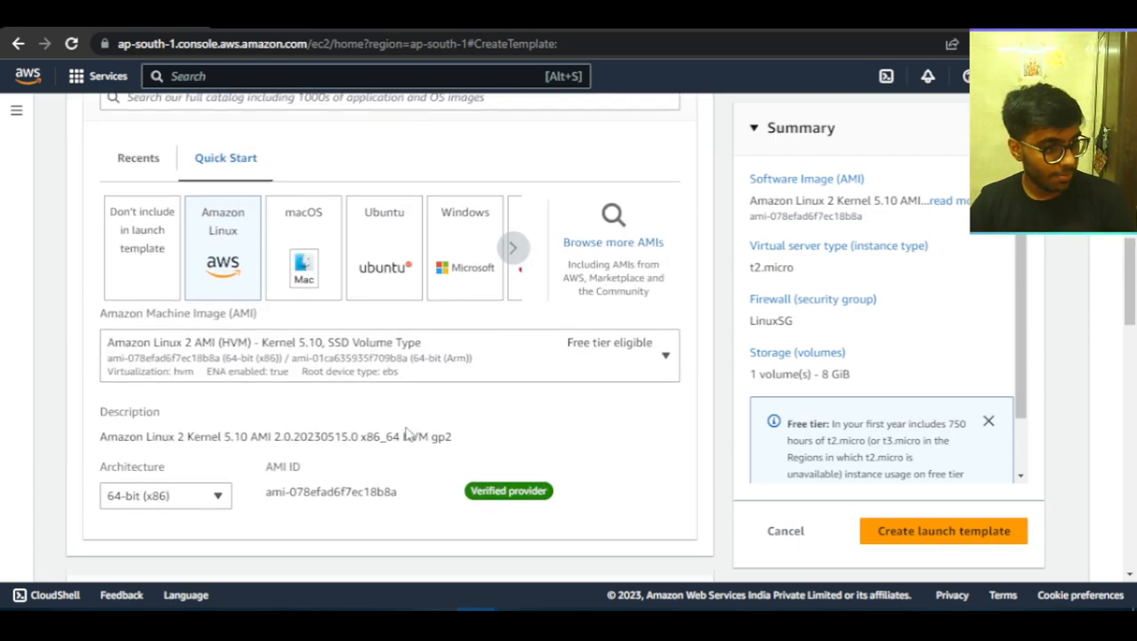
pyautogui.scroll(5, 405, 433)
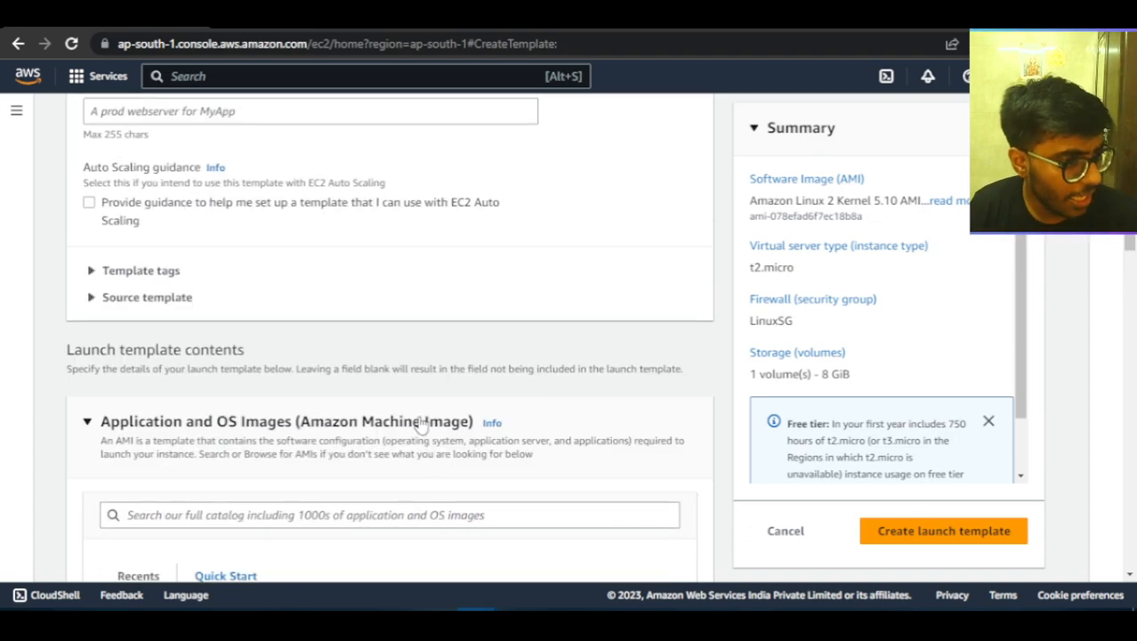
pyautogui.scroll(4, 418, 424)
pyautogui.click(375, 424)
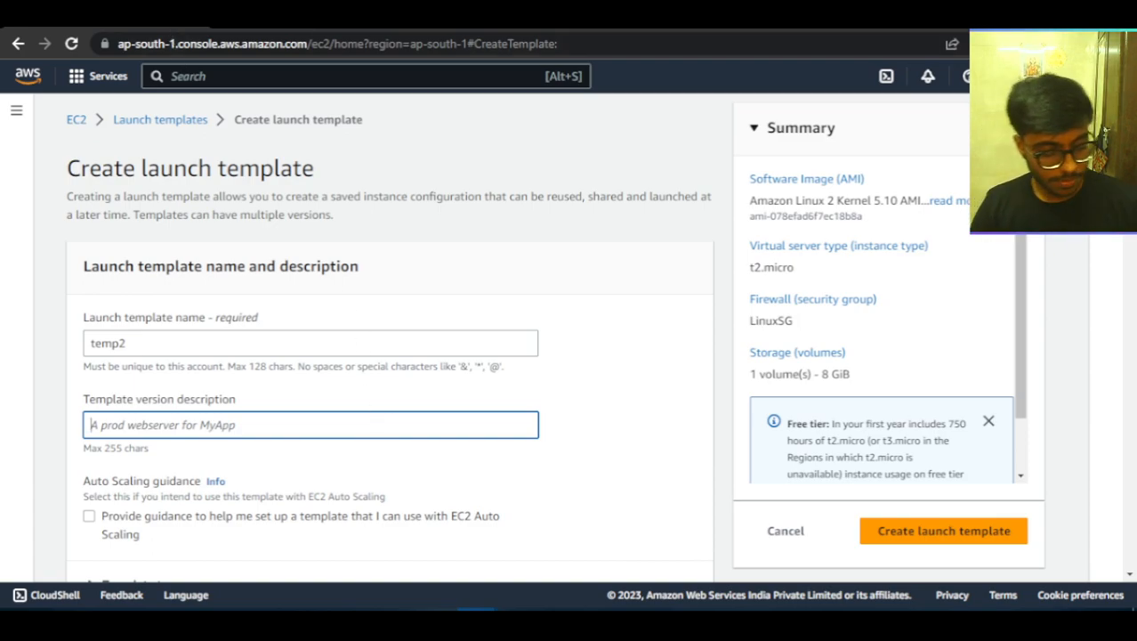
pyautogui.write('template for autoscaling')
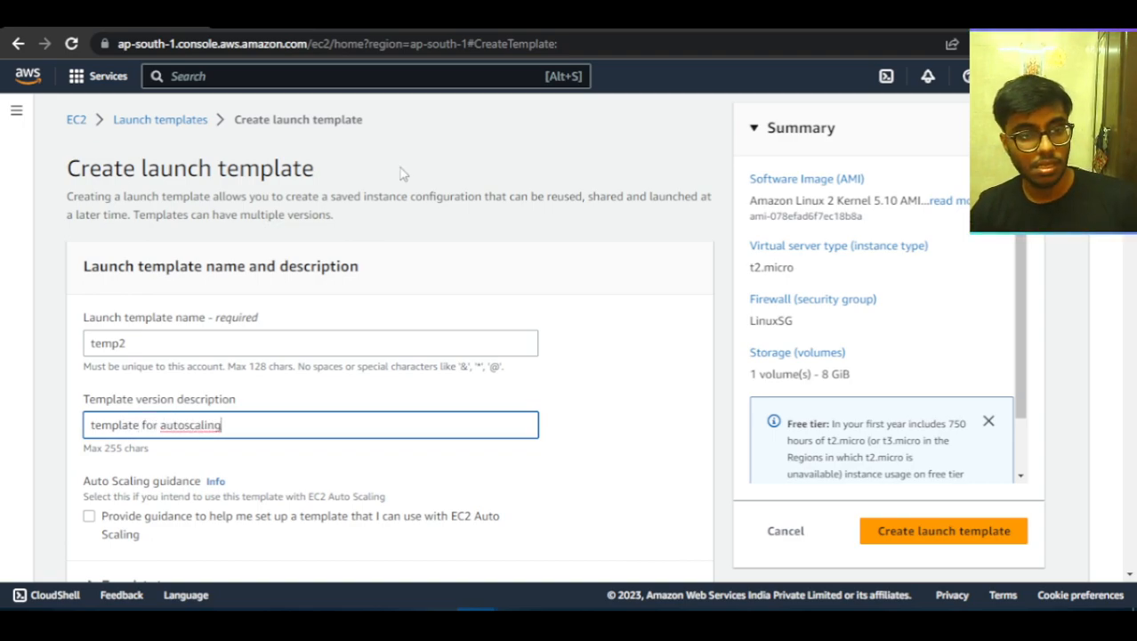
# Examine the storage settings of the template's root volume, such as its size, volume type and encryption.
pyautogui.scroll(-15, 495, 446)
pyautogui.scroll(-5, 525, 477)
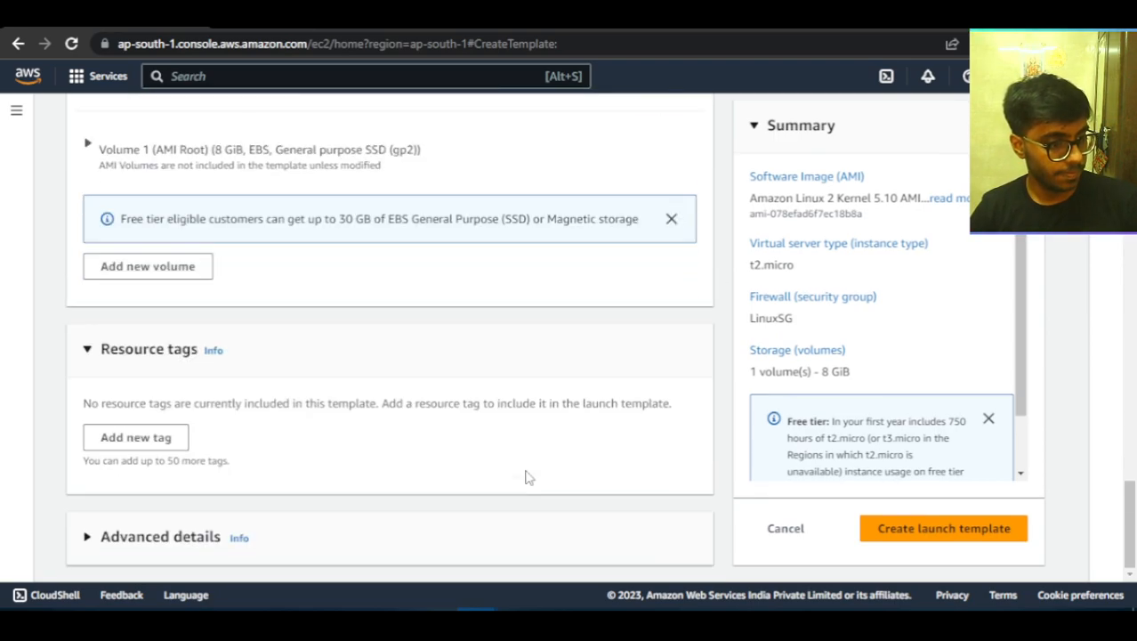
pyautogui.scroll(2, 563, 420)
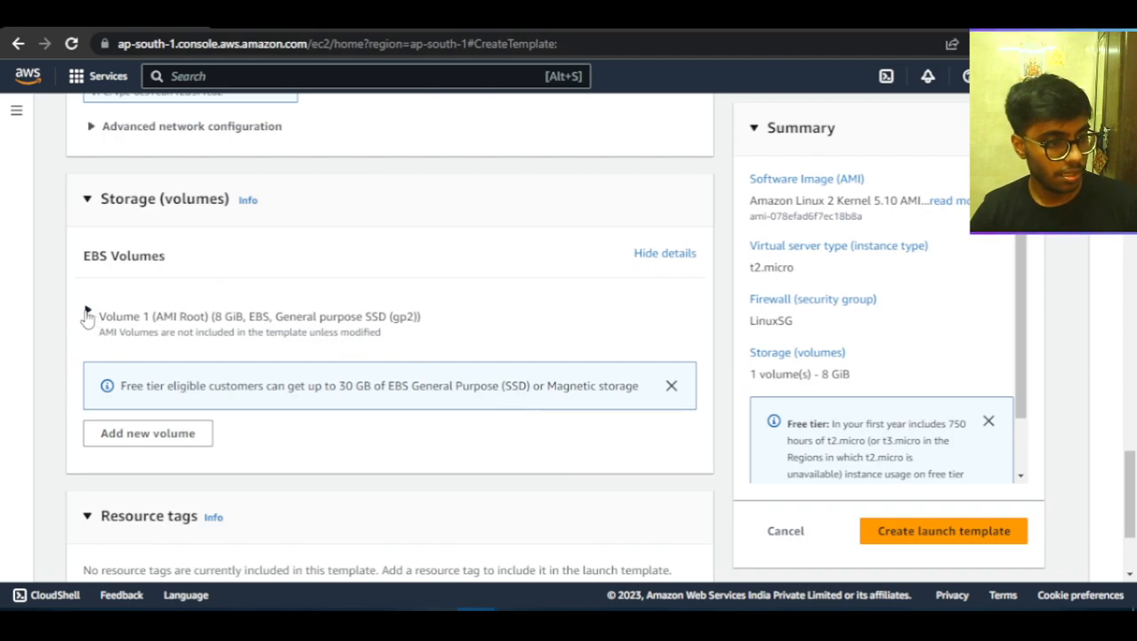
pyautogui.click(88, 313)
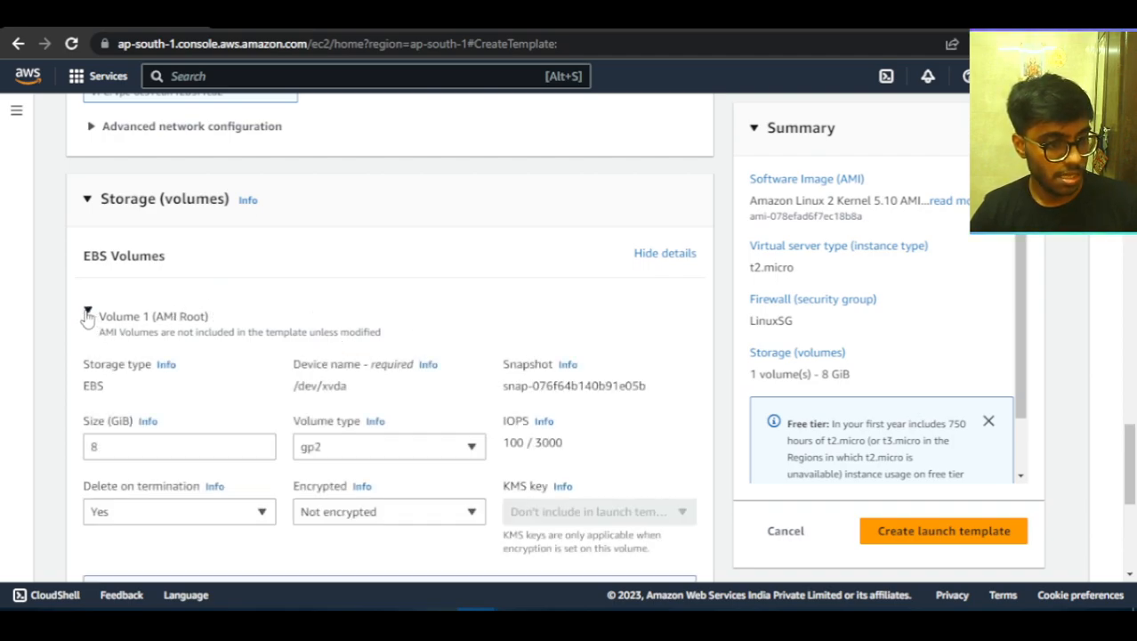
pyautogui.click(87, 314)
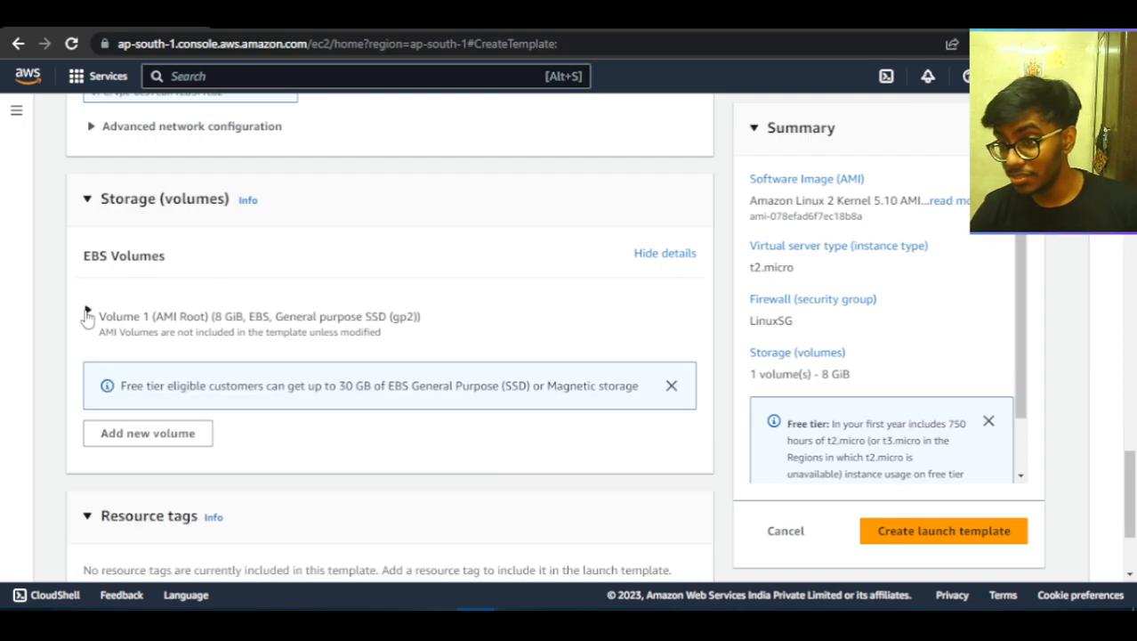
# Expand the advanced details of the launch template and look over the instance options there.
pyautogui.scroll(-2, 376, 321)
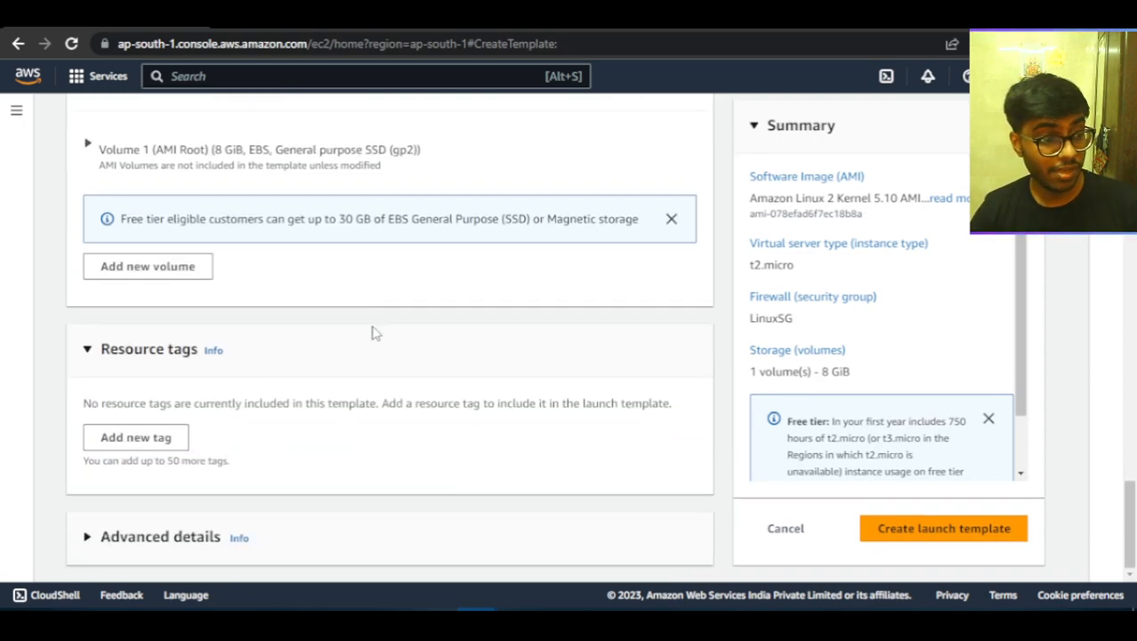
pyautogui.click(189, 539)
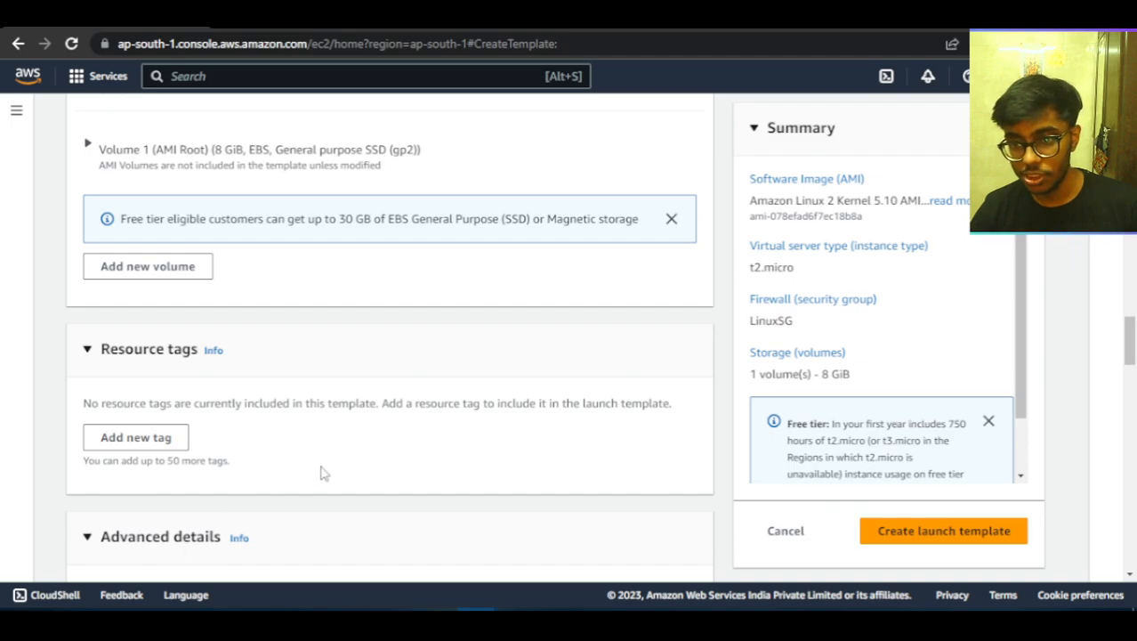
pyautogui.scroll(-4, 424, 388)
pyautogui.scroll(-4, 423, 389)
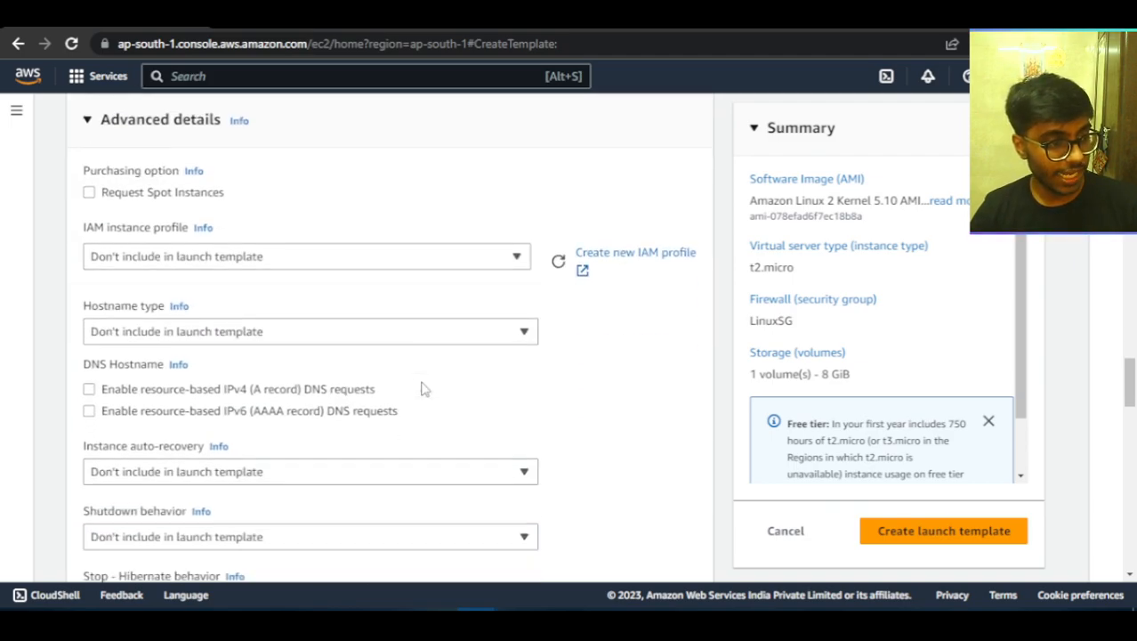
pyautogui.scroll(3, 424, 389)
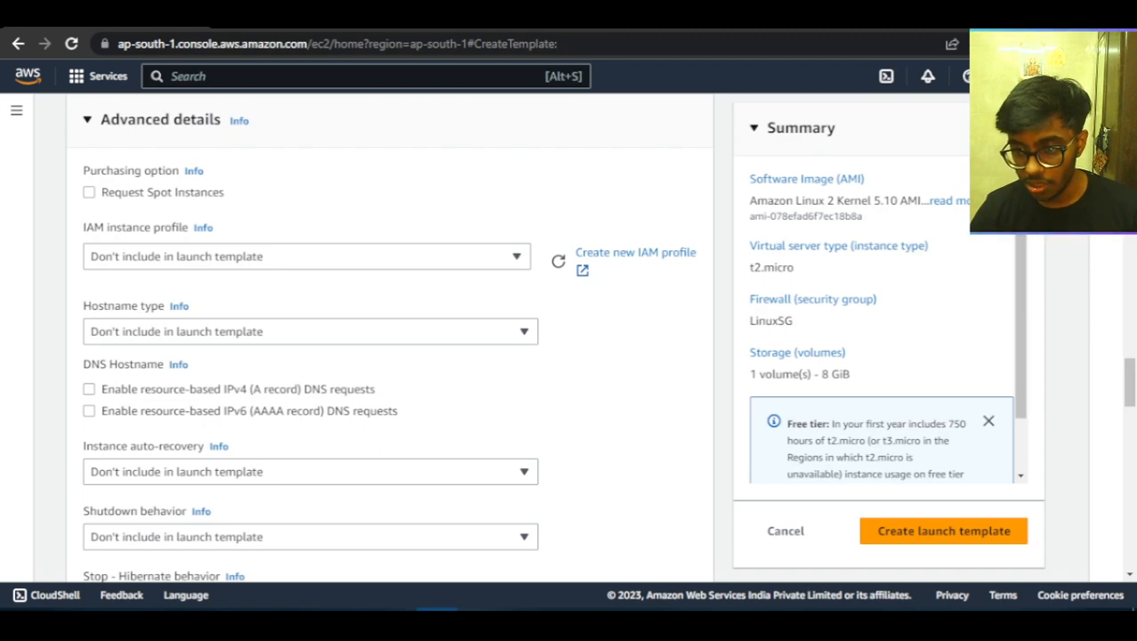
# Bring the bash script from the Notepad lab notes into the template's user data, installing httpd, writing index.html and enabling the service.
pyautogui.click(641, 625)
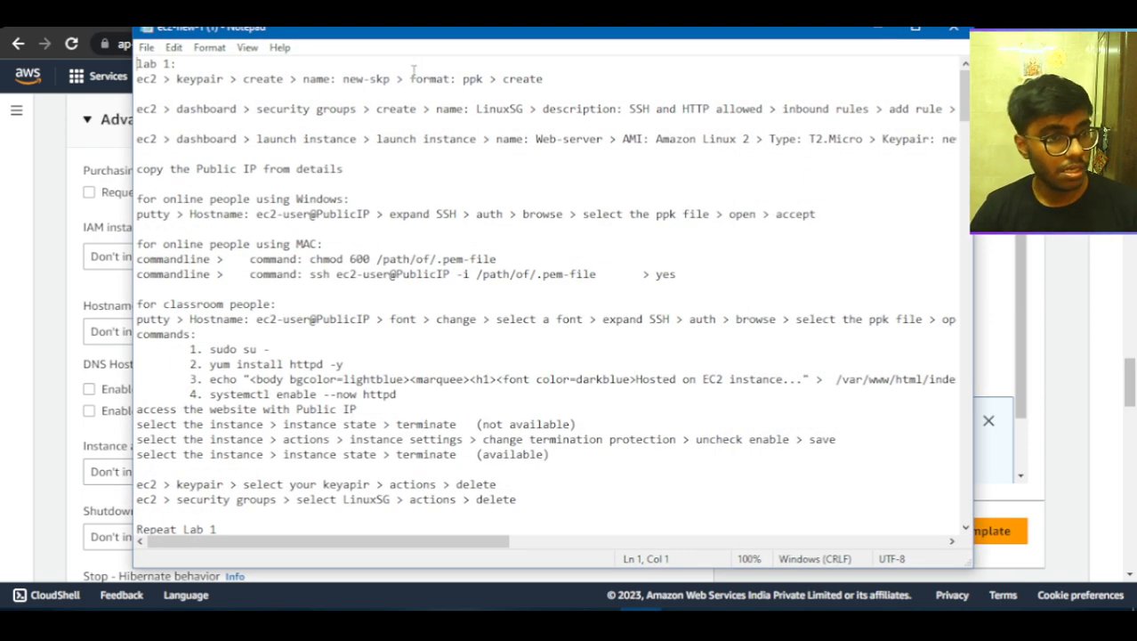
pyautogui.moveTo(431, 41); pyautogui.dragTo(0, 45)
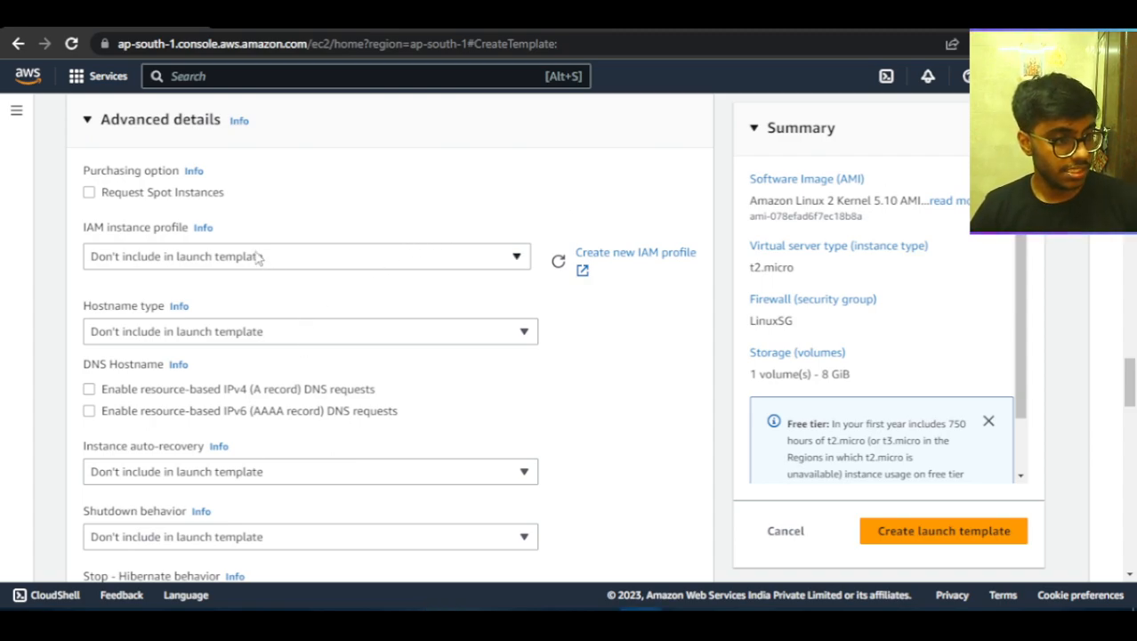
pyautogui.scroll(-8, 163, 281)
pyautogui.scroll(-10, 276, 331)
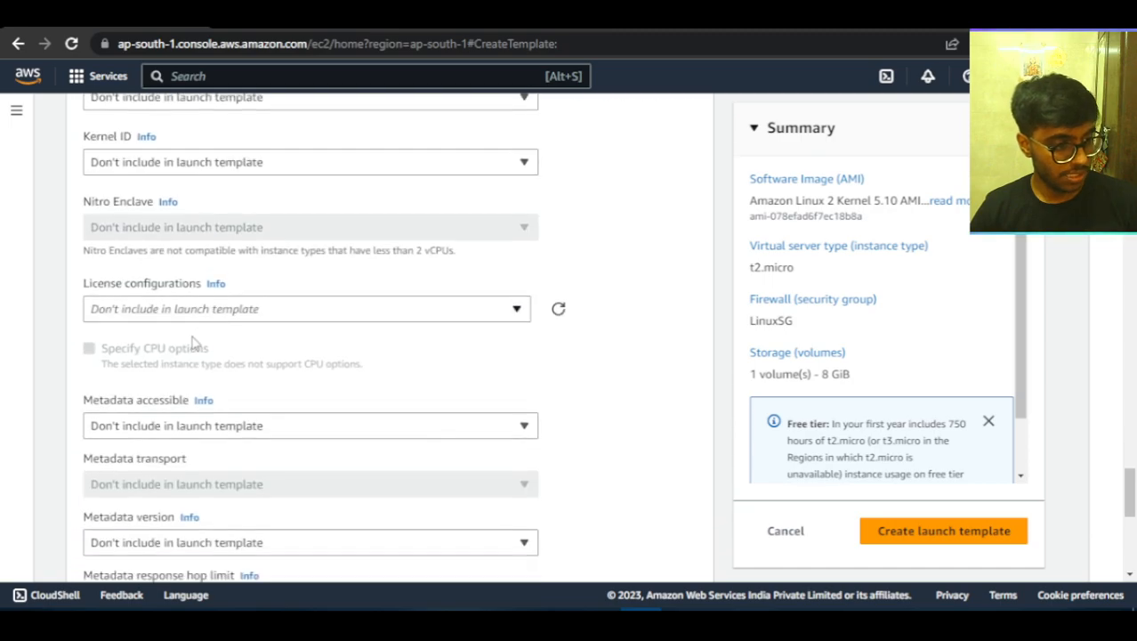
pyautogui.click(168, 293)
pyautogui.write('#!/bin/bash sudo su - yum install httpd -y echo "<marquee><h1>Running on AWS... " > /var/www/html/index.html systemctl enable --now httpd')
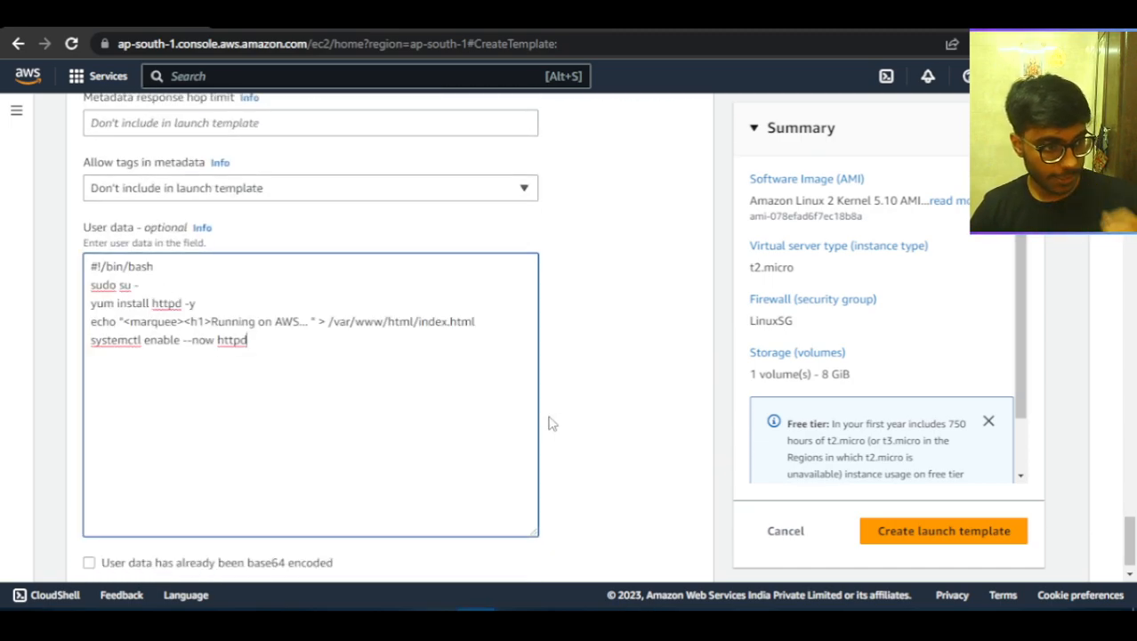
# Extend the echo message in the user data script after "Running on AWS" with "for" and the person's name.
pyautogui.moveTo(208, 321); pyautogui.dragTo(308, 322)
pyautogui.click(301, 324)
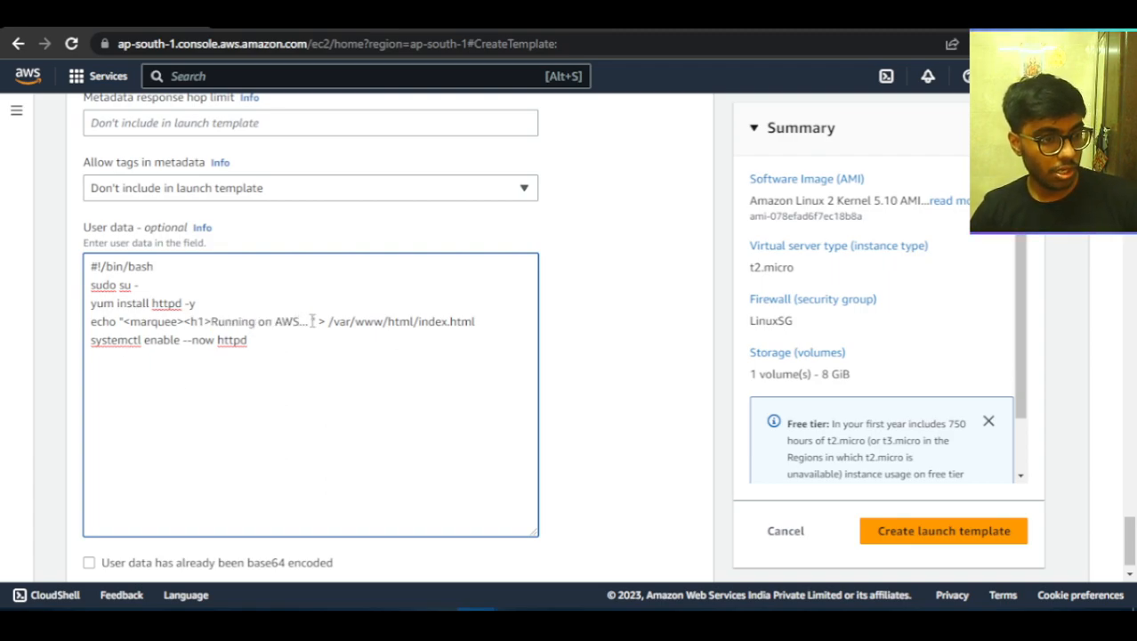
pyautogui.press('Right')
pyautogui.press('Right')
pyautogui.press('Right')
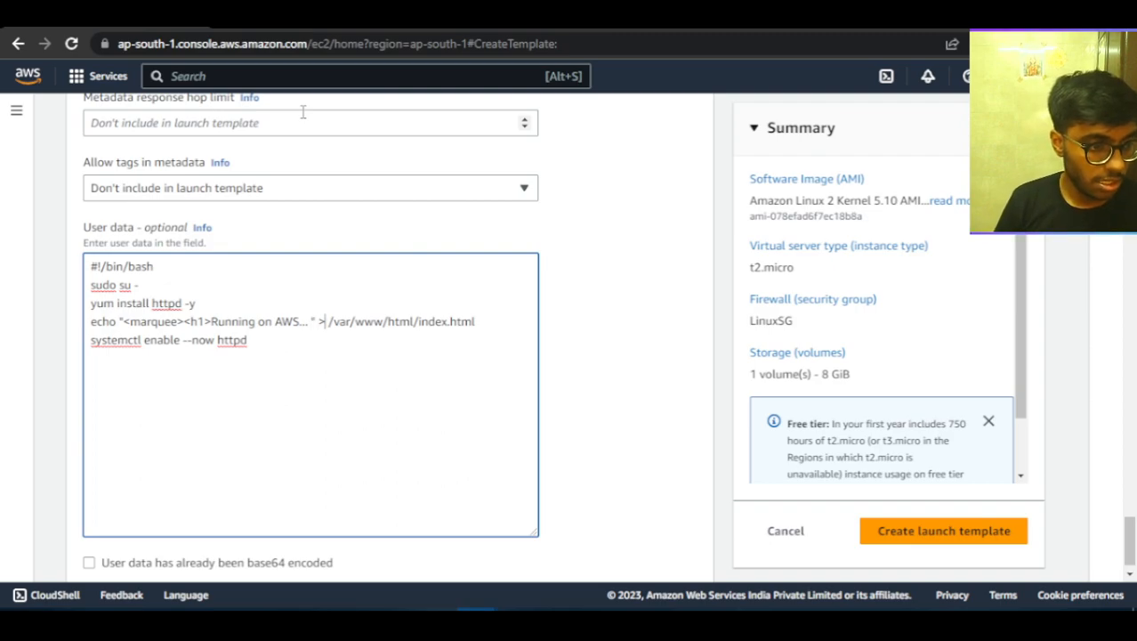
pyautogui.press('Left')
pyautogui.press('Left')
pyautogui.press('Left')
pyautogui.press('Left')
pyautogui.press('Left')
pyautogui.press('Left')
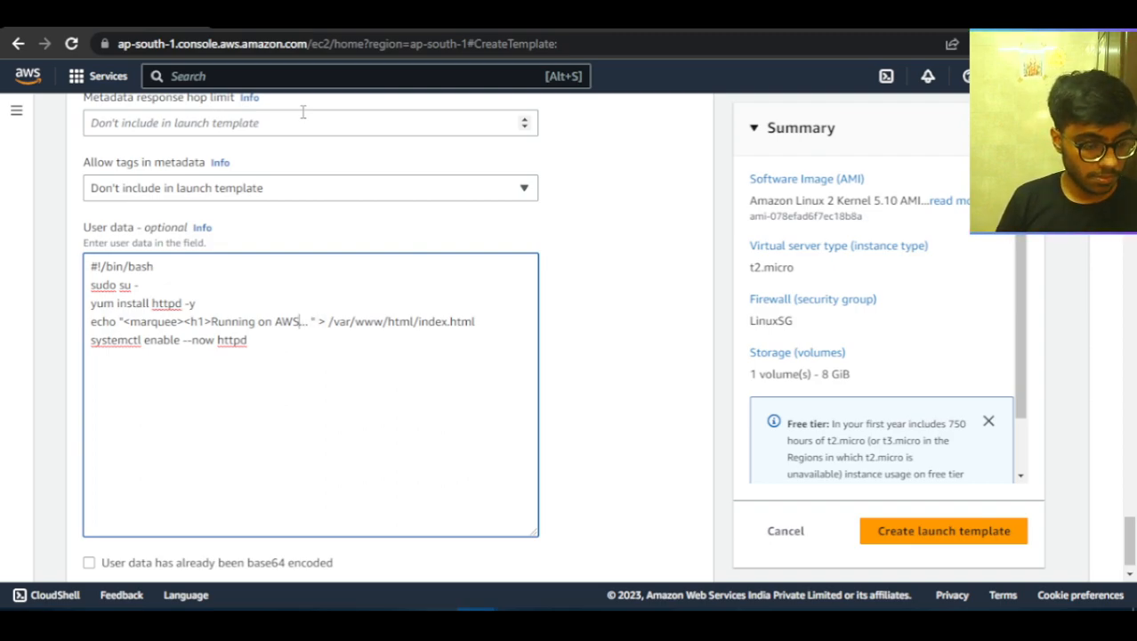
pyautogui.write('for ')
pyautogui.write('parag')
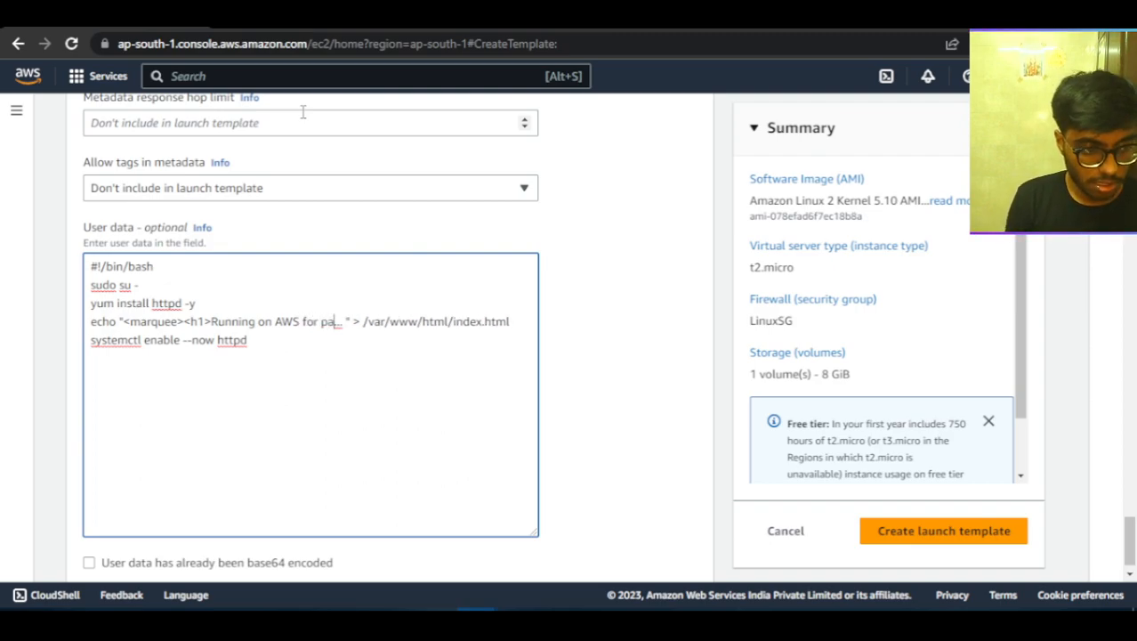
pyautogui.write("'s")
pyautogui.press('BackSpace')
pyautogui.press('BackSpace')
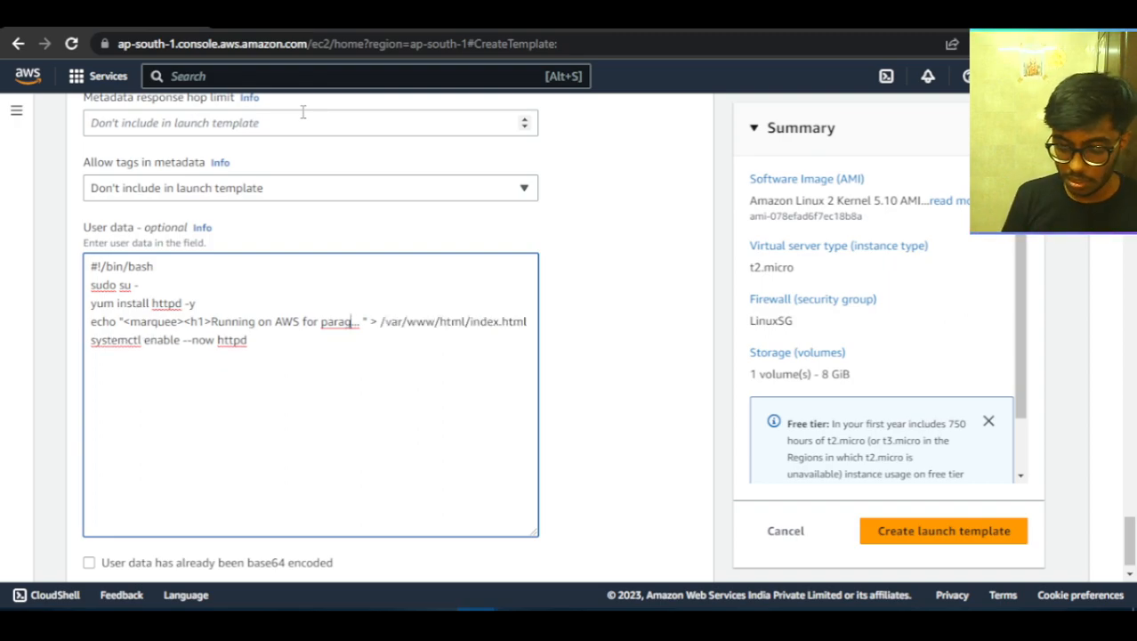
pyautogui.write('o')
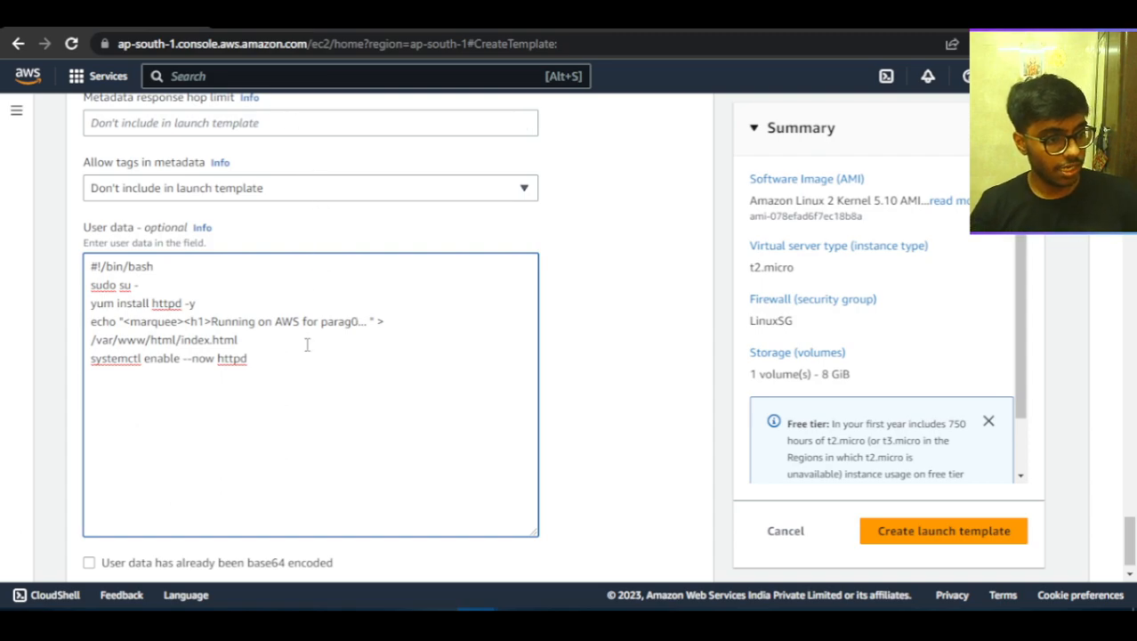
# Create the launch template with the finished user data script and go back to the EC2 dashboard.
pyautogui.hotkey('ctrl', 'a')
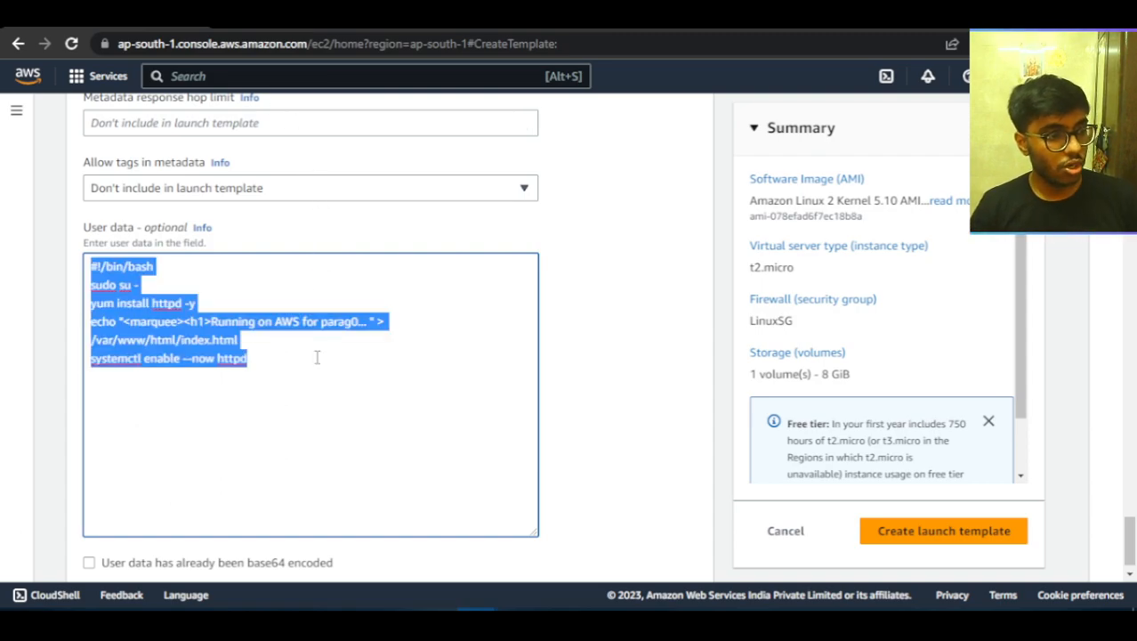
pyautogui.click(315, 350)
pyautogui.click(909, 532)
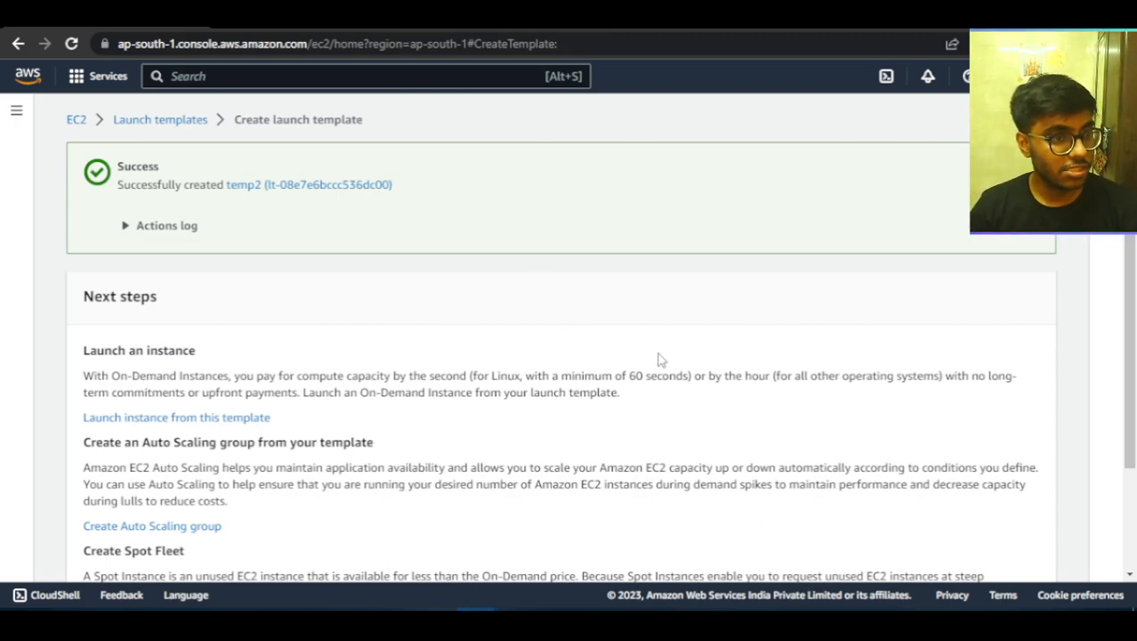
pyautogui.click(76, 119)
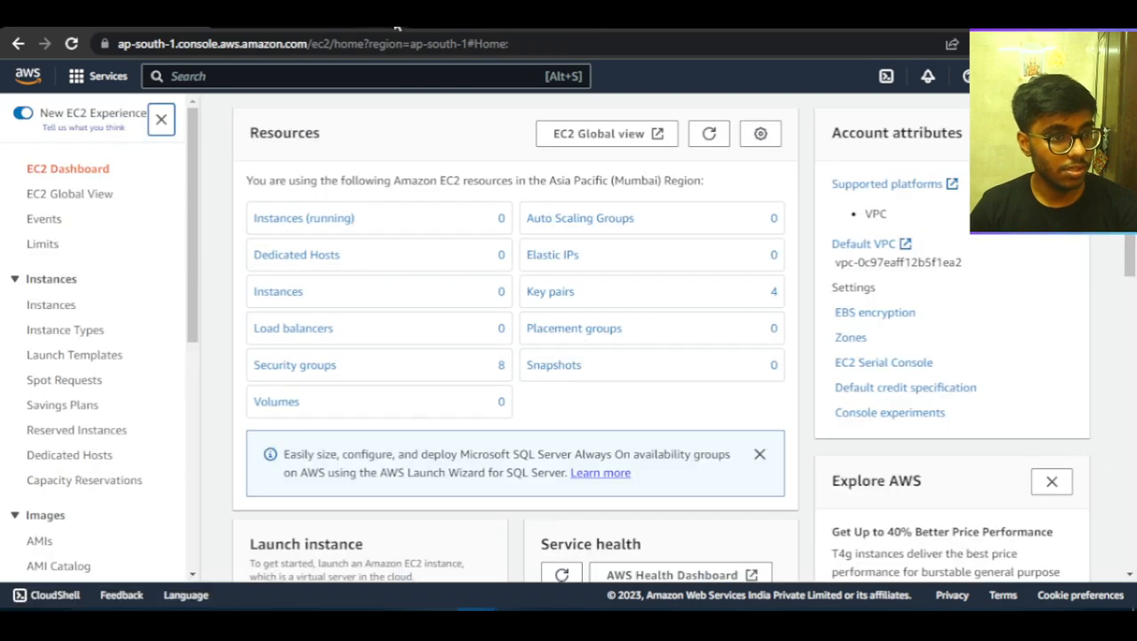
# Check the EC2 instances list without the running-state filter and look through the EC2 navigation for the Auto Scaling section.
pyautogui.click(398, 27)
pyautogui.click(398, 27)
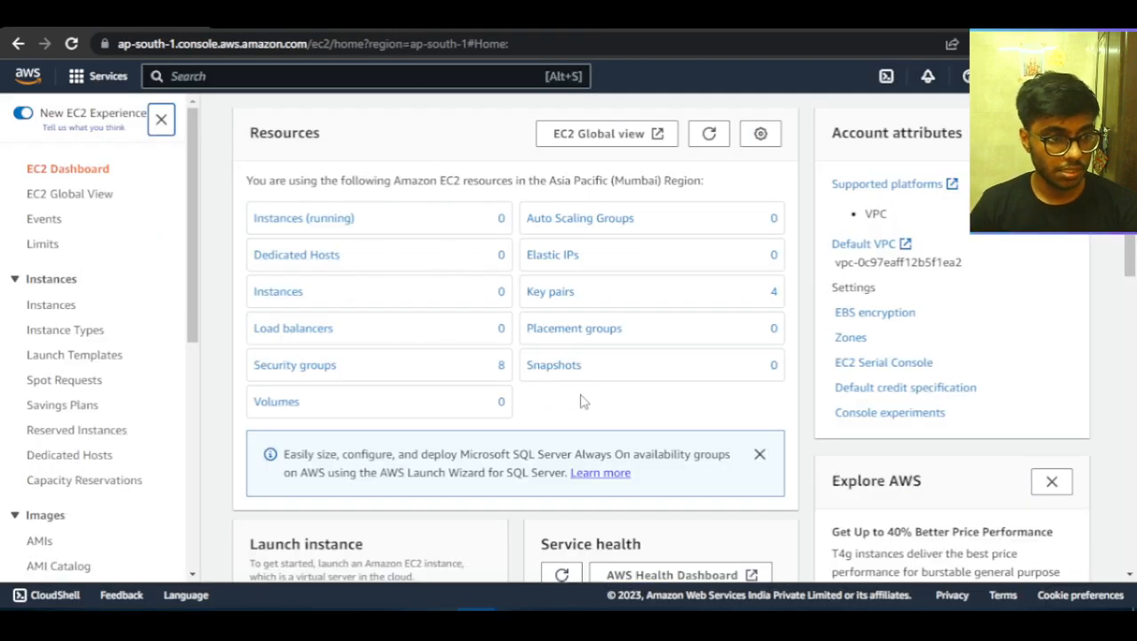
pyautogui.click(305, 228)
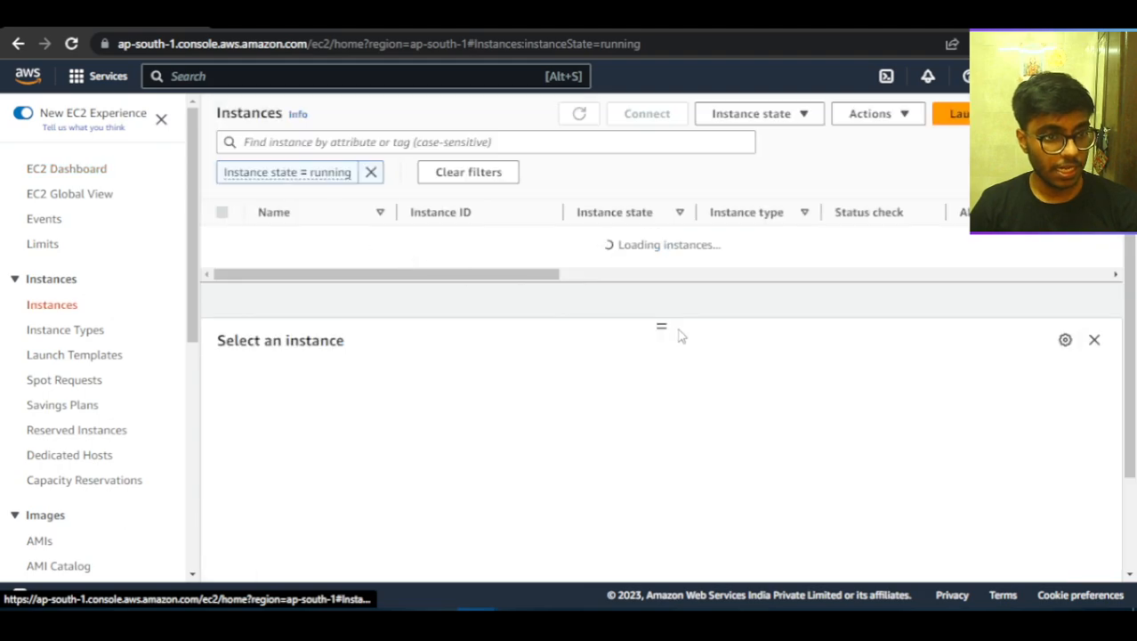
pyautogui.click(371, 173)
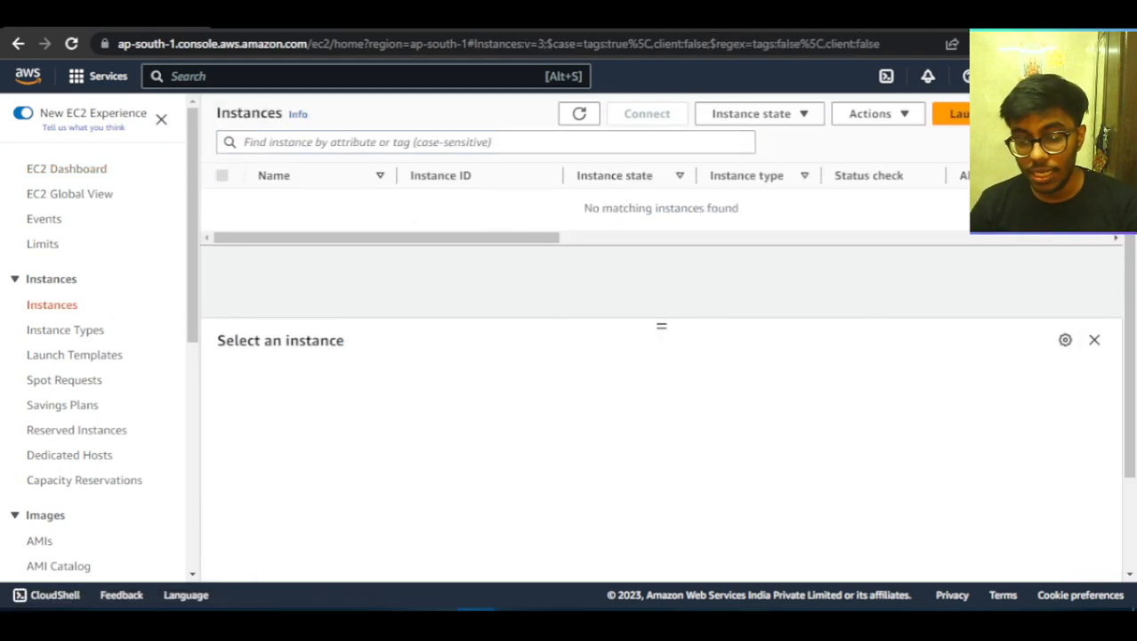
pyautogui.scroll(-4, 107, 429)
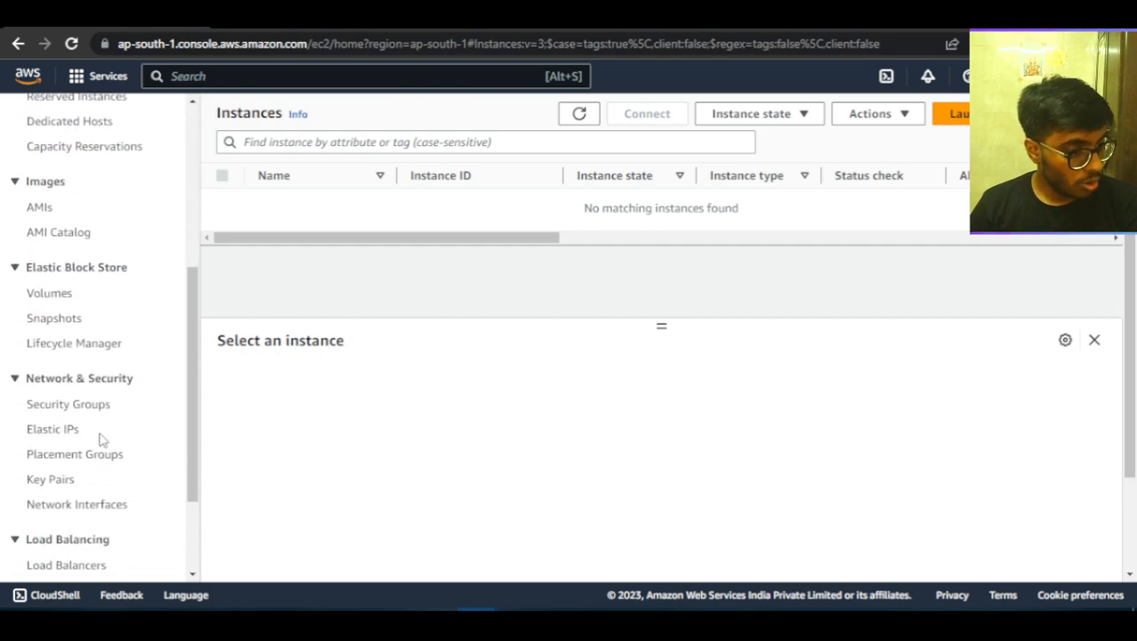
pyautogui.scroll(-2, 100, 438)
pyautogui.scroll(6, 100, 438)
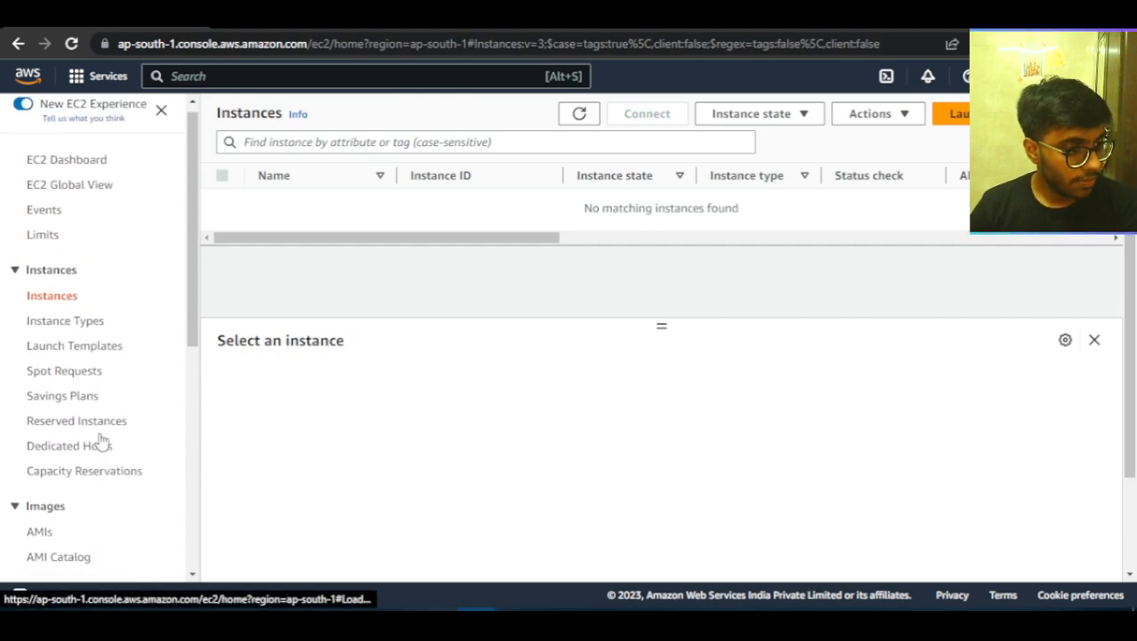
pyautogui.scroll(-5, 93, 489)
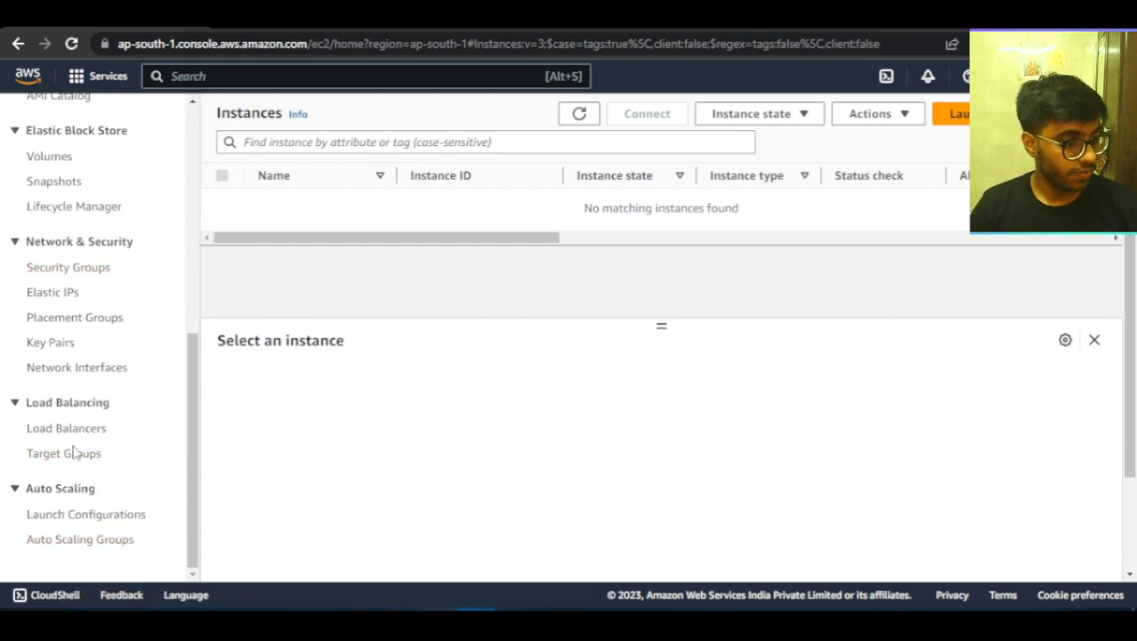
# Search the console services for "auto", open AWS Auto Scaling and look over its landing page.
pyautogui.click(248, 78)
pyautogui.write('auto')
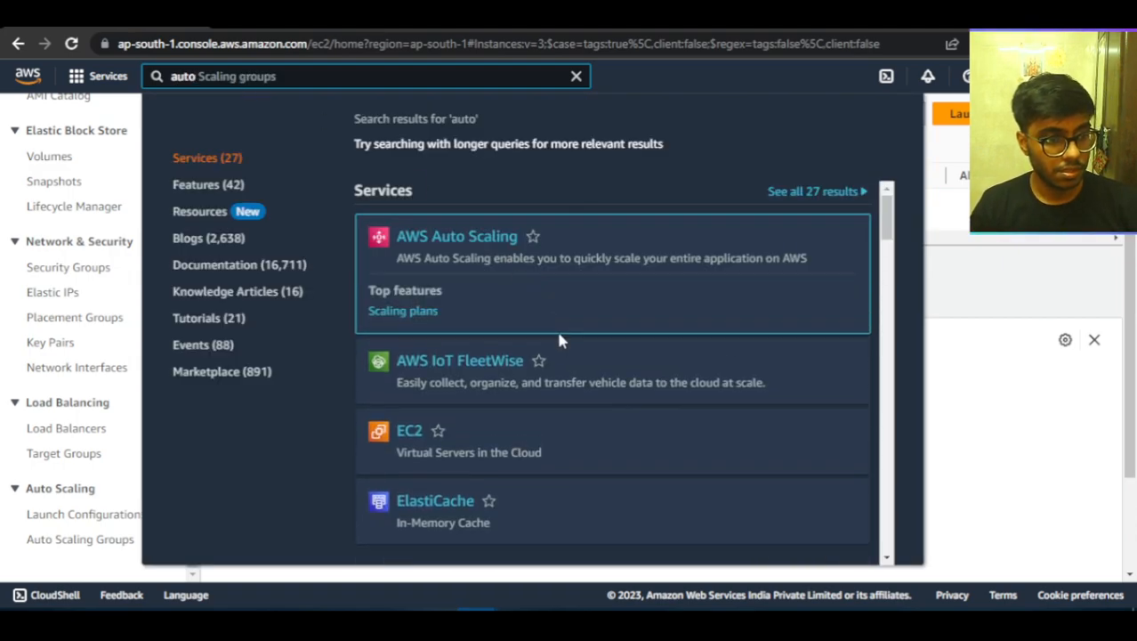
pyautogui.click(474, 239)
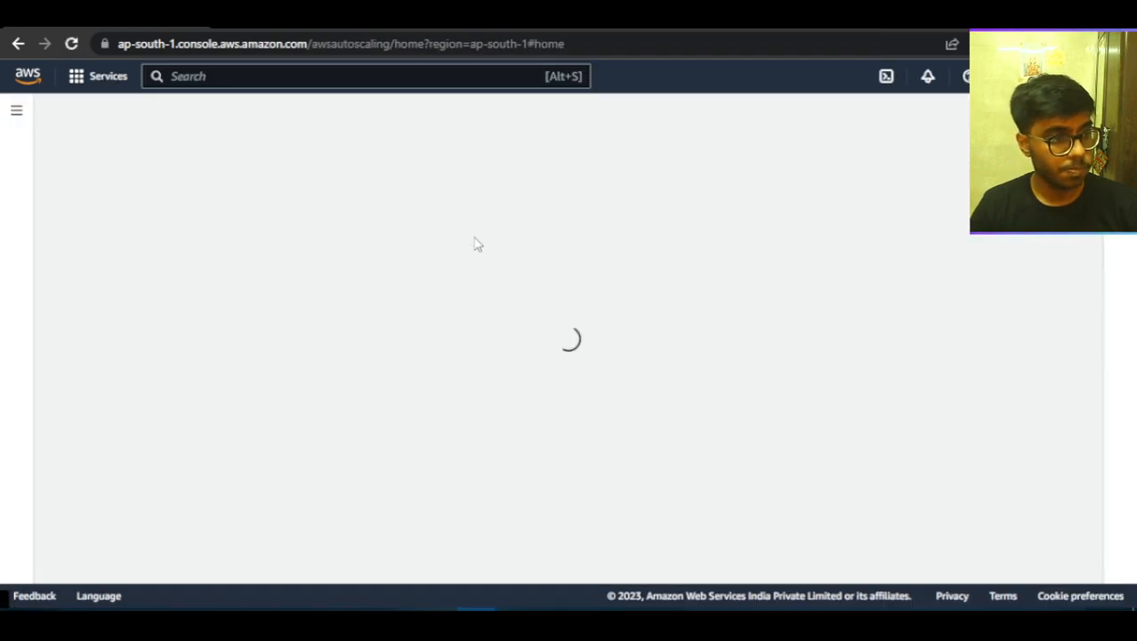
pyautogui.scroll(-5, 474, 245)
pyautogui.scroll(5, 474, 244)
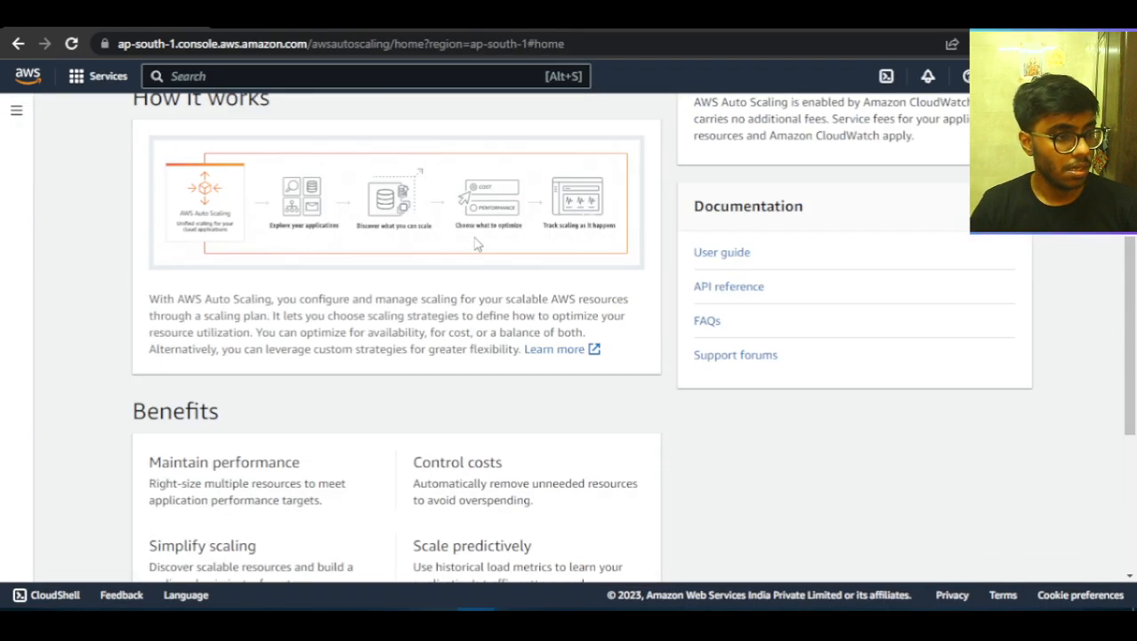
# Search the console services for "auto scaling" and open EC2 from the results.
pyautogui.click(264, 77)
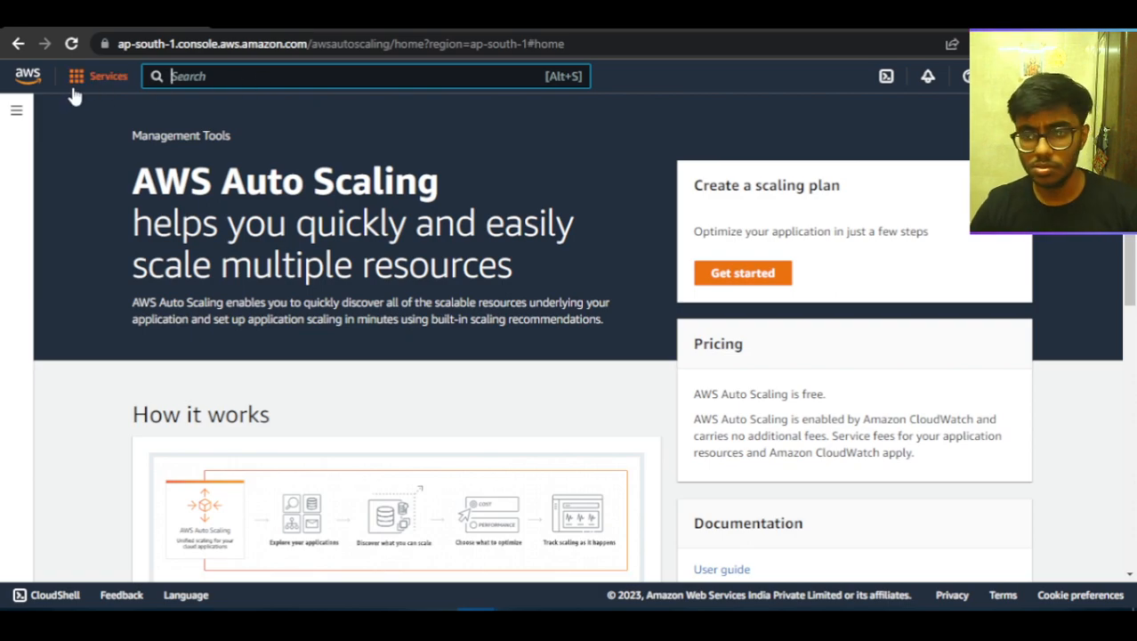
pyautogui.write('aut')
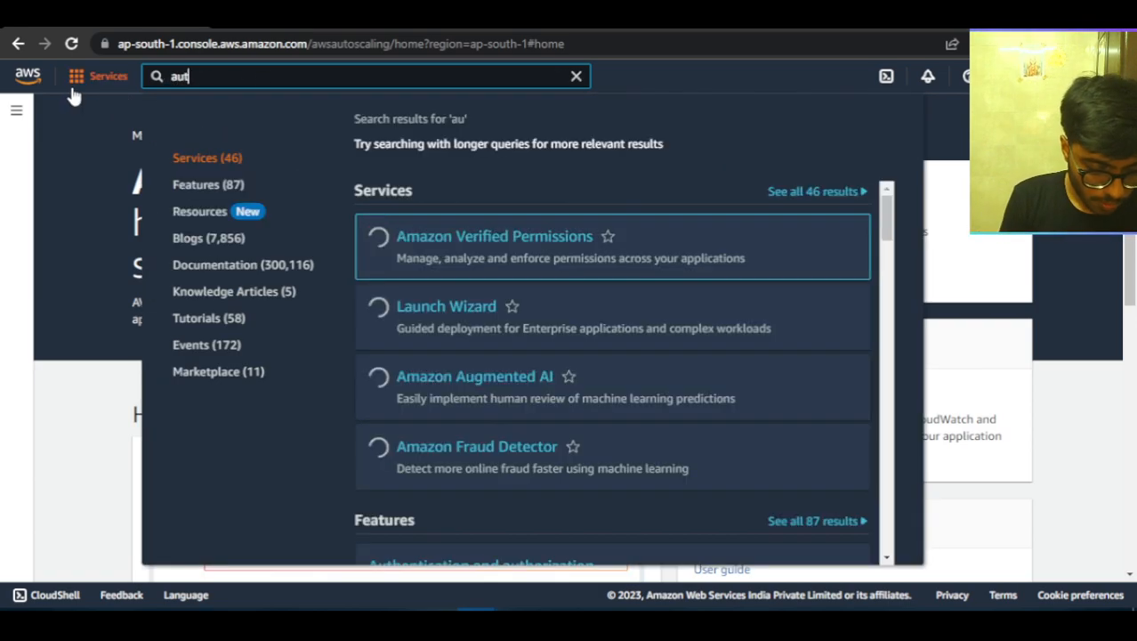
pyautogui.write('o scaling')
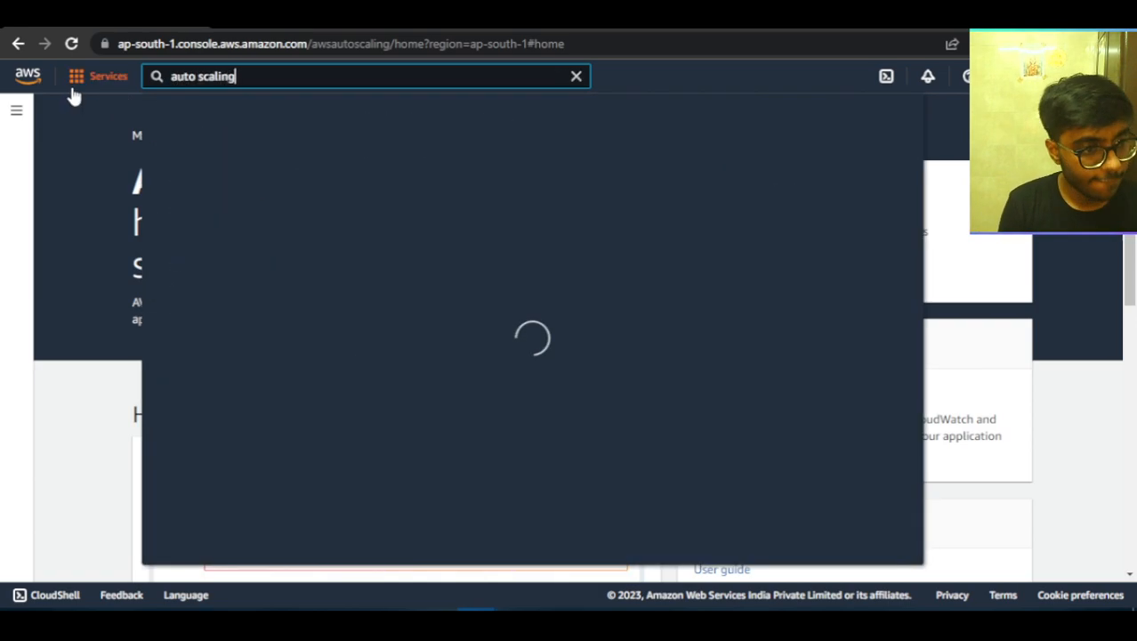
pyautogui.moveTo(411, 315)
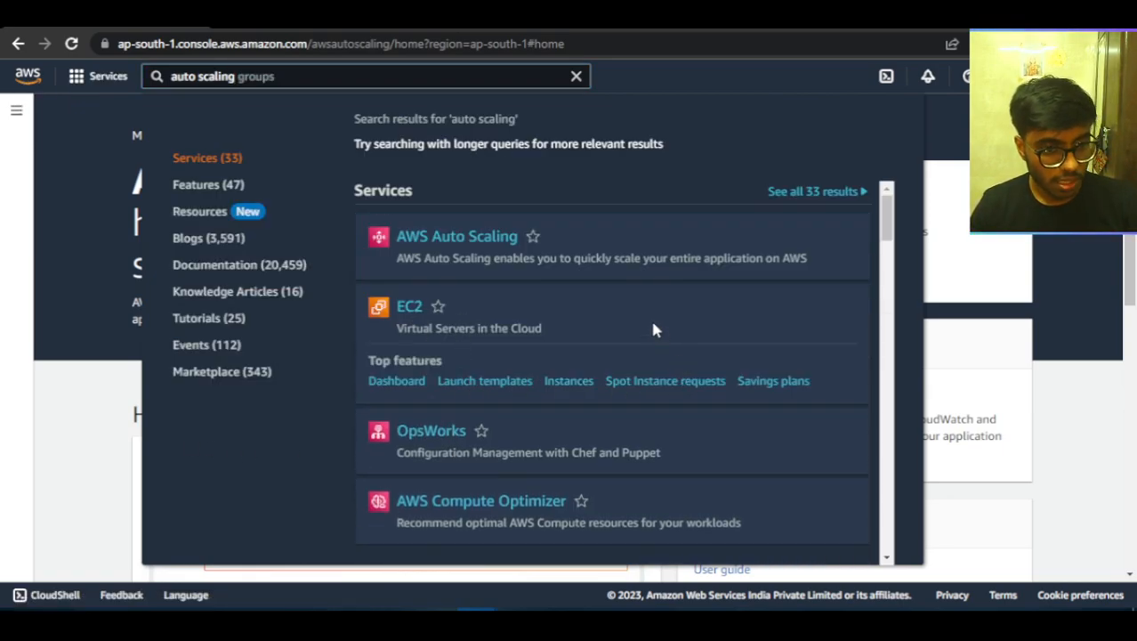
pyautogui.click(409, 306)
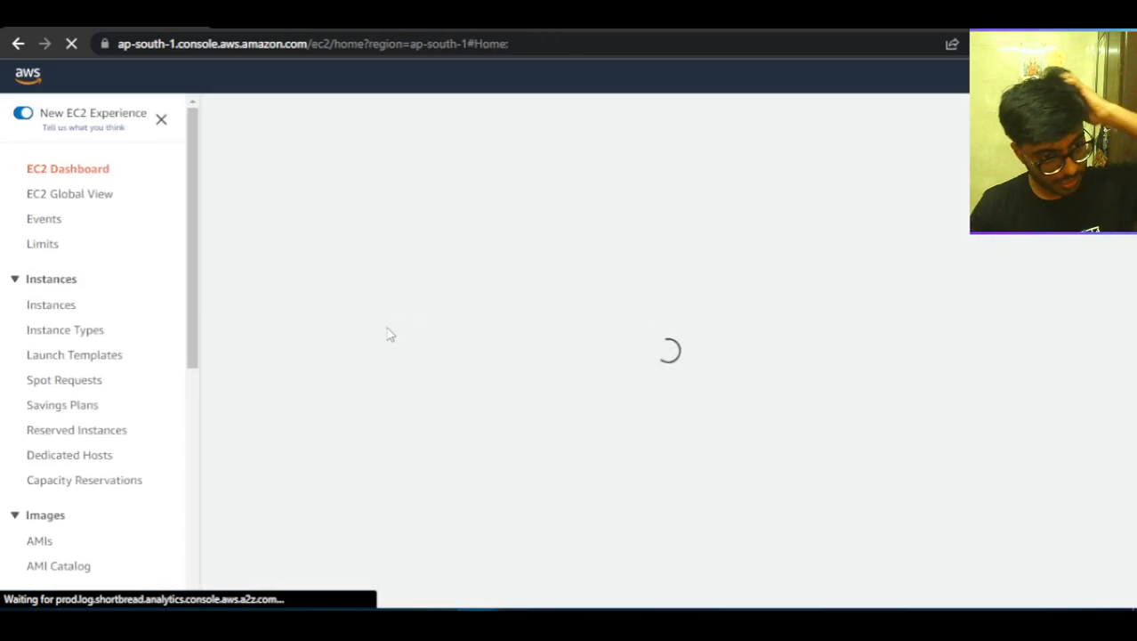
# Open the Auto Scaling Groups page of EC2 and read its pricing, how-it-works and benefits sections.
pyautogui.scroll(-4, 101, 333)
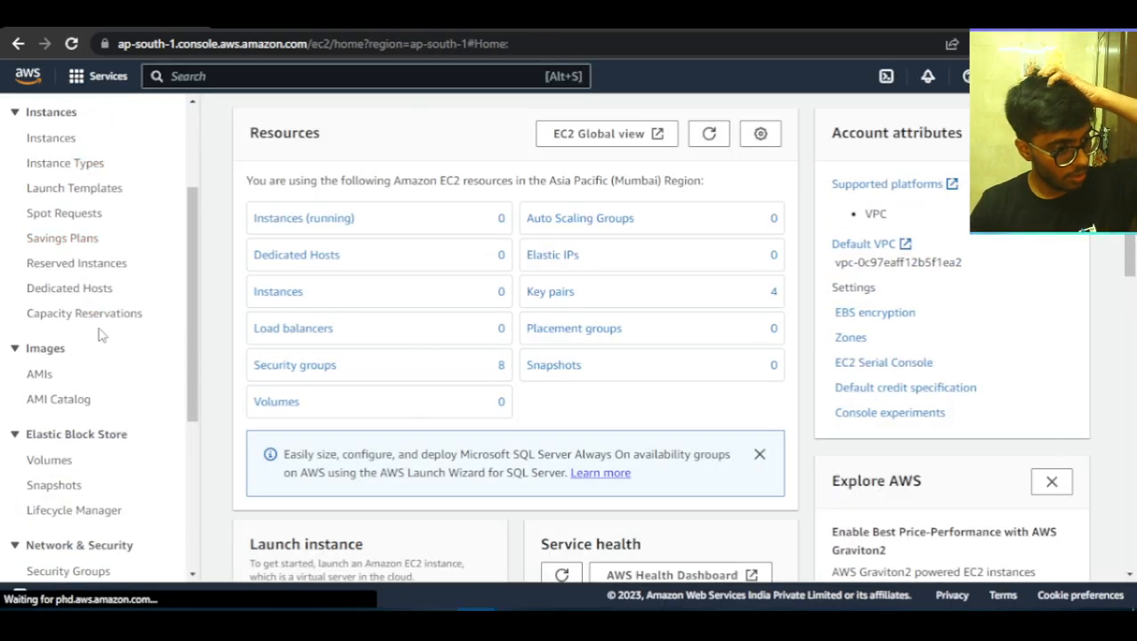
pyautogui.scroll(-3, 105, 352)
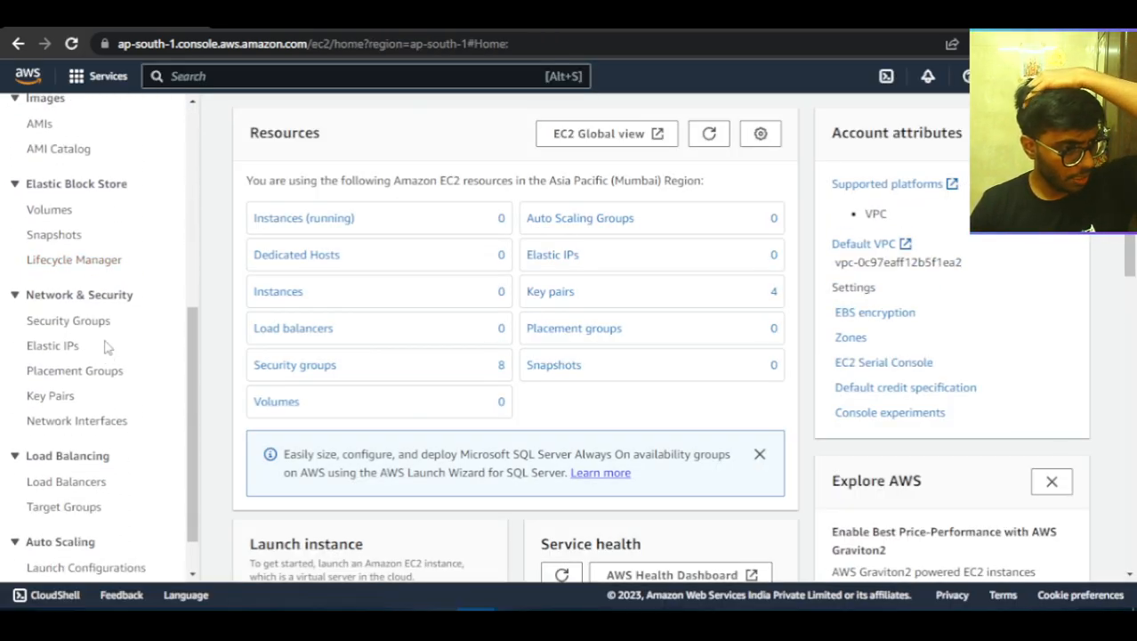
pyautogui.scroll(-1, 105, 348)
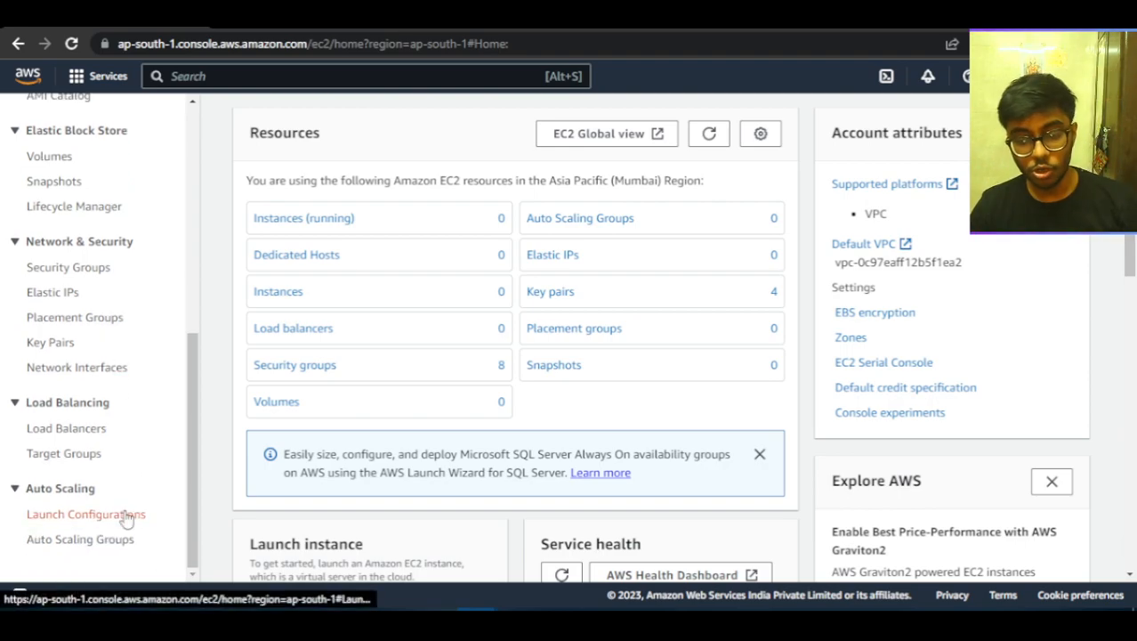
pyautogui.click(81, 490)
pyautogui.click(74, 538)
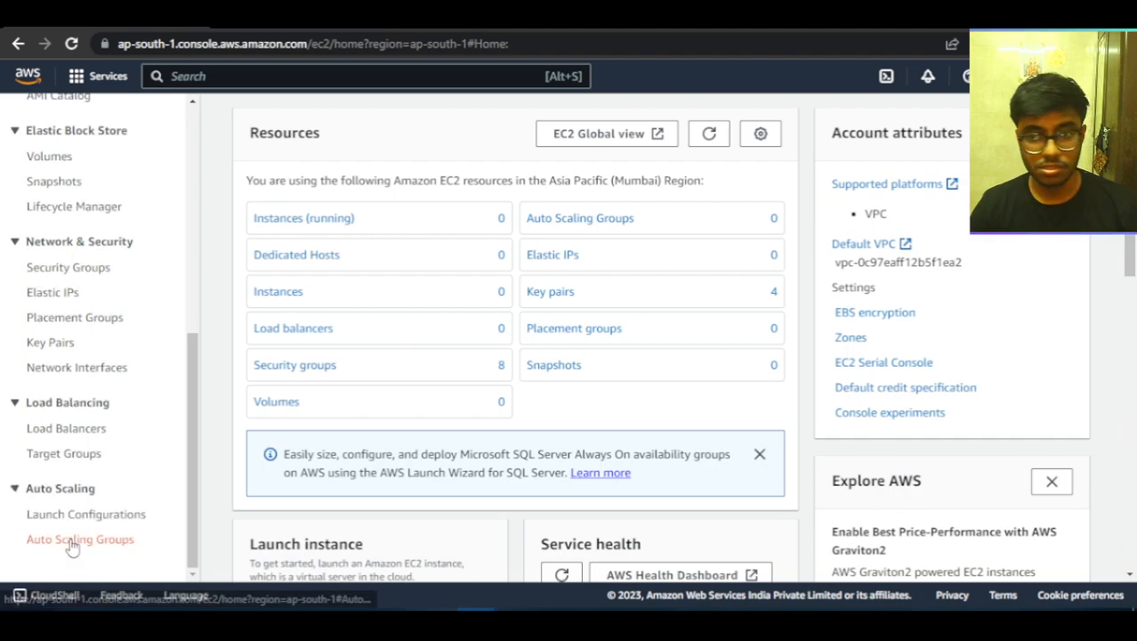
pyautogui.click(95, 542)
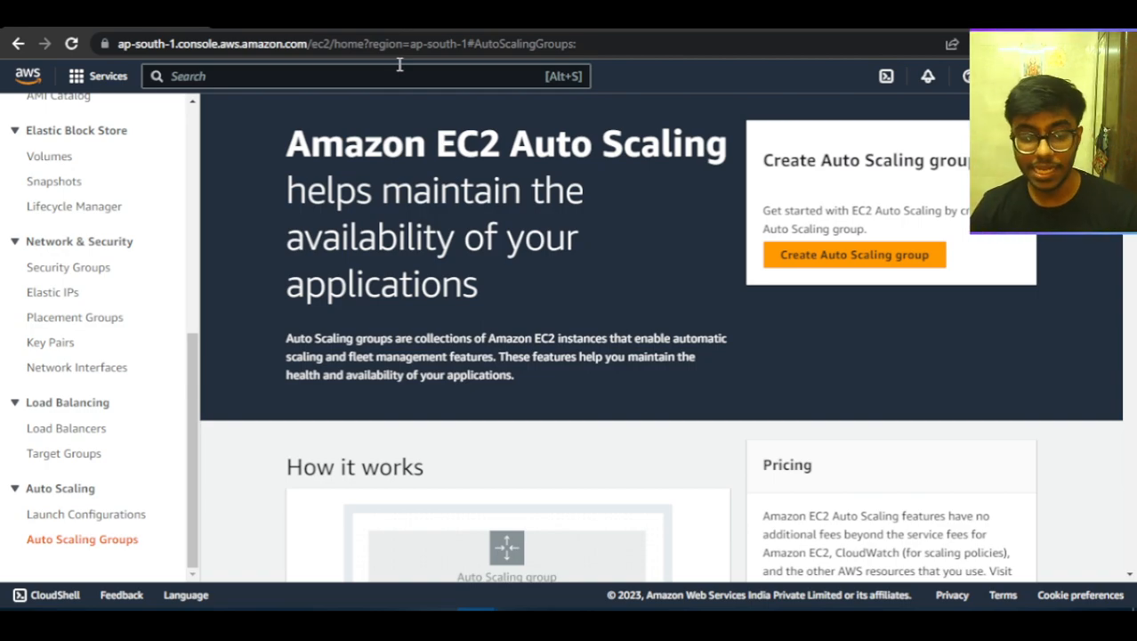
pyautogui.scroll(-2, 525, 295)
pyautogui.scroll(2, 730, 352)
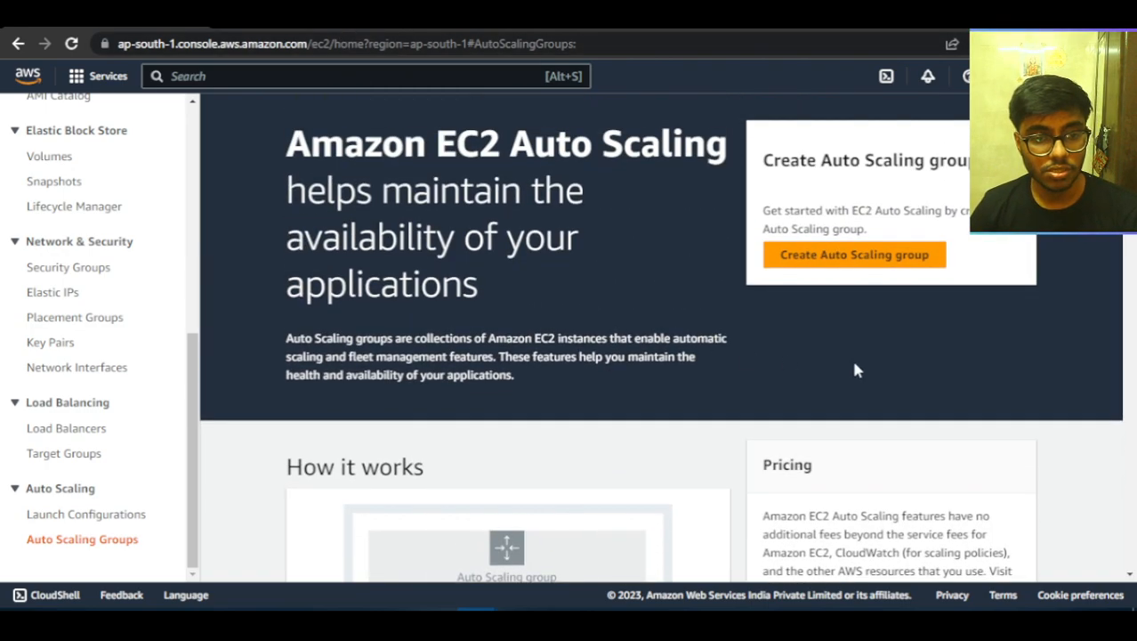
pyautogui.scroll(-3, 854, 369)
pyautogui.tripleClick(977, 329)
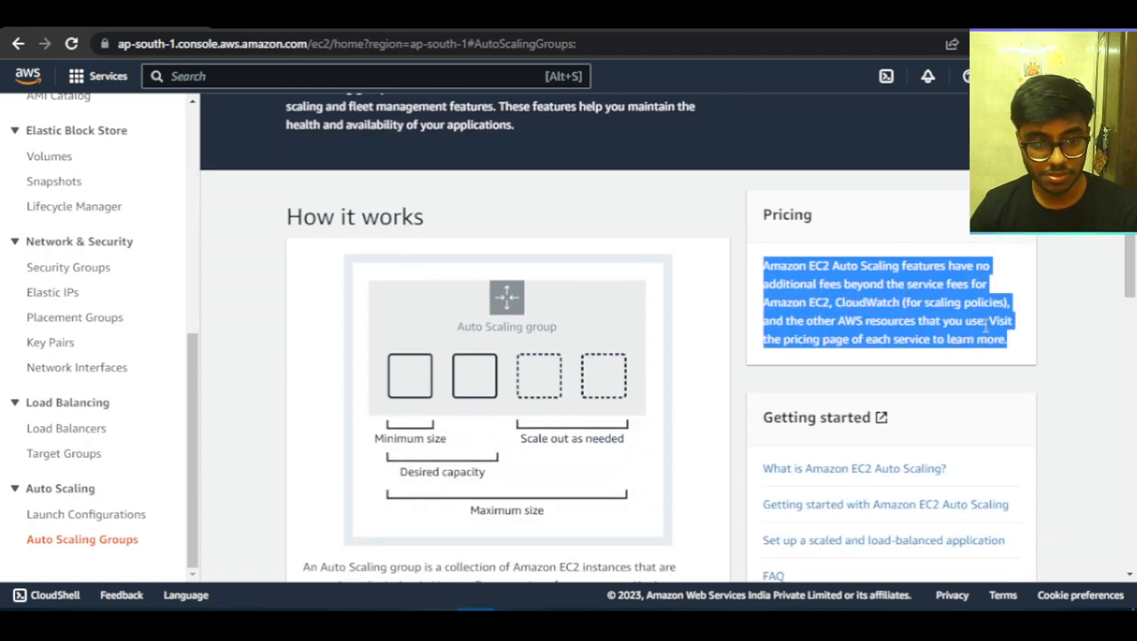
pyautogui.scroll(-5, 983, 343)
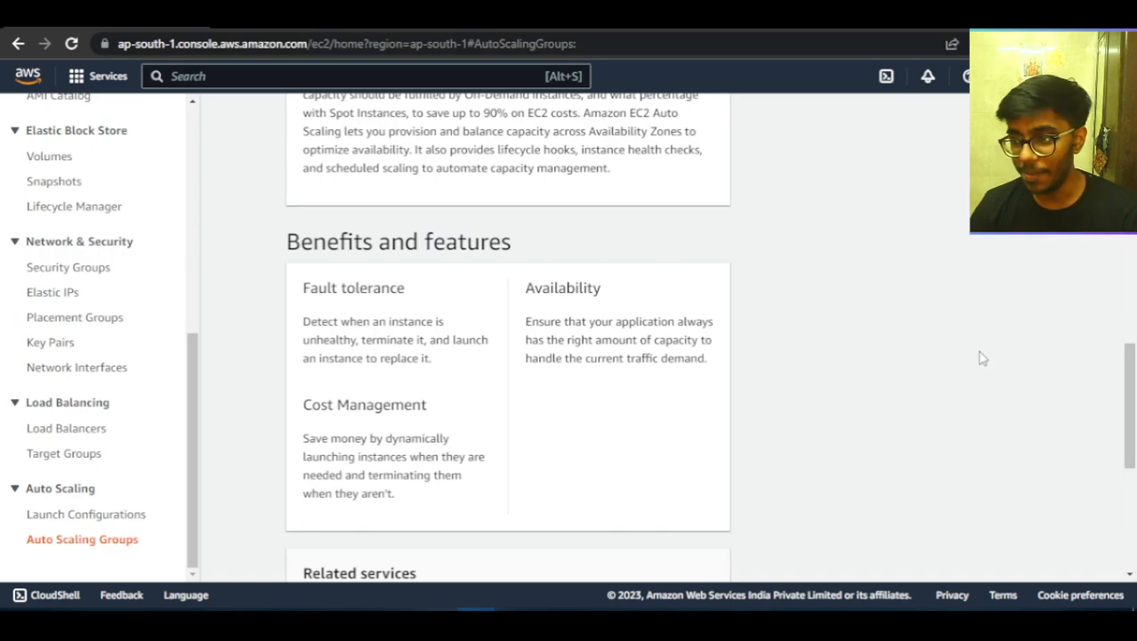
pyautogui.scroll(7, 957, 373)
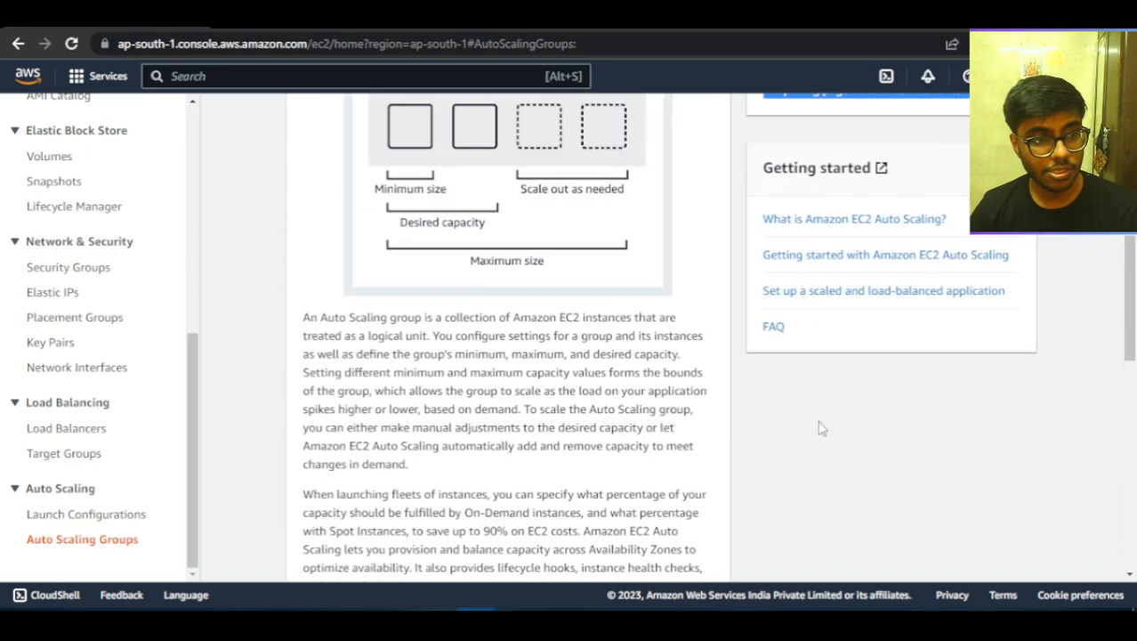
# Start an Auto Scaling group named ASG1 with launch template temp2, check the template details and continue to the instance launch options.
pyautogui.click(871, 174)
pyautogui.click(871, 174)
pyautogui.click(487, 267)
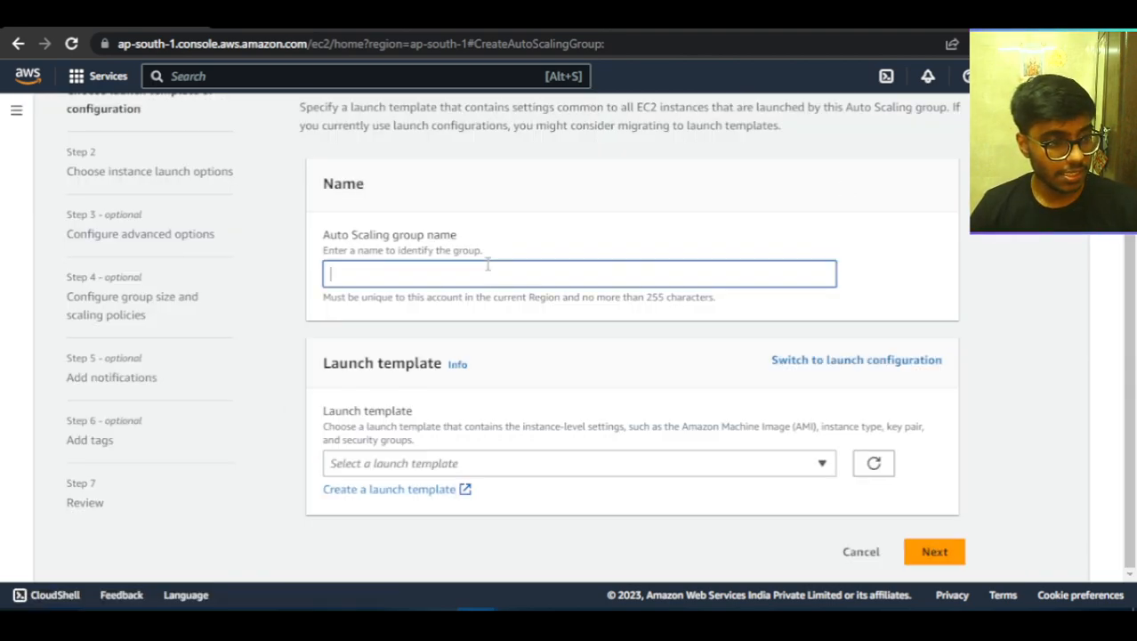
pyautogui.write('ASG1')
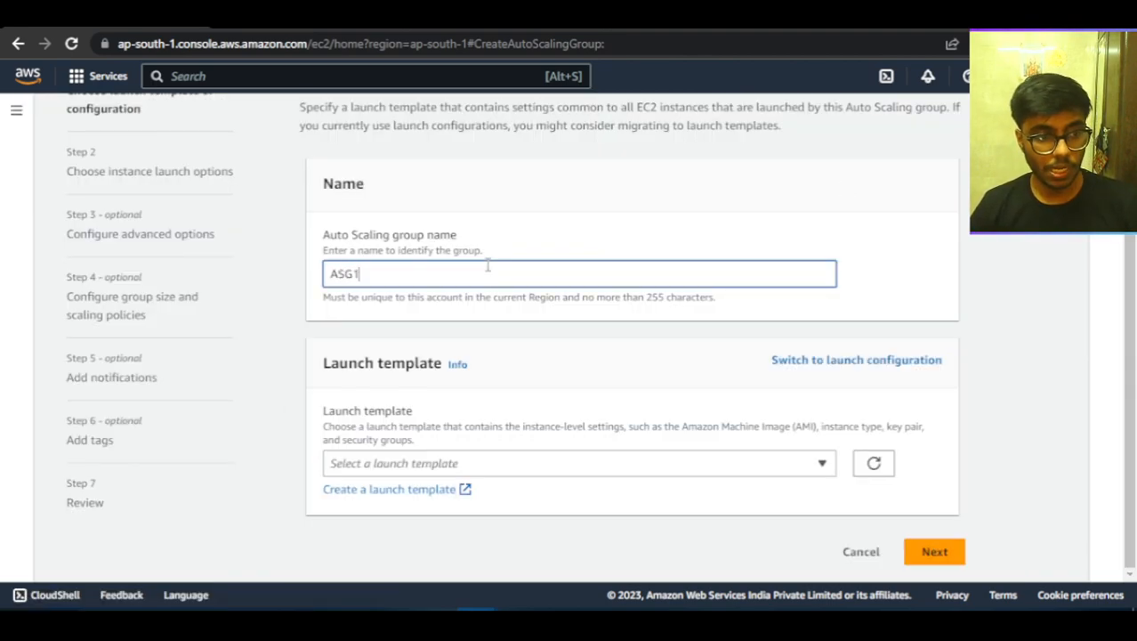
pyautogui.click(551, 465)
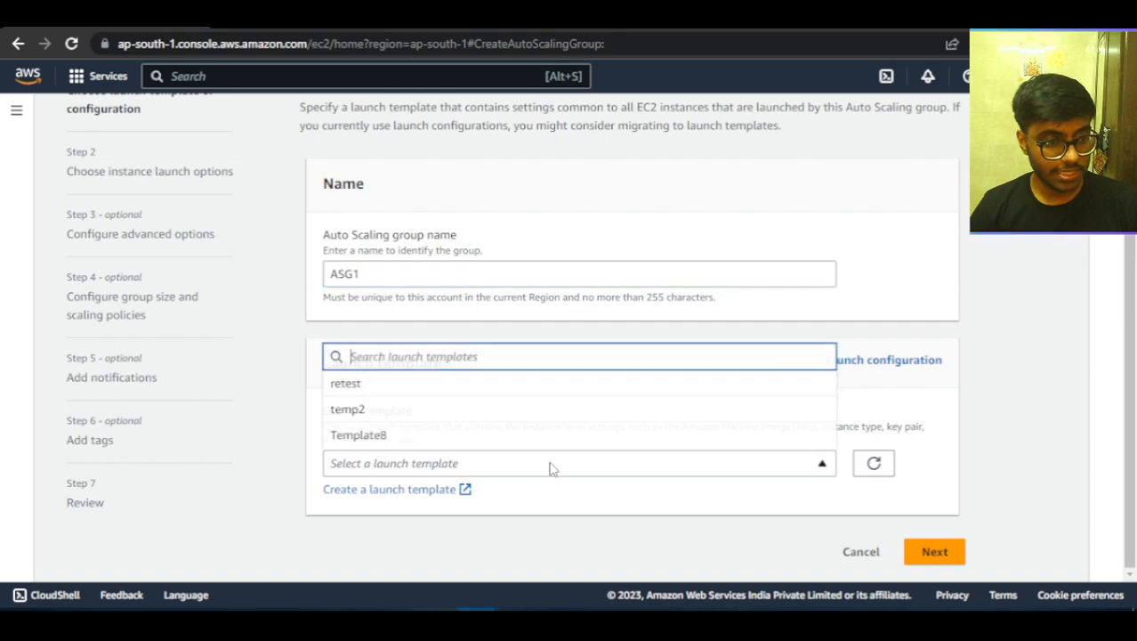
pyautogui.click(388, 407)
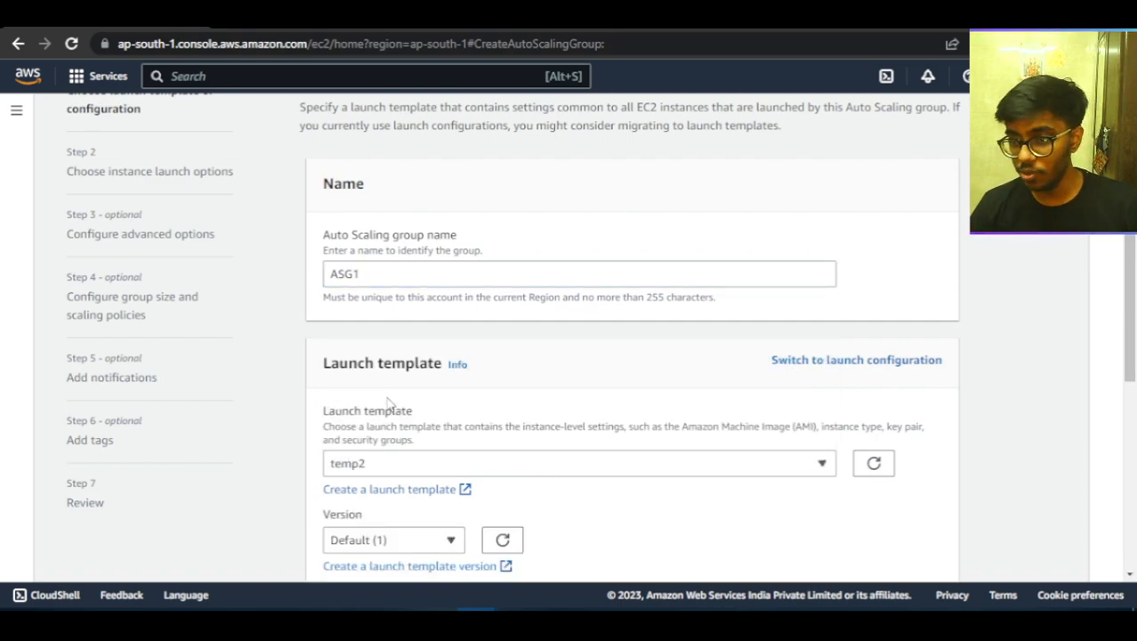
pyautogui.scroll(-4, 445, 401)
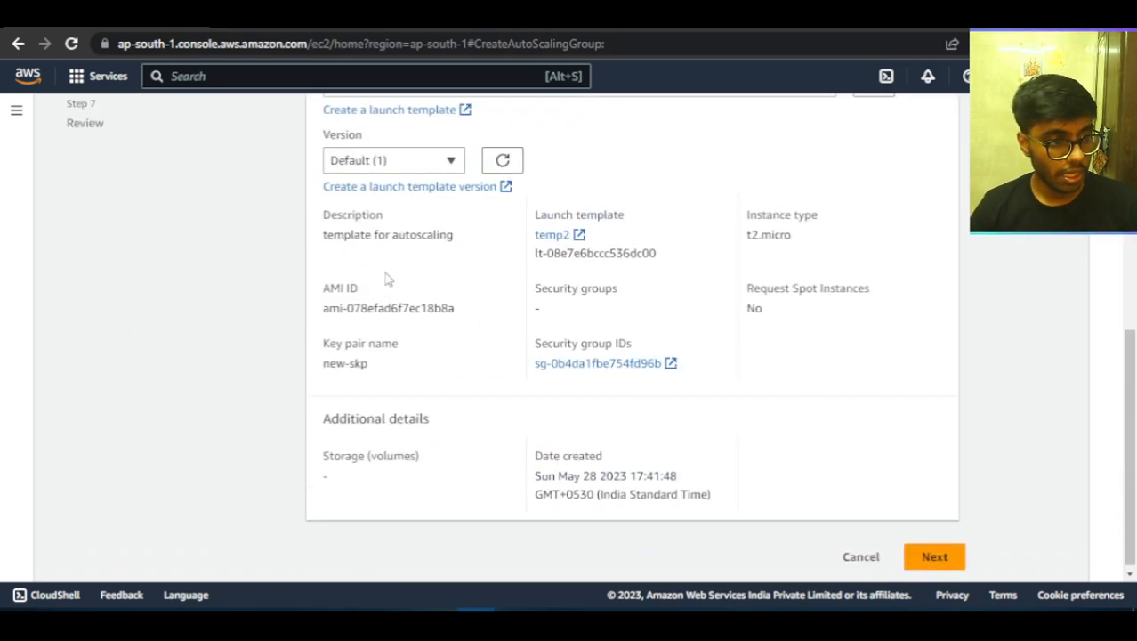
pyautogui.scroll(2, 409, 294)
pyautogui.scroll(-2, 614, 312)
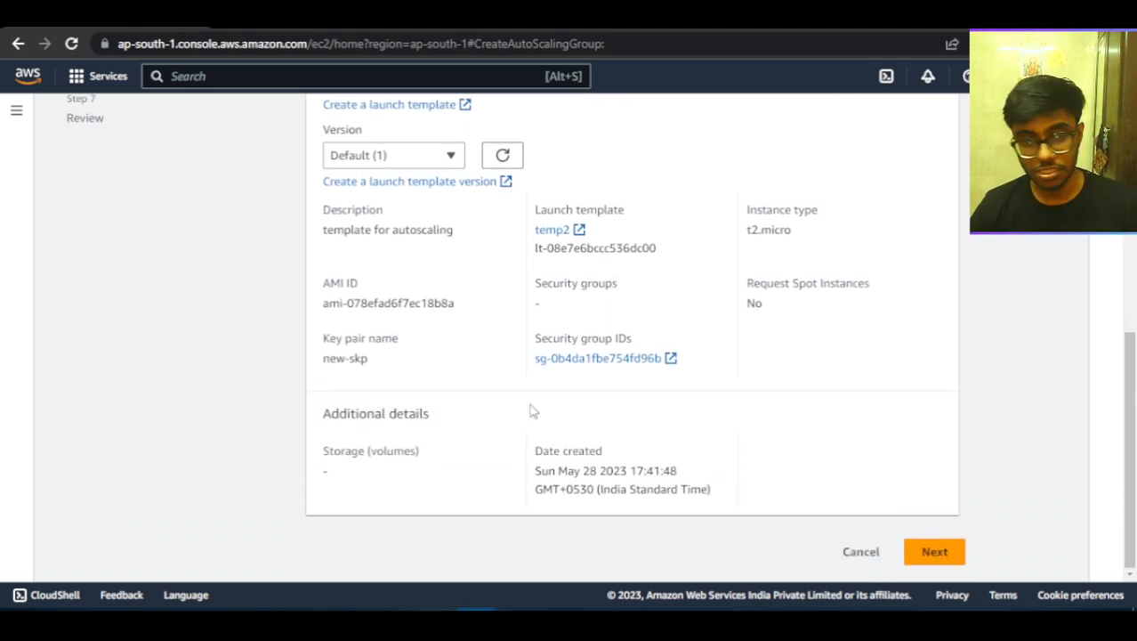
pyautogui.click(933, 552)
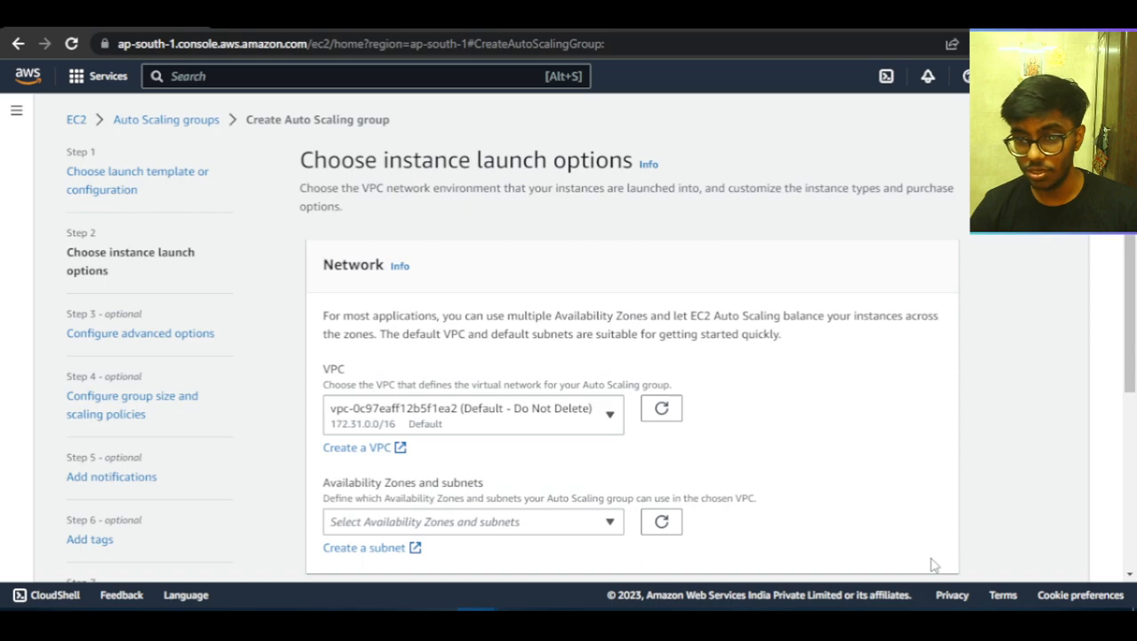
# Select the default ap-south-1a and ap-south-1b subnets for the Auto Scaling group in the default VPC.
pyautogui.scroll(-2, 608, 399)
pyautogui.scroll(-1, 605, 400)
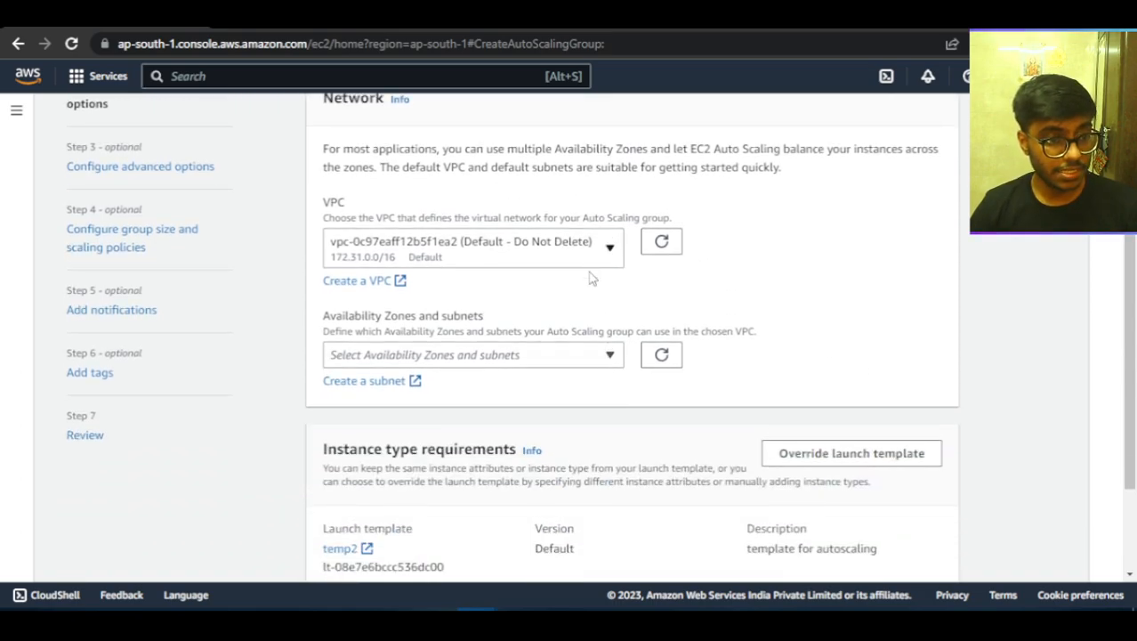
pyautogui.click(566, 356)
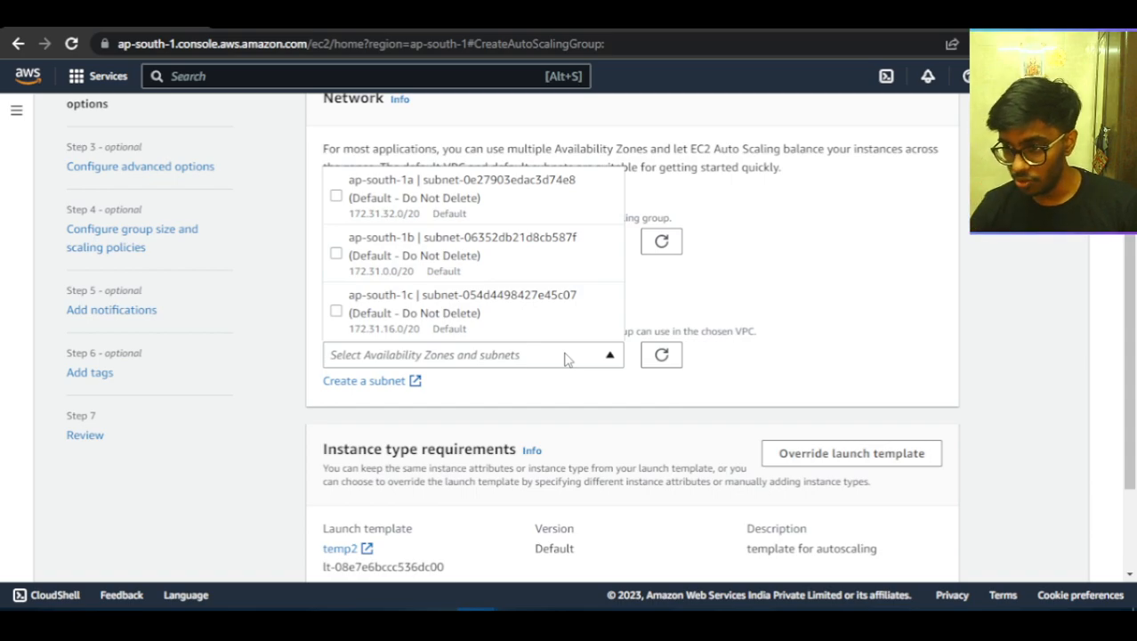
pyautogui.click(445, 203)
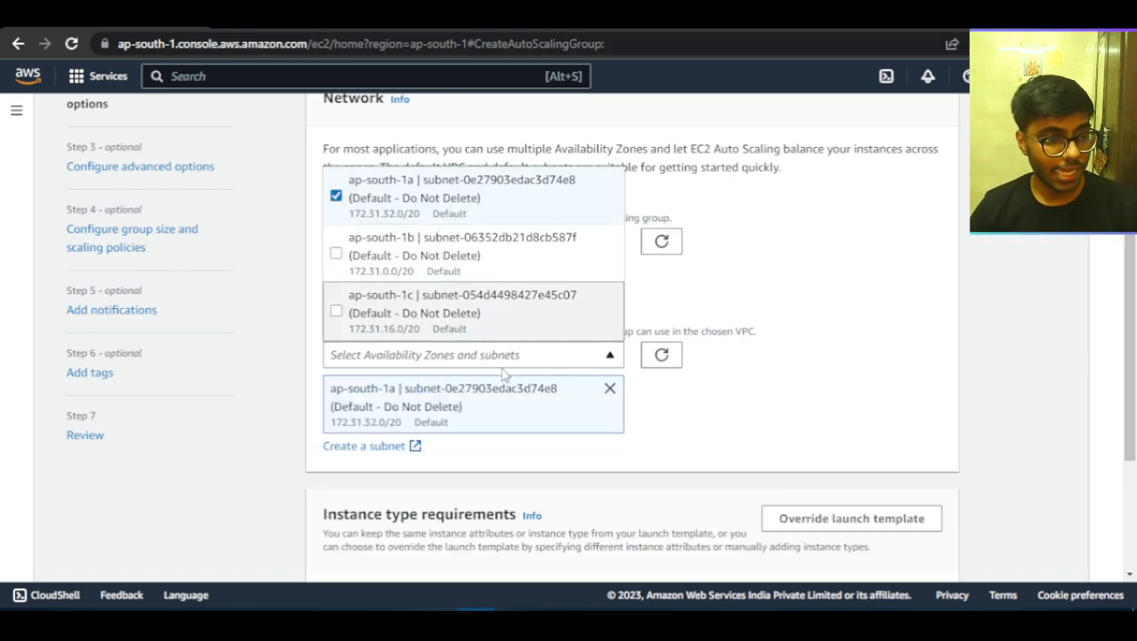
pyautogui.click(498, 266)
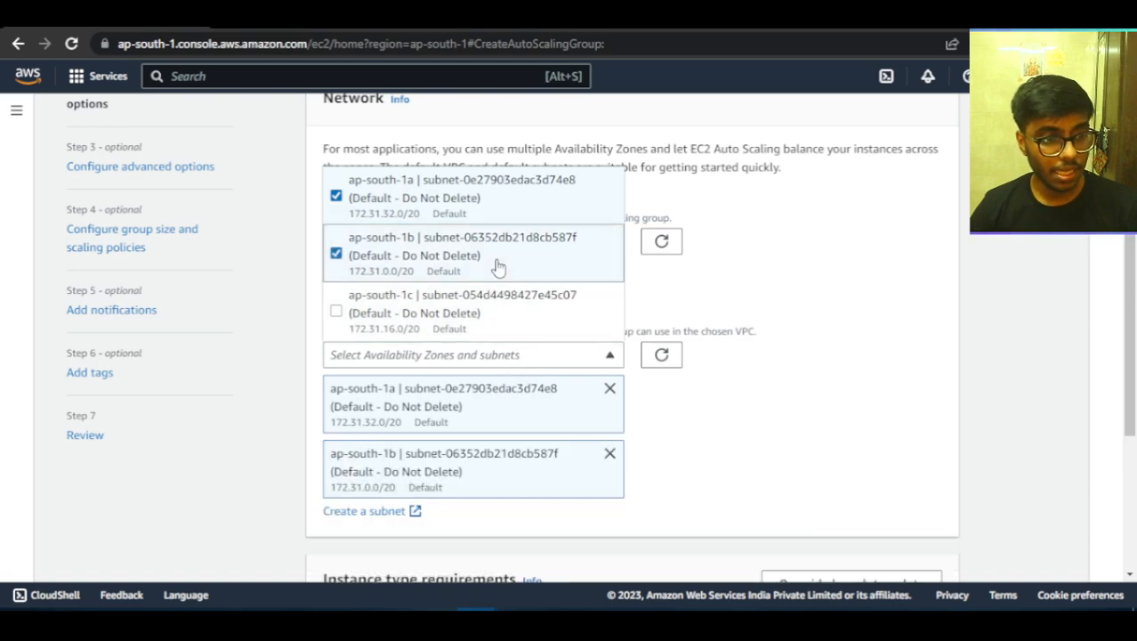
pyautogui.click(790, 430)
pyautogui.scroll(-3, 790, 428)
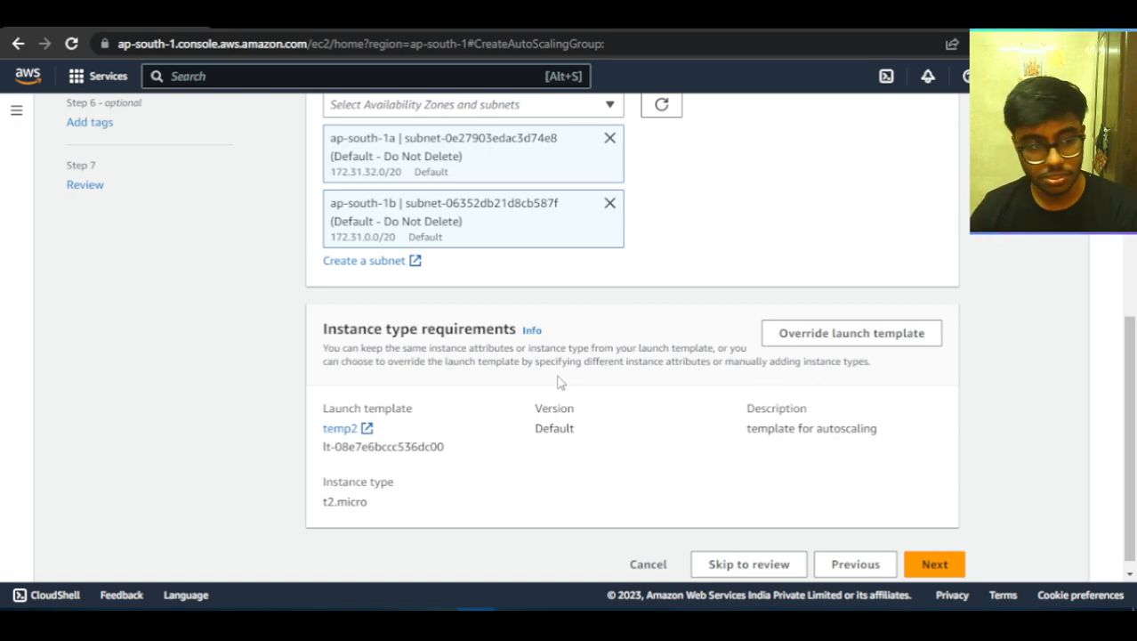
# Accept the instance type requirements of launch template temp2 and continue to the advanced options.
pyautogui.scroll(-1, 563, 388)
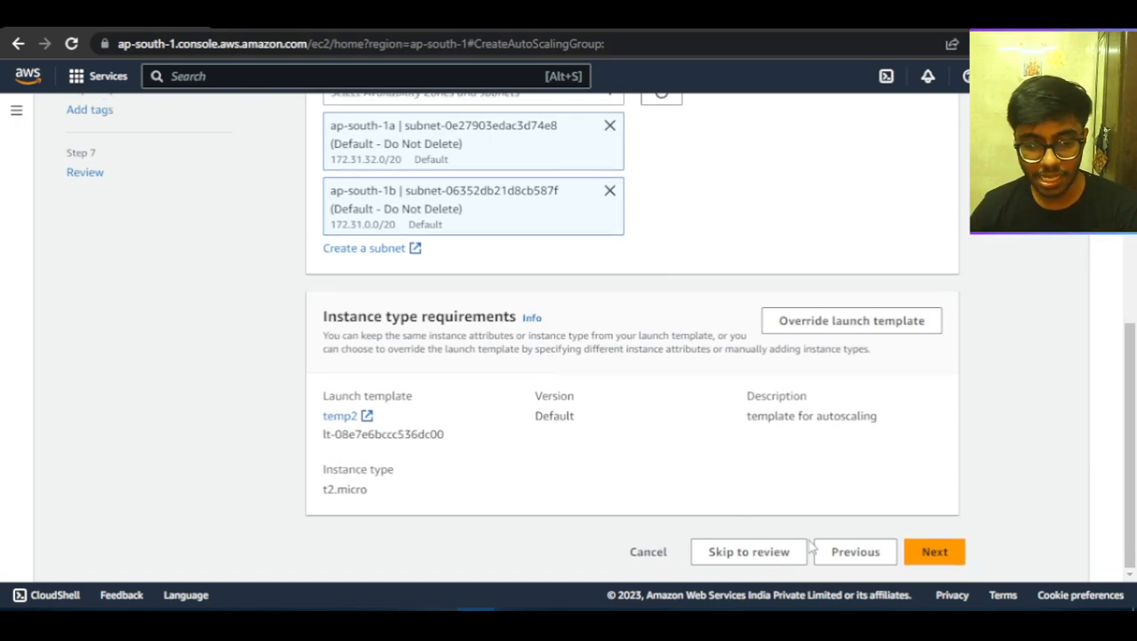
pyautogui.click(934, 553)
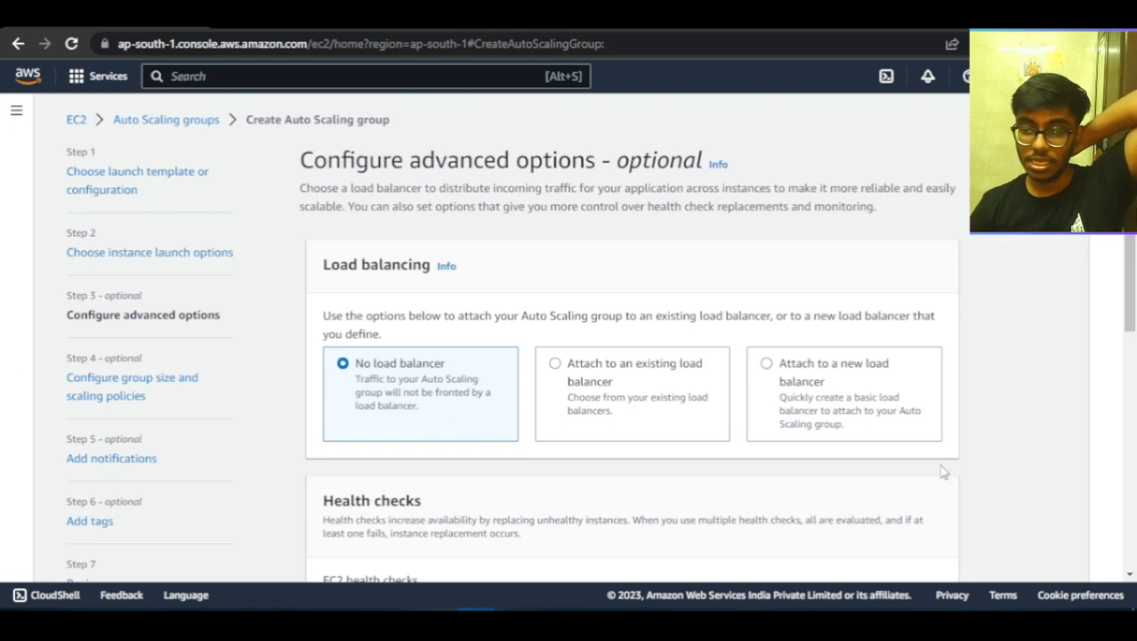
pyautogui.click(681, 398)
pyautogui.scroll(-4, 679, 397)
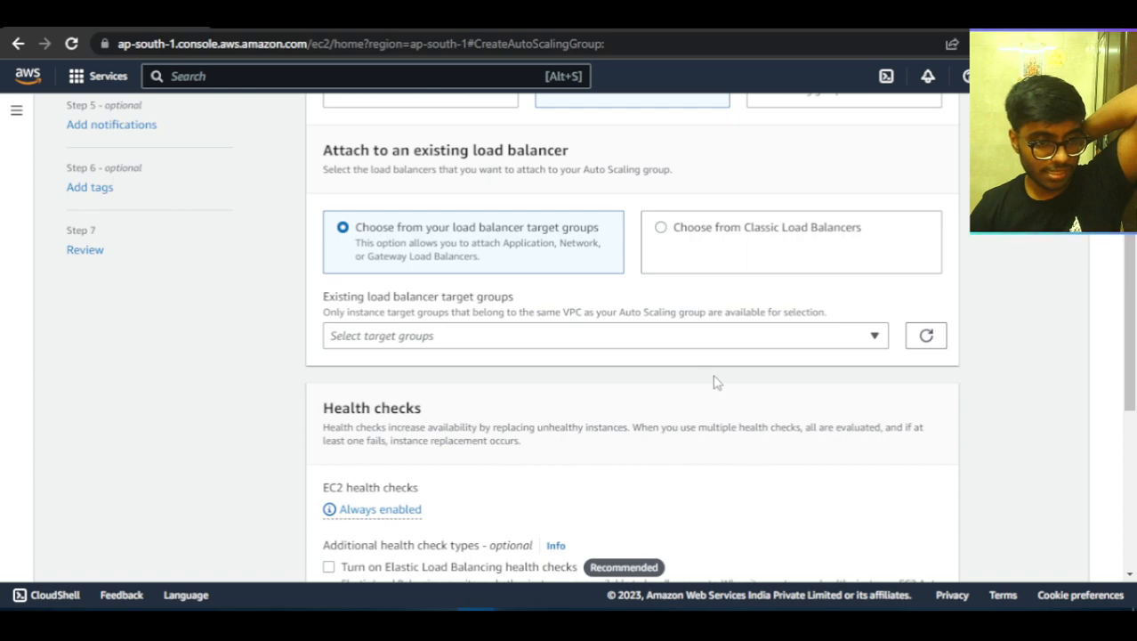
pyautogui.scroll(3, 766, 370)
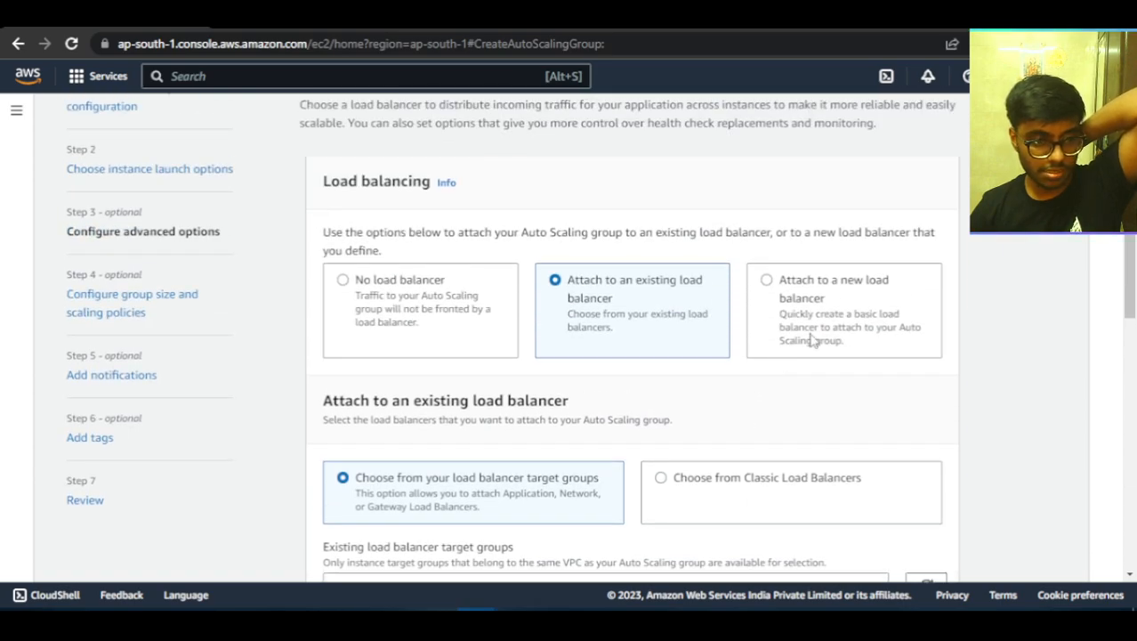
# Attach the Auto Scaling group to a new Application Load Balancer with the Internet-facing scheme.
pyautogui.click(806, 340)
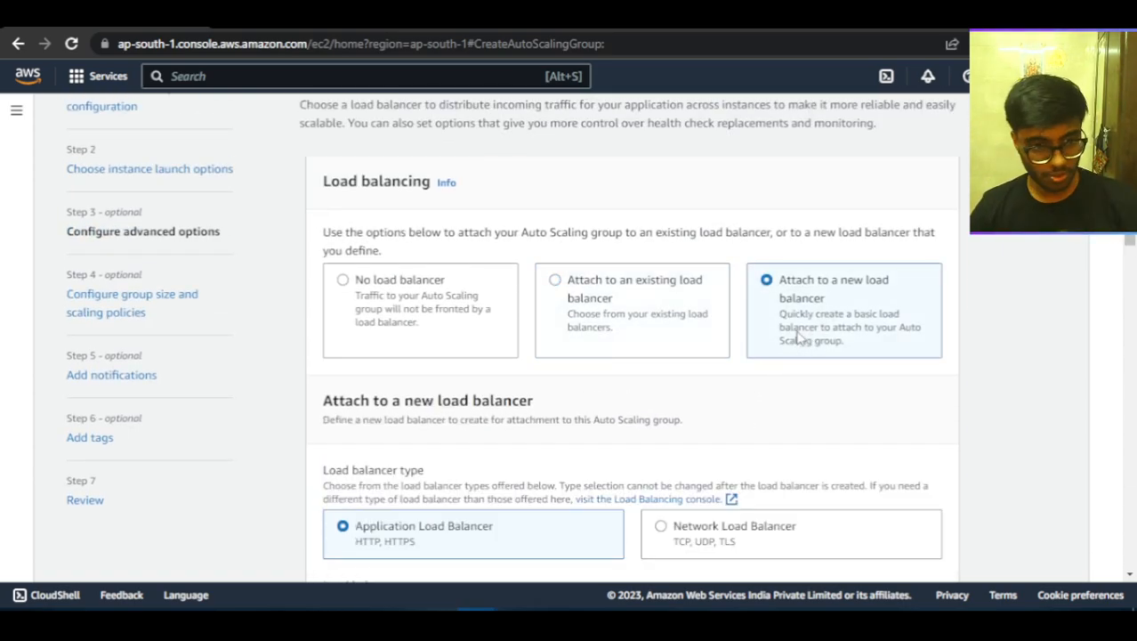
pyautogui.scroll(-2, 798, 351)
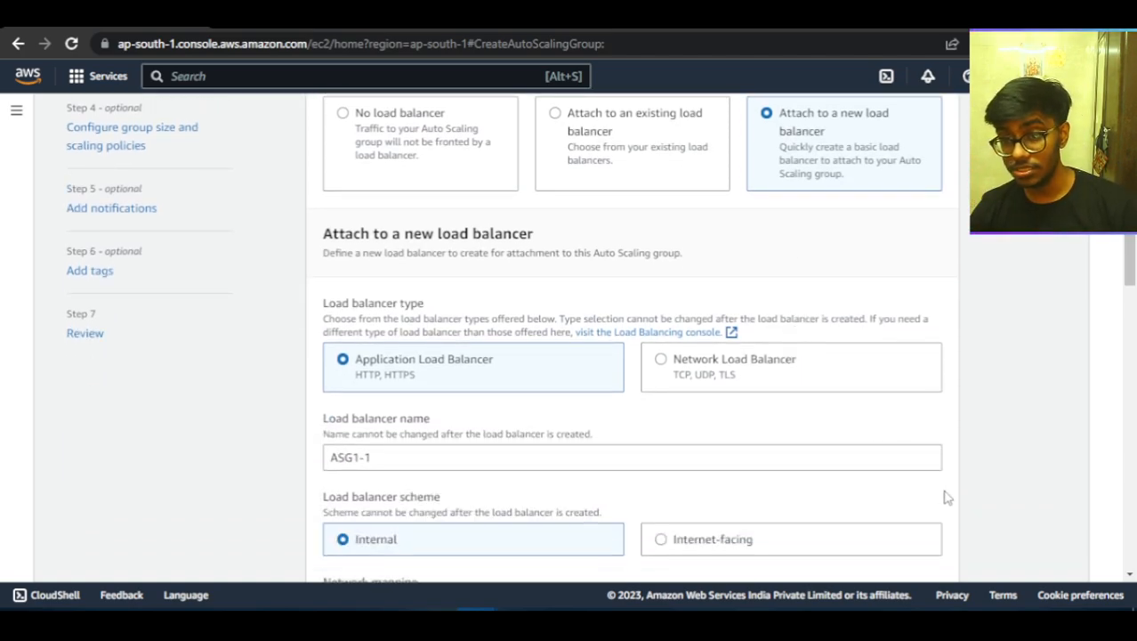
pyautogui.scroll(-2, 843, 505)
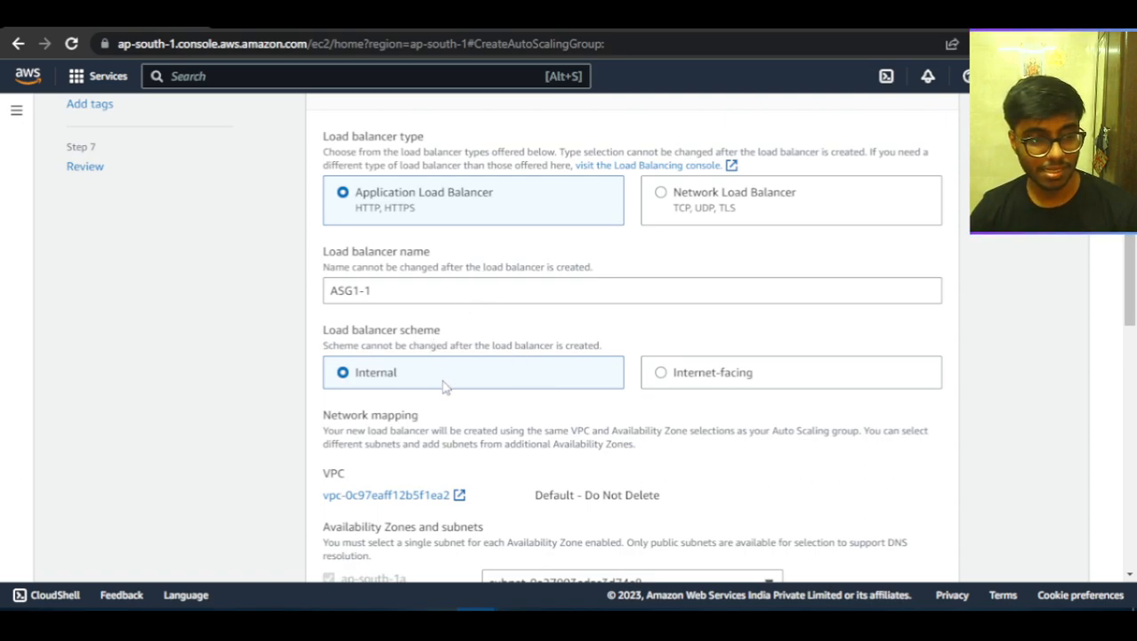
pyautogui.click(658, 372)
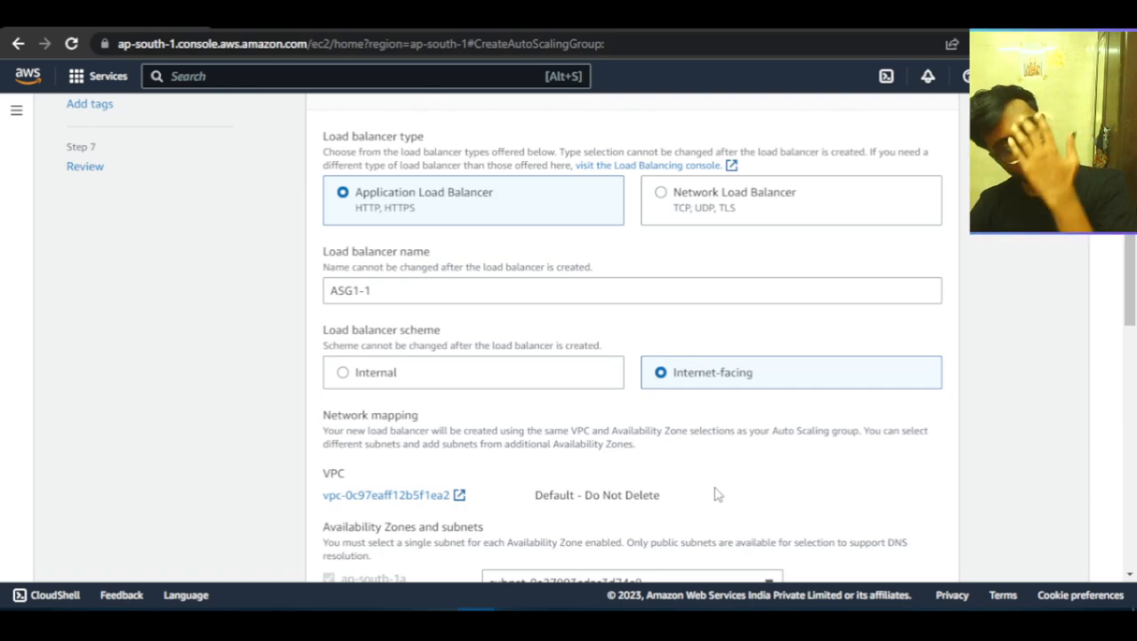
# Examine the new load balancer's network mapping, listener and tag settings and the health check options.
pyautogui.scroll(-2, 690, 452)
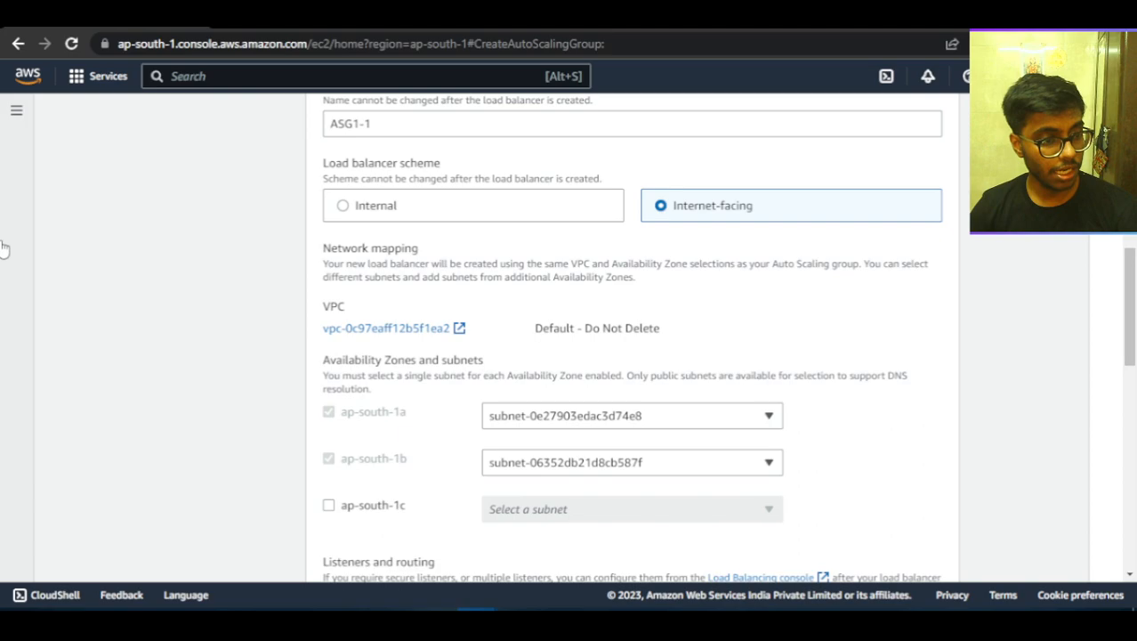
pyautogui.scroll(-3, 661, 311)
pyautogui.scroll(-2, 574, 389)
pyautogui.scroll(2, 574, 389)
pyautogui.scroll(-4, 574, 389)
pyautogui.scroll(5, 574, 388)
pyautogui.scroll(4, 574, 392)
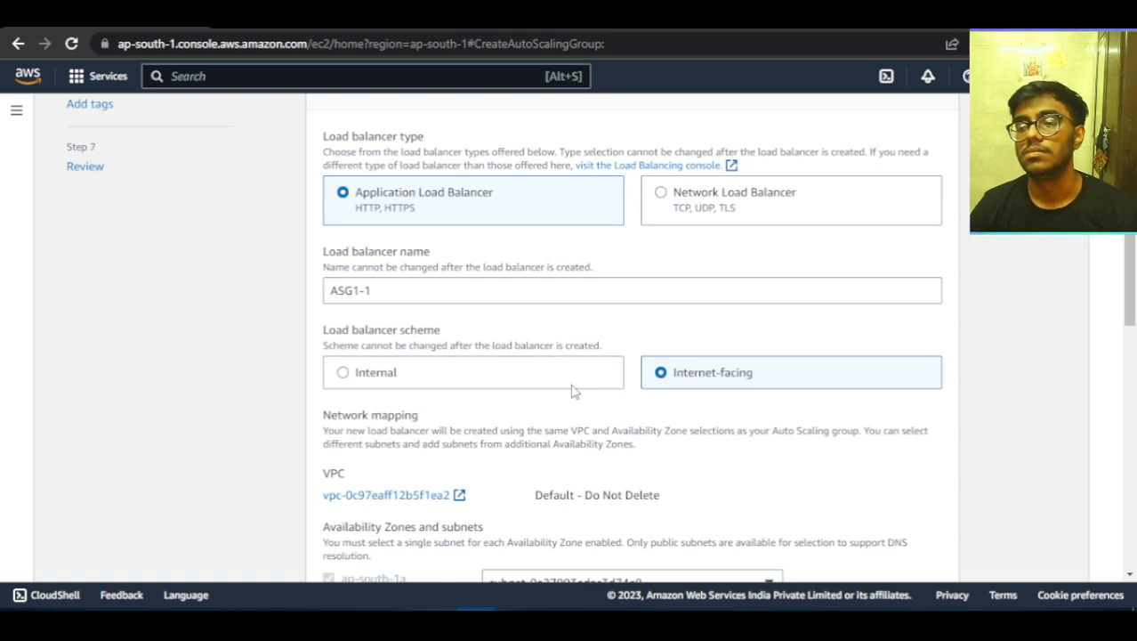
pyautogui.scroll(3, 534, 320)
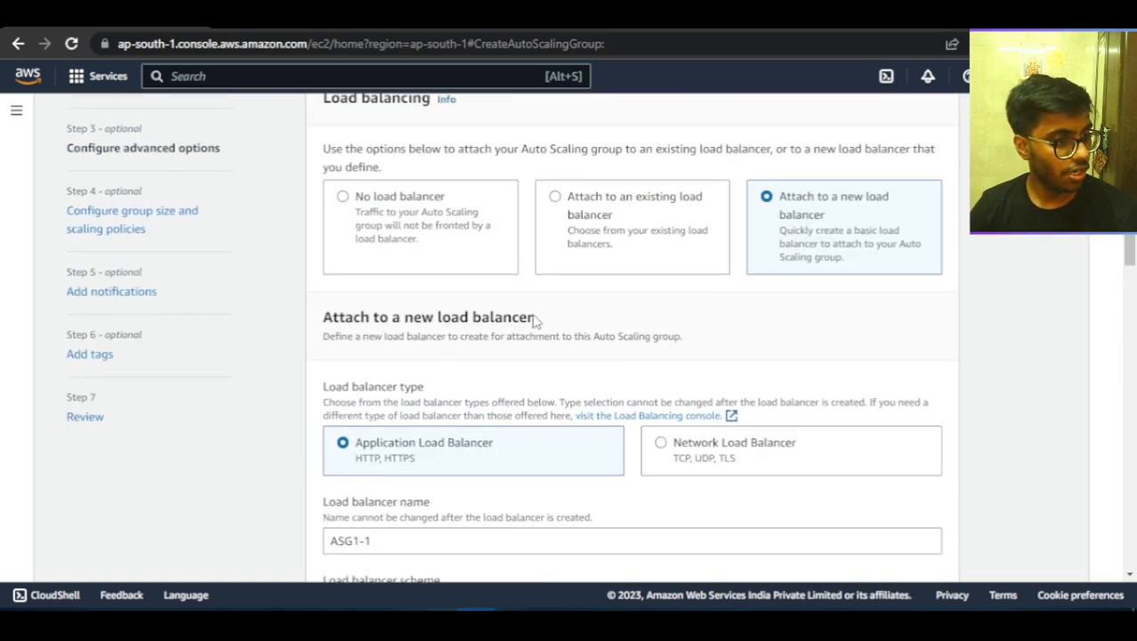
pyautogui.scroll(-7, 534, 320)
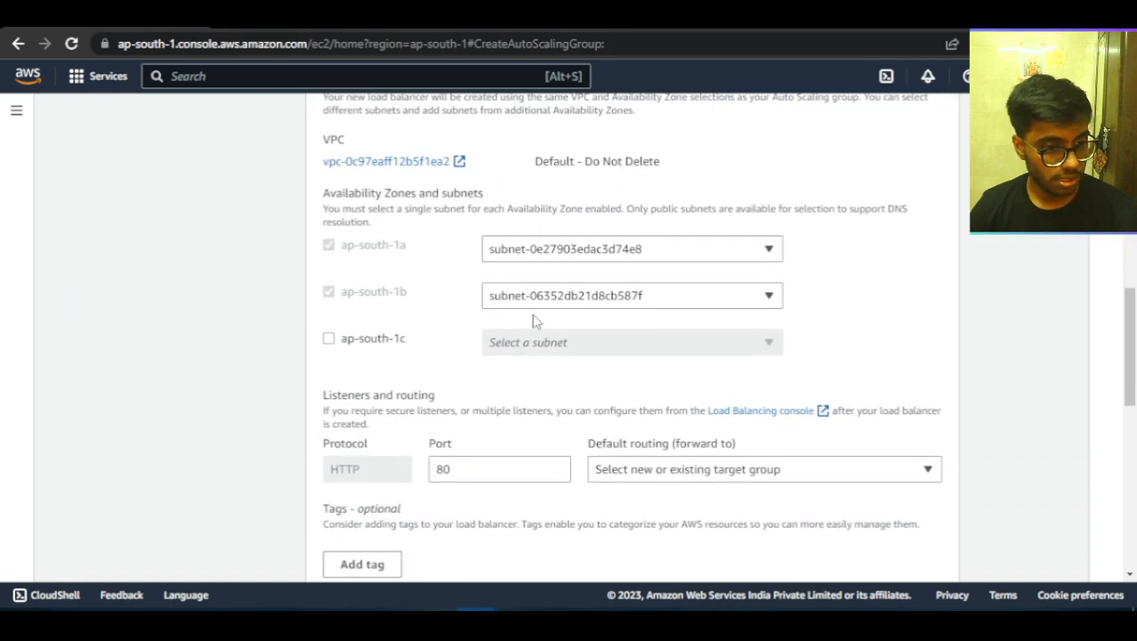
pyautogui.scroll(-6, 561, 329)
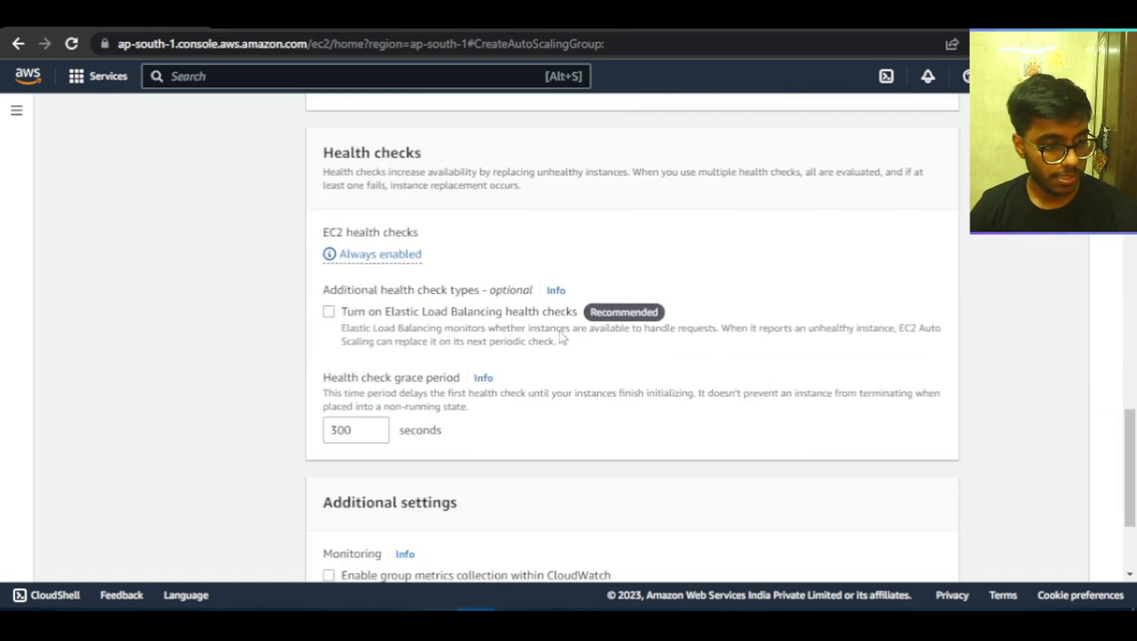
pyautogui.scroll(-2, 560, 337)
pyautogui.scroll(4, 560, 336)
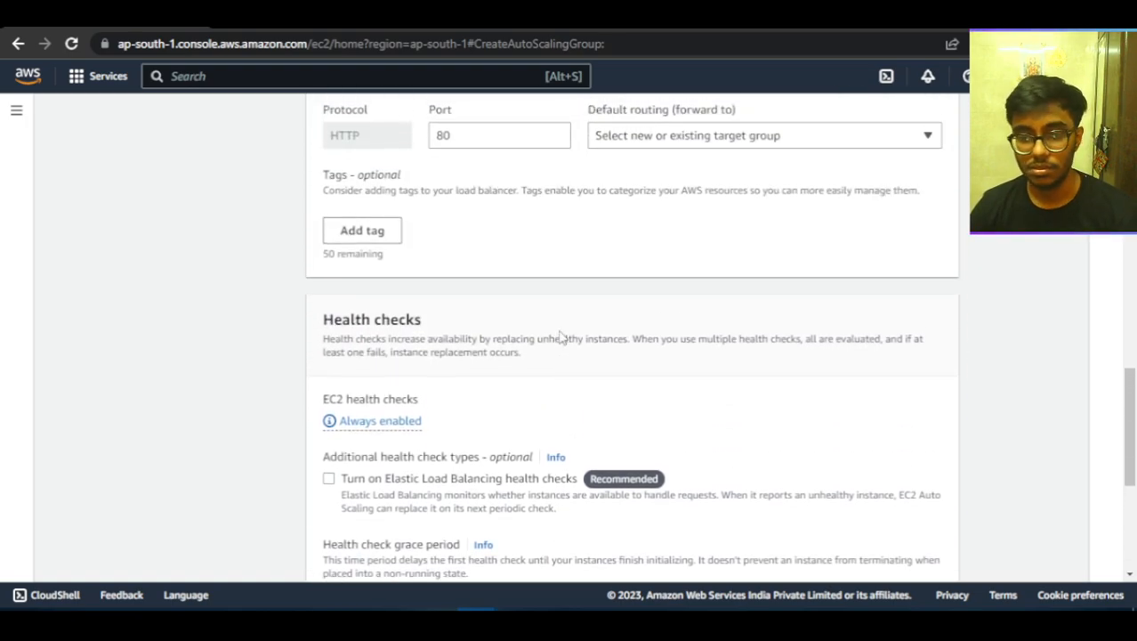
pyautogui.scroll(10, 561, 337)
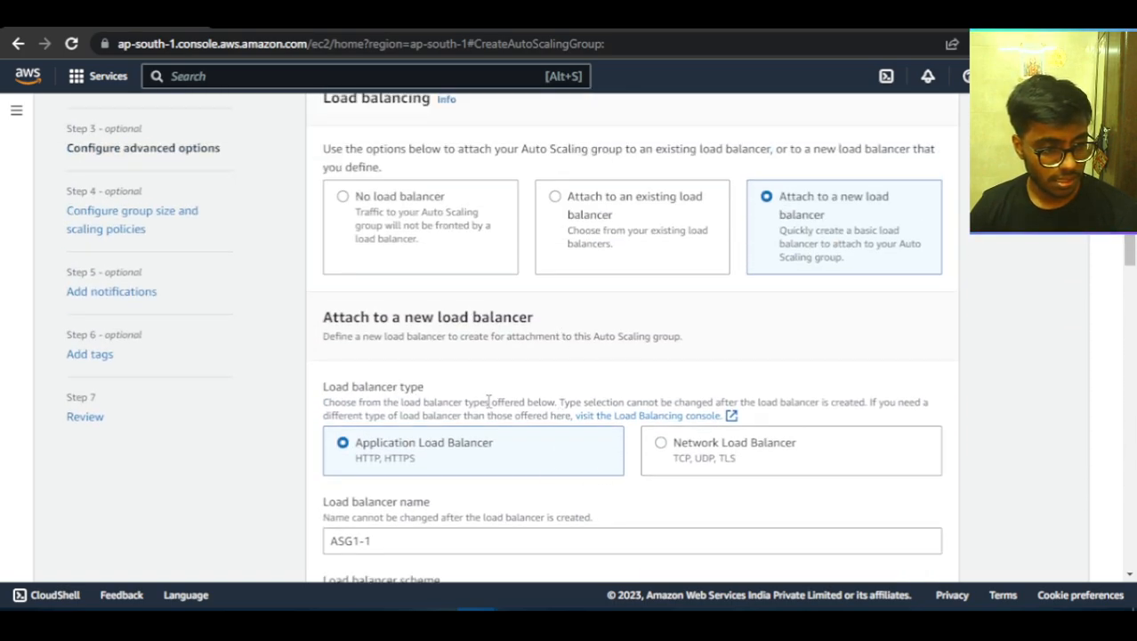
# Set the default routing of the load balancer's HTTP port 80 listener to create a target group.
pyautogui.scroll(-1, 489, 401)
pyautogui.scroll(-4, 457, 456)
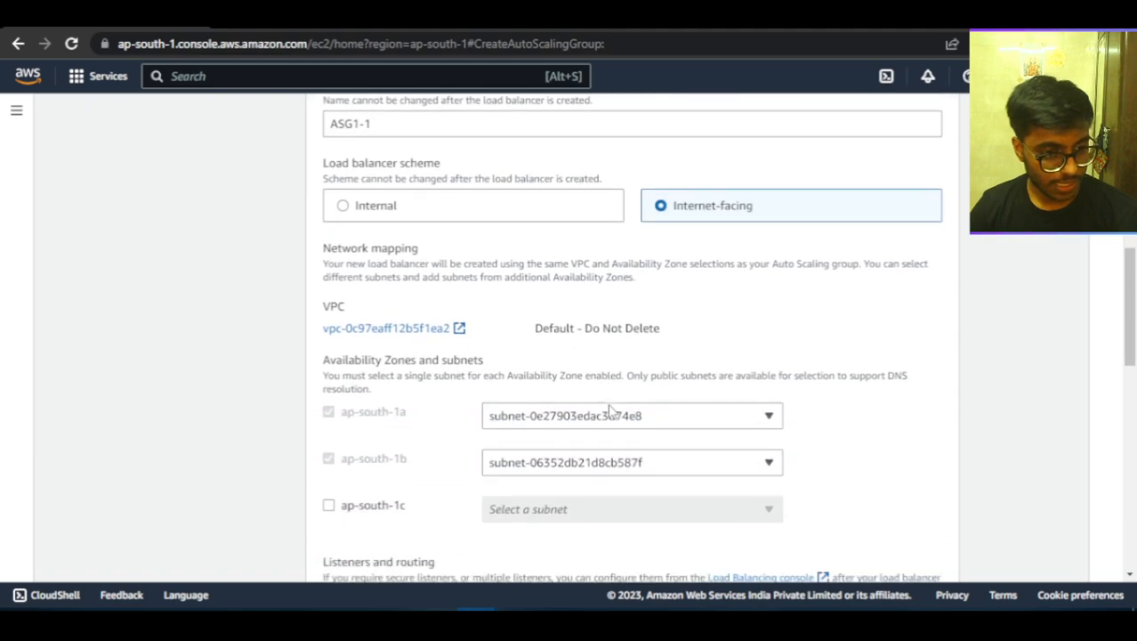
pyautogui.scroll(-4, 628, 405)
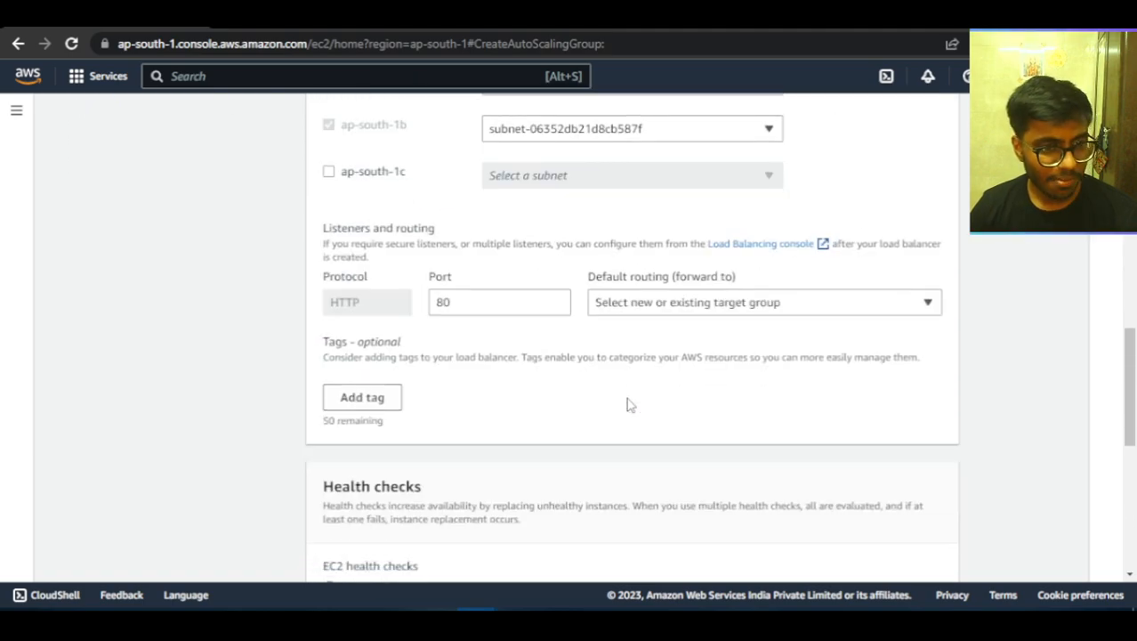
pyautogui.click(705, 305)
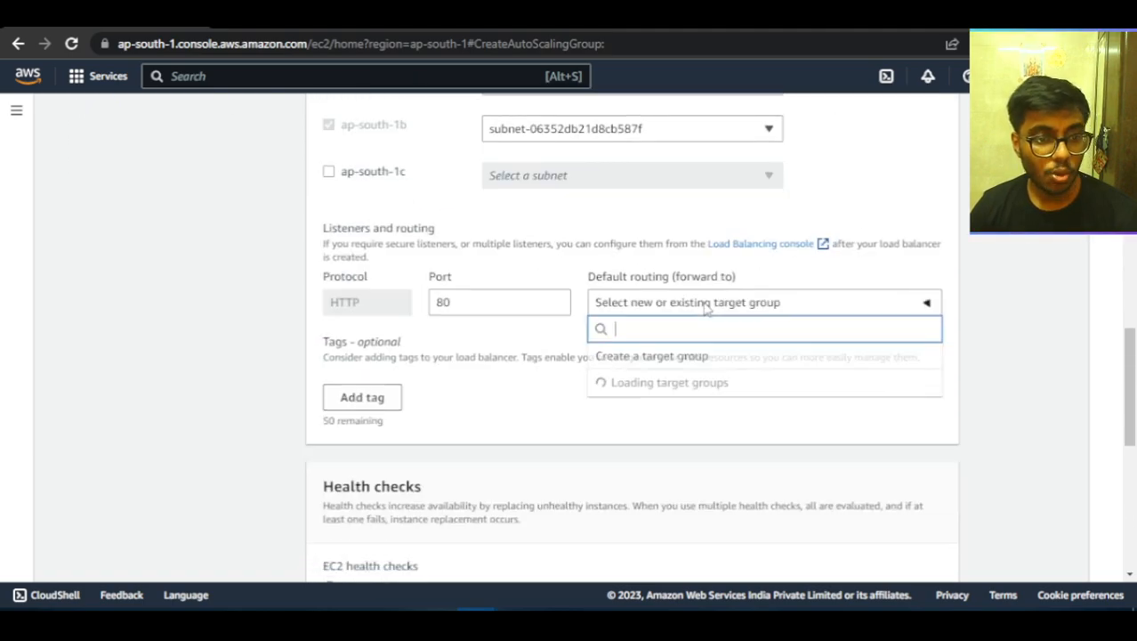
pyautogui.click(678, 366)
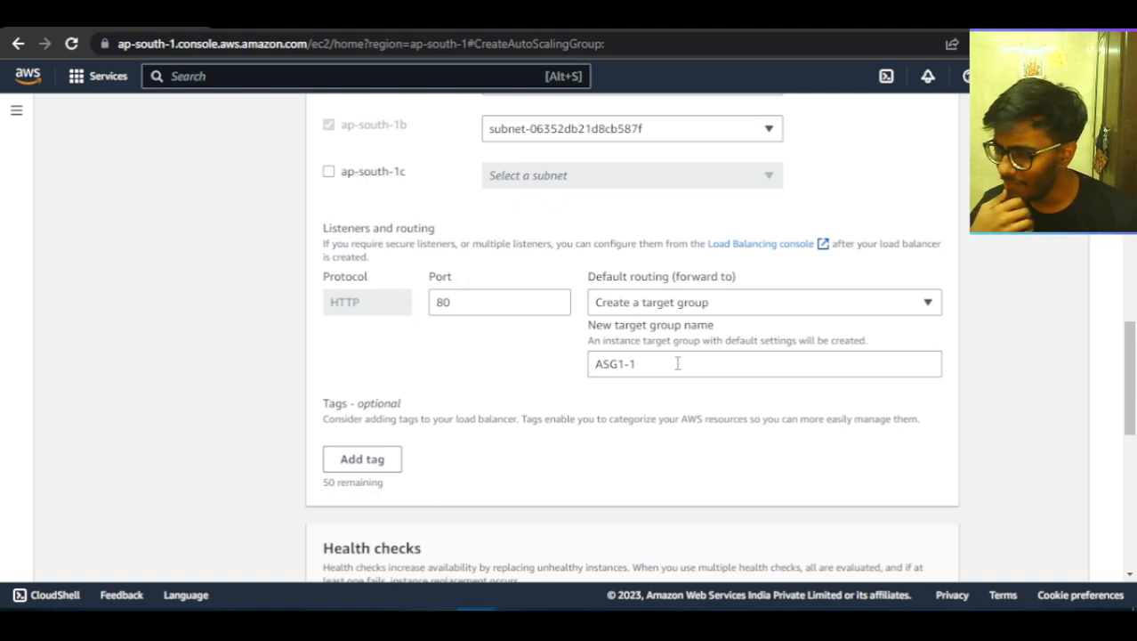
# Review the load balancer, target group, health check and additional settings on the advanced options page.
pyautogui.scroll(10, 678, 363)
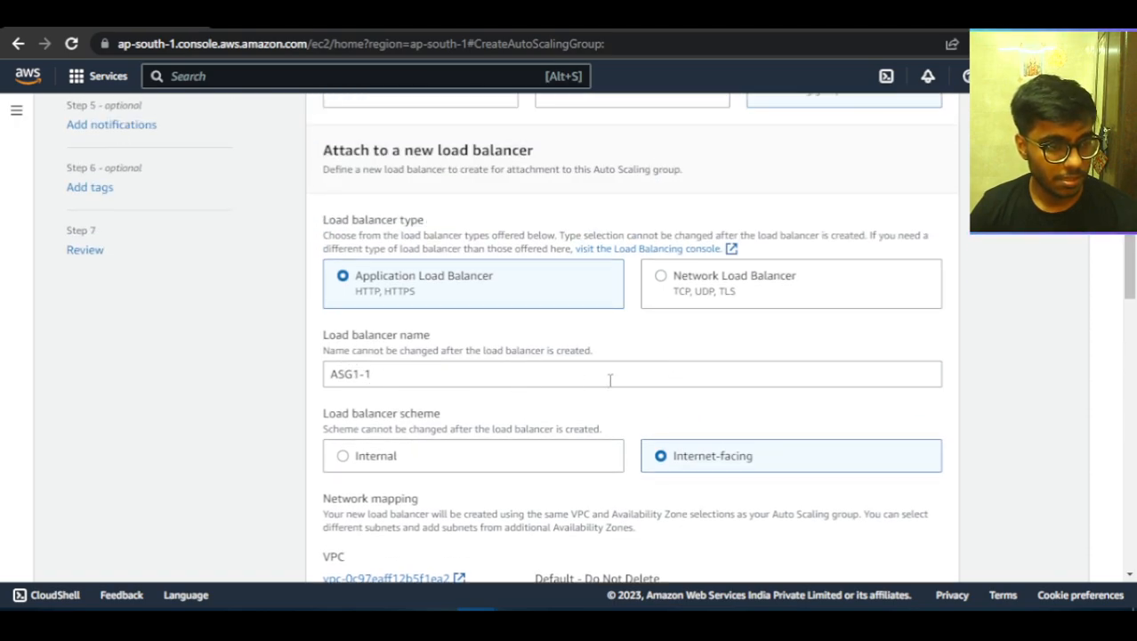
pyautogui.scroll(5, 609, 380)
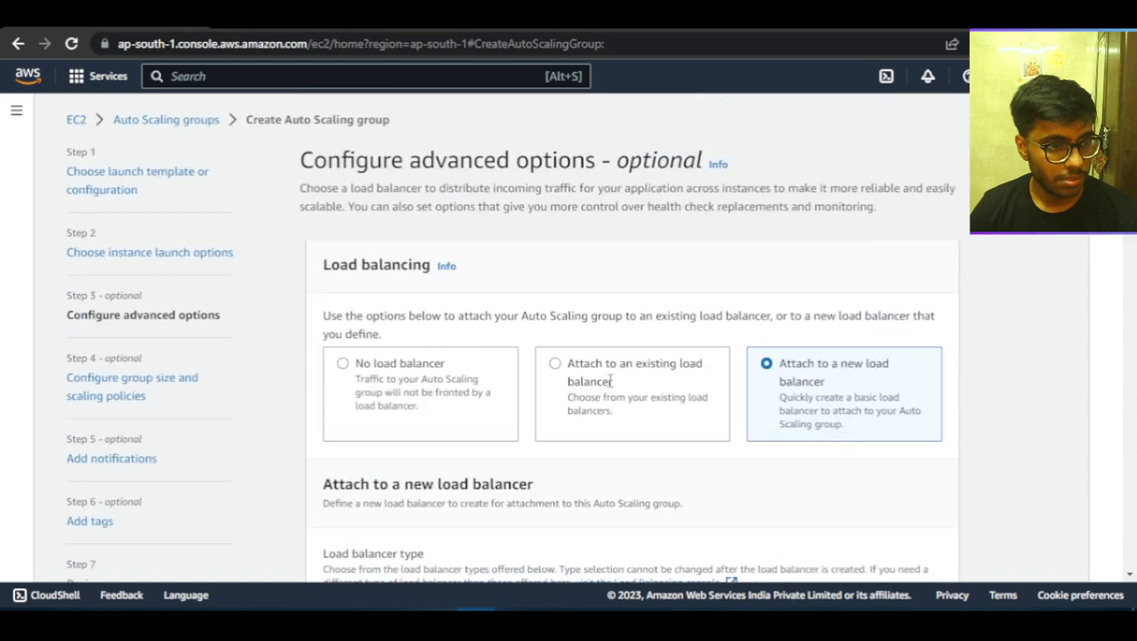
pyautogui.scroll(-10, 610, 384)
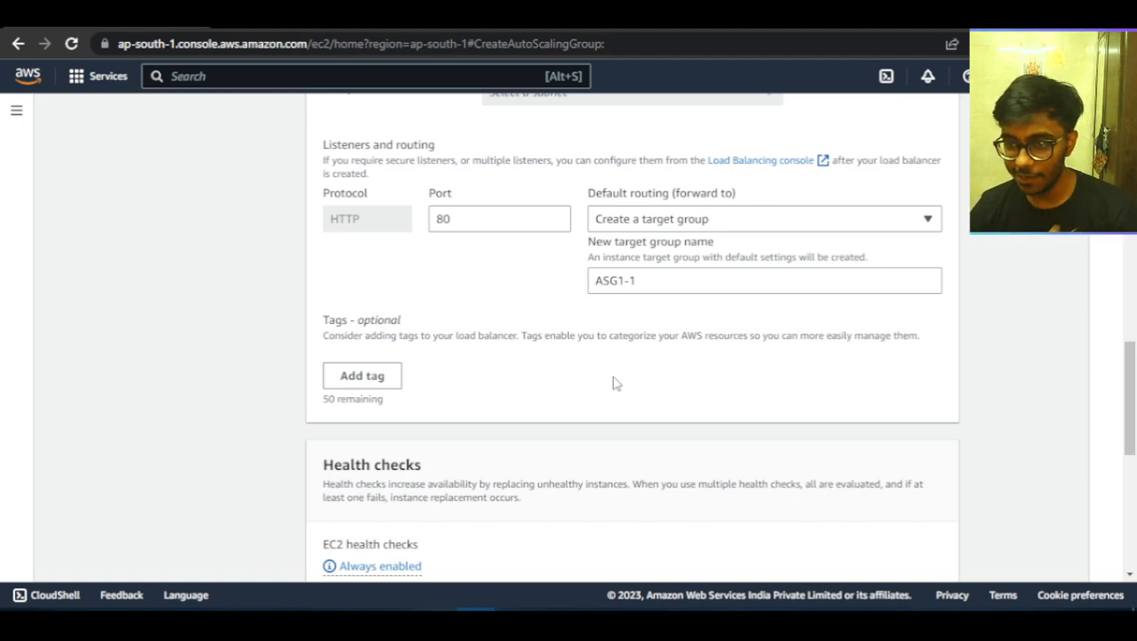
pyautogui.scroll(-1, 672, 334)
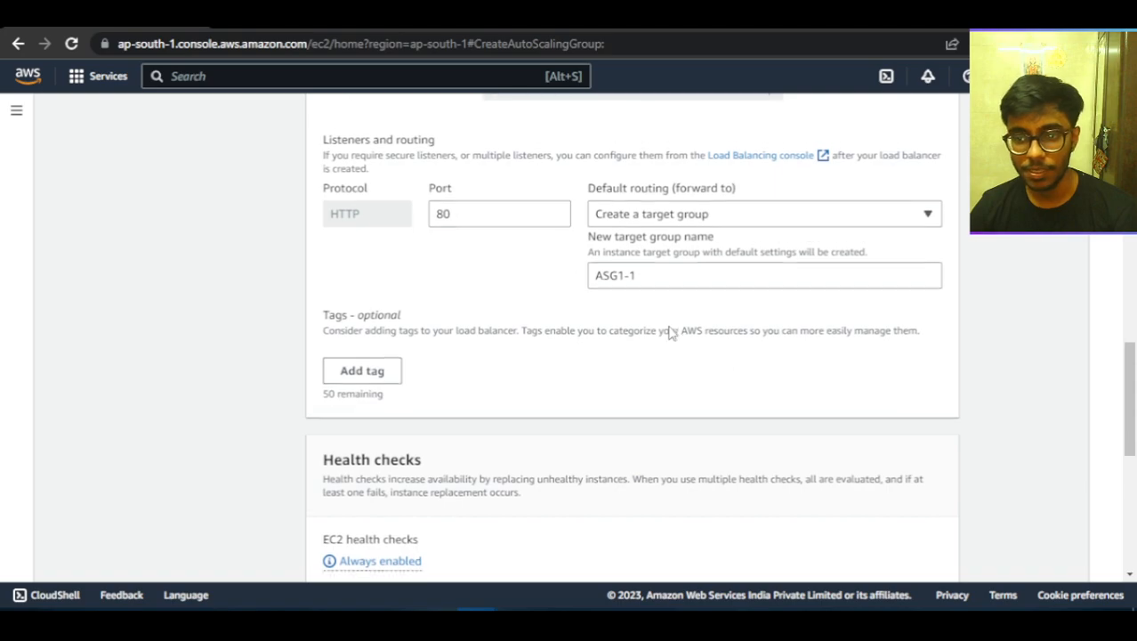
pyautogui.scroll(-4, 511, 386)
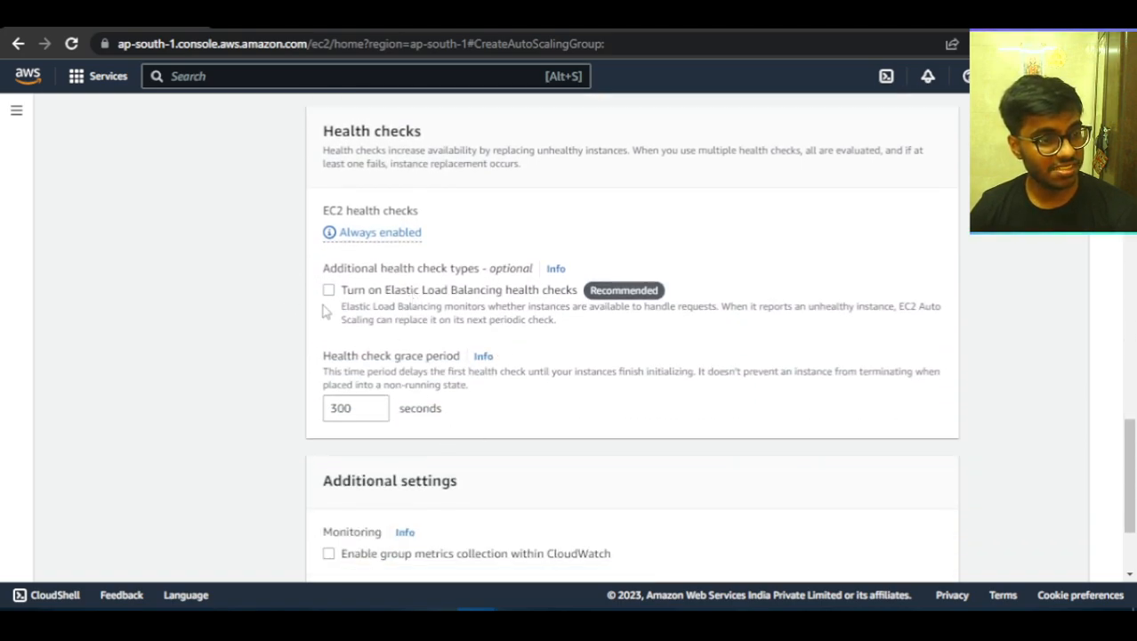
pyautogui.scroll(-1, 427, 370)
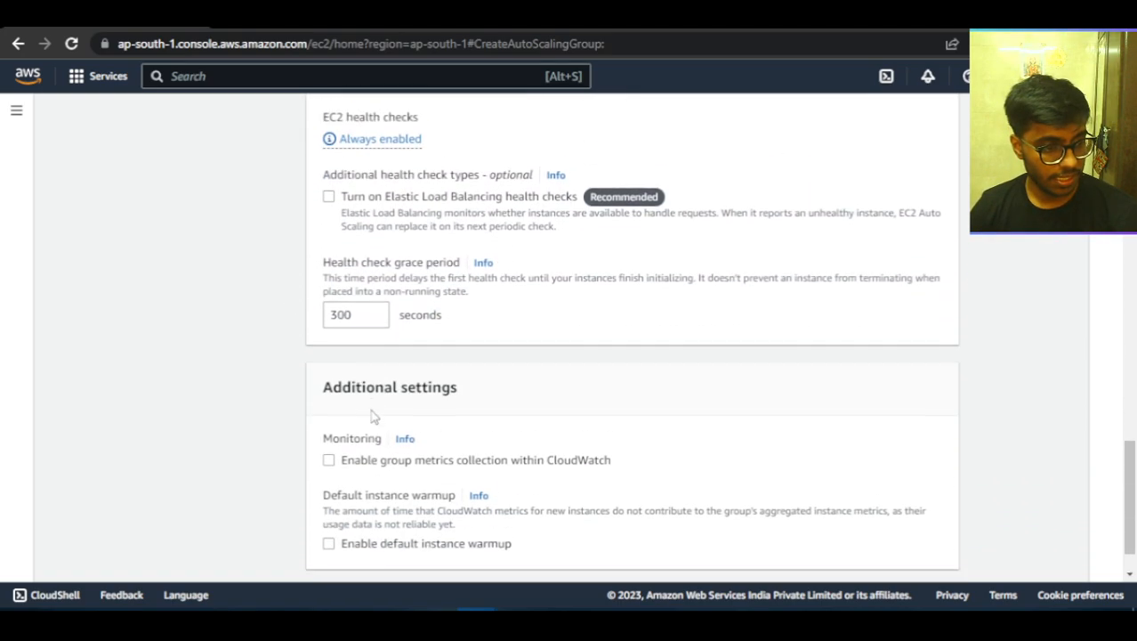
pyautogui.scroll(1, 391, 267)
pyautogui.scroll(3, 356, 256)
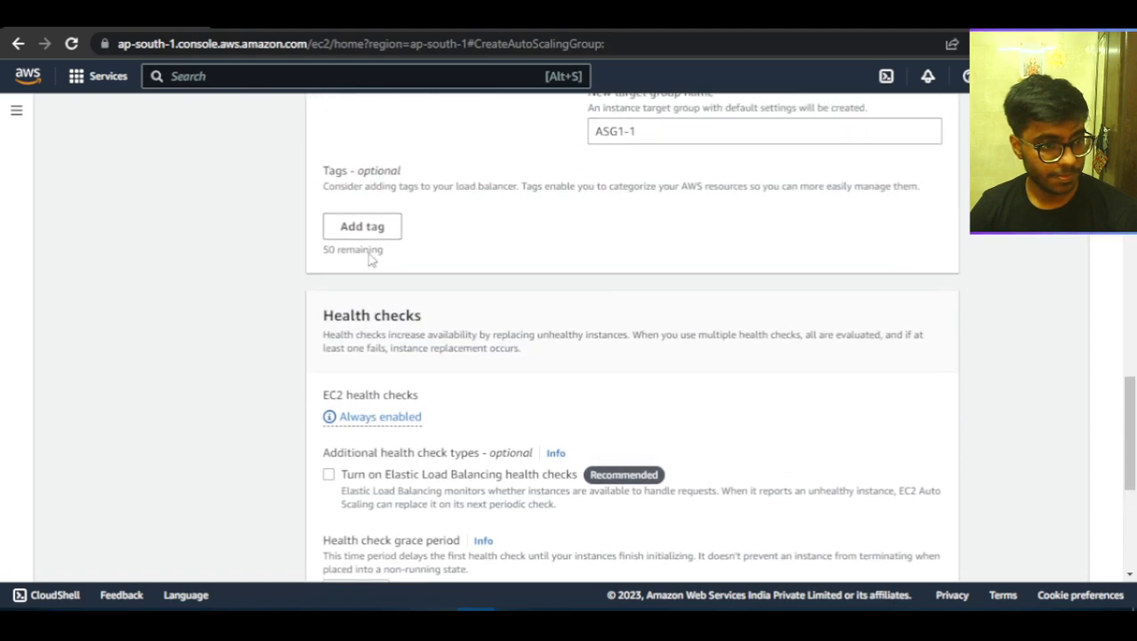
pyautogui.scroll(3, 547, 407)
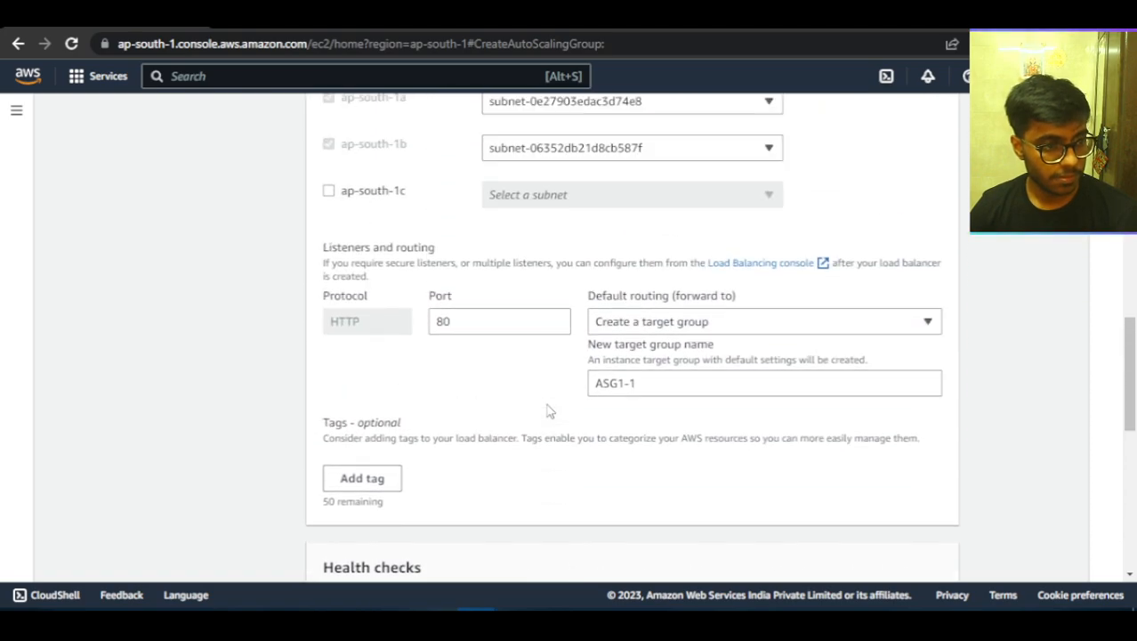
pyautogui.scroll(4, 548, 411)
pyautogui.scroll(-9, 548, 411)
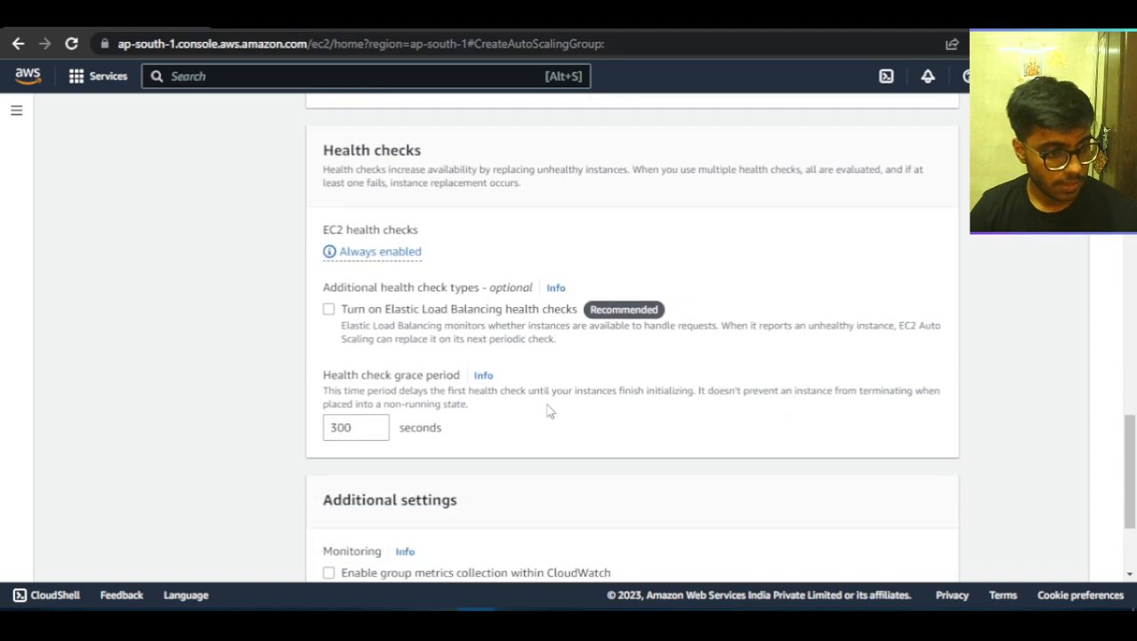
pyautogui.scroll(-1, 564, 394)
pyautogui.scroll(-1, 564, 394)
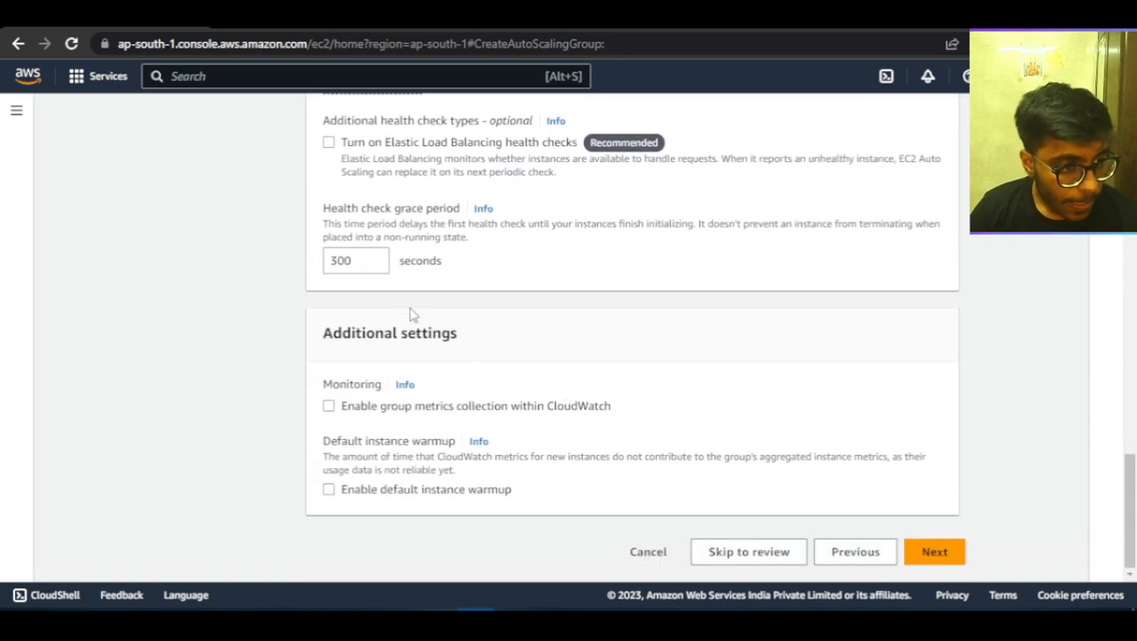
# Continue to the group size and scaling policies with the Elastic Load Balancing health checks turned off.
pyautogui.click(359, 258)
pyautogui.click(329, 143)
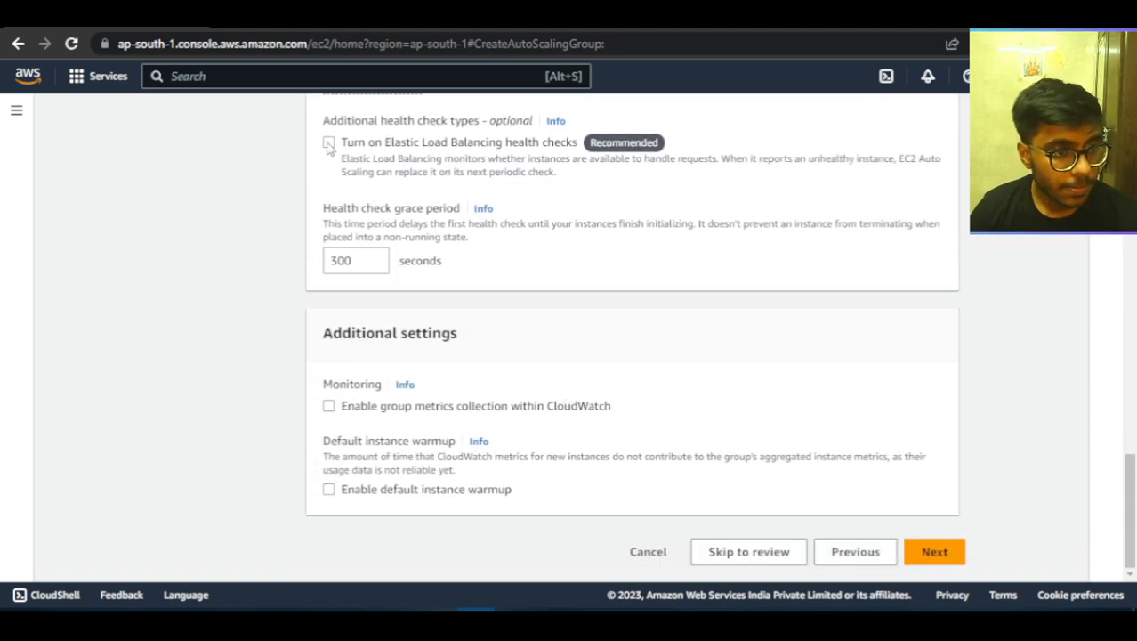
pyautogui.click(328, 144)
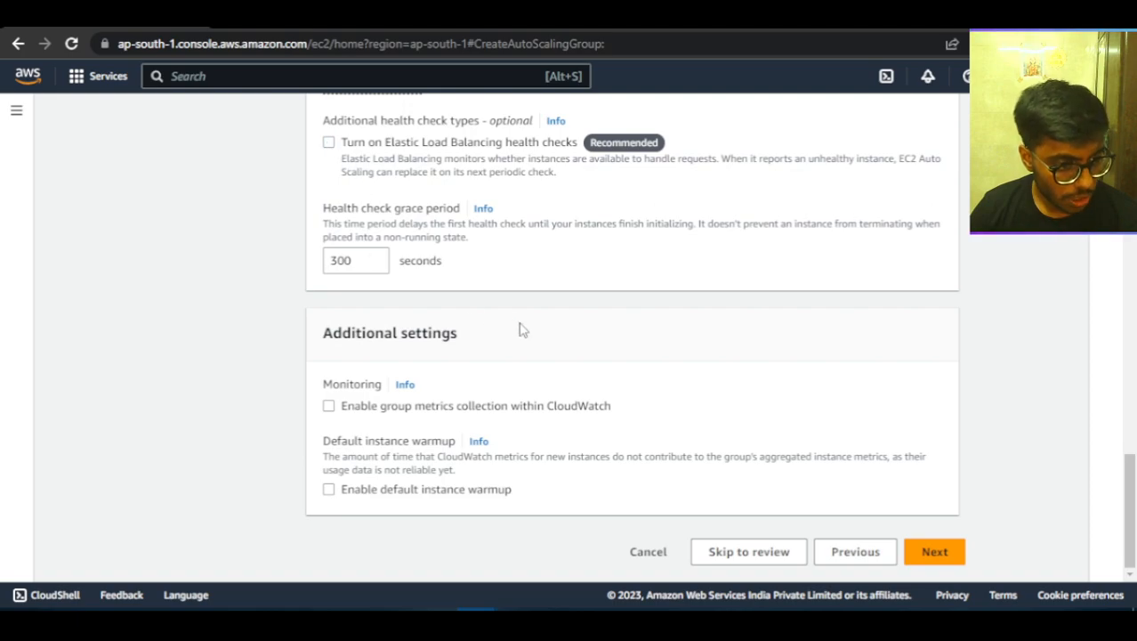
pyautogui.click(929, 553)
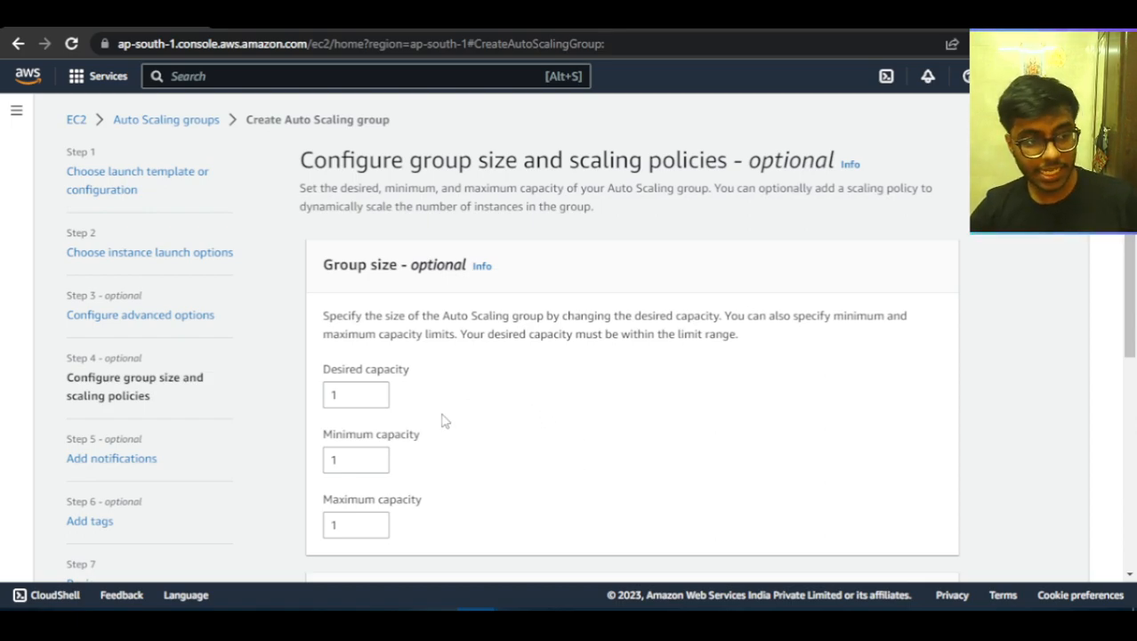
# Set the group's desired capacity to 3, minimum capacity to 2 and maximum capacity to 4.
pyautogui.click(355, 393)
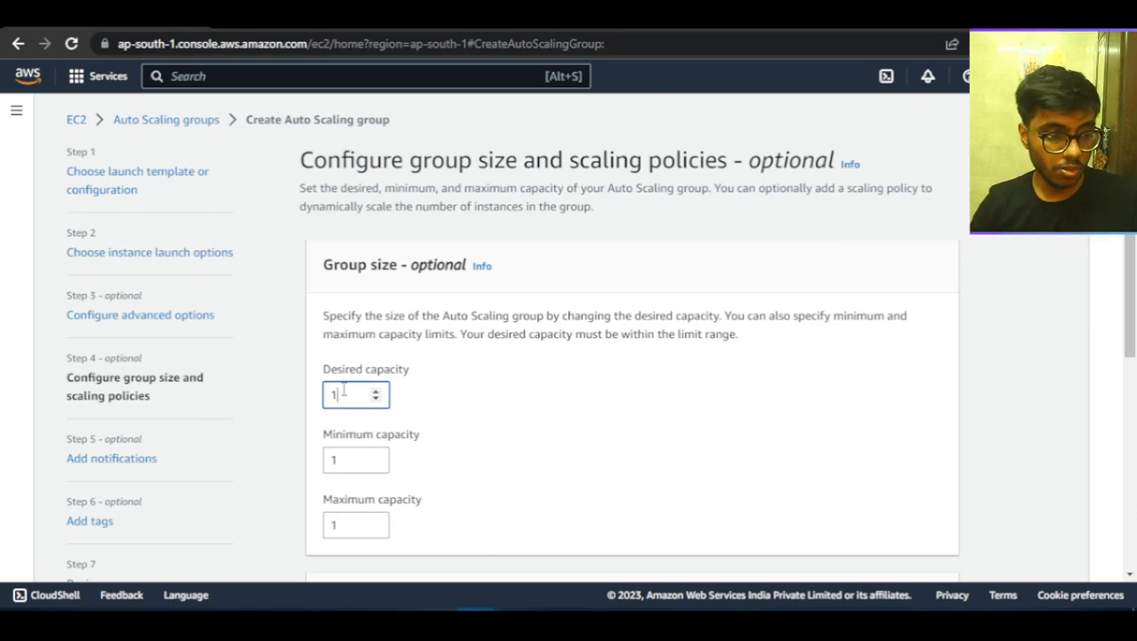
pyautogui.press('BackSpace')
pyautogui.write('3')
pyautogui.click(367, 459)
pyautogui.click(378, 463)
pyautogui.click(374, 456)
pyautogui.click(375, 457)
pyautogui.click(374, 519)
pyautogui.press('BackSpace')
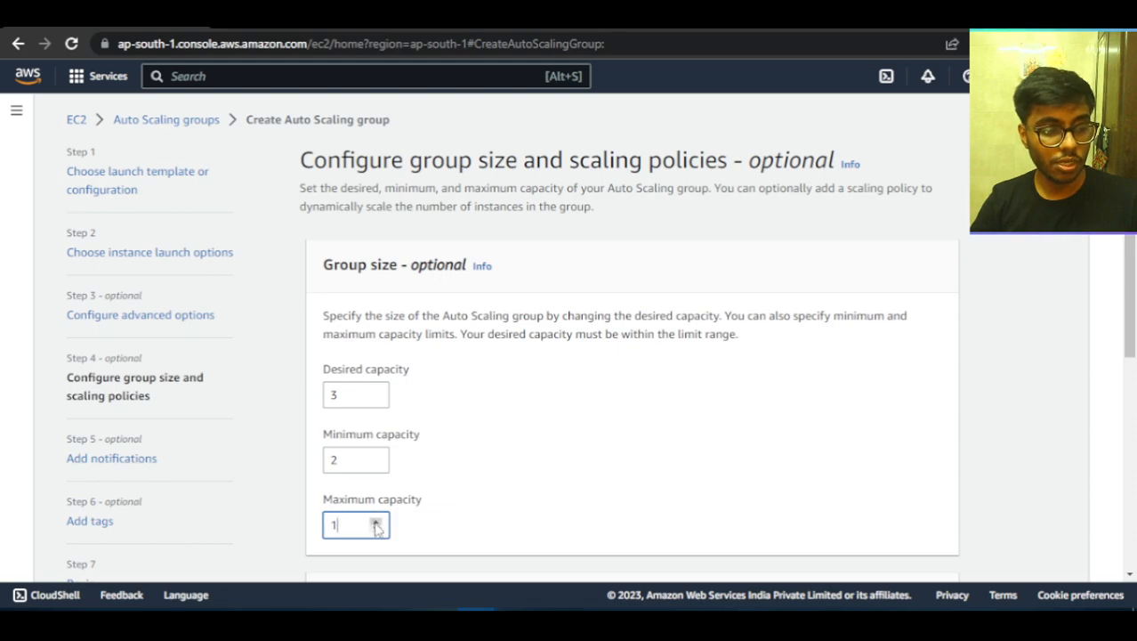
pyautogui.write('4')
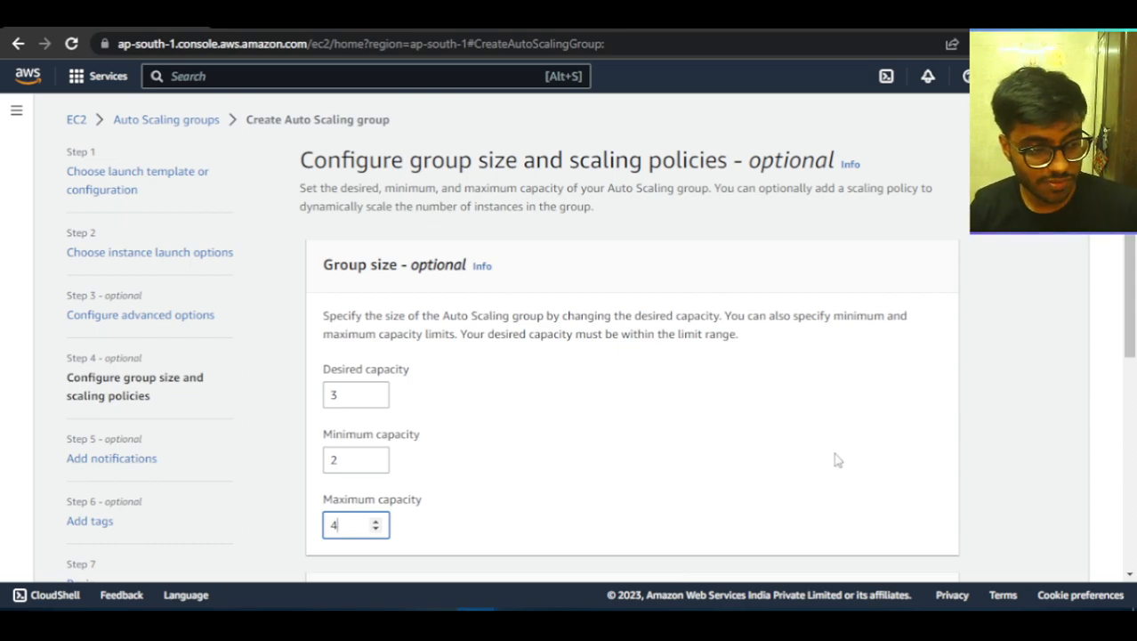
# Choose a target tracking scaling policy for the Auto Scaling group.
pyautogui.scroll(-3, 770, 374)
pyautogui.scroll(-2, 770, 373)
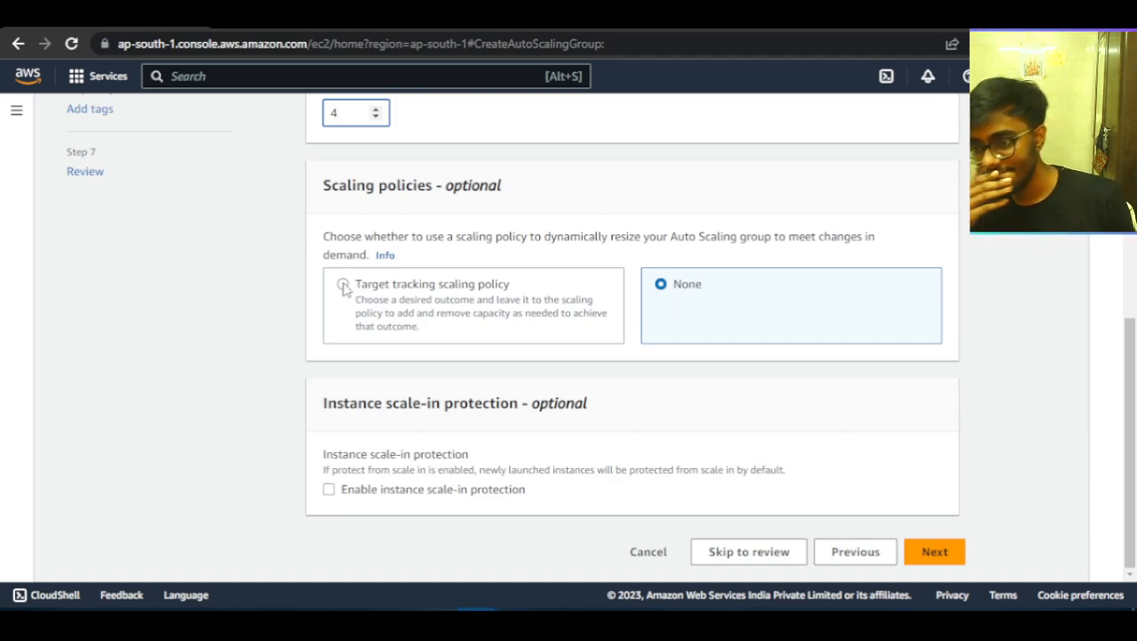
pyautogui.scroll(3, 566, 391)
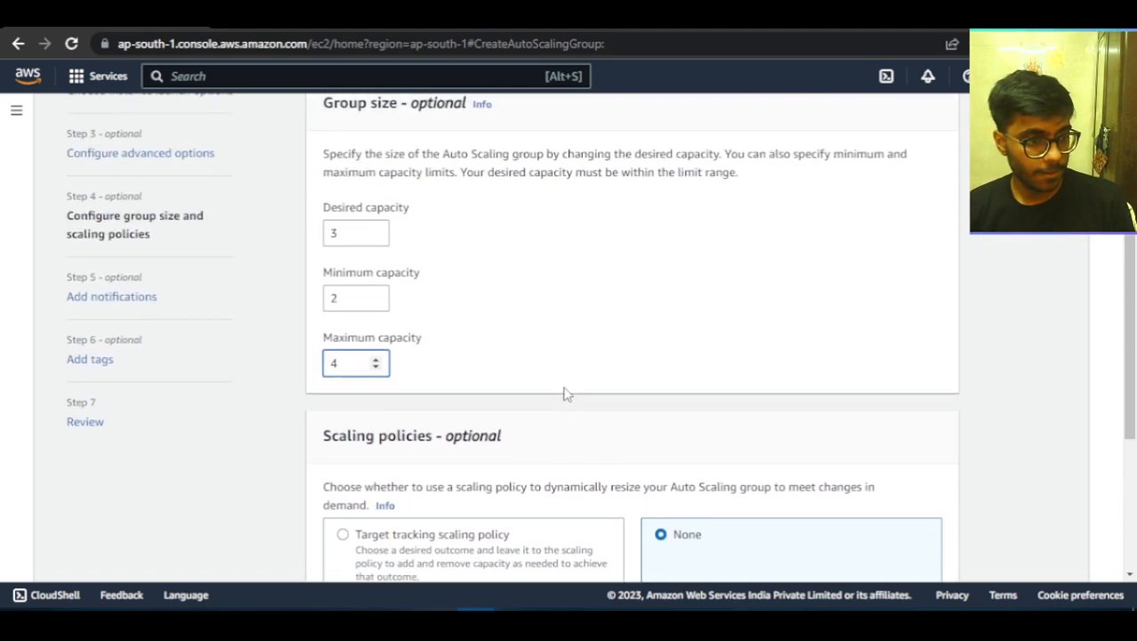
pyautogui.scroll(-2, 534, 383)
pyautogui.click(343, 372)
pyautogui.scroll(-3, 351, 376)
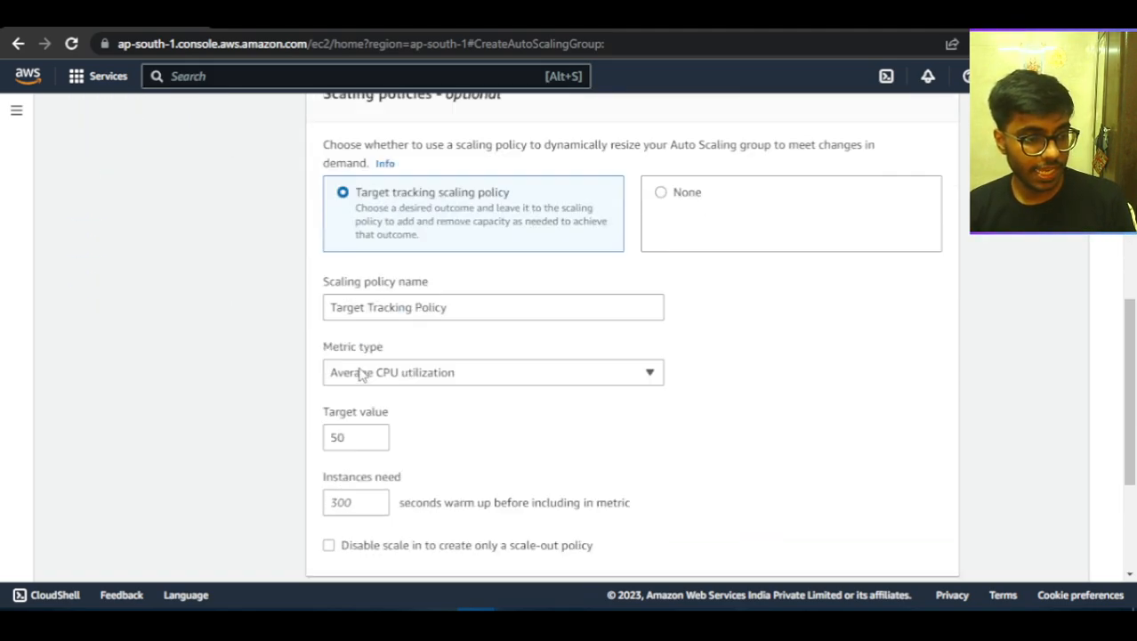
# Examine the scaling policy's target value, available metric types and instance warm-up time.
pyautogui.click(350, 363)
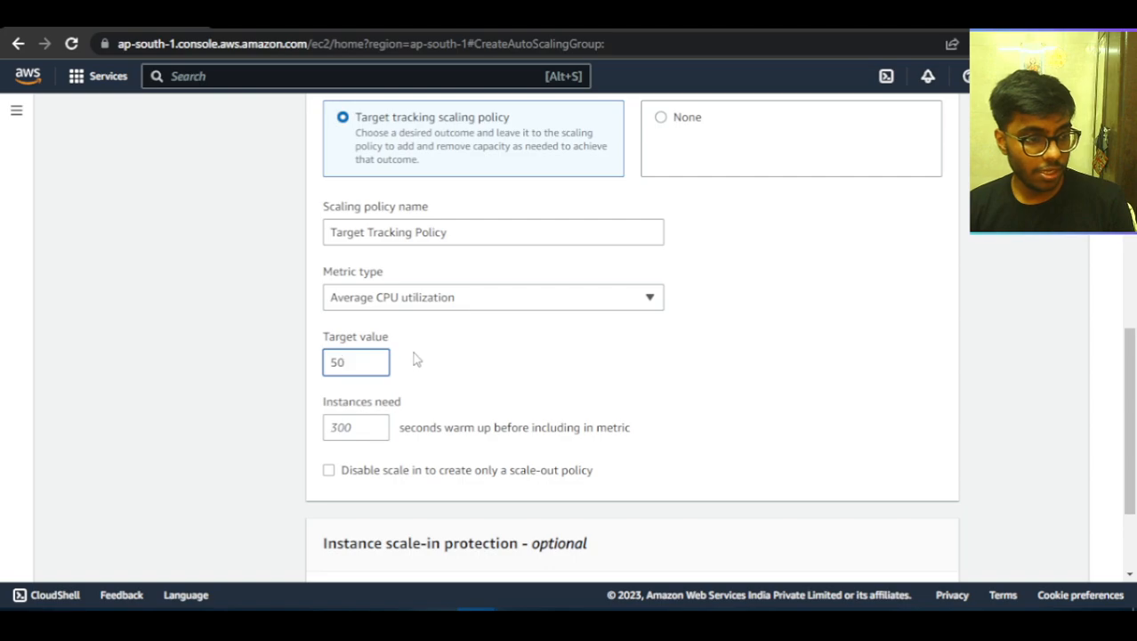
pyautogui.click(551, 307)
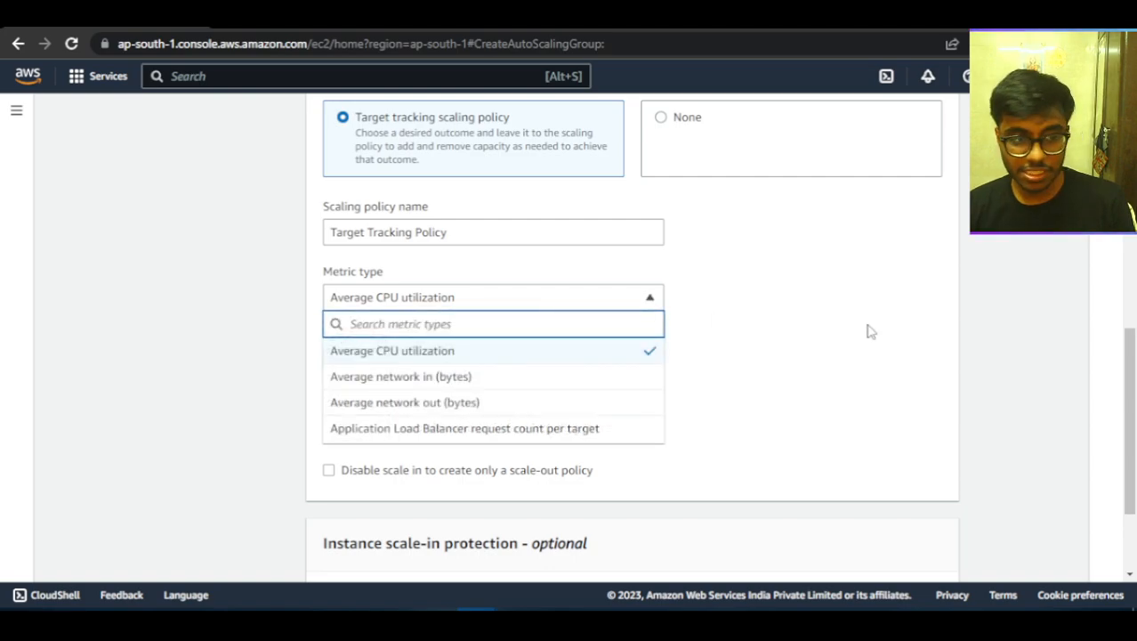
pyautogui.click(817, 322)
pyautogui.click(651, 300)
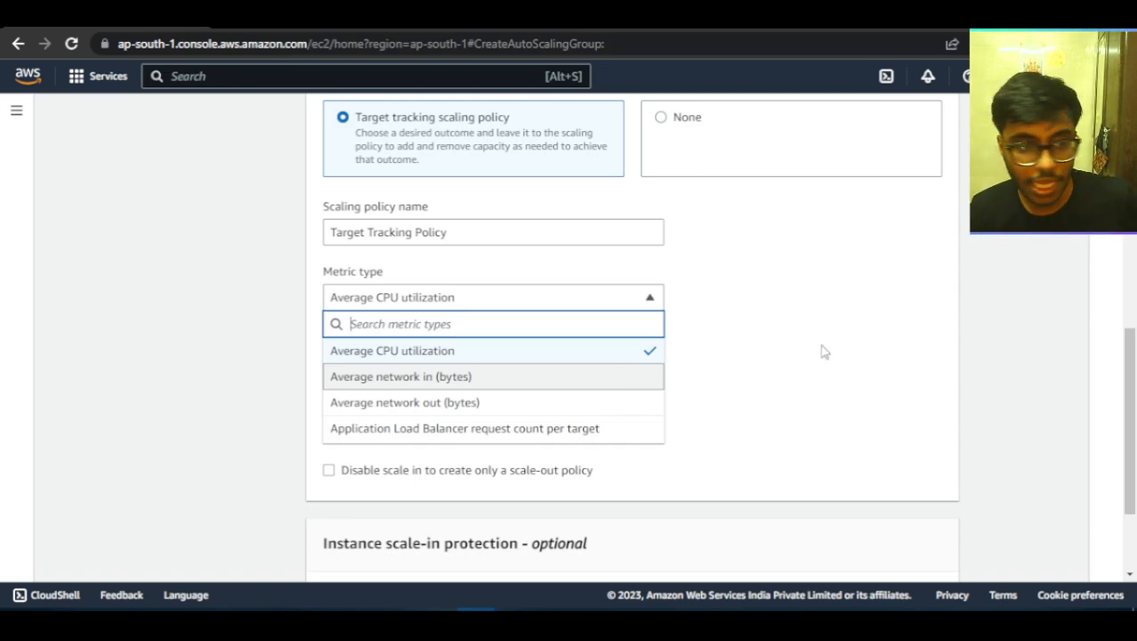
pyautogui.click(773, 293)
pyautogui.click(353, 428)
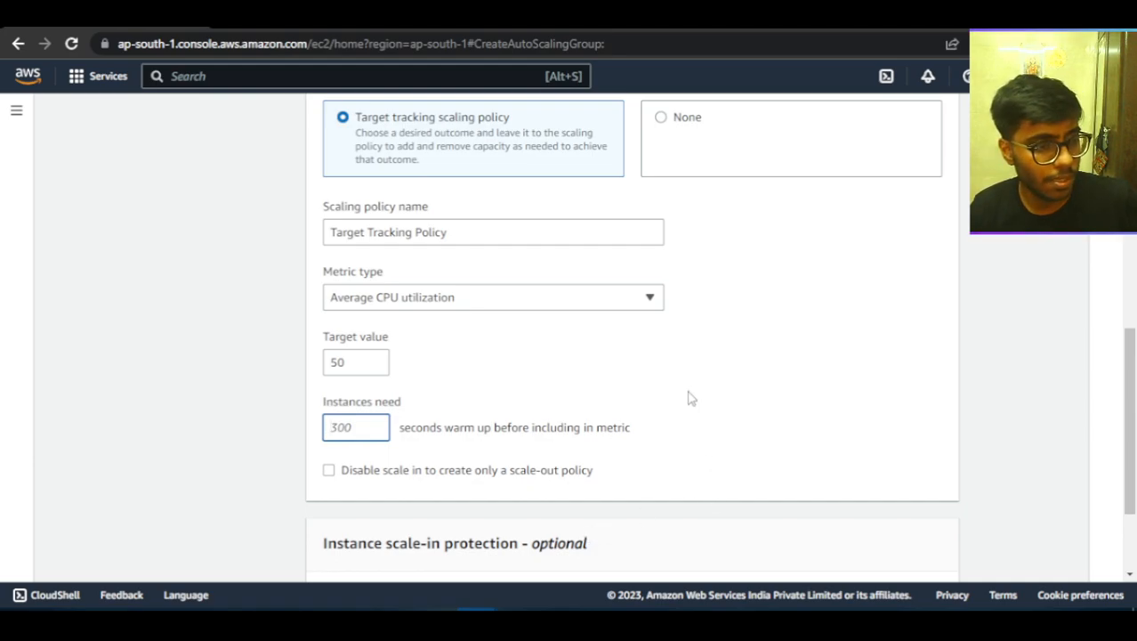
# Continue to the review page with the default scaling policy settings, without adding notifications or tags.
pyautogui.scroll(4, 688, 398)
pyautogui.scroll(-6, 627, 266)
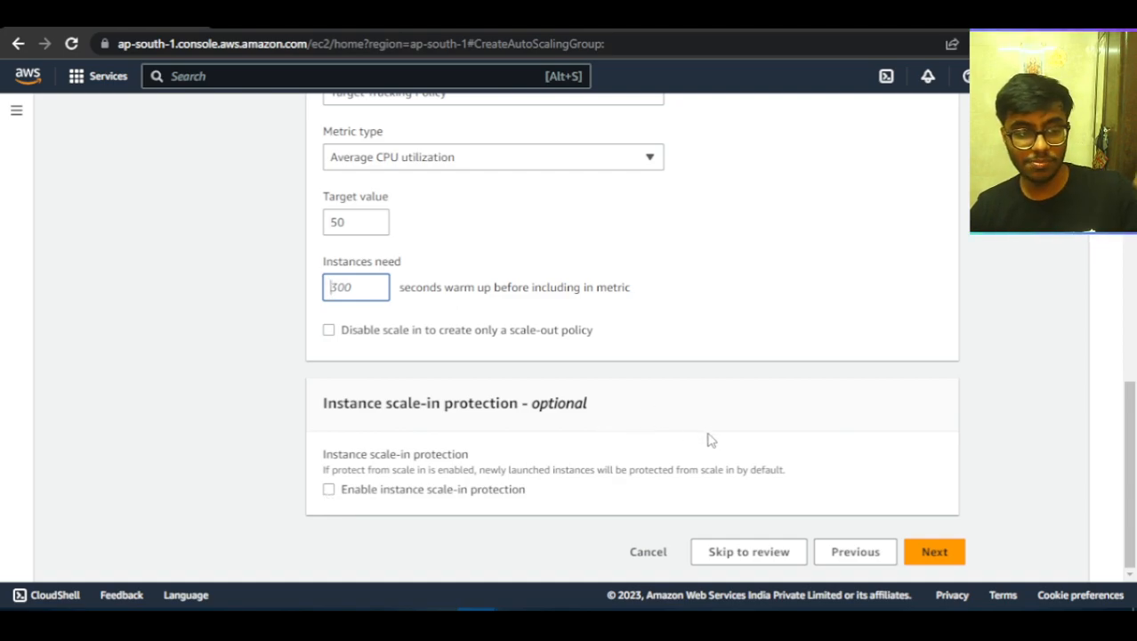
pyautogui.click(928, 553)
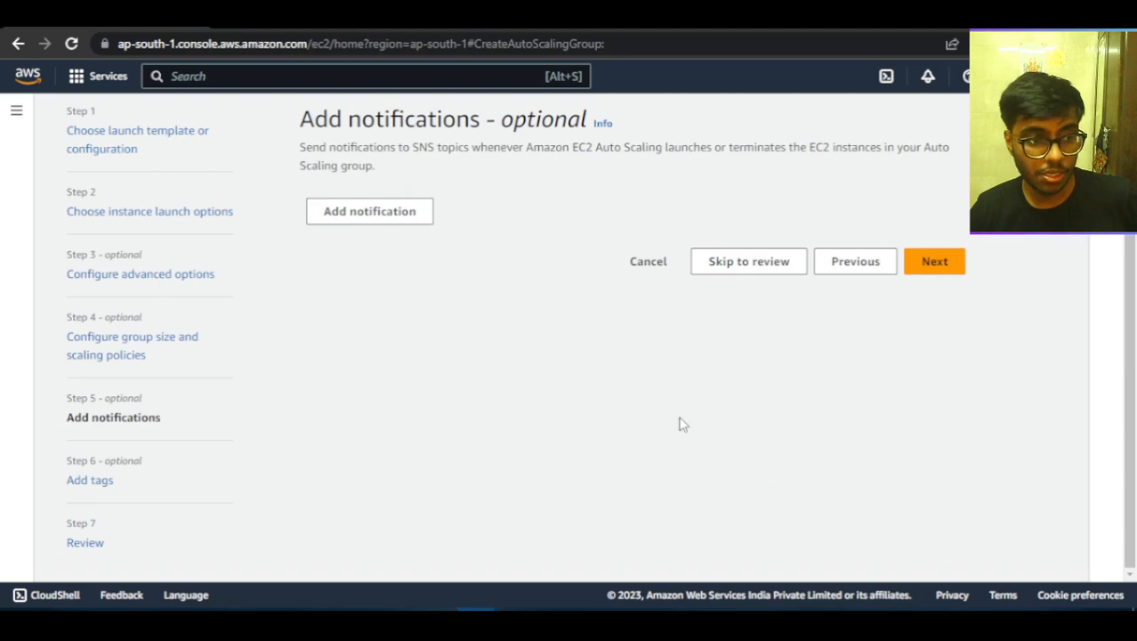
pyautogui.click(930, 260)
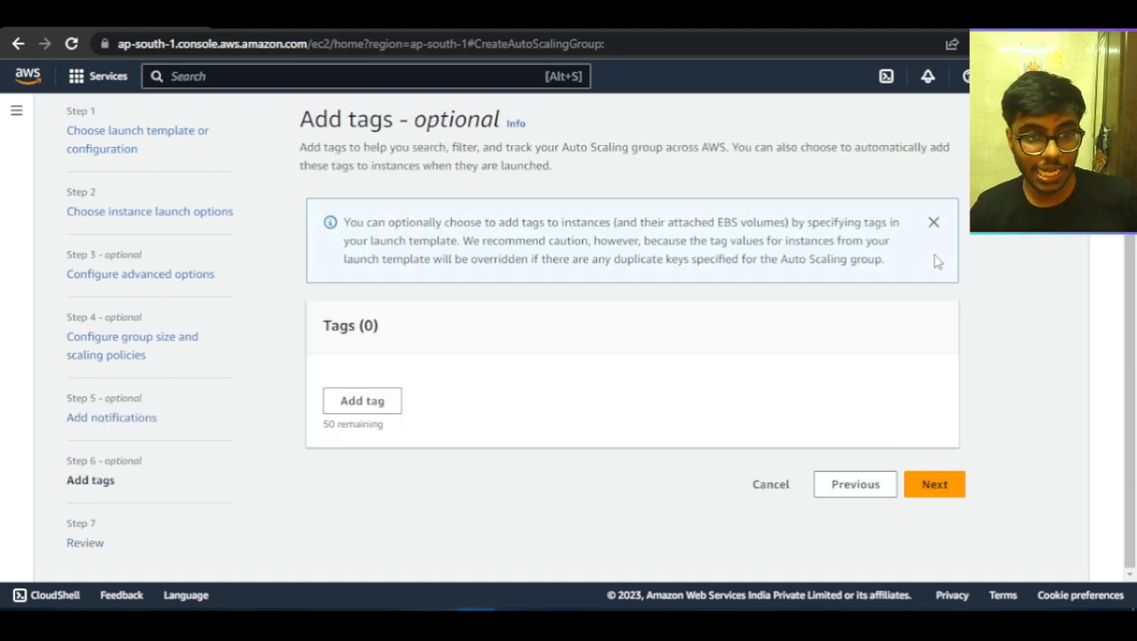
pyautogui.click(934, 484)
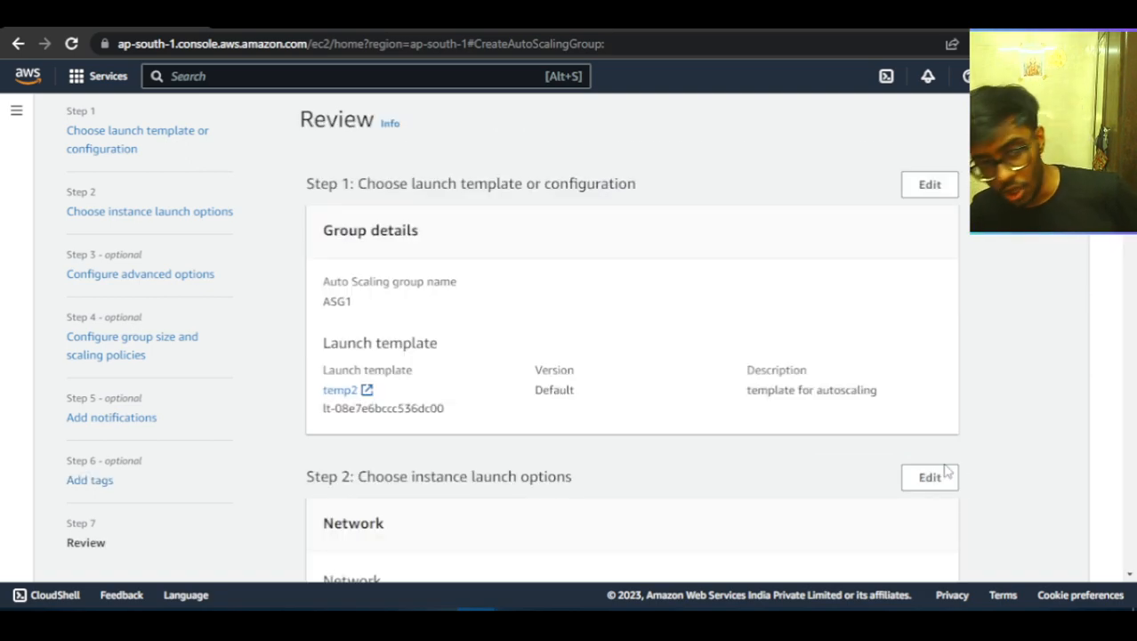
# Review the configuration summary and create the Auto Scaling group.
pyautogui.scroll(-5, 823, 447)
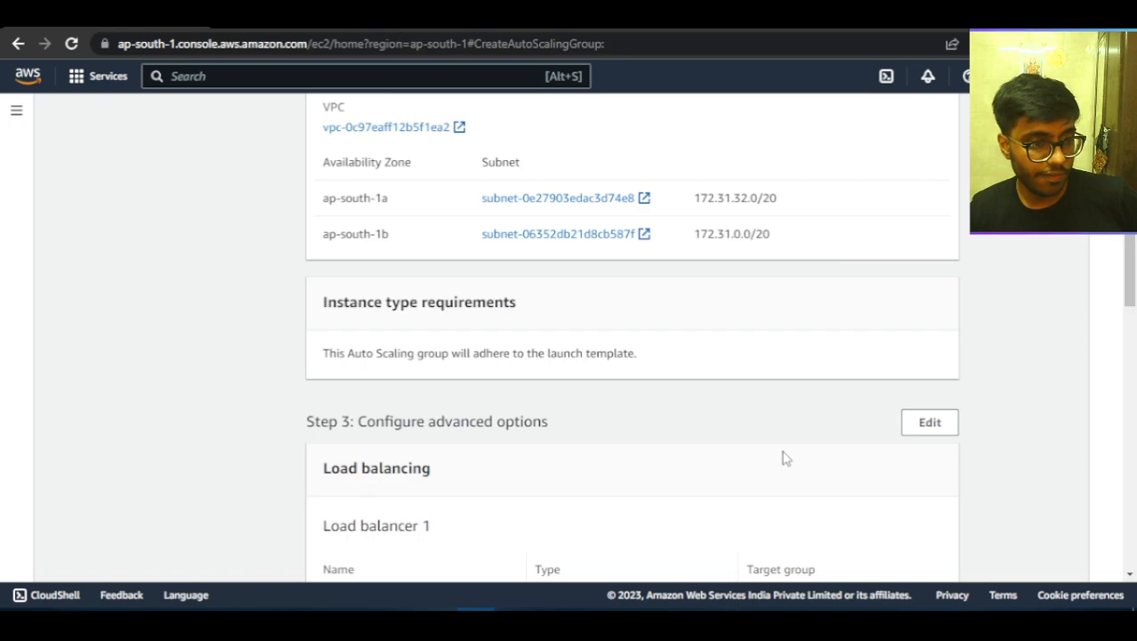
pyautogui.scroll(-5, 785, 458)
pyautogui.scroll(-10, 916, 538)
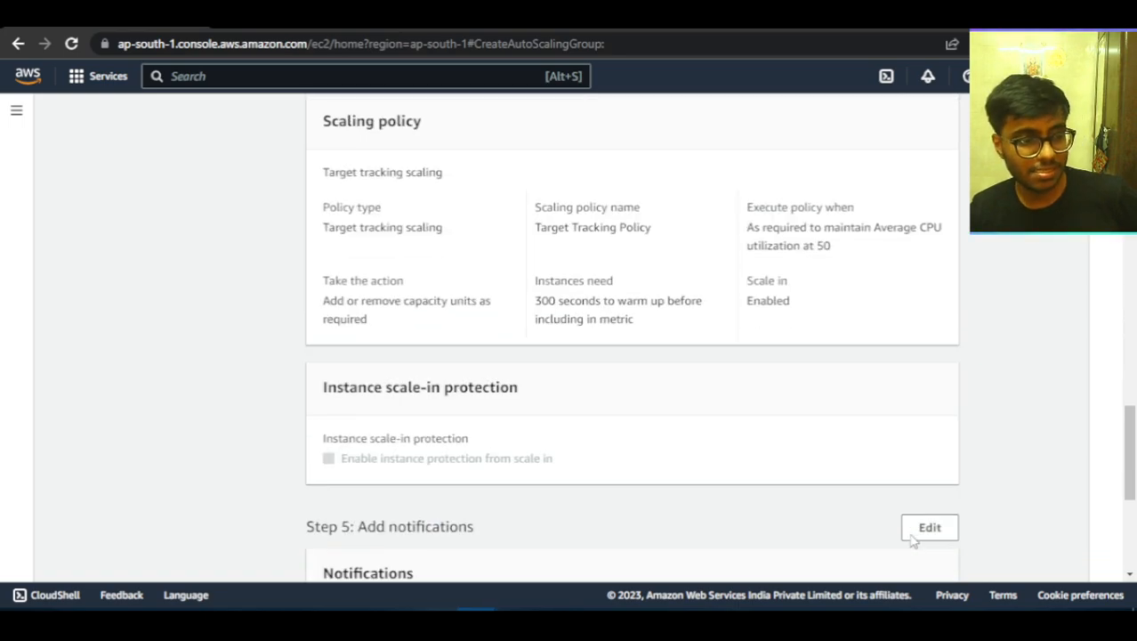
pyautogui.scroll(3, 855, 500)
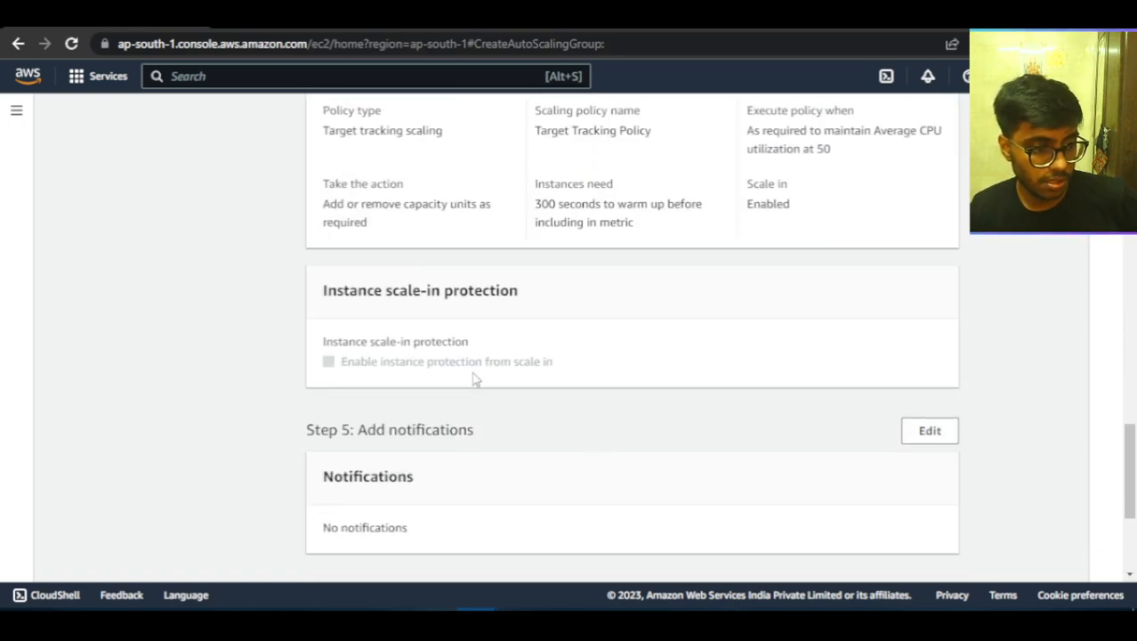
pyautogui.scroll(-3, 474, 377)
pyautogui.click(959, 557)
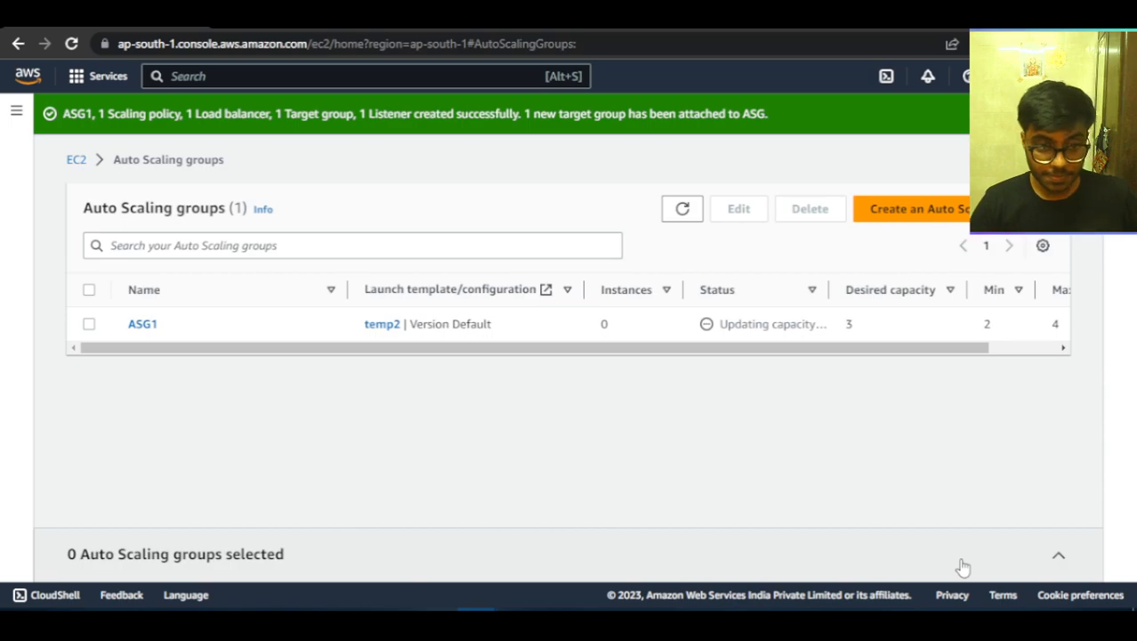
# Look over the new group in the Auto Scaling groups list, and view the EC2 target groups list.
pyautogui.moveTo(890, 349); pyautogui.dragTo(488, 420)
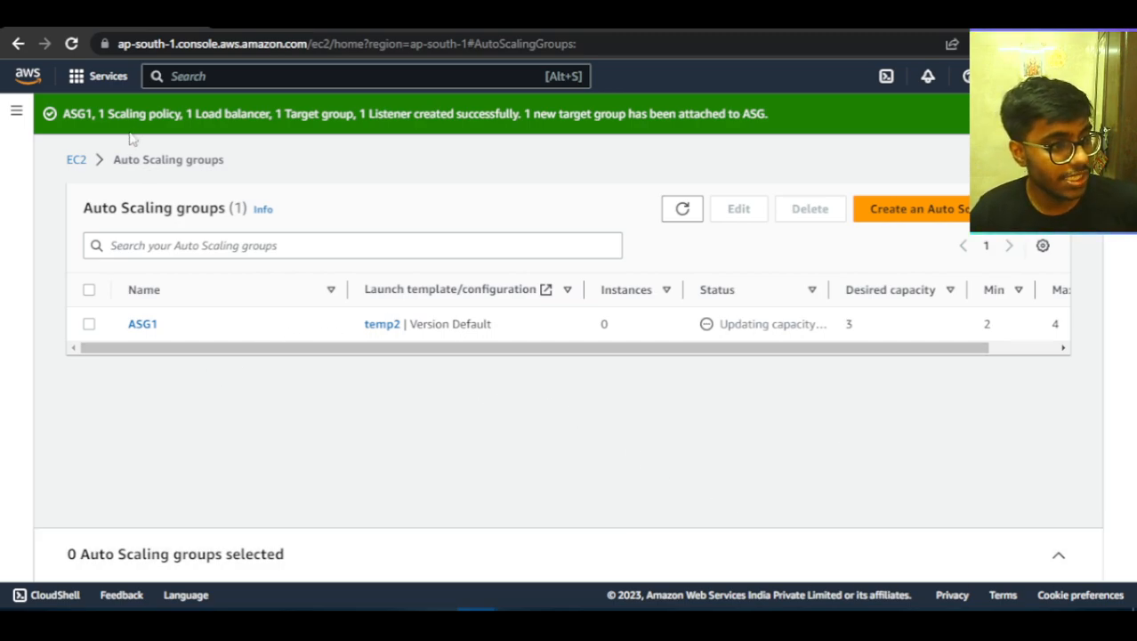
pyautogui.click(77, 161)
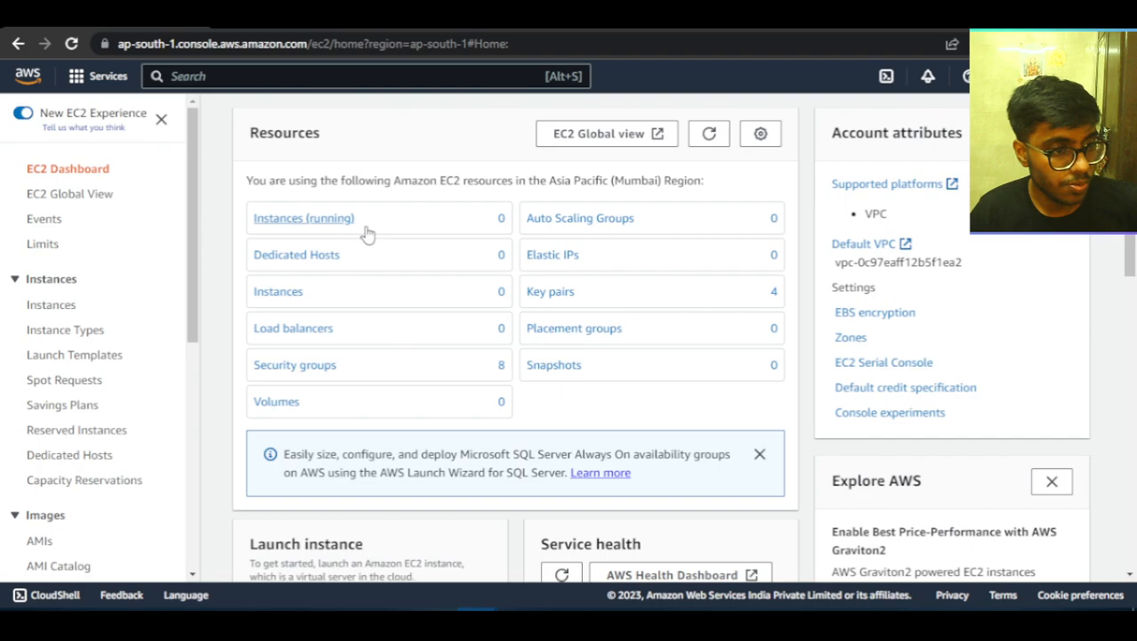
pyautogui.scroll(-5, 107, 427)
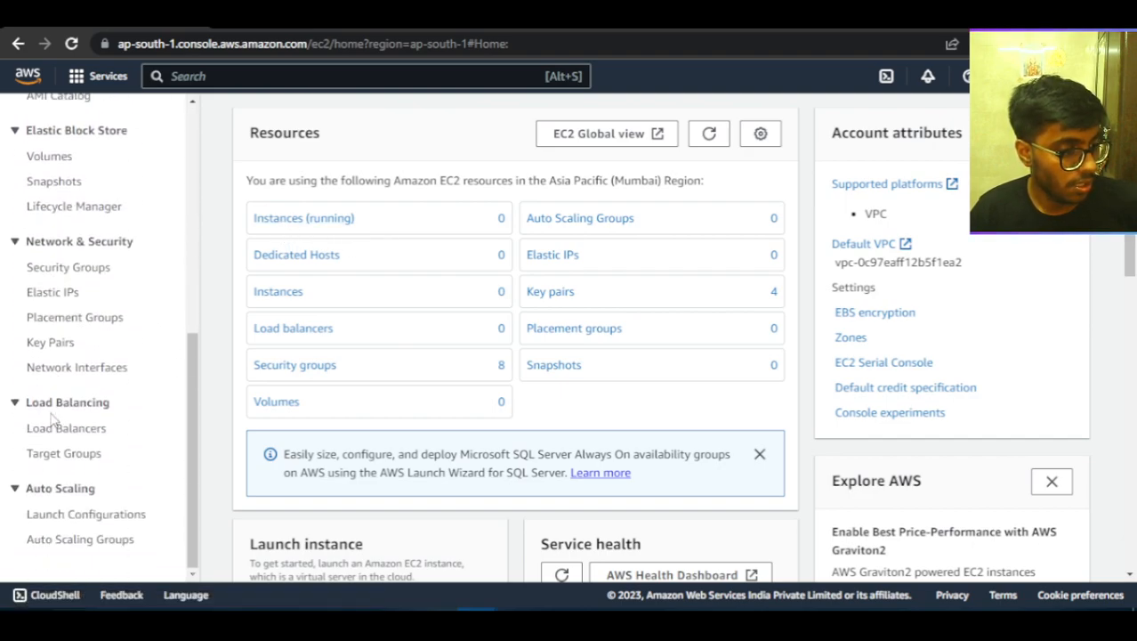
pyautogui.click(72, 457)
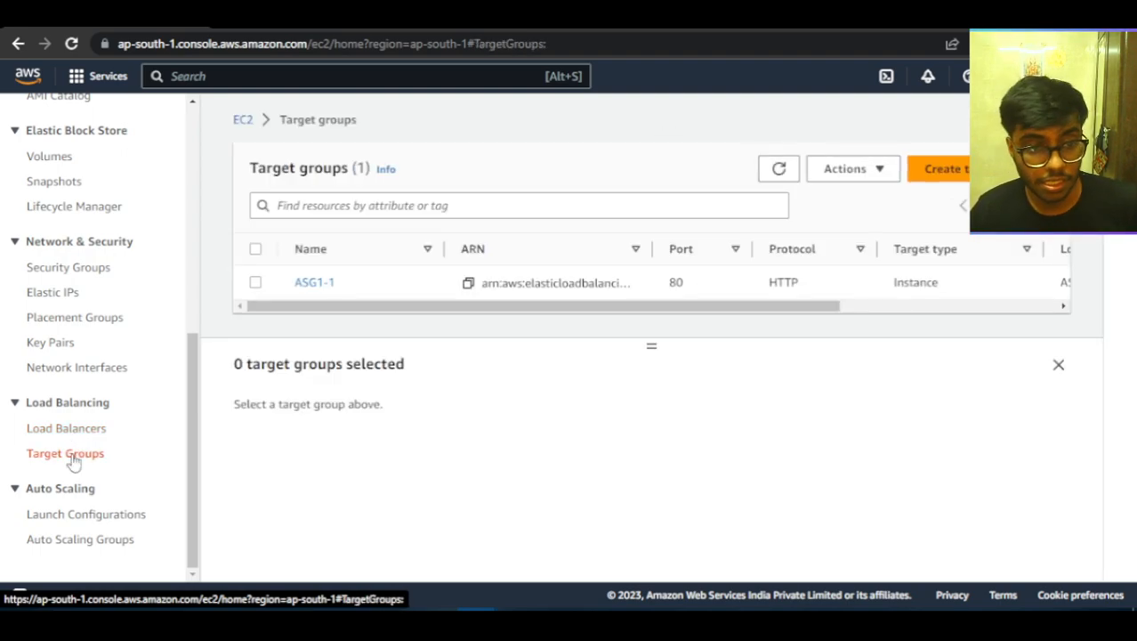
# Open the EC2 instances list to check the instances launched by the Auto Scaling group.
pyautogui.scroll(5, 36, 374)
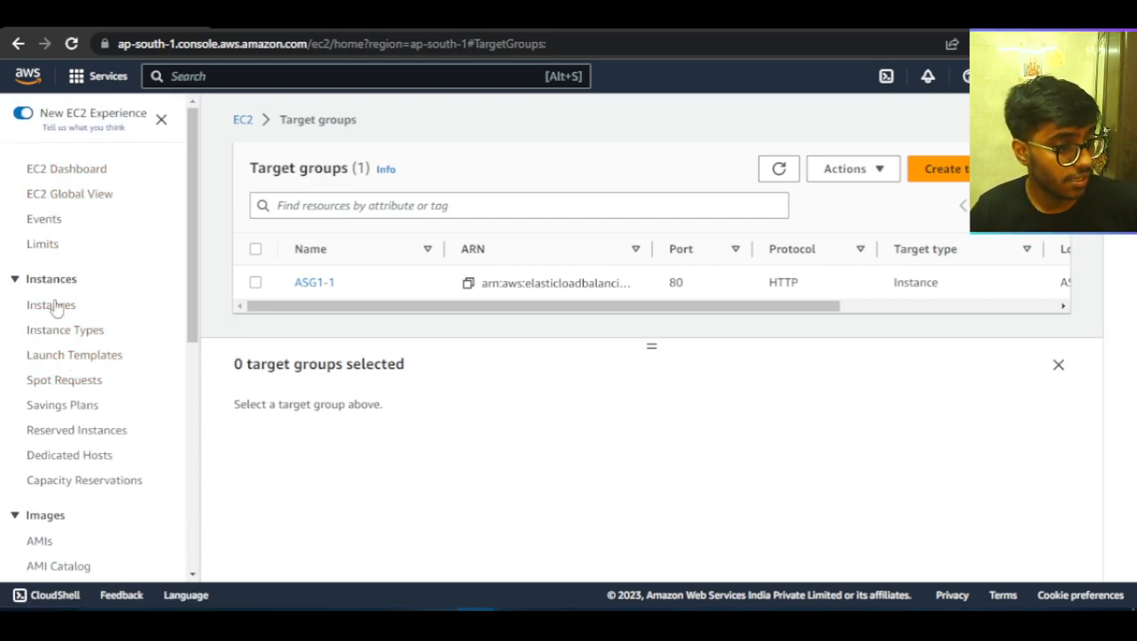
pyautogui.click(53, 304)
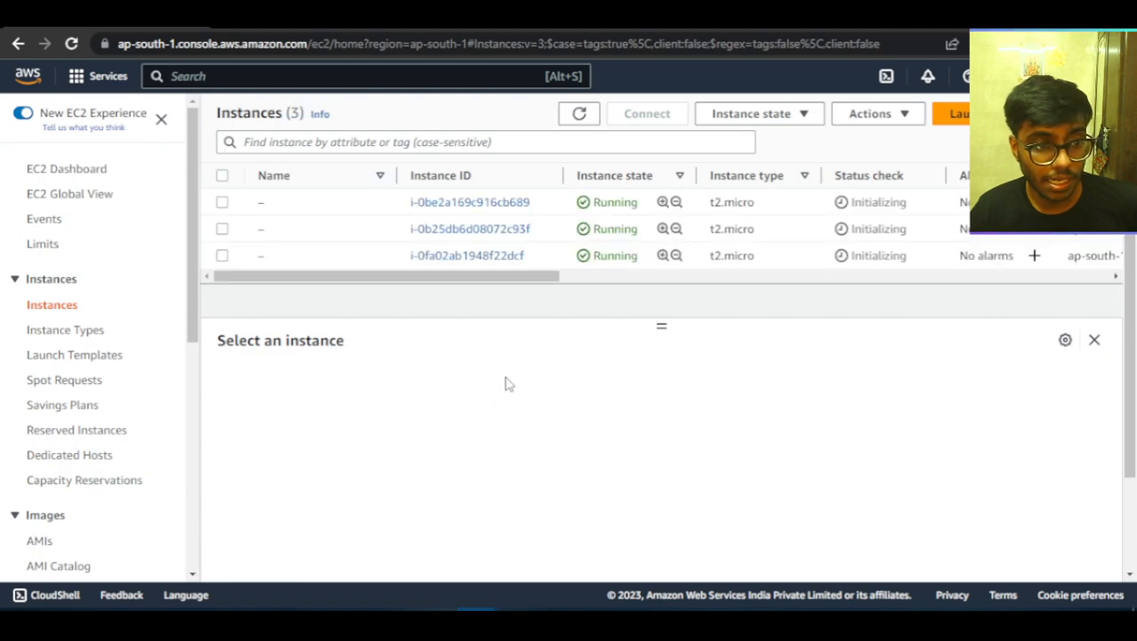
pyautogui.moveTo(538, 283); pyautogui.dragTo(302, 294)
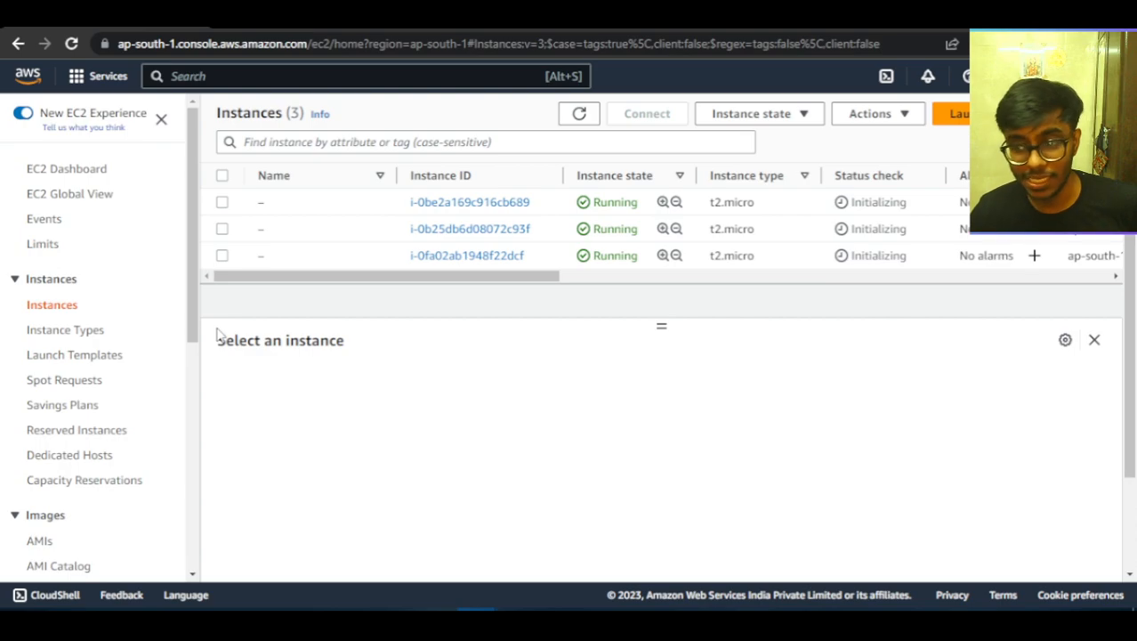
# Refresh the target groups list and inspect the details and registered targets of target group ASG1-1.
pyautogui.scroll(-5, 84, 437)
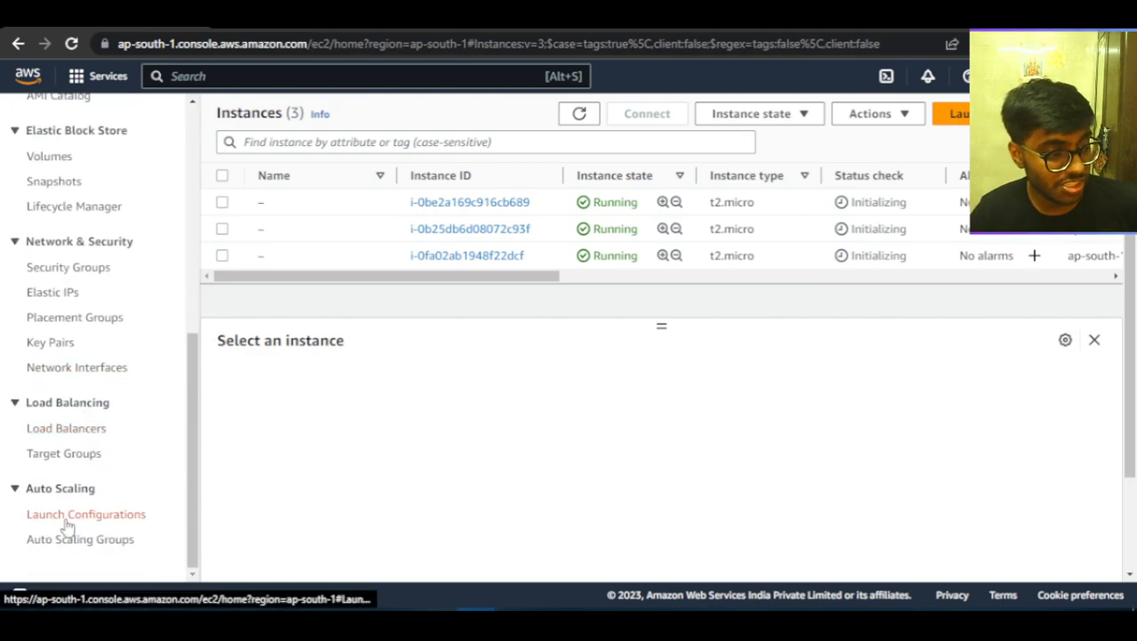
pyautogui.click(68, 456)
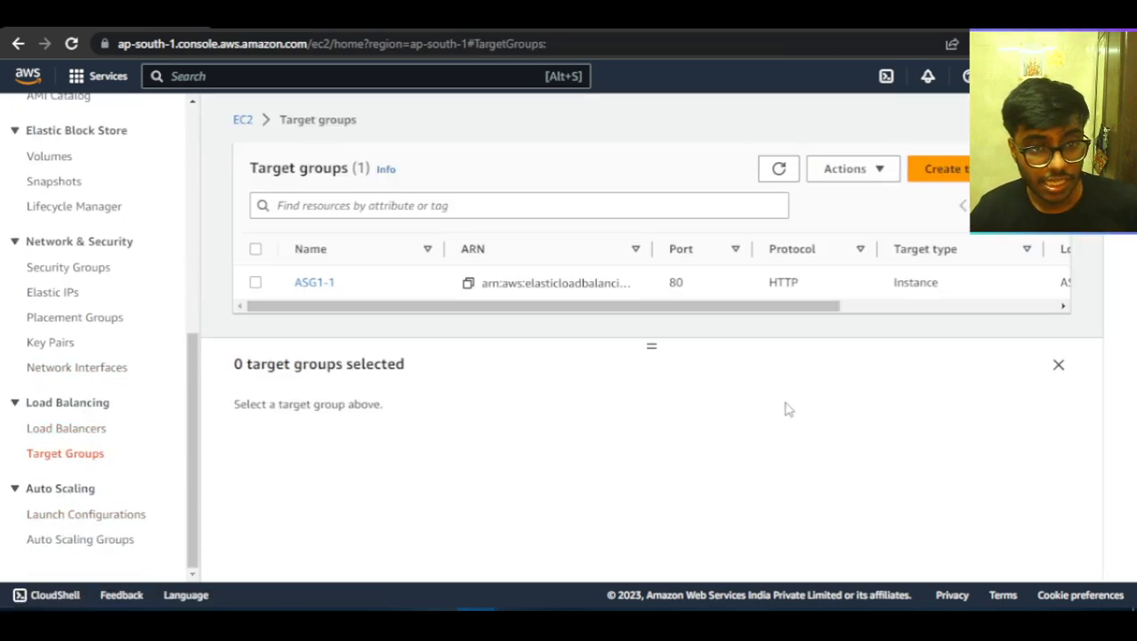
pyautogui.click(779, 170)
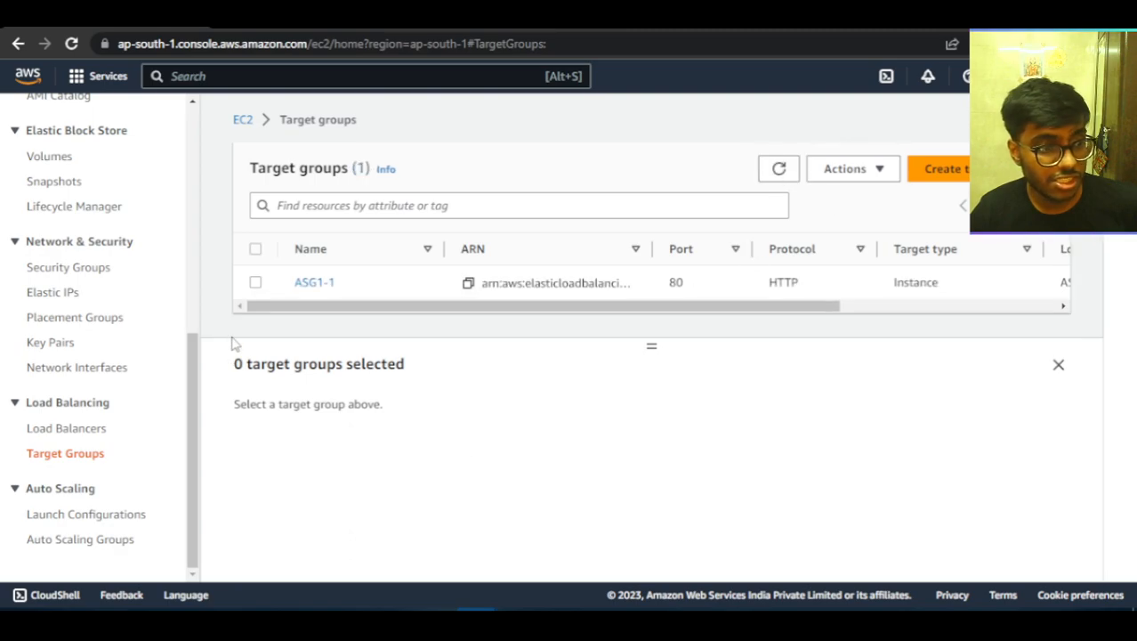
pyautogui.click(256, 282)
pyautogui.scroll(-3, 611, 498)
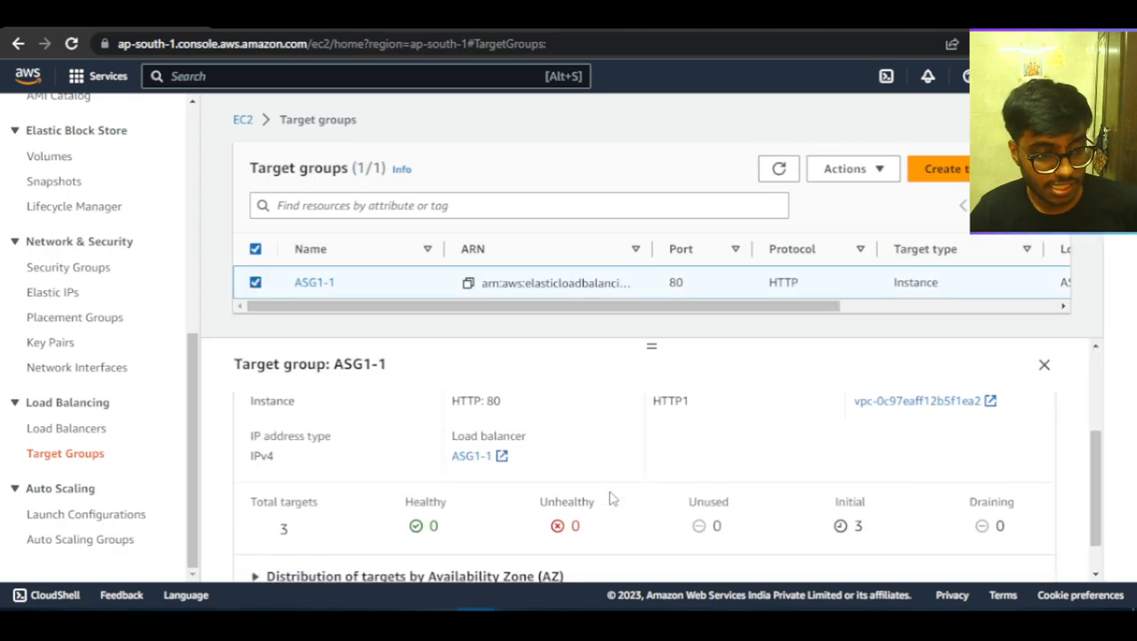
pyautogui.click(281, 532)
pyautogui.scroll(1, 783, 508)
pyautogui.scroll(1, 784, 509)
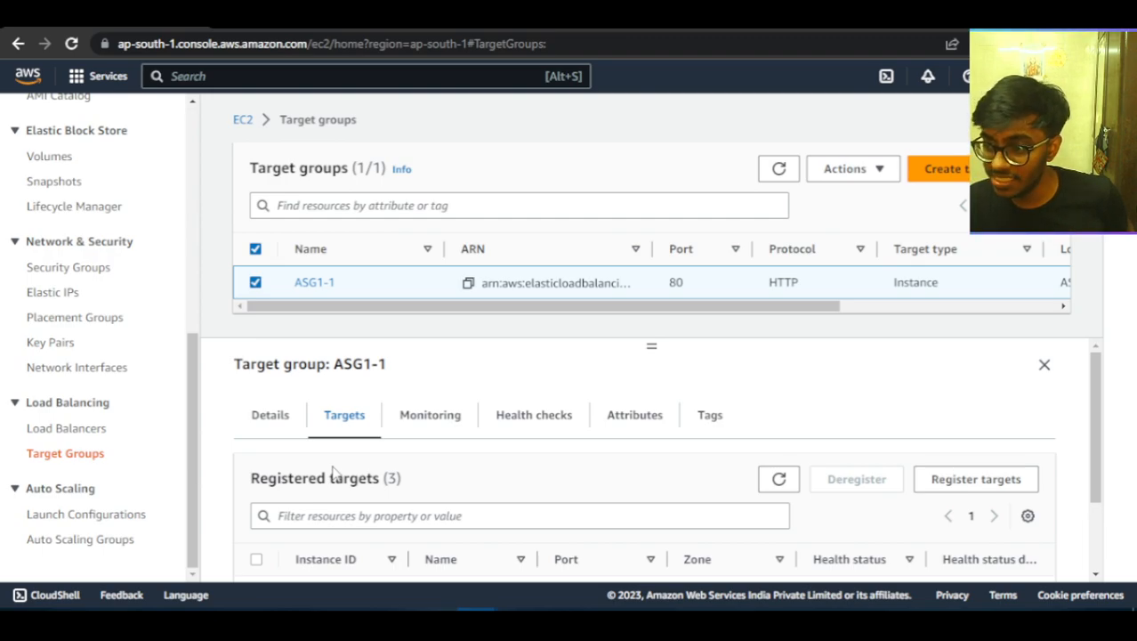
# Open the load balancers list, select load balancer ASG1-1 and view its details.
pyautogui.click(84, 431)
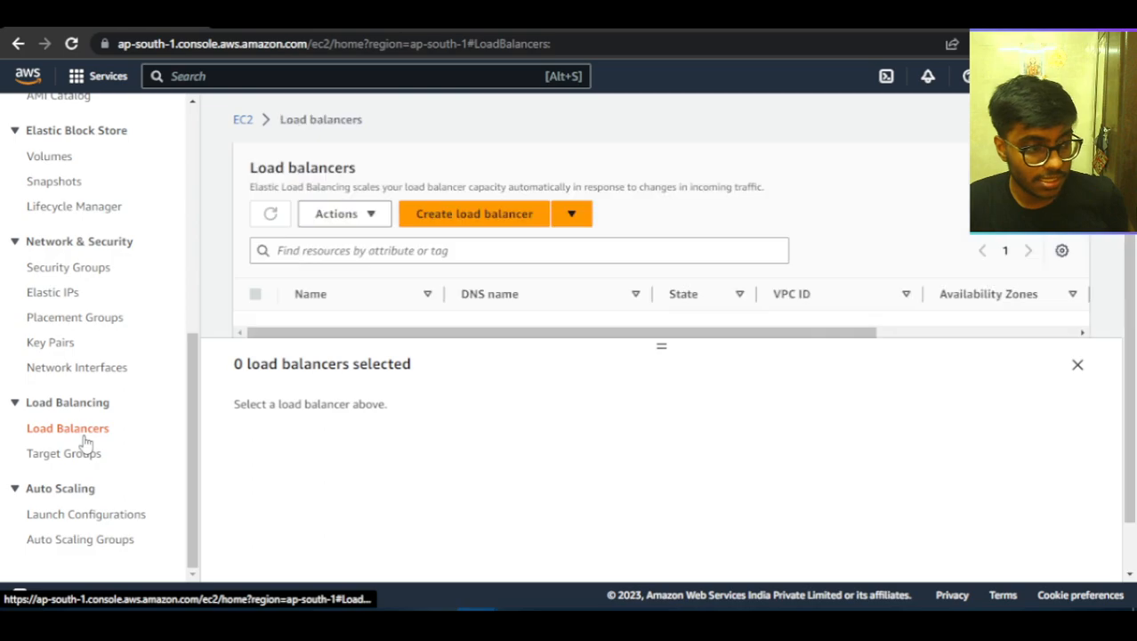
pyautogui.click(255, 297)
pyautogui.scroll(-1, 331, 358)
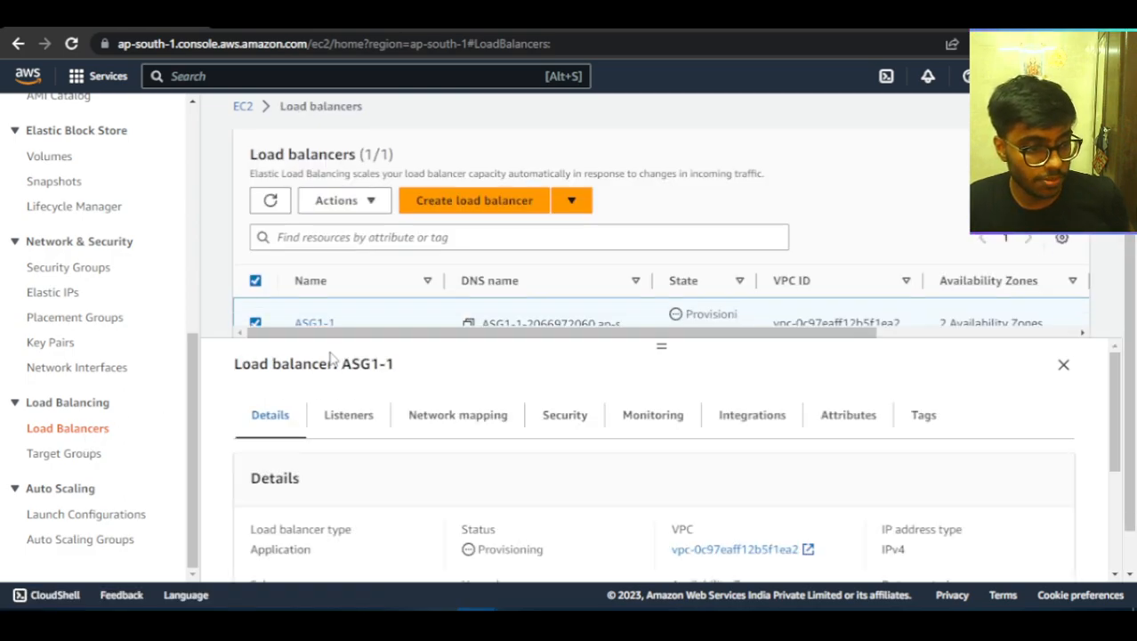
pyautogui.scroll(-2, 638, 514)
pyautogui.scroll(3, 638, 515)
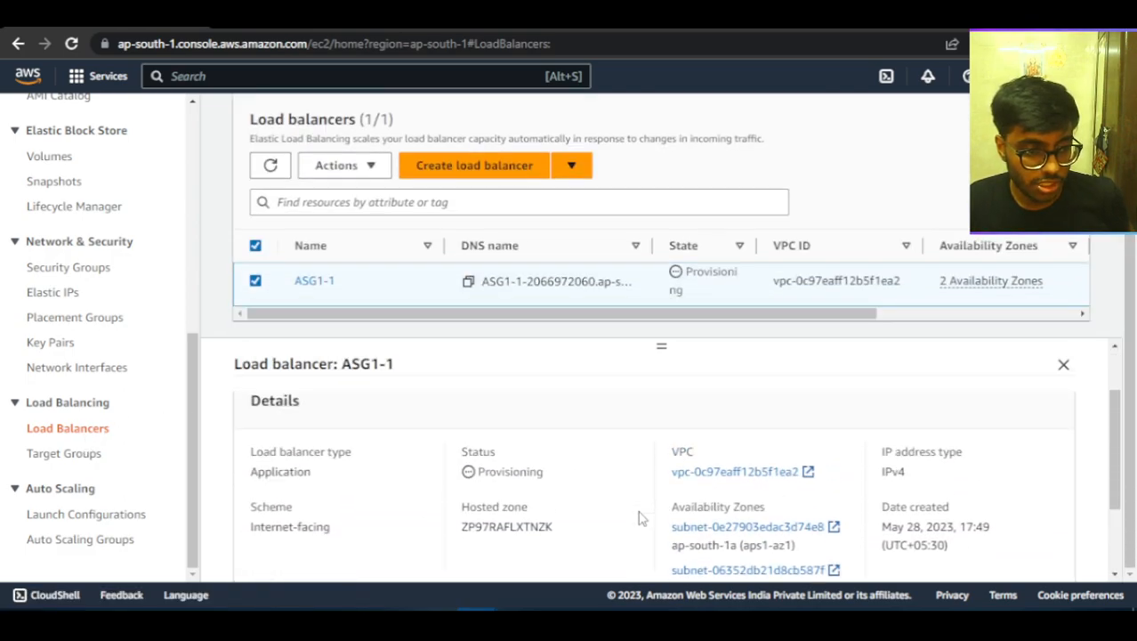
# Inspect load balancer ASG1-1's network mapping, and check its Availability Zones and DNS name in the details.
pyautogui.click(426, 425)
pyautogui.scroll(-3, 700, 471)
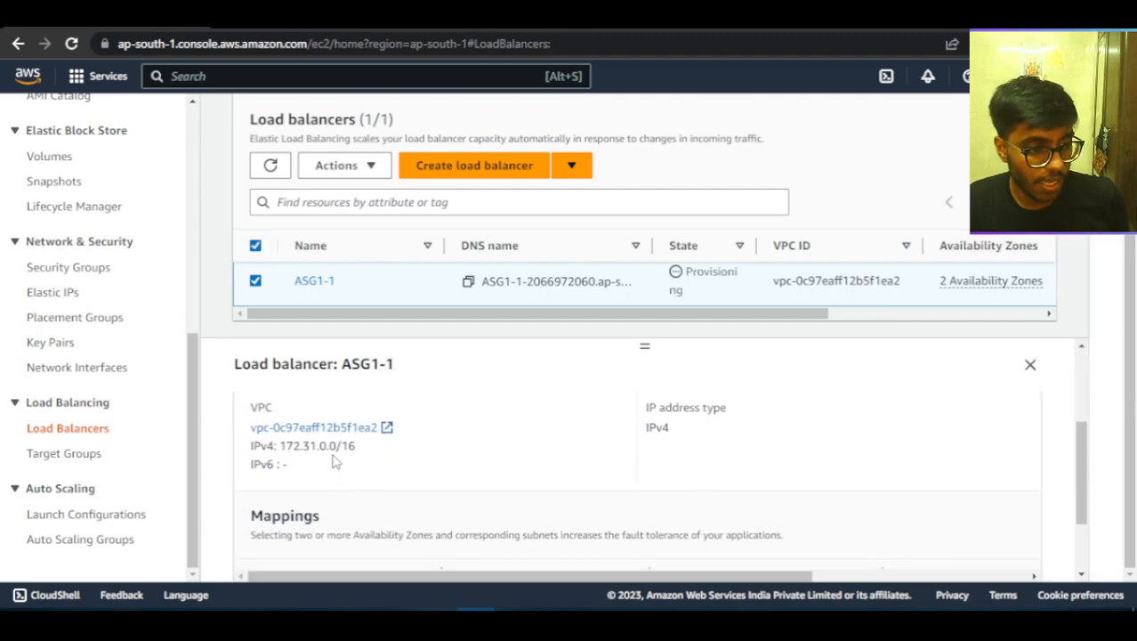
pyautogui.scroll(3, 311, 449)
pyautogui.click(292, 432)
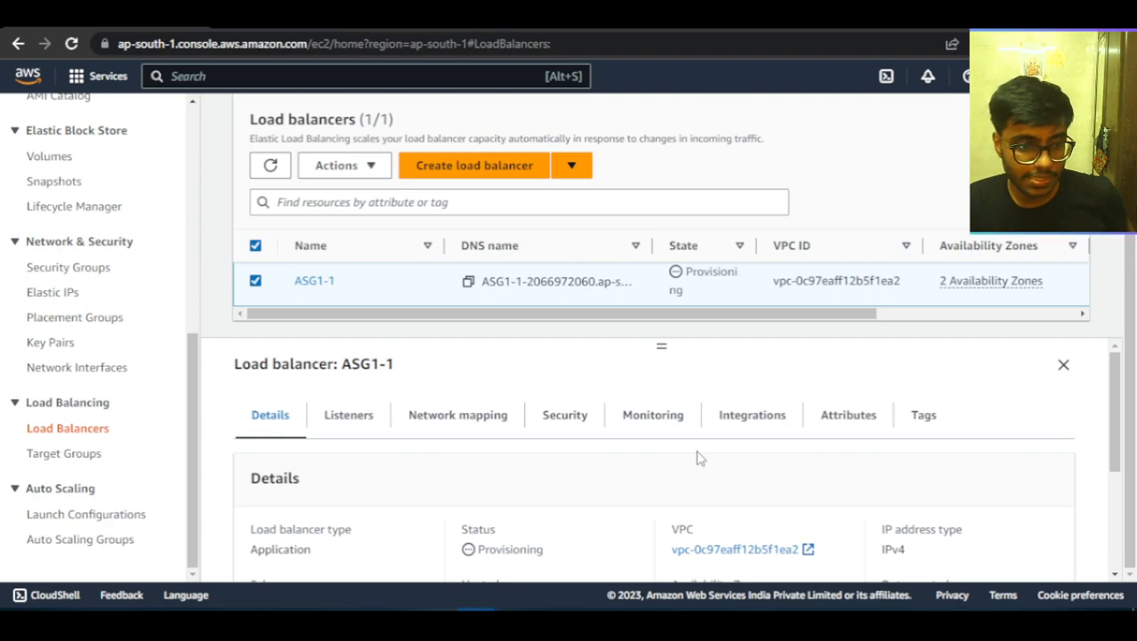
pyautogui.scroll(-1, 643, 527)
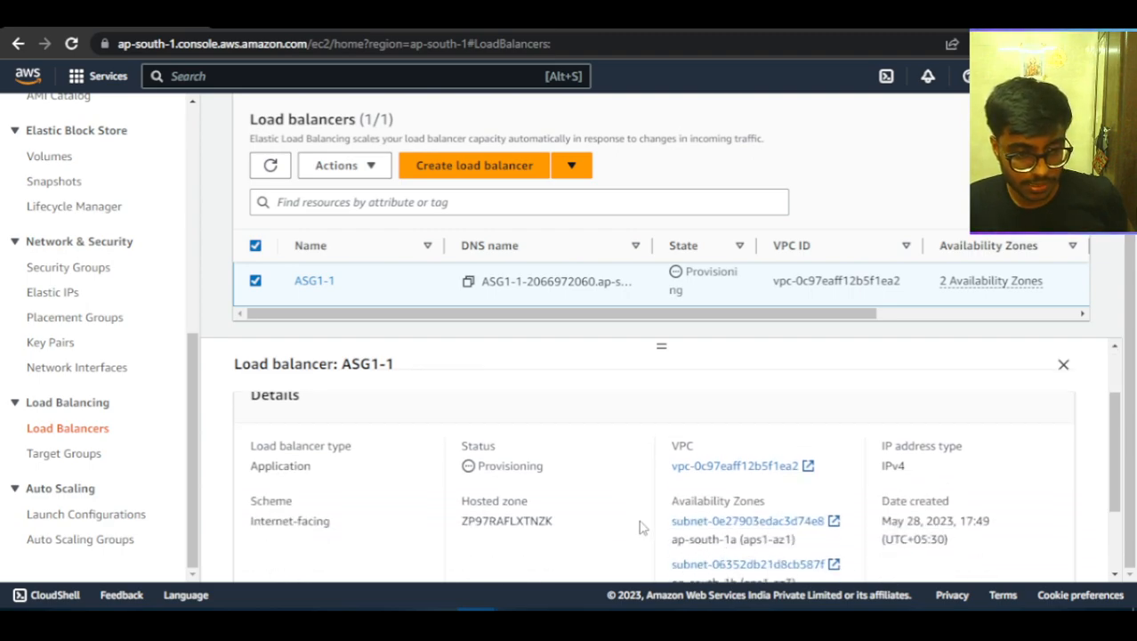
pyautogui.scroll(-1, 663, 519)
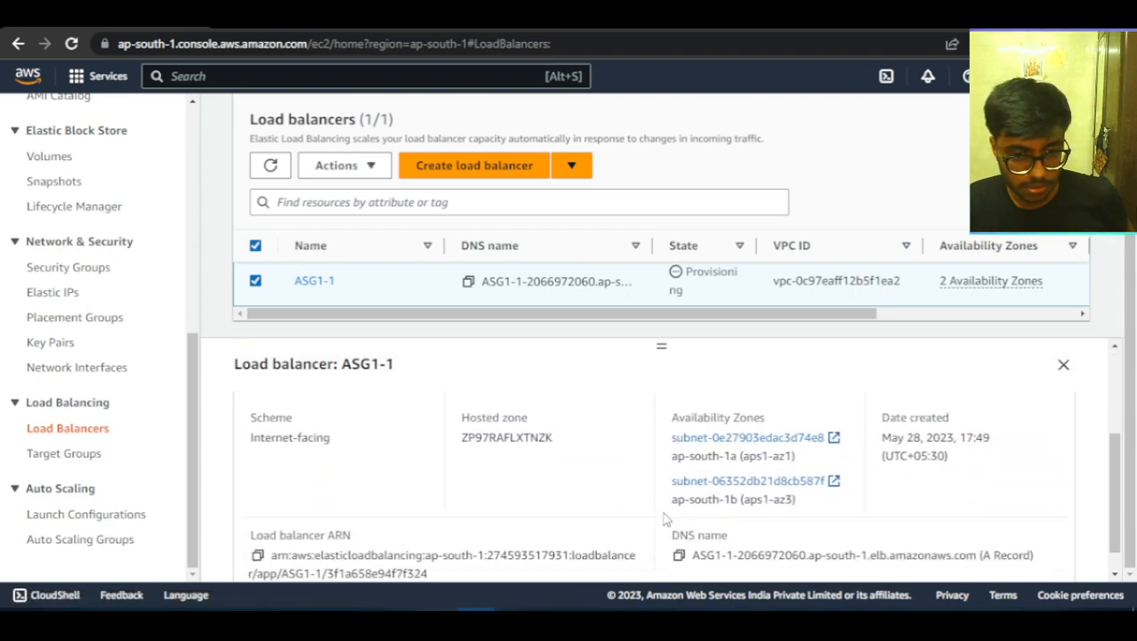
pyautogui.scroll(2, 663, 519)
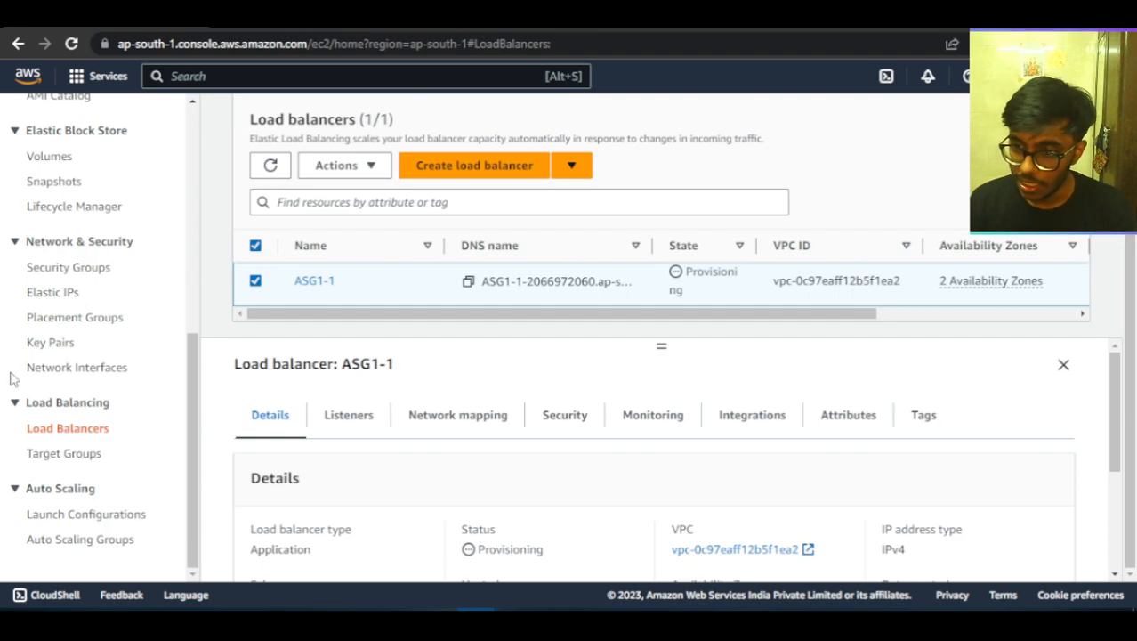
# Open the EC2 instances list and refresh it to check the state of the launched instances.
pyautogui.scroll(5, 58, 182)
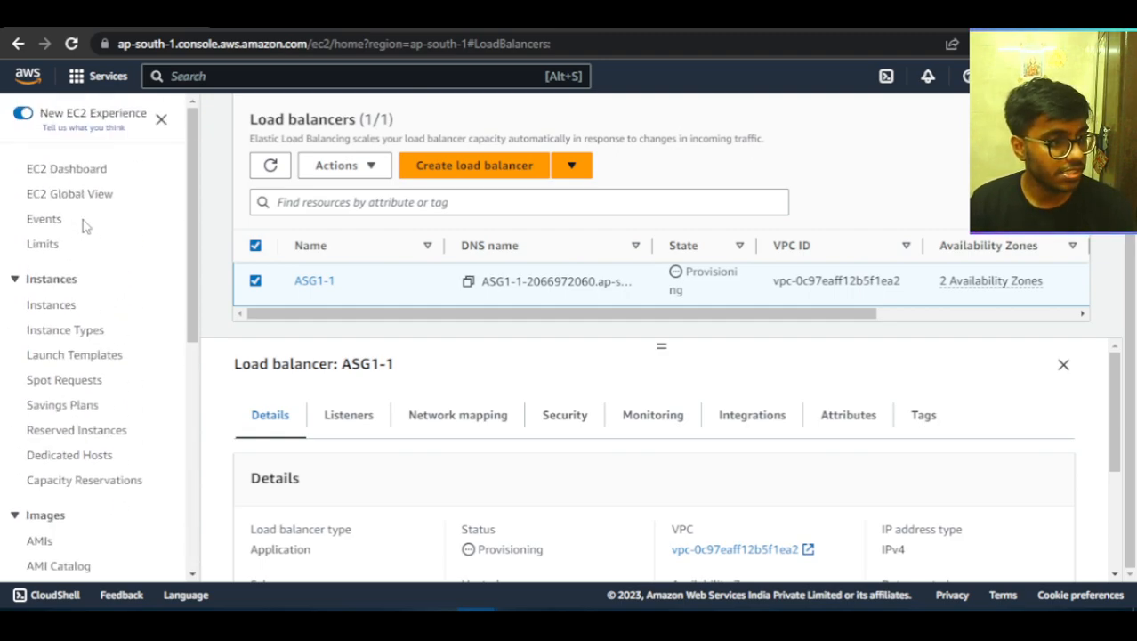
pyautogui.click(51, 305)
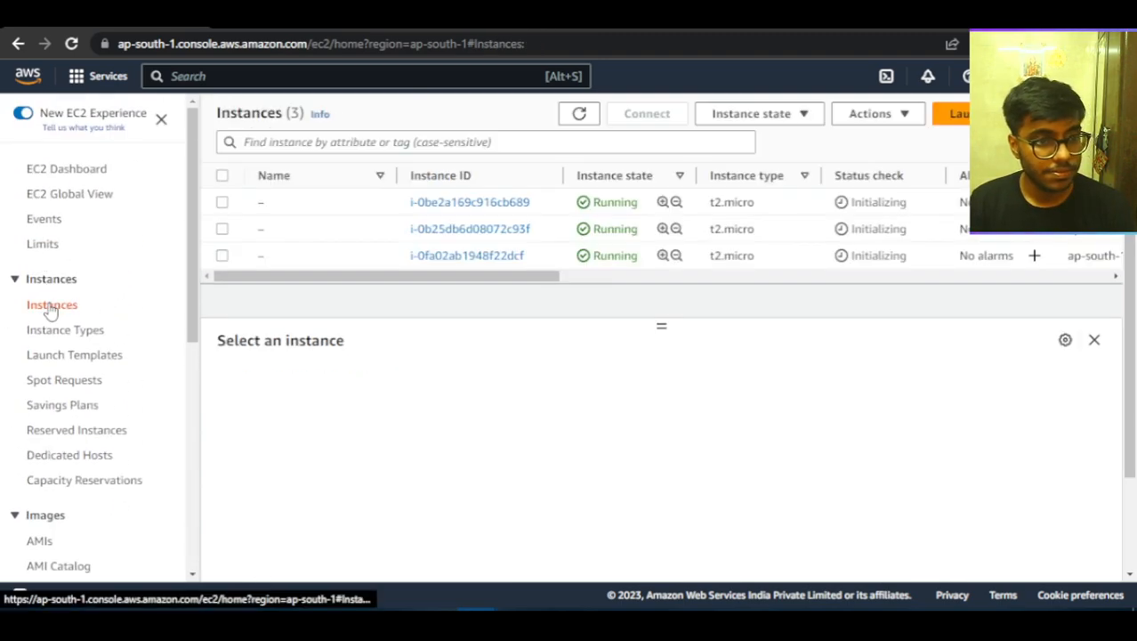
pyautogui.click(588, 117)
pyautogui.moveTo(541, 286); pyautogui.dragTo(395, 296)
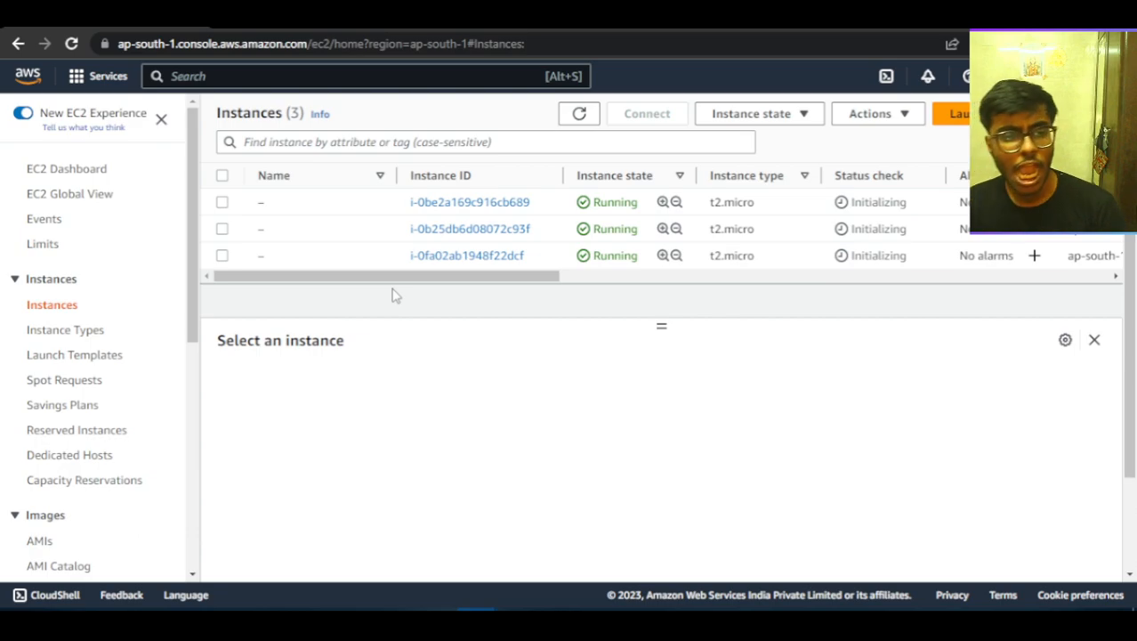
pyautogui.click(583, 125)
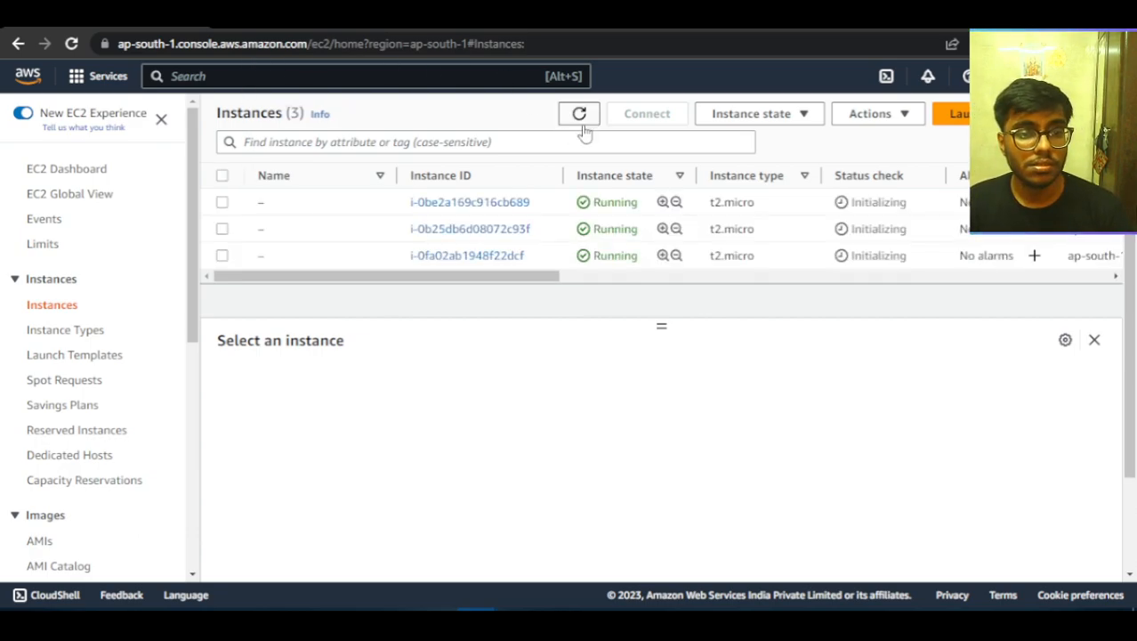
pyautogui.click(580, 115)
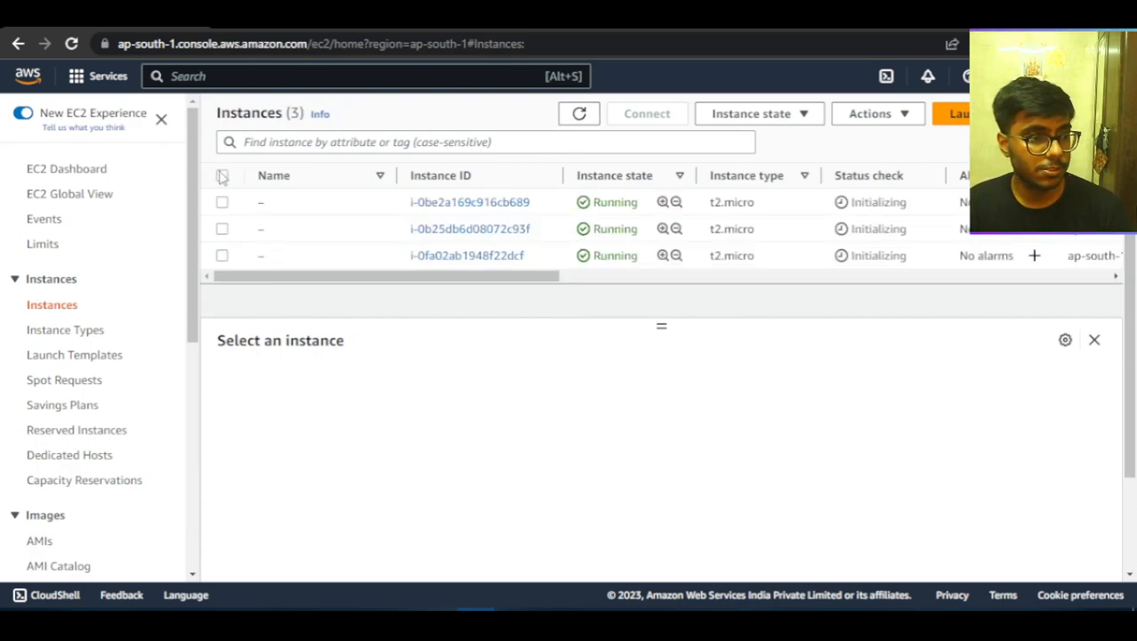
pyautogui.click(221, 176)
pyautogui.click(222, 176)
pyautogui.click(222, 176)
pyautogui.click(222, 176)
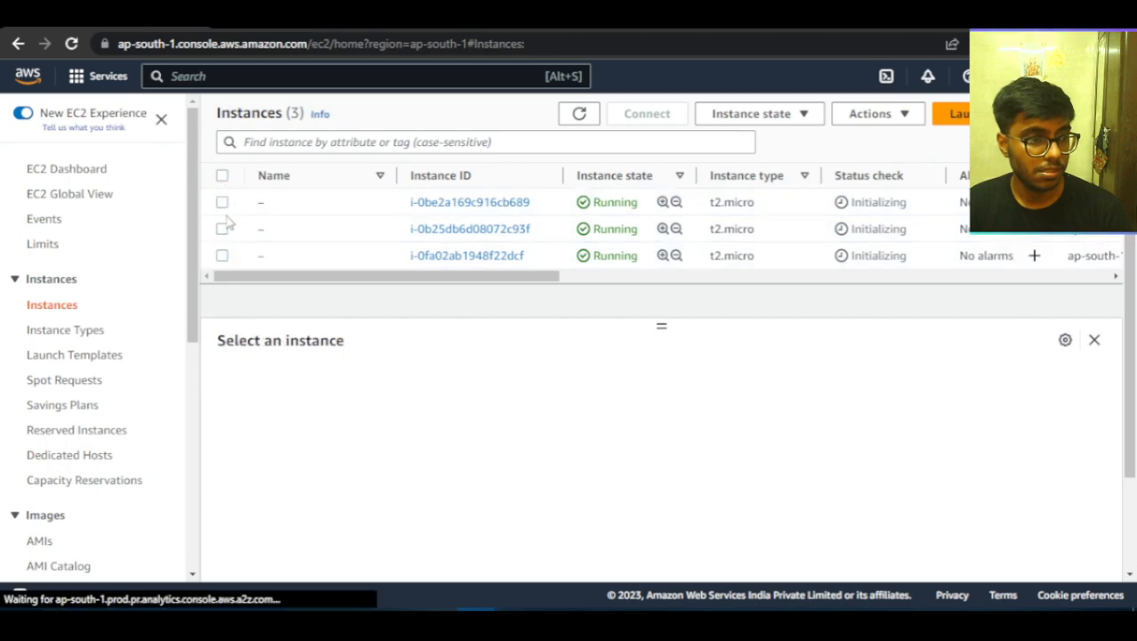
# Copy instance i-0fa02ab1948f22dcf's public IPv4 address and open 13.234.21.70 in a new browser tab.
pyautogui.click(223, 256)
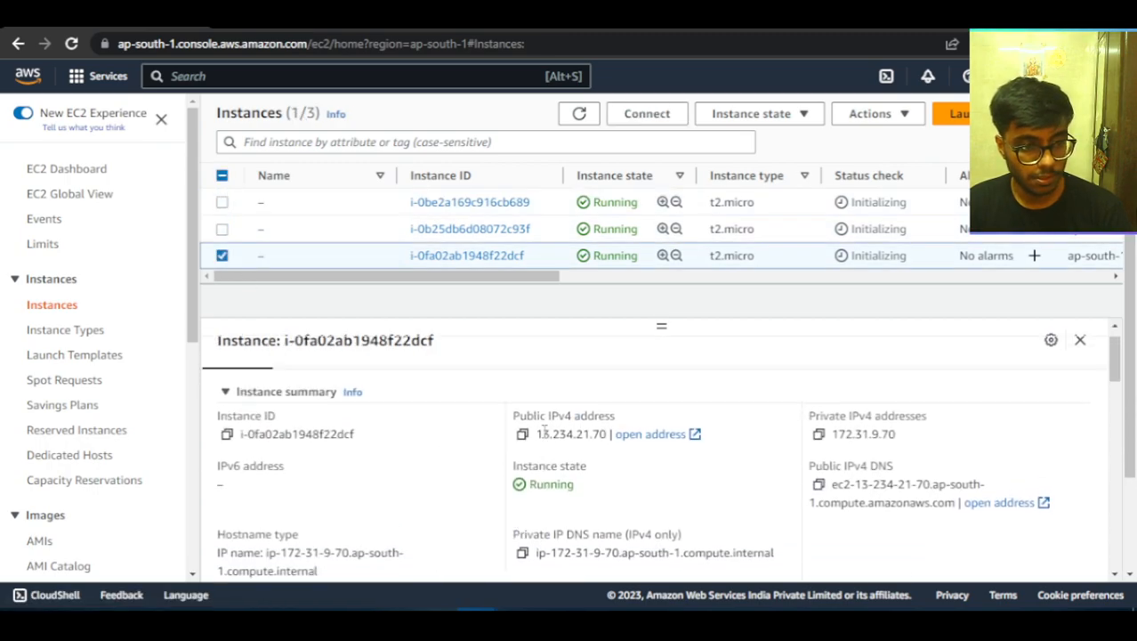
pyautogui.click(522, 464)
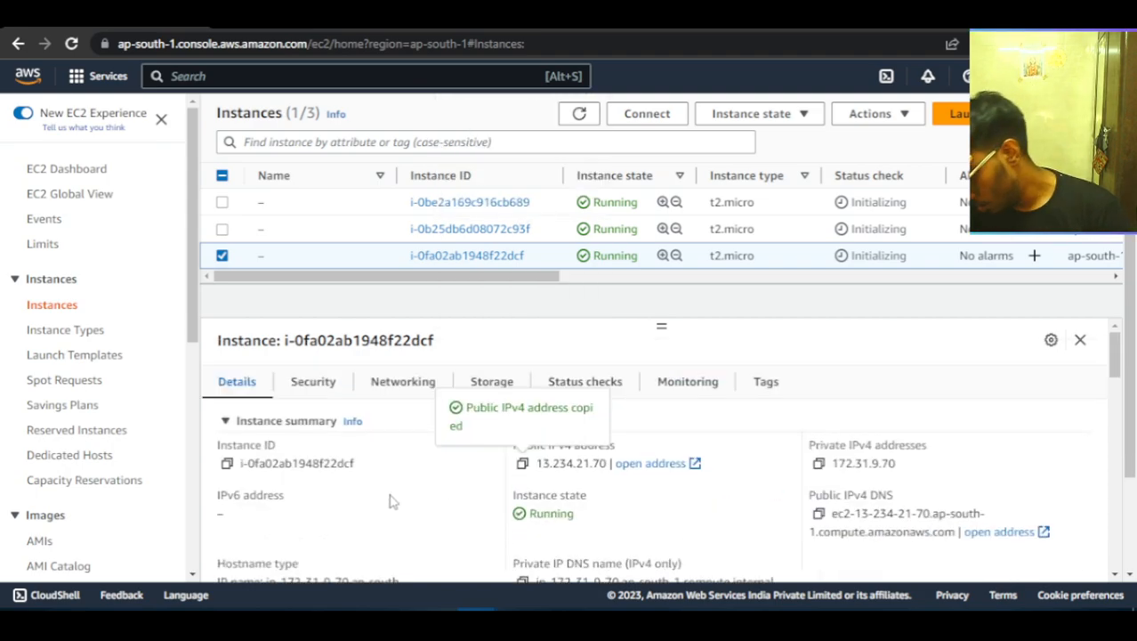
pyautogui.scroll(-5, 34, 387)
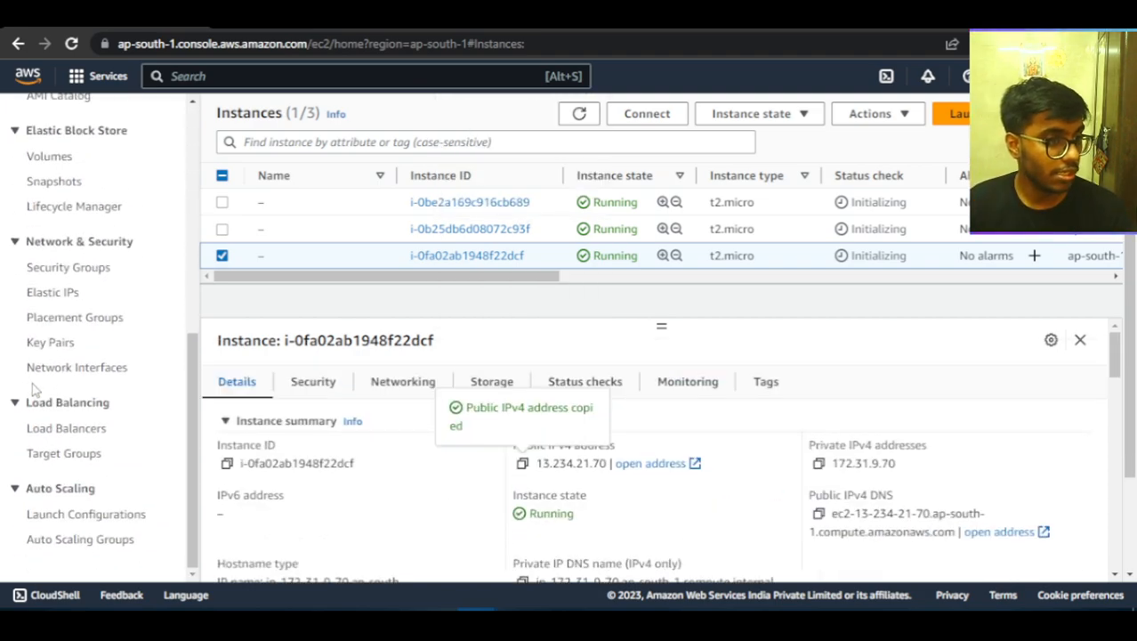
pyautogui.hotkey('ctrl', 't')
pyautogui.hotkey('ctrl', 'v')
pyautogui.press('Return')
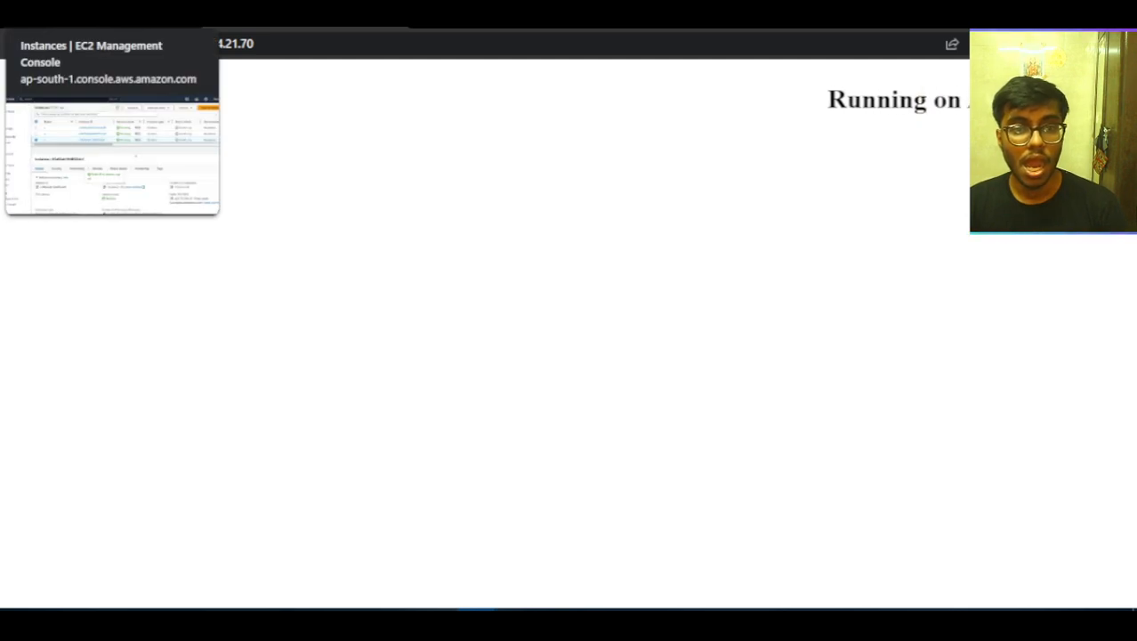
# Select only instance i-0b25db6d08072c93f, copy its public IPv4 address and open 13.232.159.244 in a new browser tab.
pyautogui.click(116, 19)
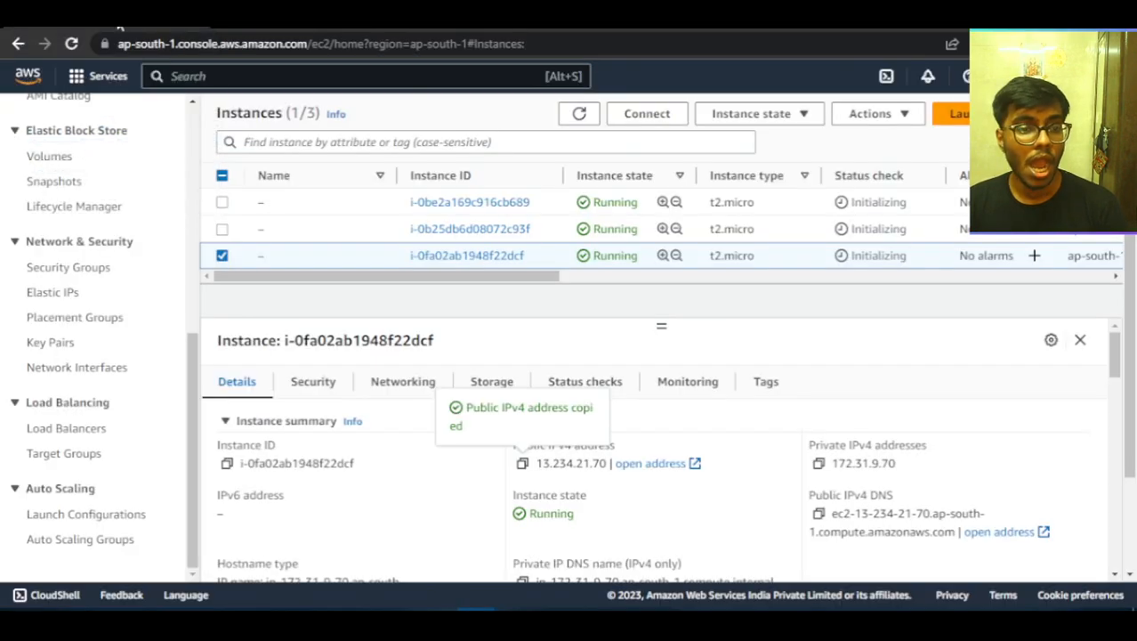
pyautogui.click(222, 255)
pyautogui.click(222, 228)
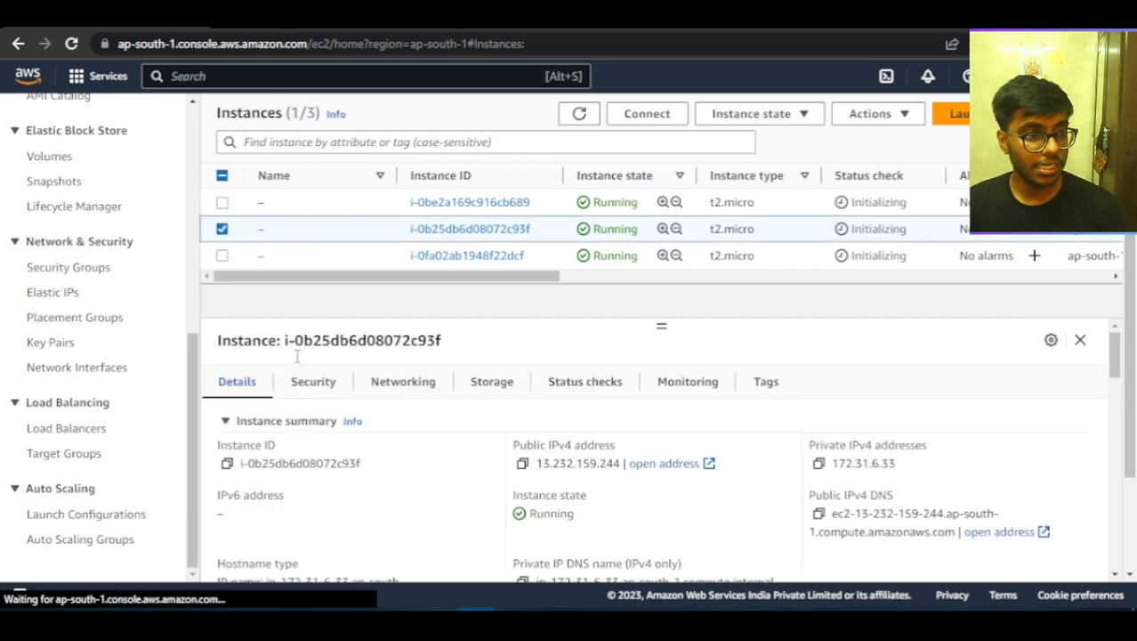
pyautogui.click(523, 464)
pyautogui.click(361, 20)
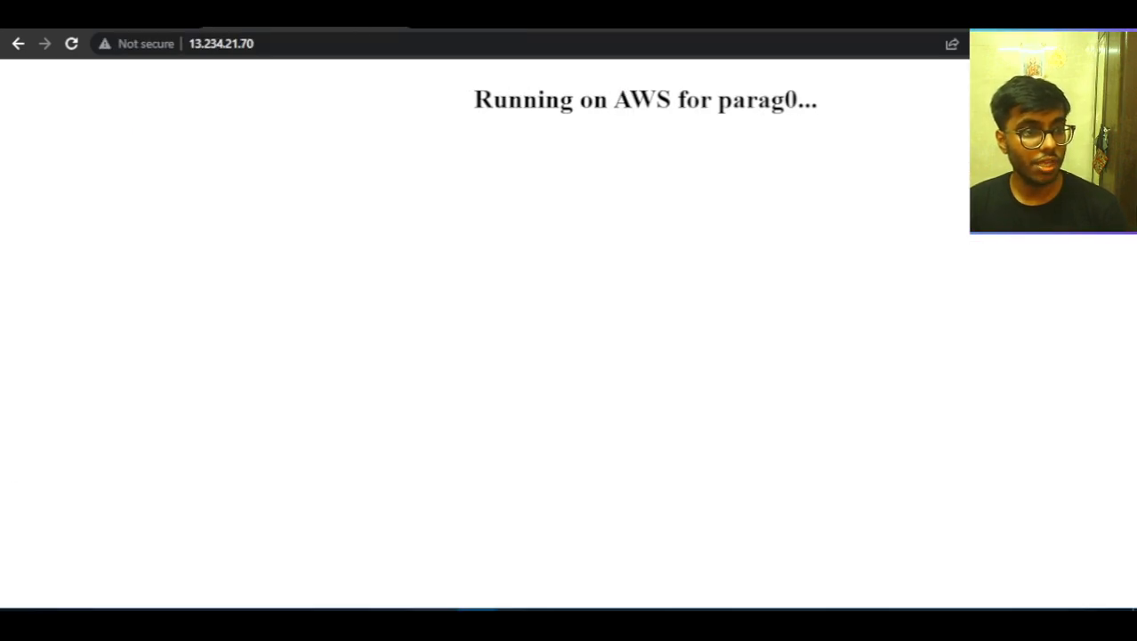
pyautogui.hotkey('ctrl', 't')
pyautogui.hotkey('ctrl', 'v')
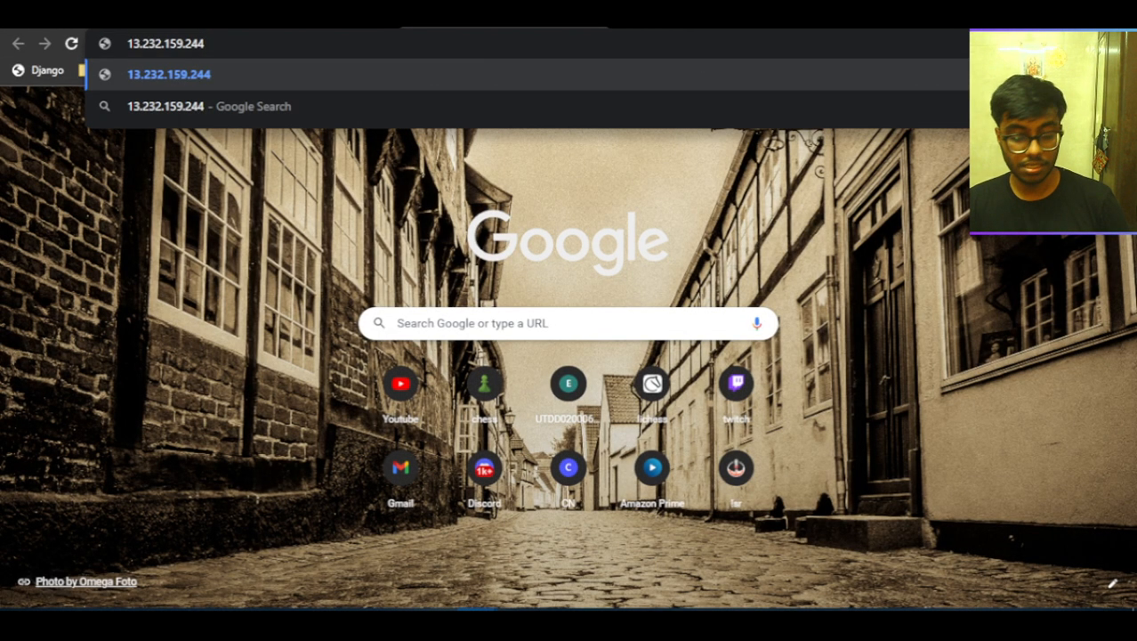
pyautogui.press('Return')
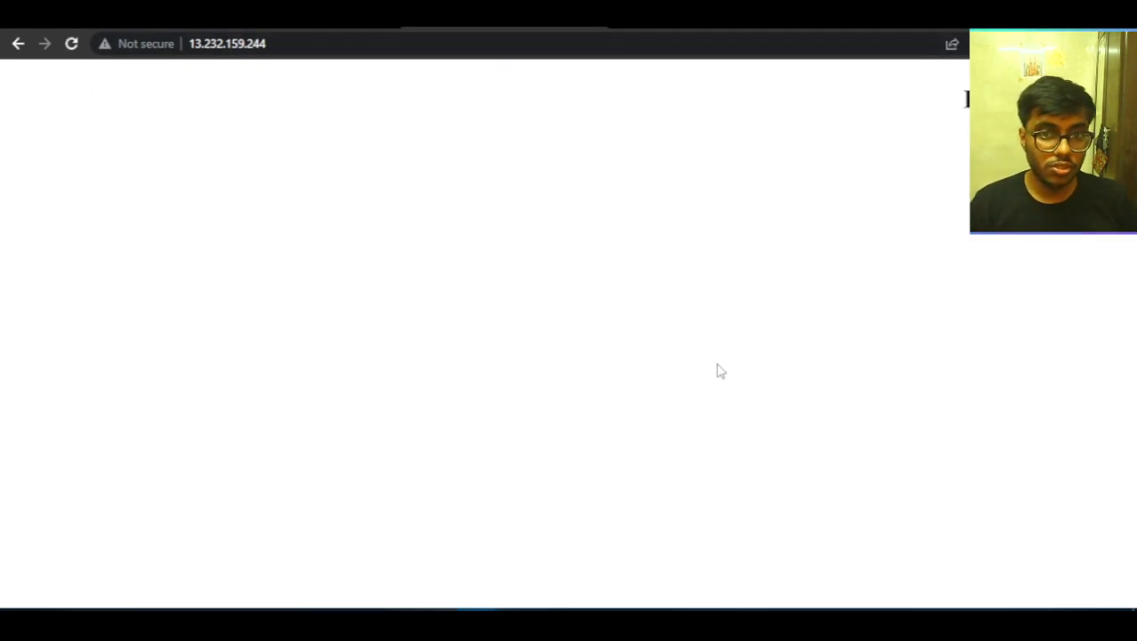
# Select only instance i-0be2a169c916cb689, copy its public IPv4 address and open 13.126.224.111 in a new browser tab.
pyautogui.click(116, 22)
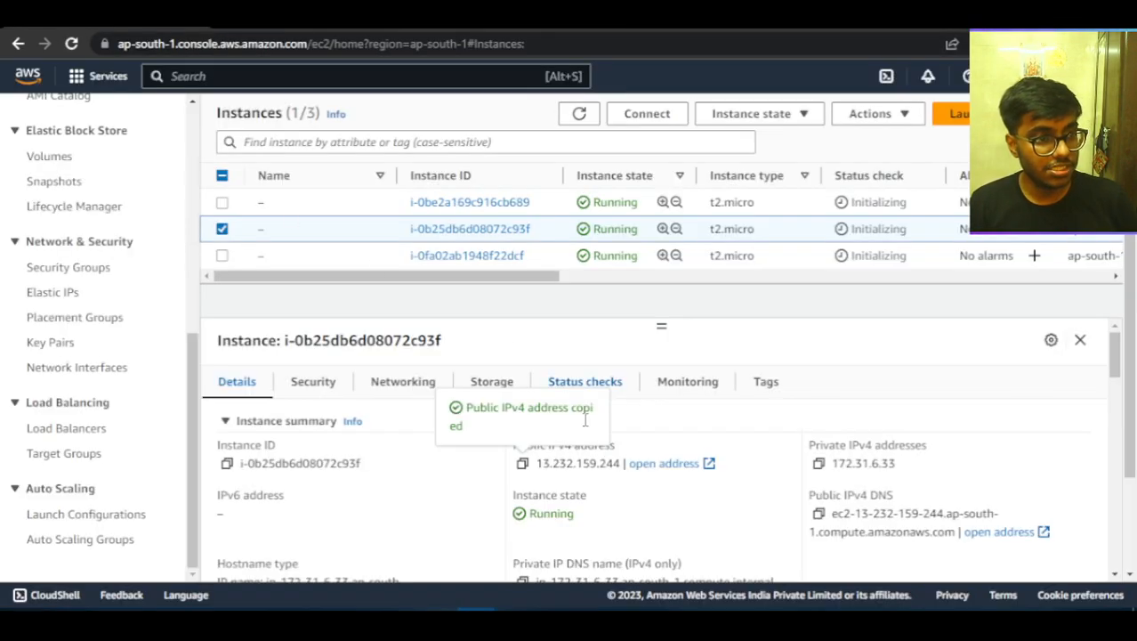
pyautogui.click(223, 229)
pyautogui.click(222, 203)
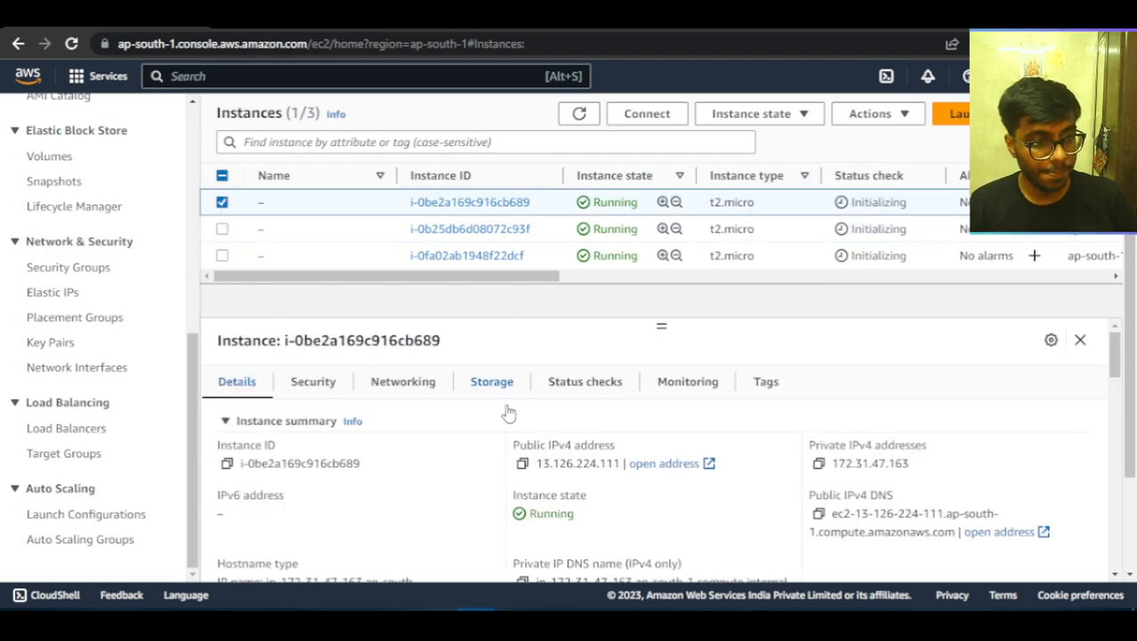
pyautogui.click(522, 463)
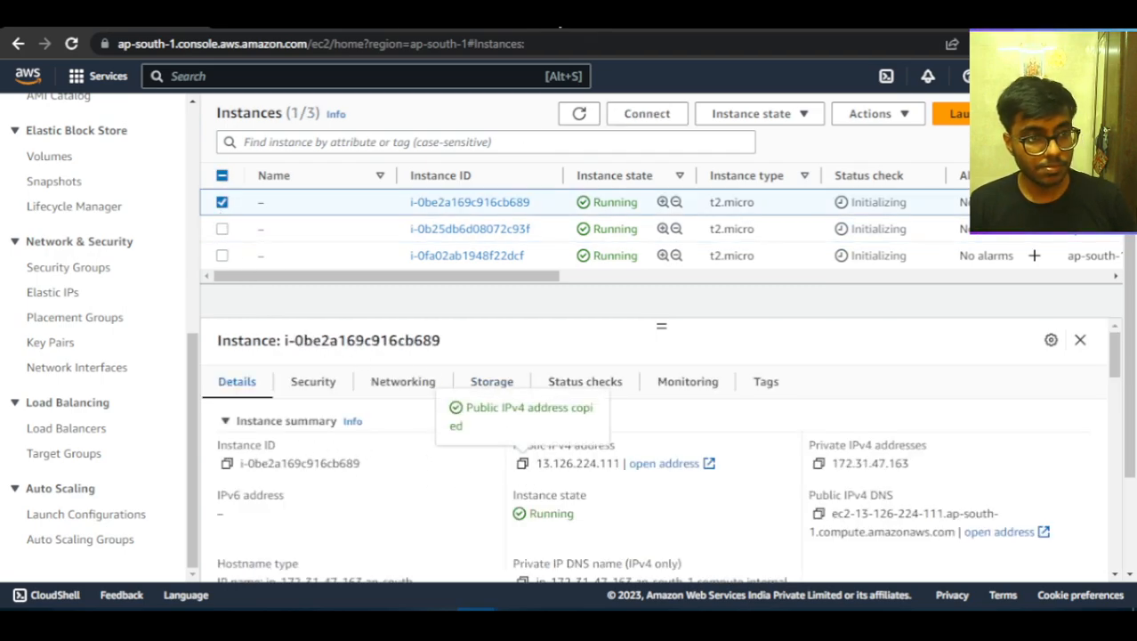
pyautogui.hotkey('ctrl', 't')
pyautogui.hotkey('ctrl', 'v')
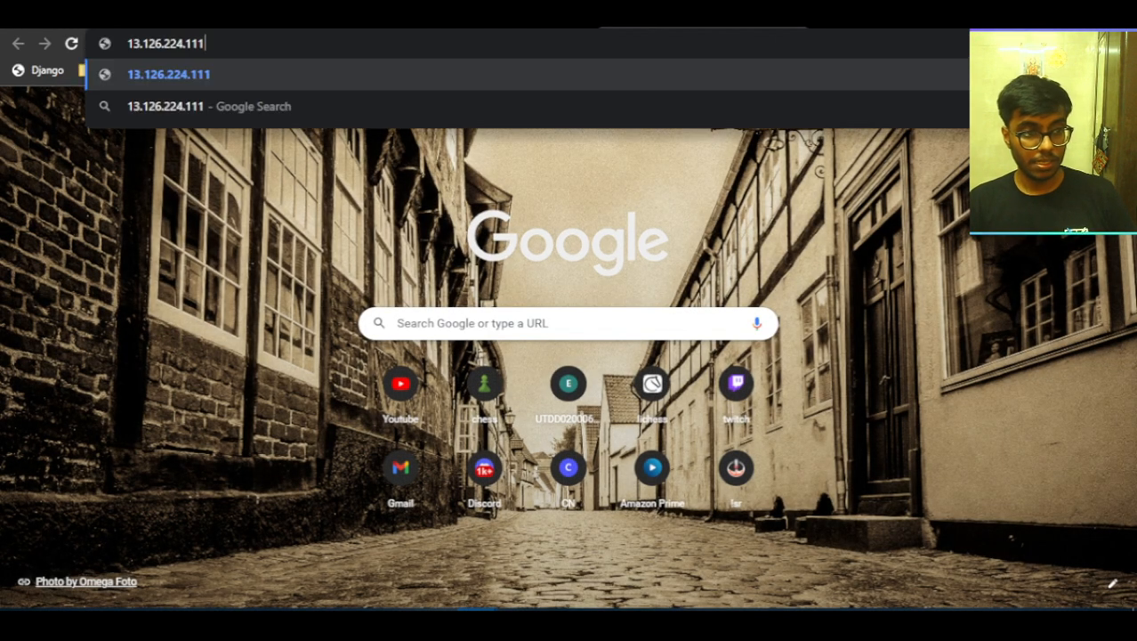
pyautogui.press('Return')
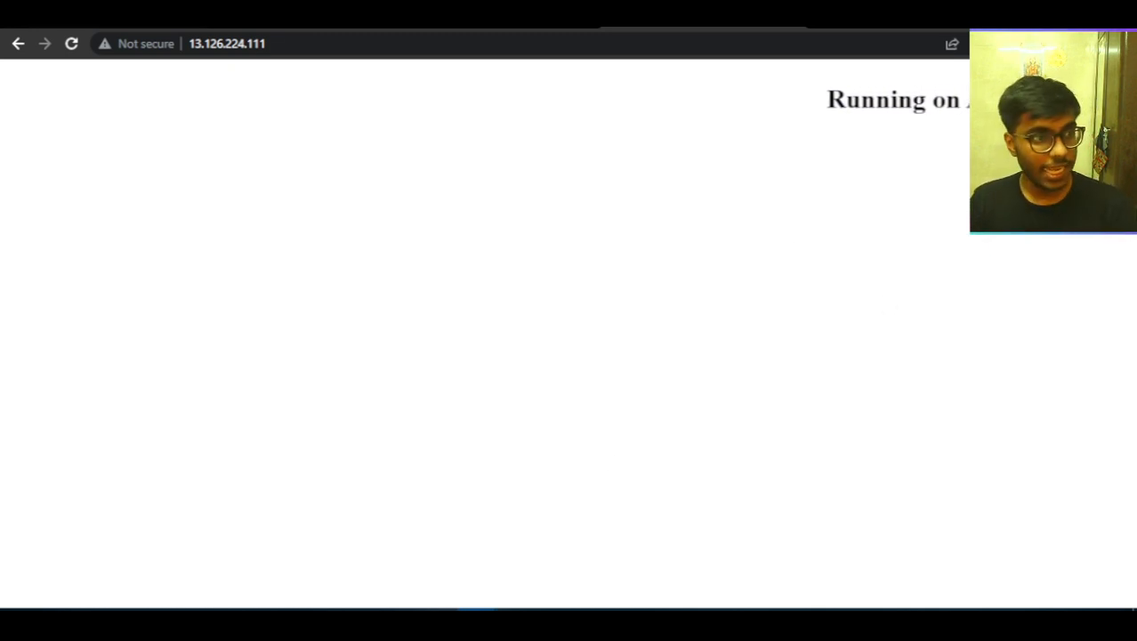
# Return to the EC2 console, refresh the load balancers list and check load balancer ASG1-1's status and details.
pyautogui.click(64, 18)
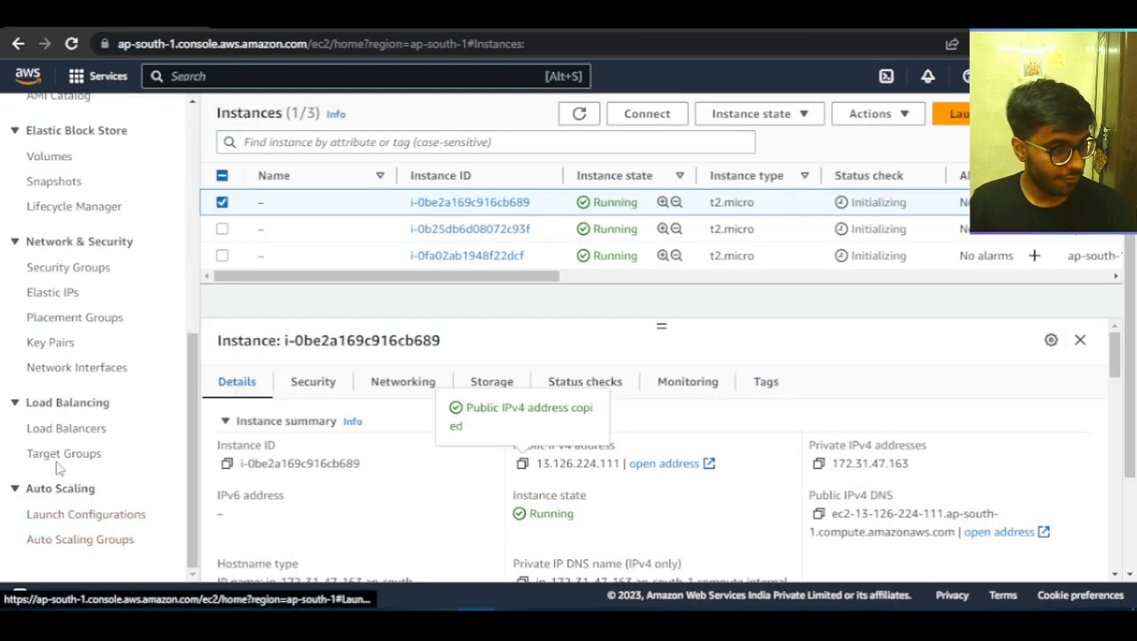
pyautogui.click(63, 430)
pyautogui.scroll(-3, 534, 427)
pyautogui.scroll(3, 574, 472)
pyautogui.click(271, 213)
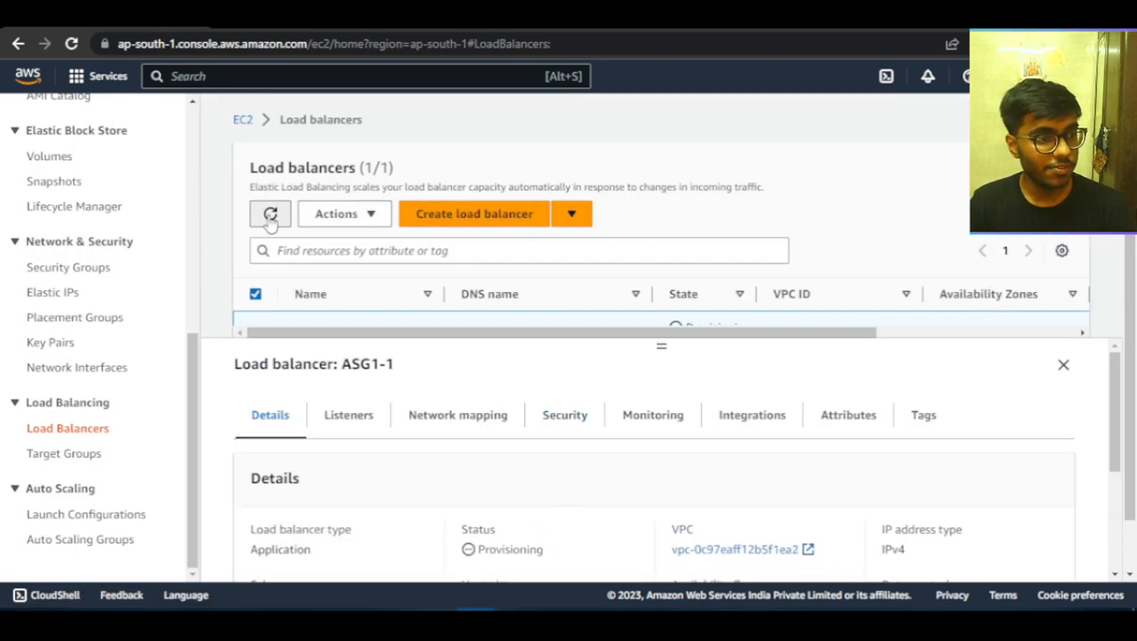
pyautogui.scroll(-5, 623, 548)
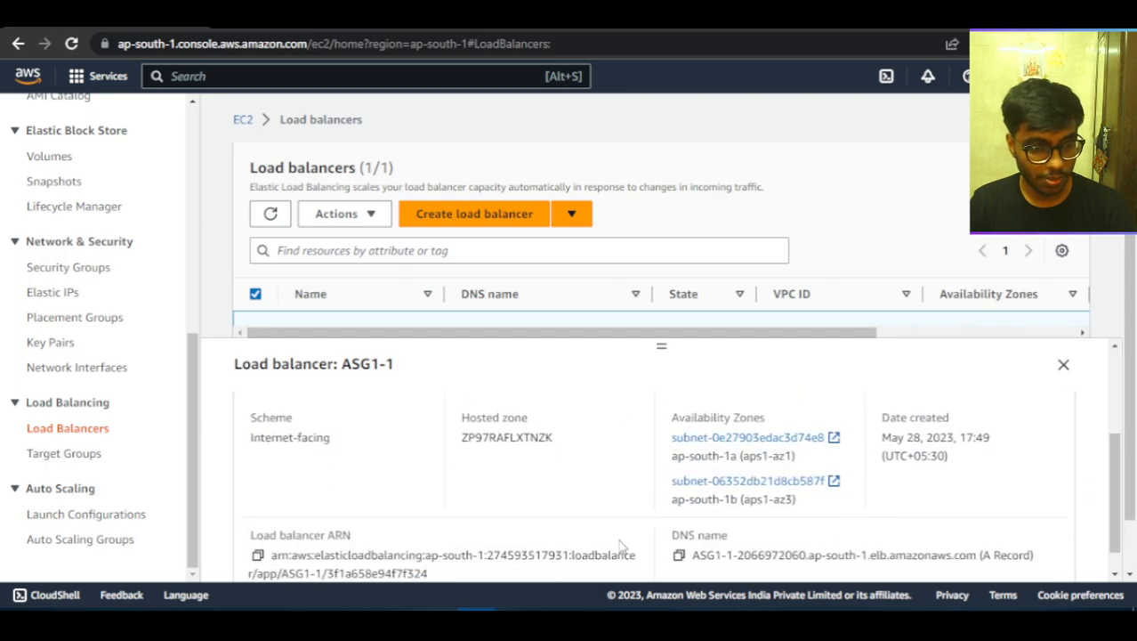
pyautogui.scroll(5, 614, 541)
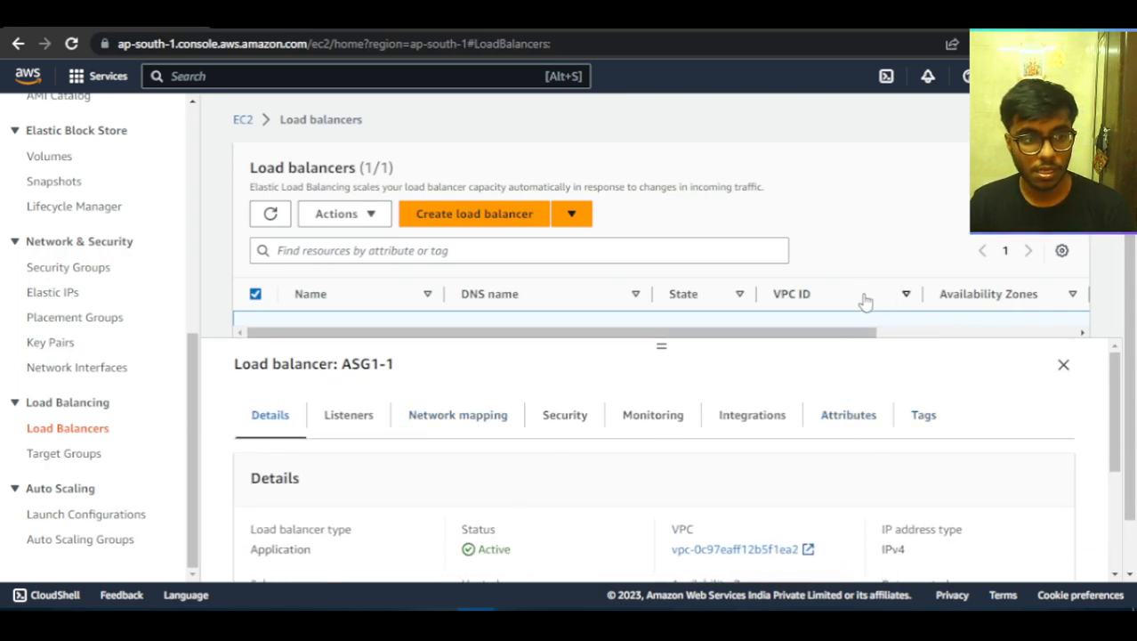
# Inspect load balancer ASG1-1's row in the list and show which Availability Zones it covers.
pyautogui.click(365, 214)
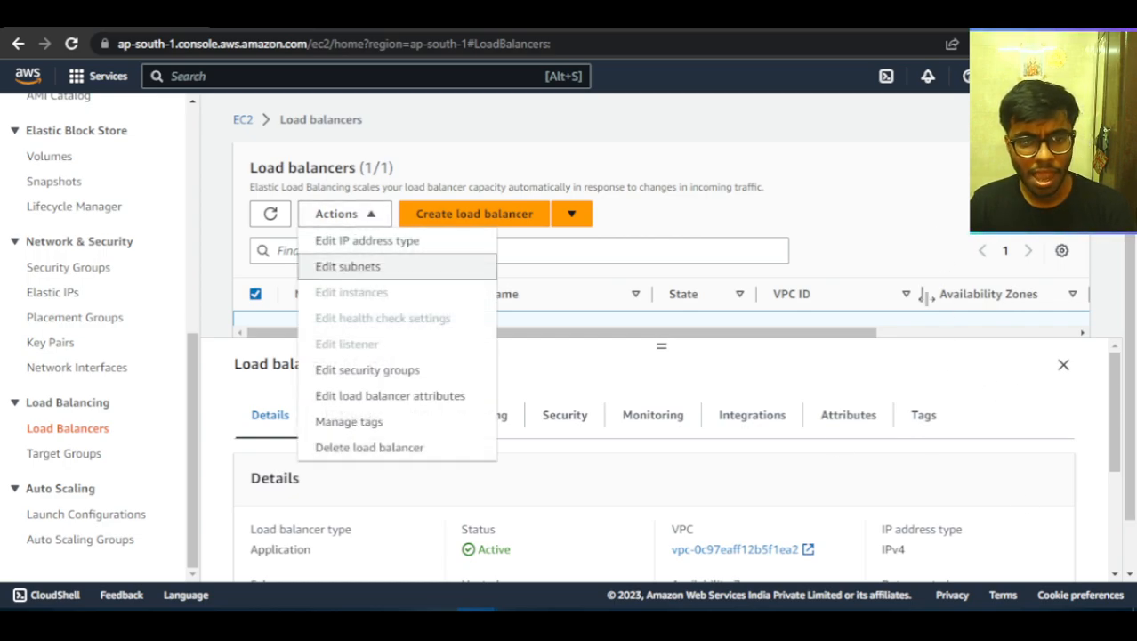
pyautogui.click(1107, 295)
pyautogui.scroll(-1, 772, 169)
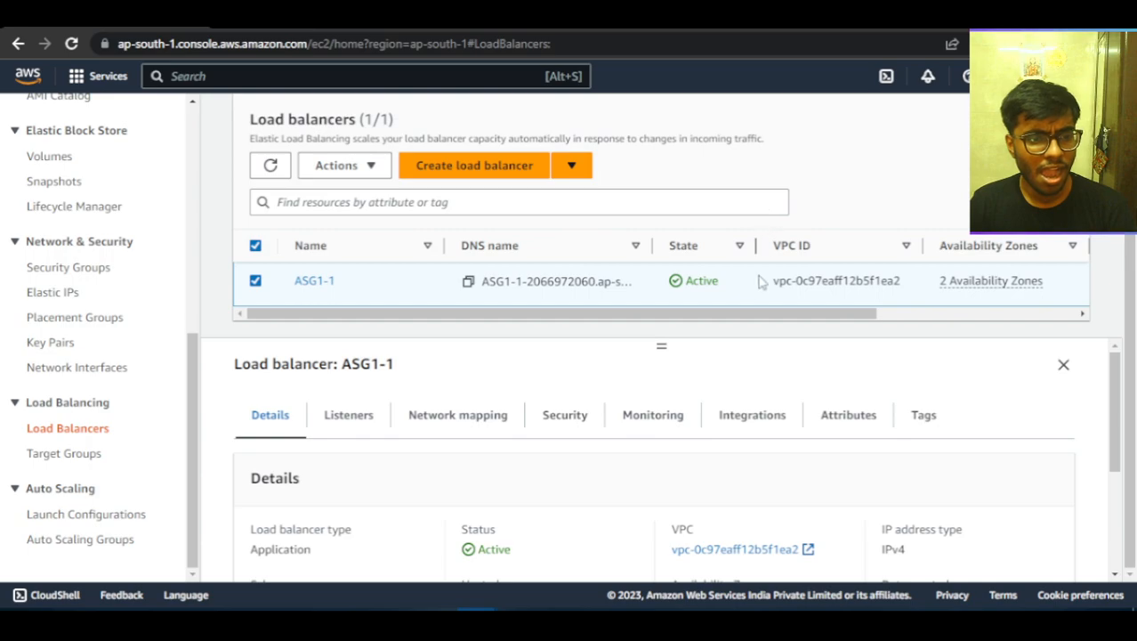
pyautogui.moveTo(705, 317); pyautogui.dragTo(1017, 345)
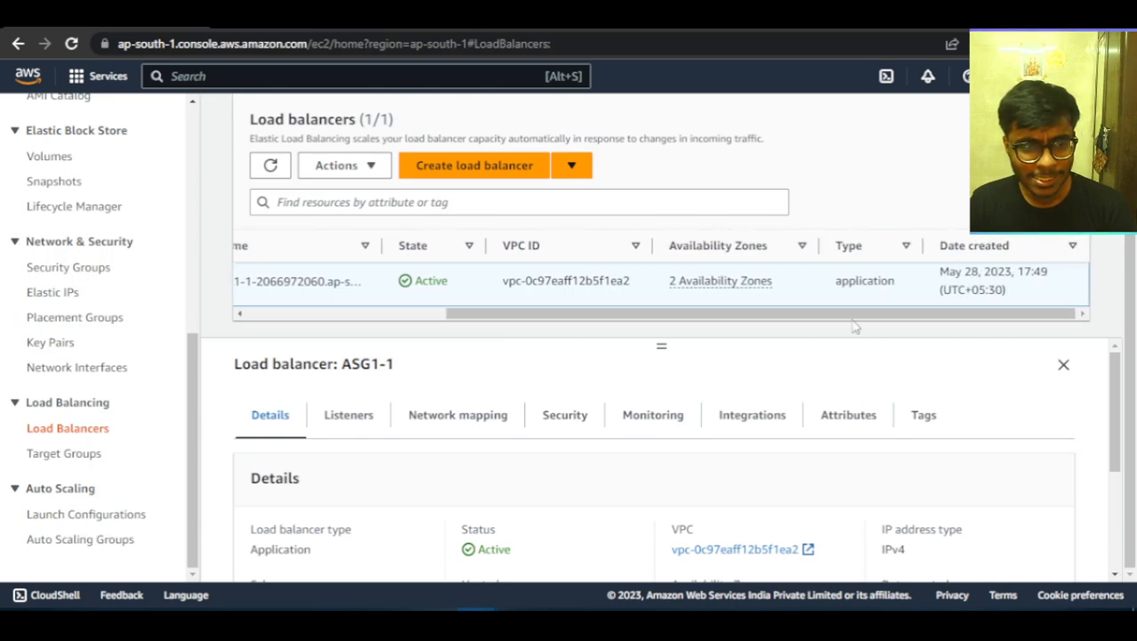
pyautogui.moveTo(782, 288); pyautogui.dragTo(672, 287)
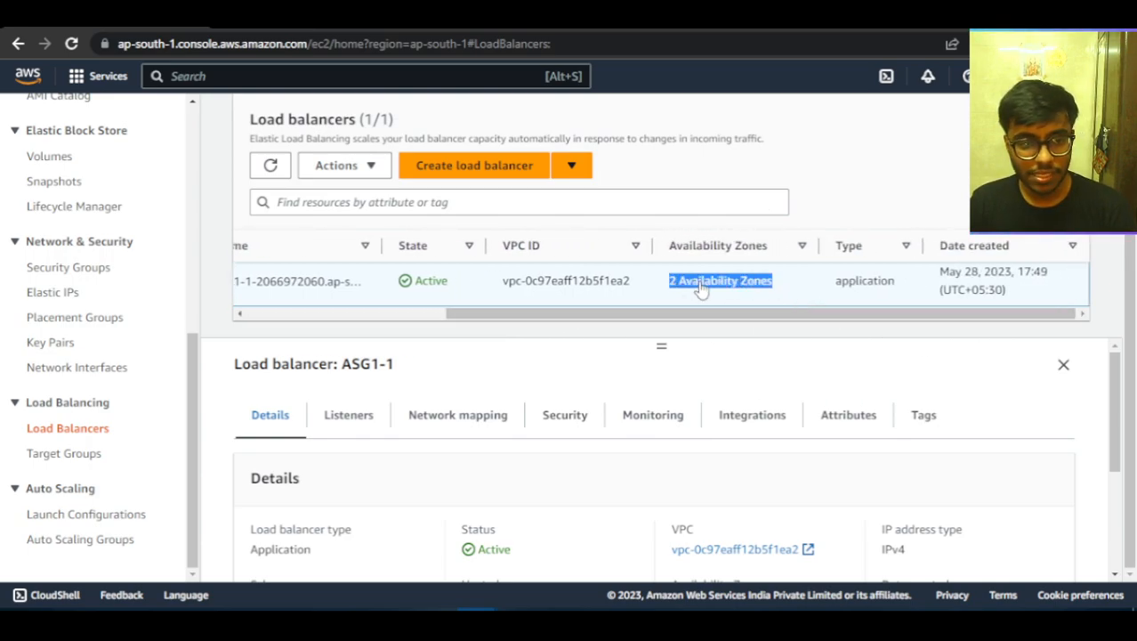
pyautogui.click(701, 289)
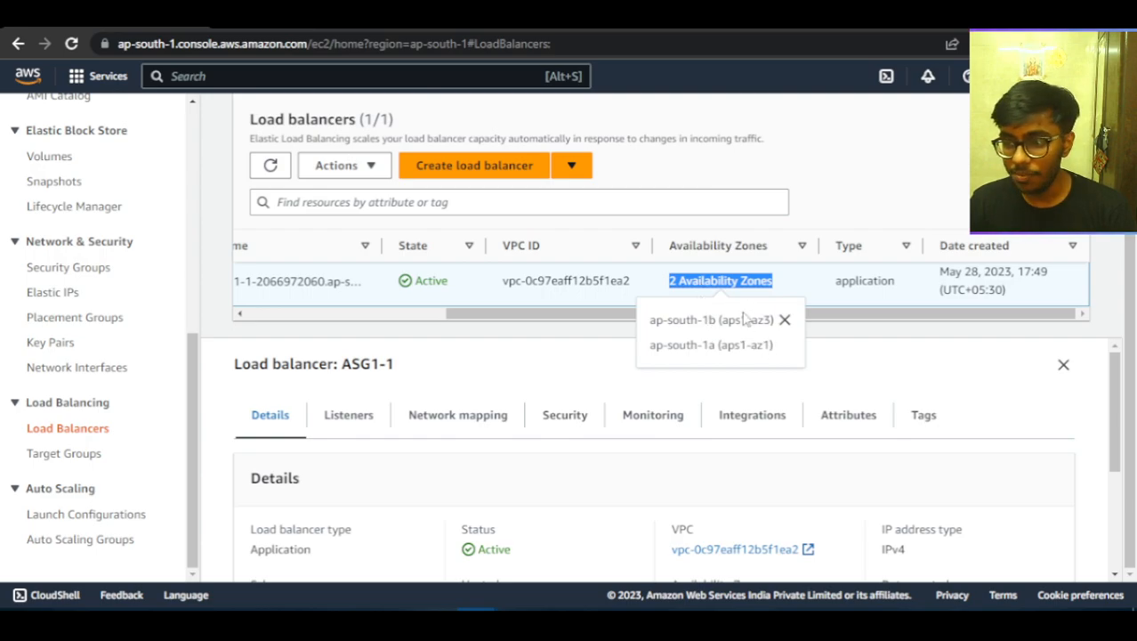
pyautogui.moveTo(618, 313); pyautogui.dragTo(393, 328)
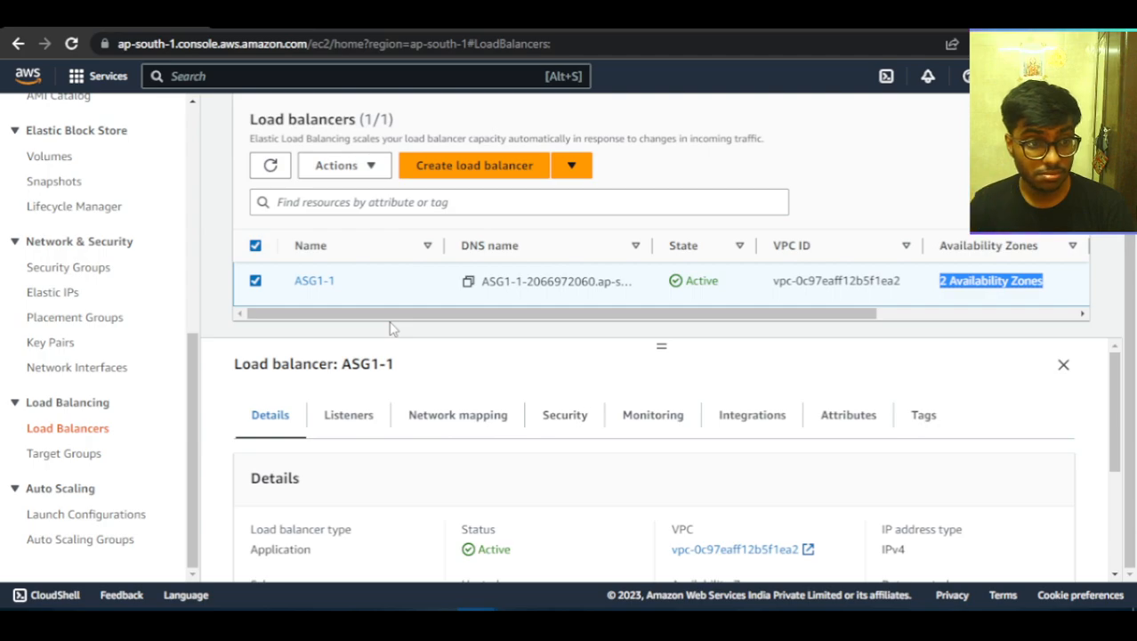
# Copy load balancer ASG1-1's DNS name and open it in two new browser tabs.
pyautogui.click(468, 281)
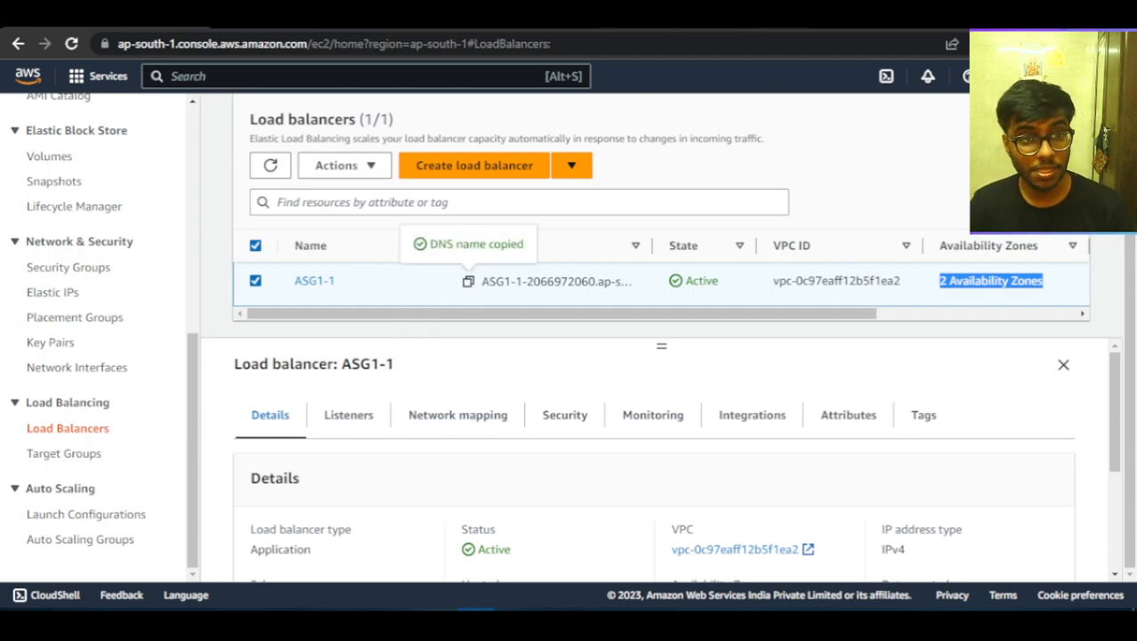
pyautogui.hotkey('ctrl', 't')
pyautogui.hotkey('ctrl', 'v')
pyautogui.press('Return')
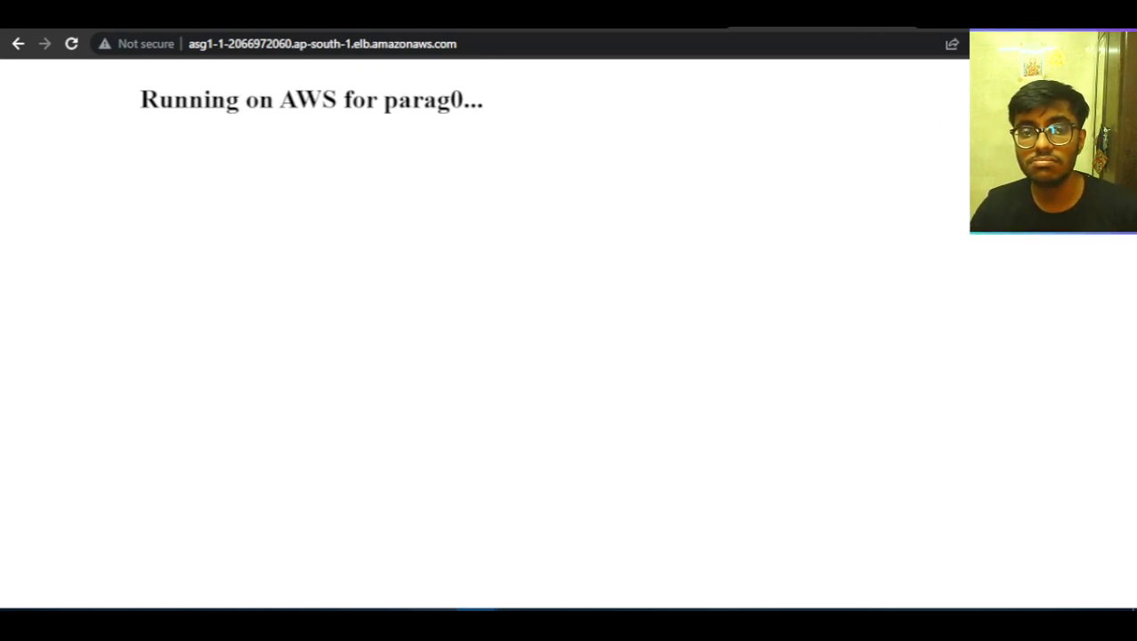
pyautogui.hotkey('ctrl', 't')
pyautogui.hotkey('ctrl', 'v')
pyautogui.press('Return')
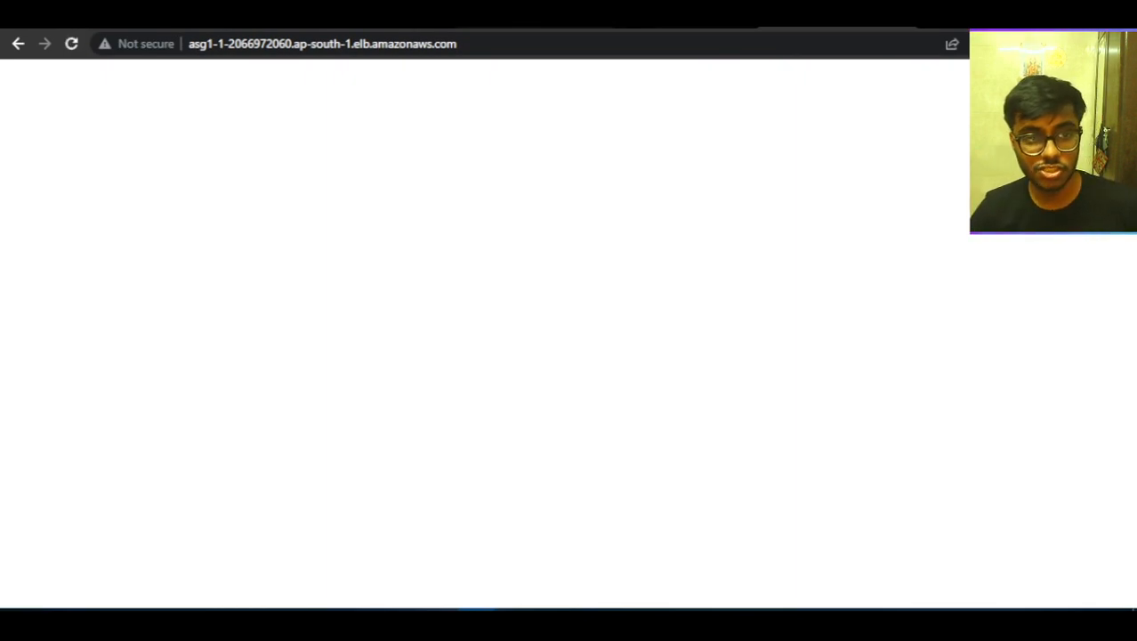
# Revisit the opened website pages, including 13.126.224.111, and return to the EC2 console's load balancers page.
pyautogui.click(383, 18)
pyautogui.click(233, 18)
pyautogui.click(534, 17)
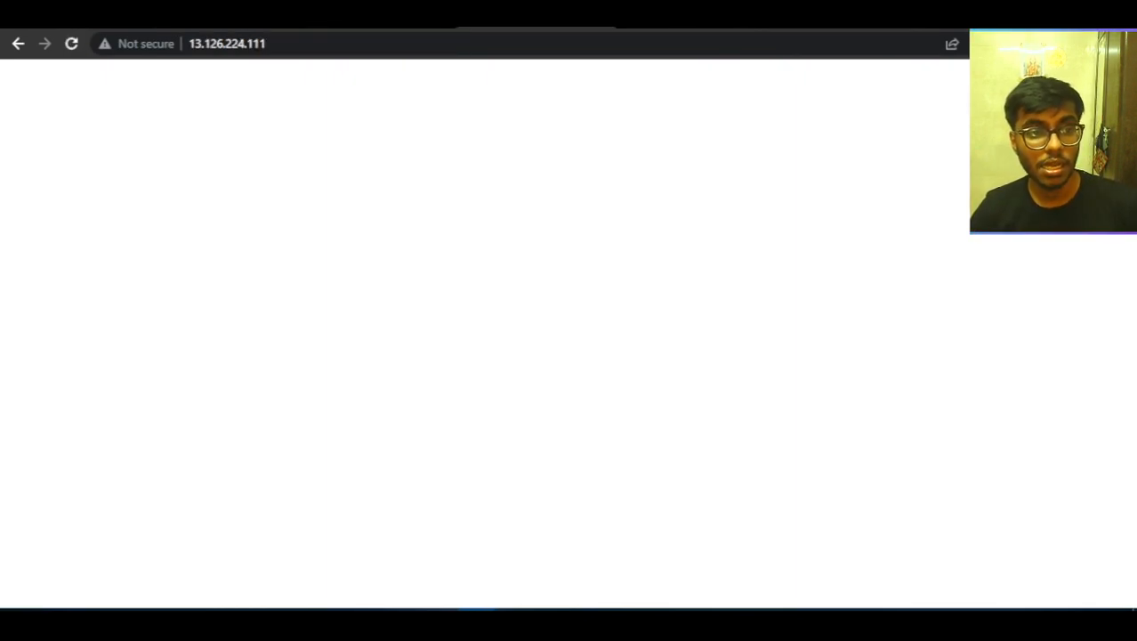
pyautogui.click(89, 18)
pyautogui.scroll(7, 91, 307)
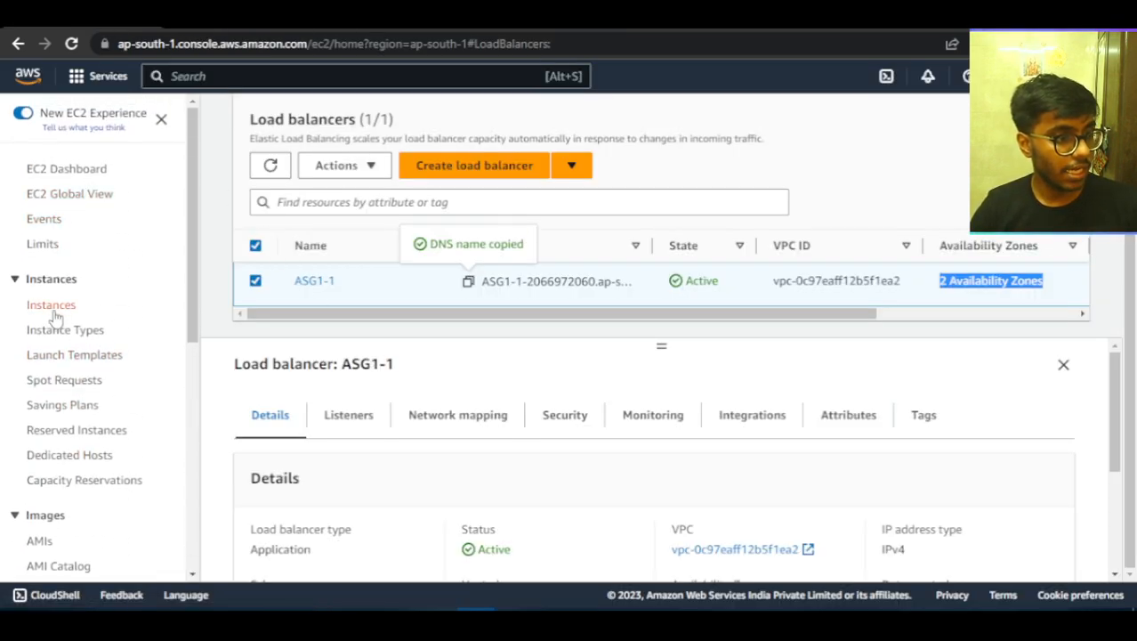
# Terminate instance i-0be2a169c916cb689 from the EC2 instances list and refresh the list.
pyautogui.click(50, 305)
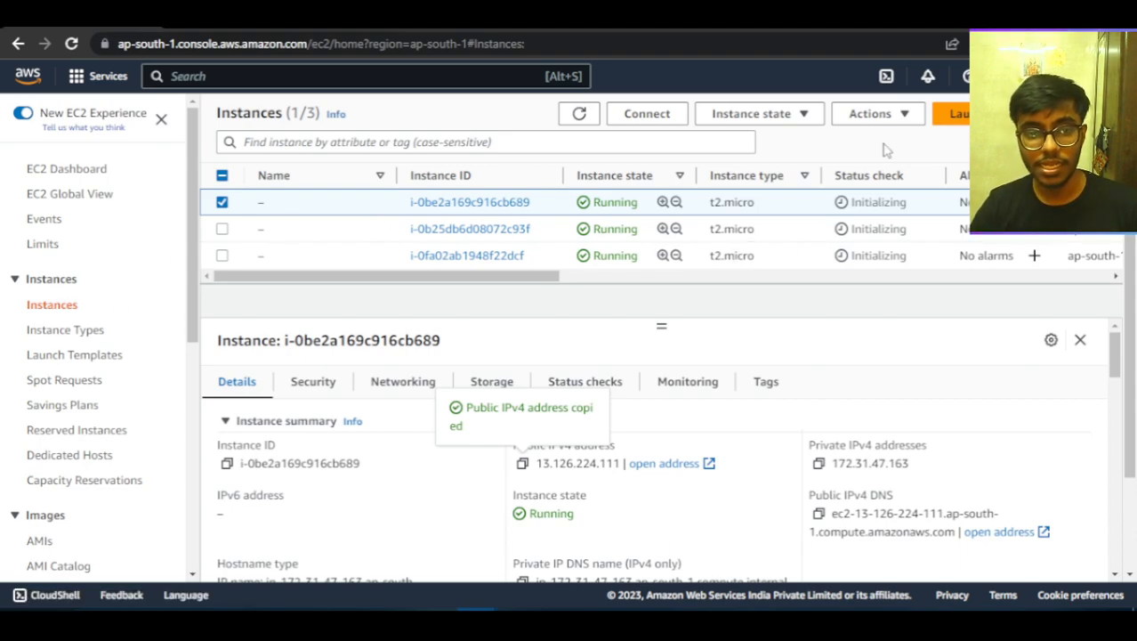
pyautogui.click(788, 116)
pyautogui.click(746, 252)
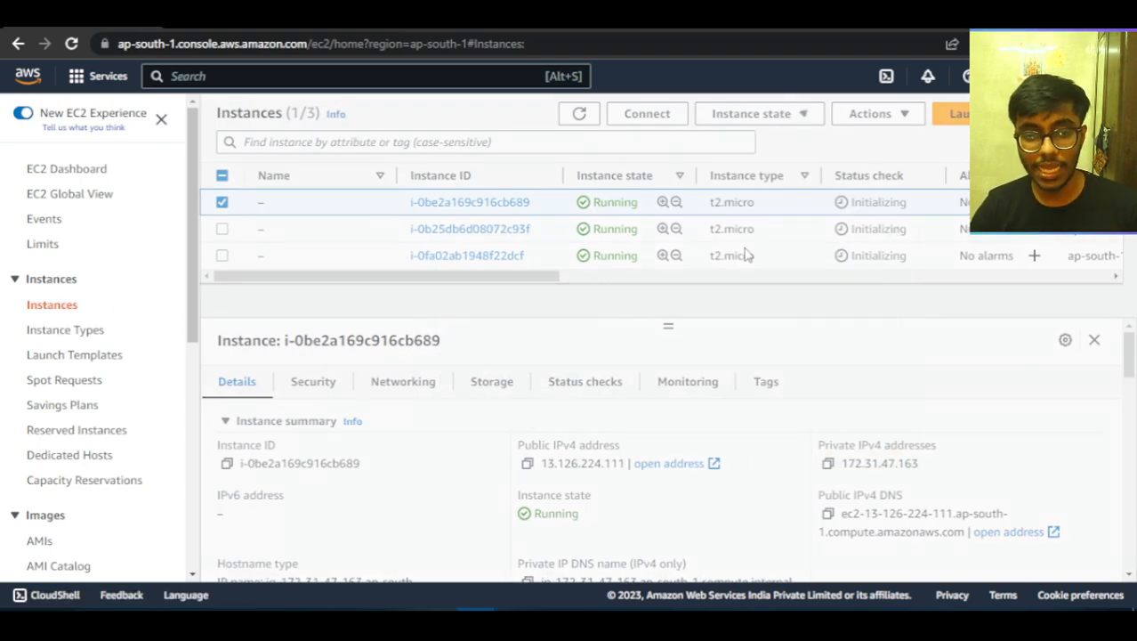
pyautogui.click(854, 454)
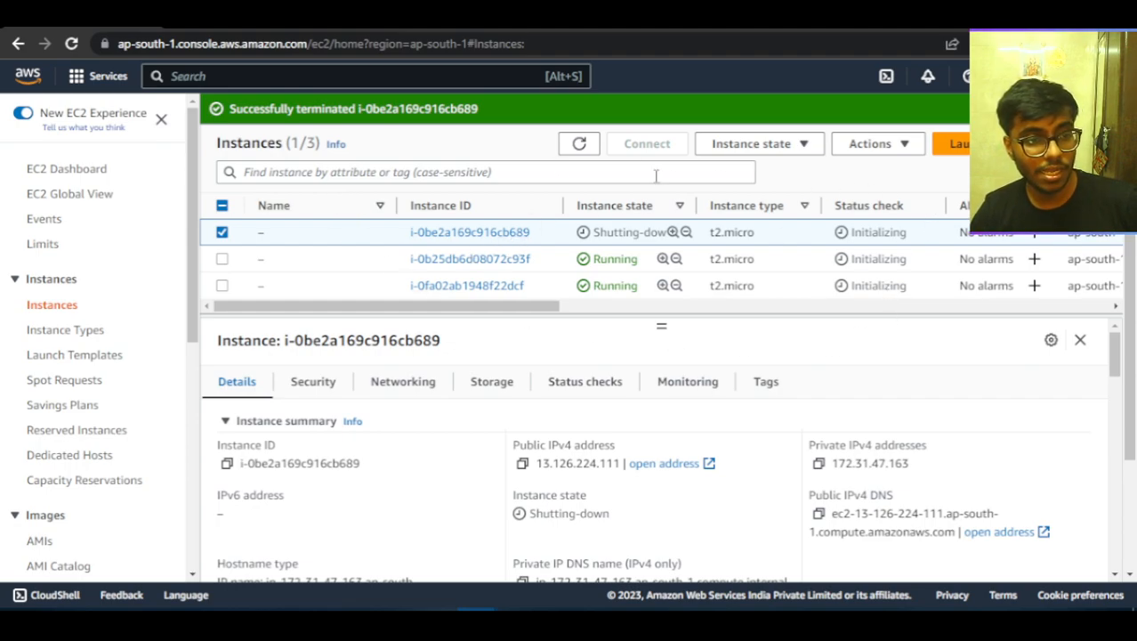
pyautogui.click(579, 145)
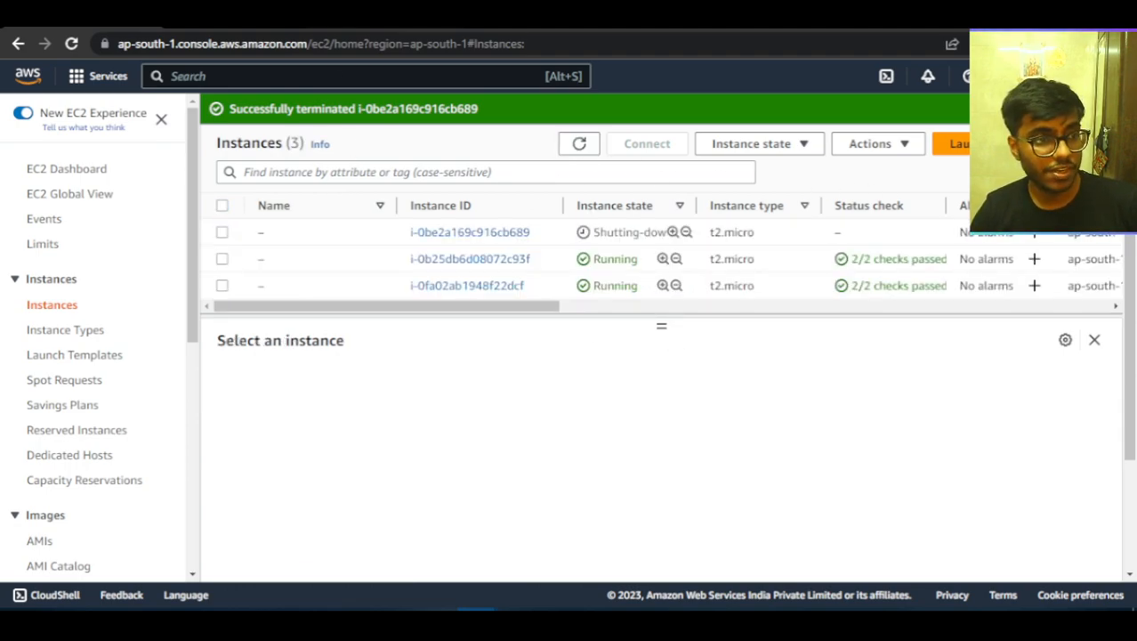
# Check the open instance pages at 13.234.21.70 and 13.232.159.244, and return to the EC2 instances list.
pyautogui.click(391, 17)
pyautogui.click(236, 17)
pyautogui.click(535, 18)
pyautogui.click(235, 18)
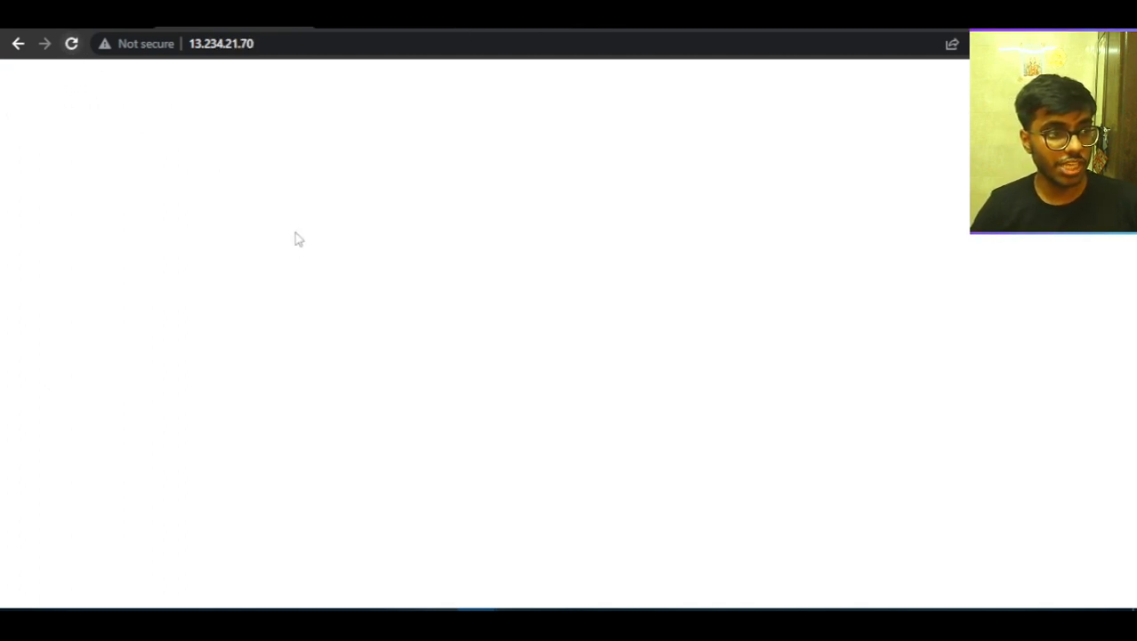
pyautogui.click(392, 17)
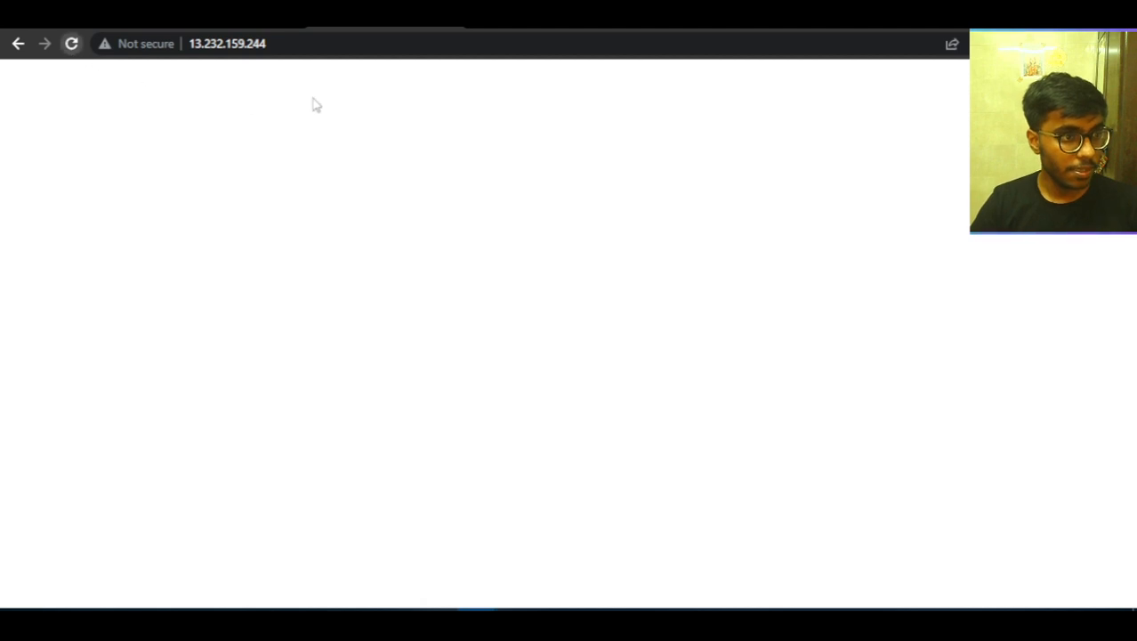
pyautogui.click(530, 18)
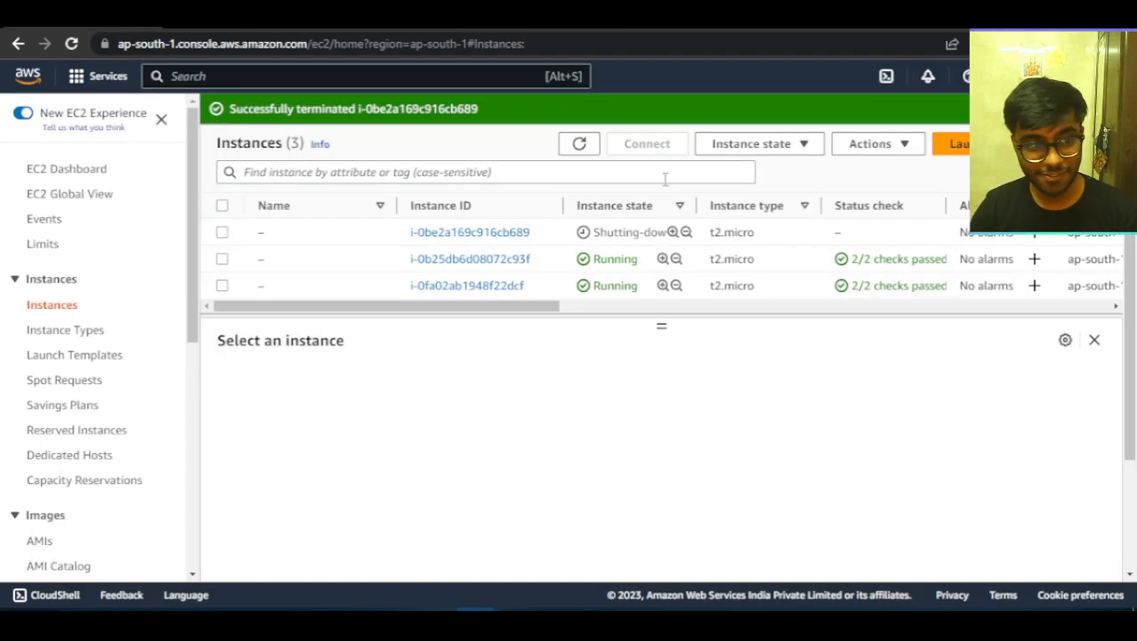
# Refresh the instances list, enlarge the list area and terminate instance i-0b25db6d08072c93f.
pyautogui.click(579, 147)
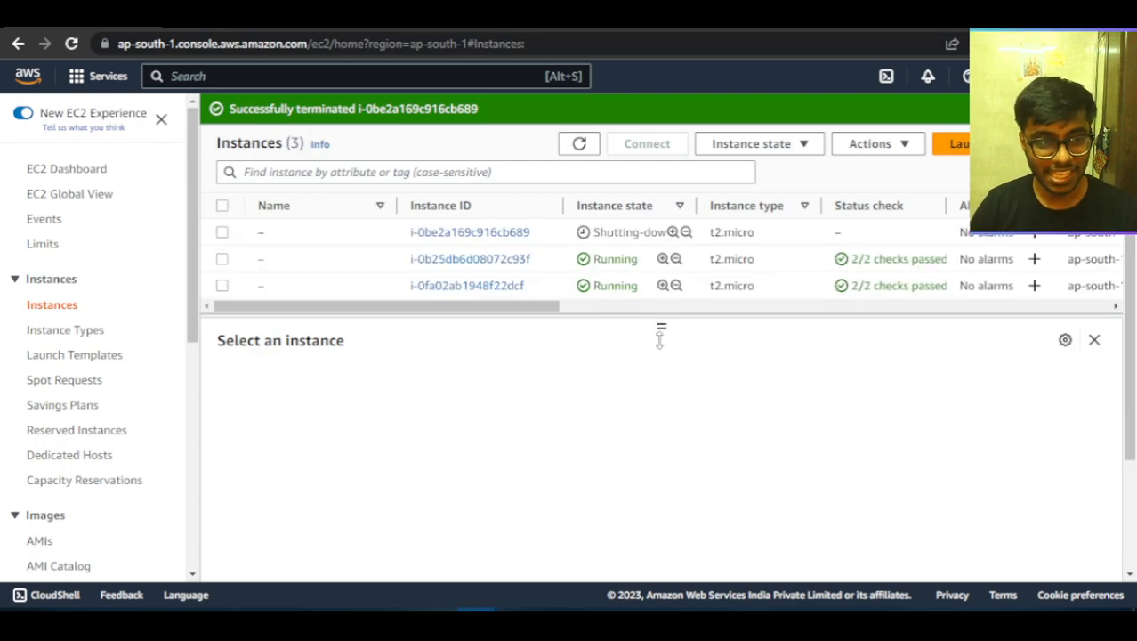
pyautogui.moveTo(659, 336); pyautogui.dragTo(648, 406)
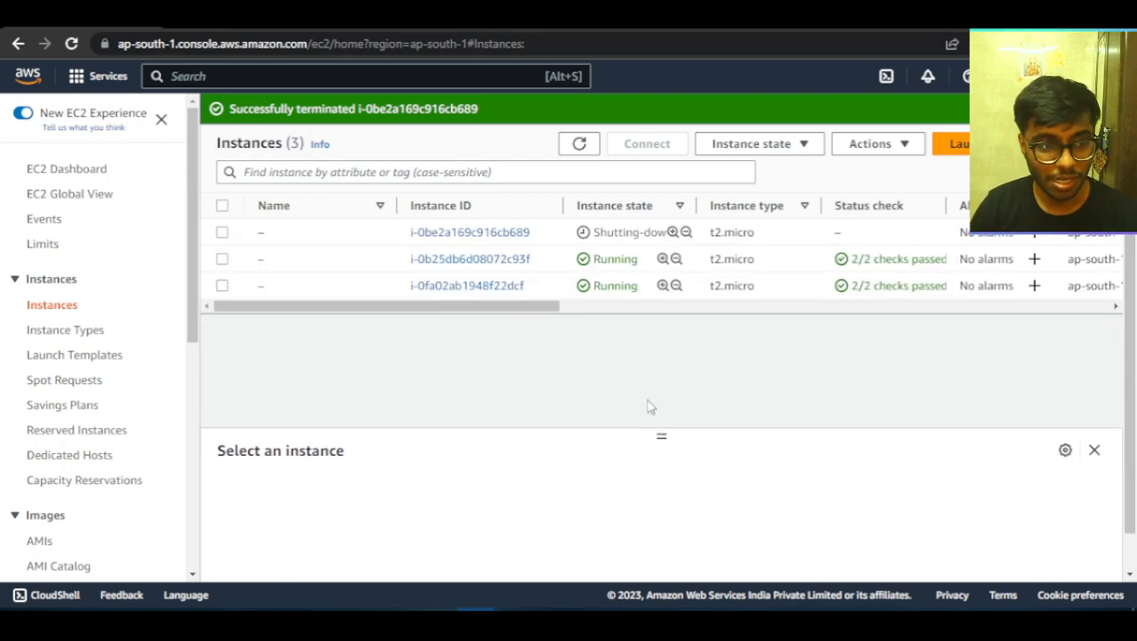
pyautogui.click(221, 259)
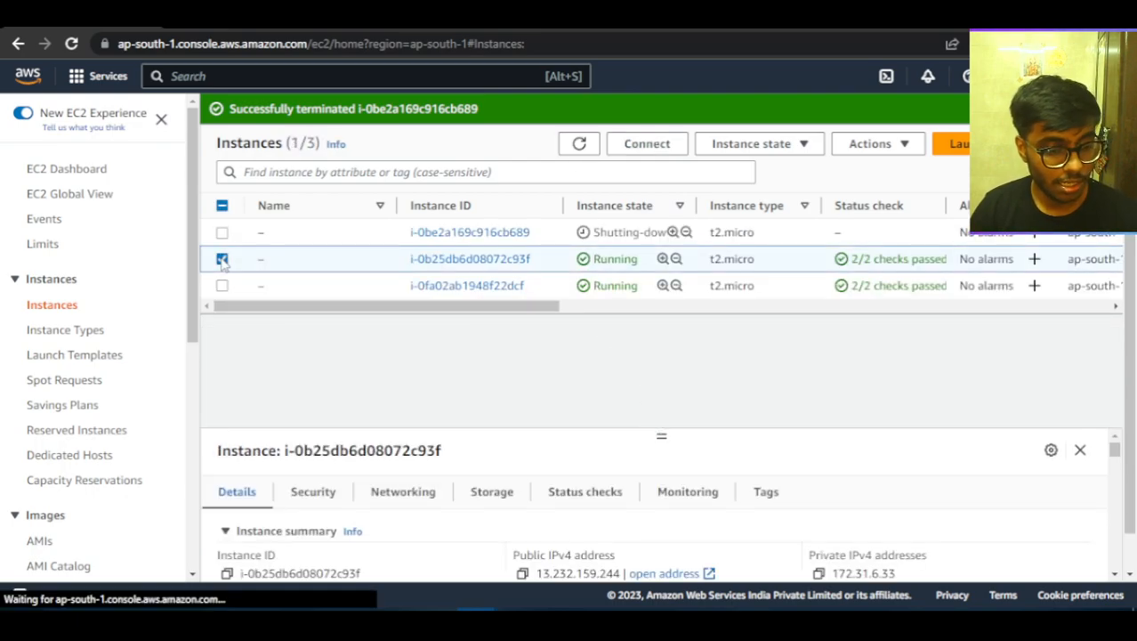
pyautogui.click(794, 150)
pyautogui.click(791, 273)
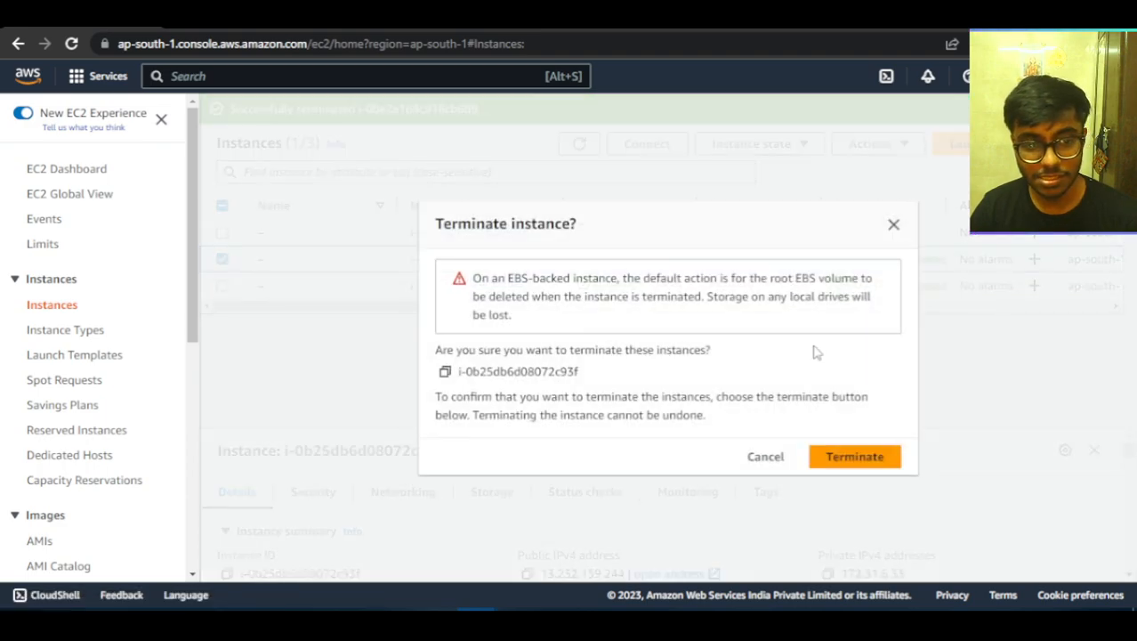
pyautogui.click(854, 456)
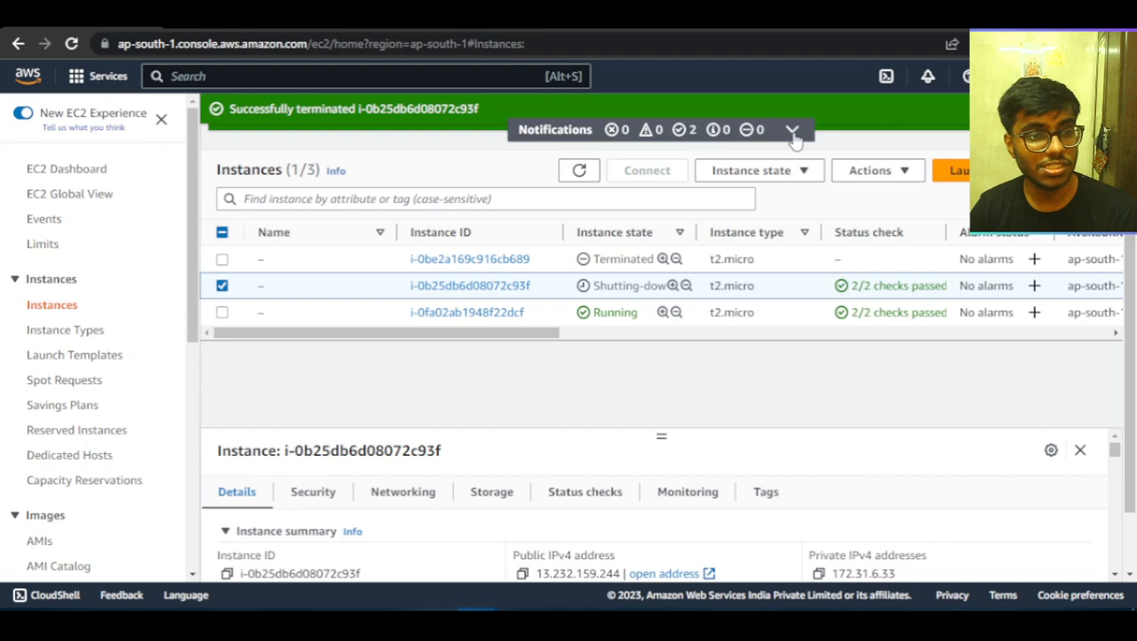
# Refresh the instances list to check the state of the terminated instances and look for replacements.
pyautogui.click(583, 172)
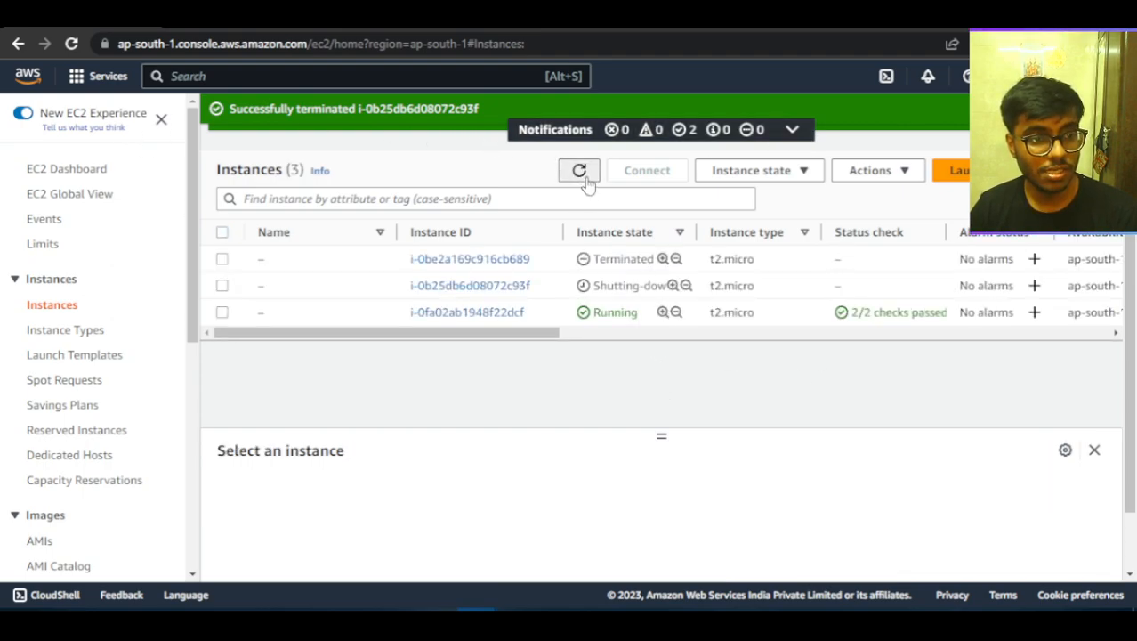
pyautogui.scroll(-3, 122, 476)
pyautogui.scroll(-3, 122, 476)
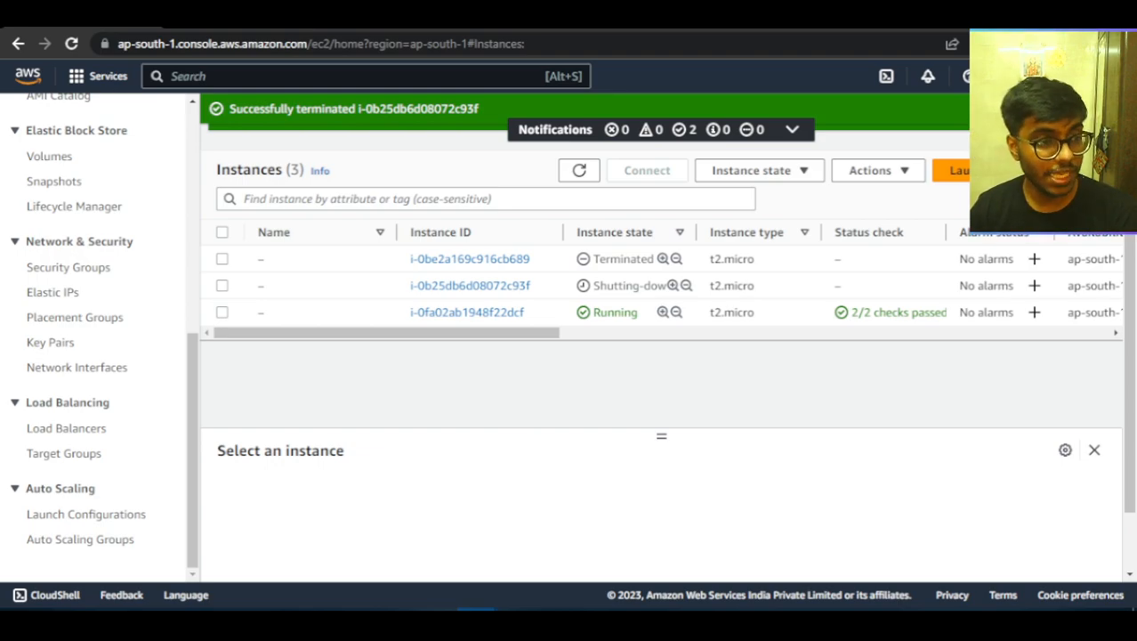
pyautogui.click(580, 170)
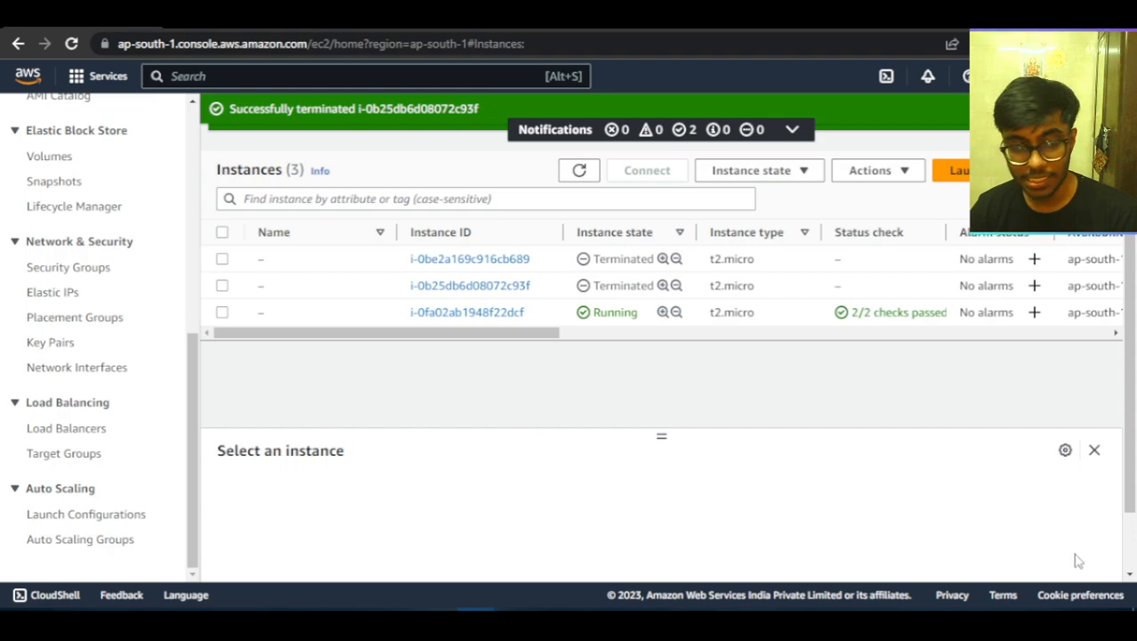
# Open the Auto Scaling groups list, select ASG1 and examine its status and desired, minimum and maximum capacity.
pyautogui.click(78, 538)
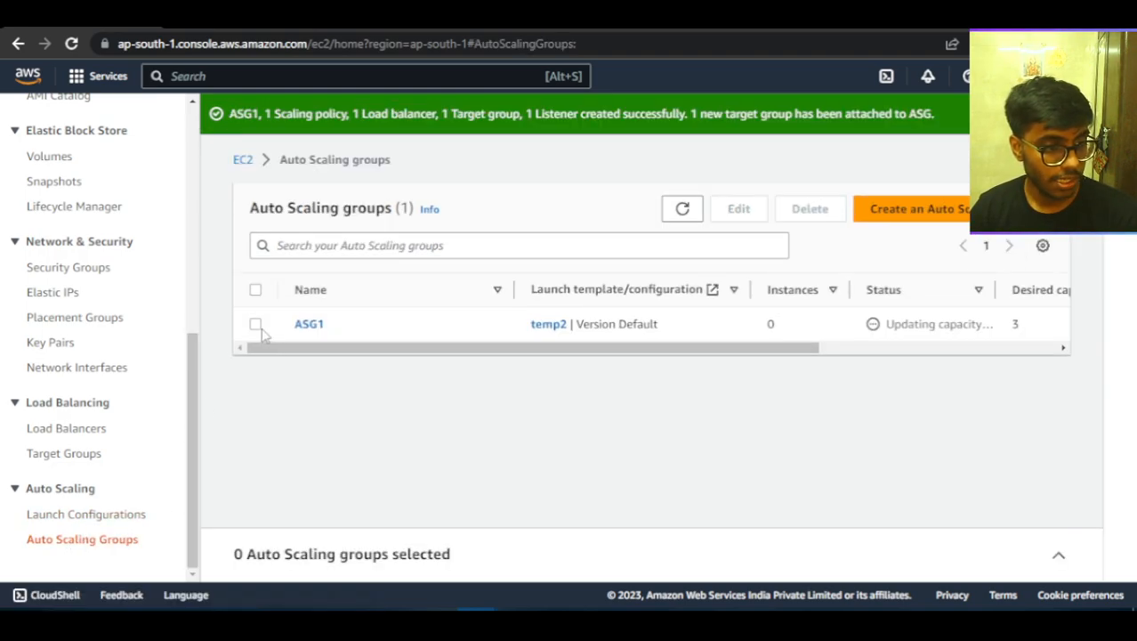
pyautogui.click(256, 325)
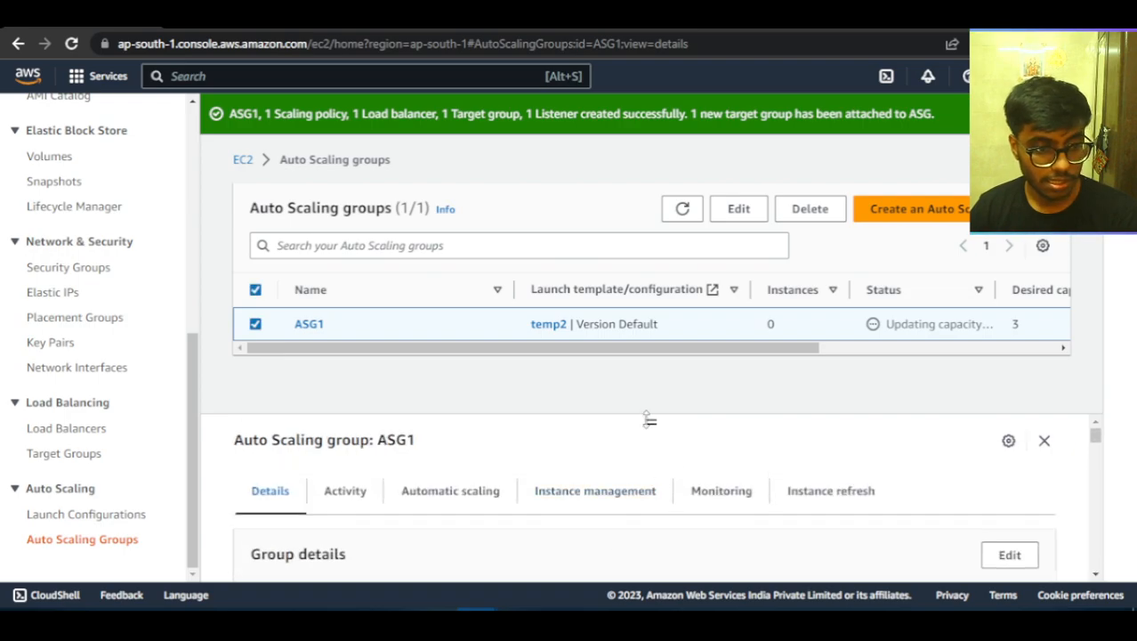
pyautogui.moveTo(649, 420); pyautogui.dragTo(645, 274)
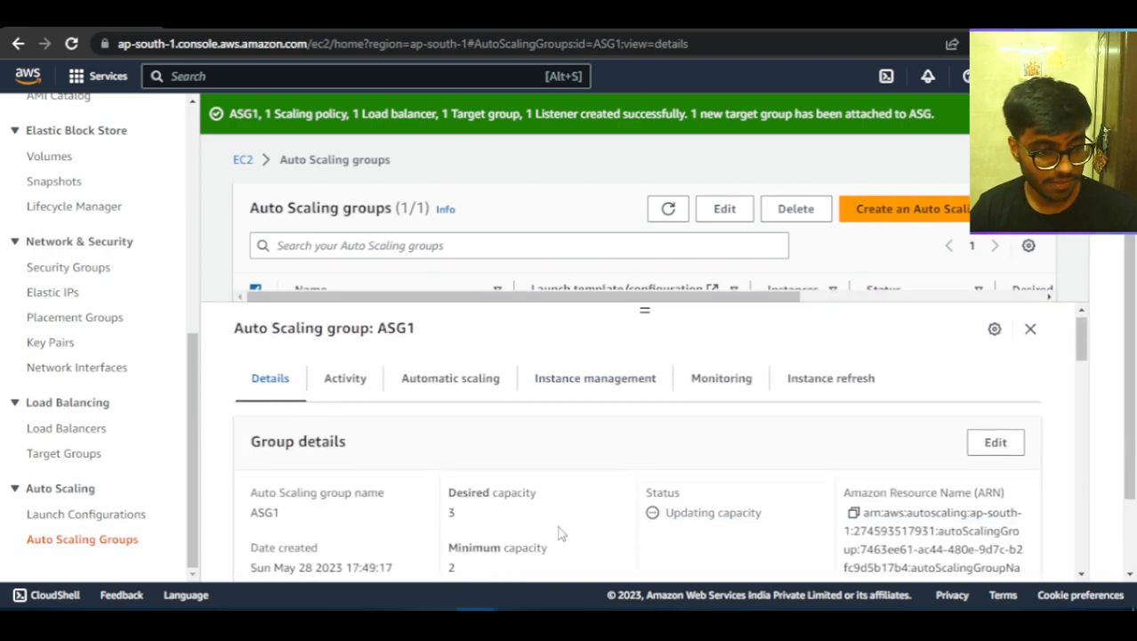
pyautogui.scroll(-3, 561, 532)
pyautogui.scroll(3, 561, 533)
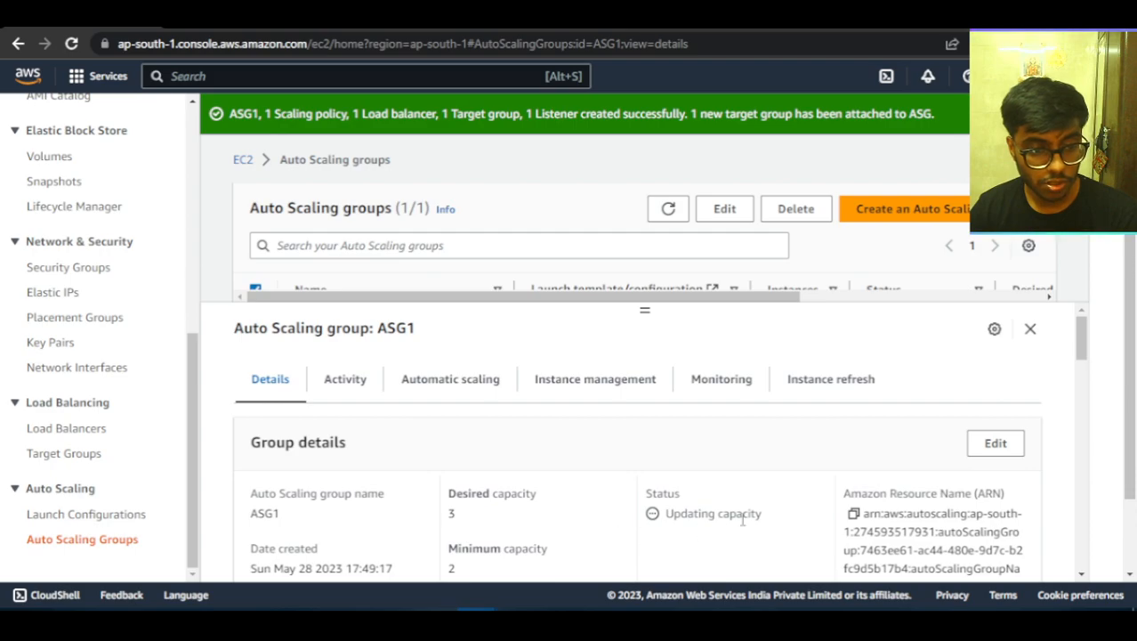
pyautogui.scroll(-3, 738, 523)
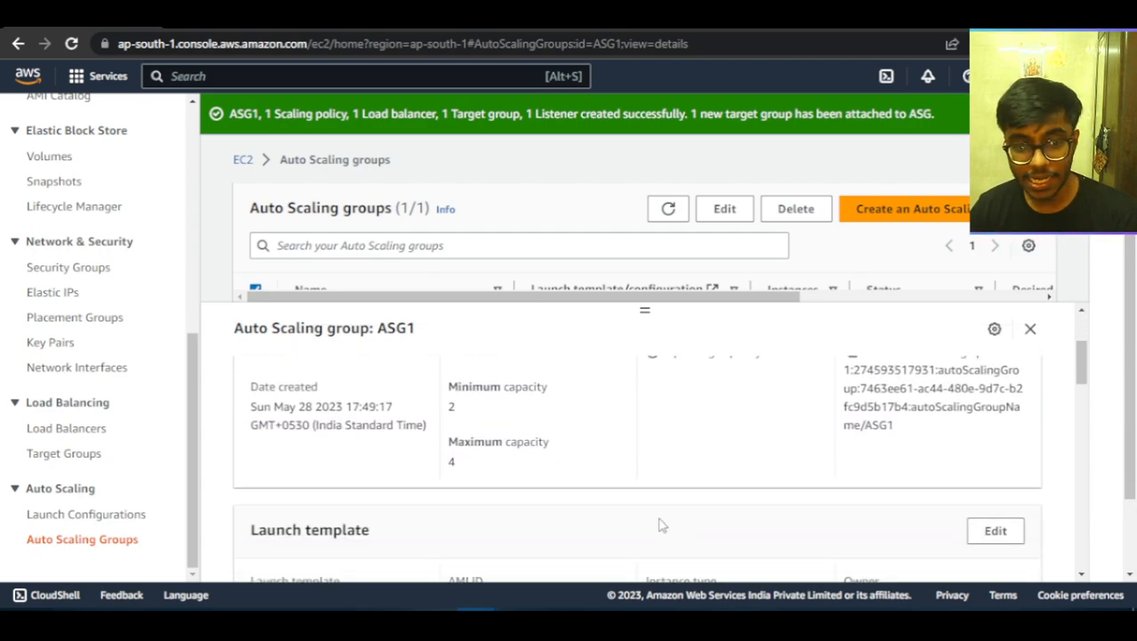
pyautogui.scroll(3, 659, 525)
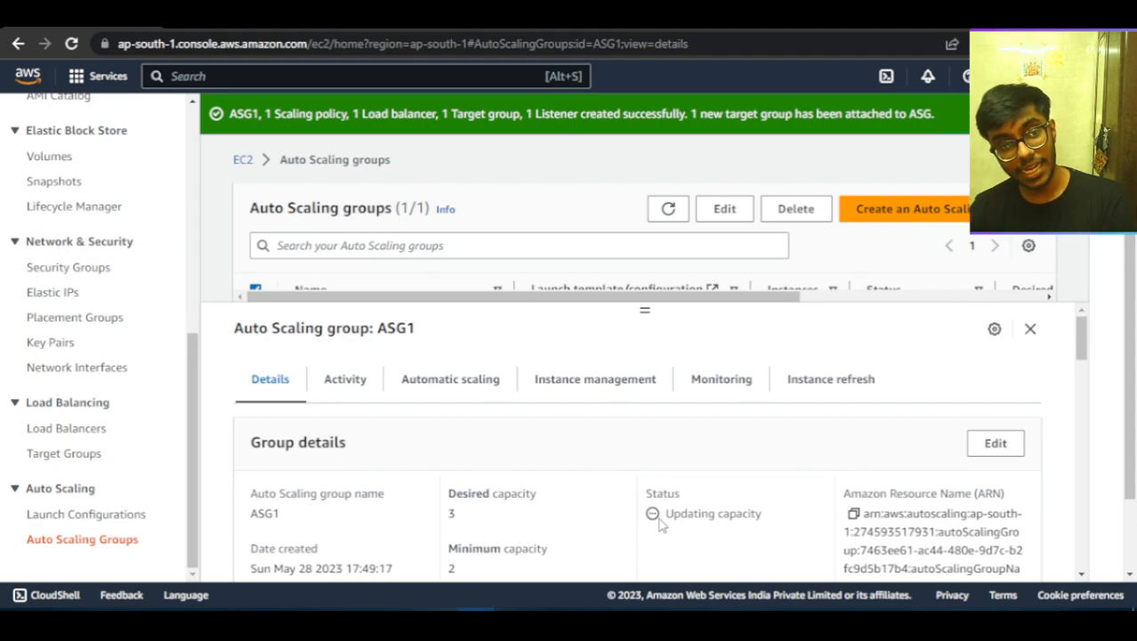
# Check the website through the load balancer DNS page and at 13.234.21.70, and return to the EC2 console.
pyautogui.click(706, 21)
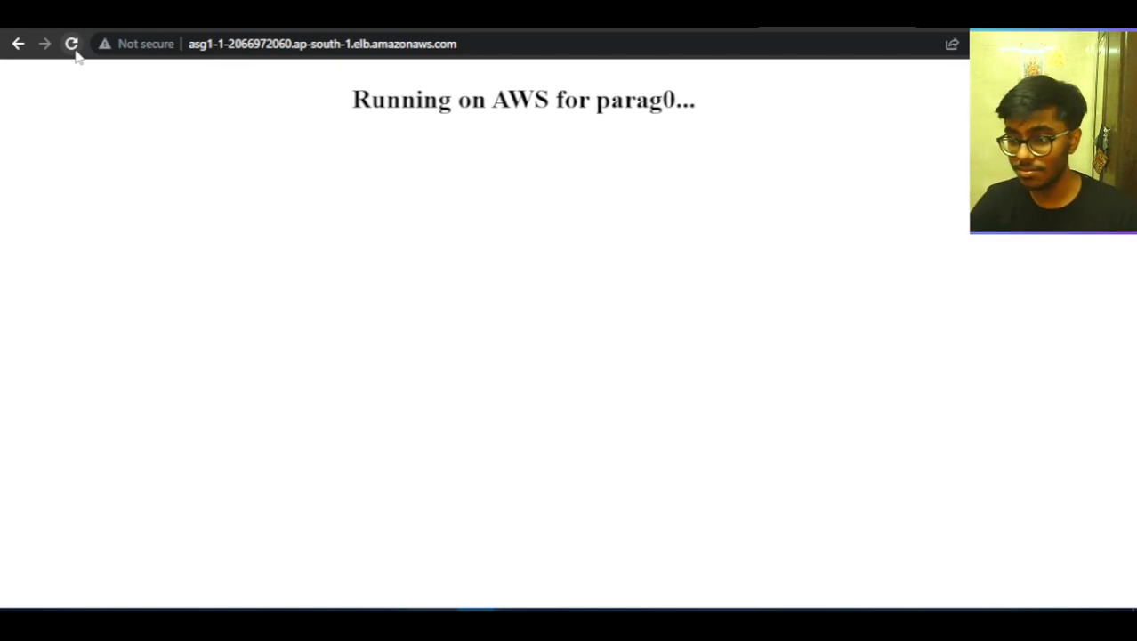
pyautogui.click(263, 16)
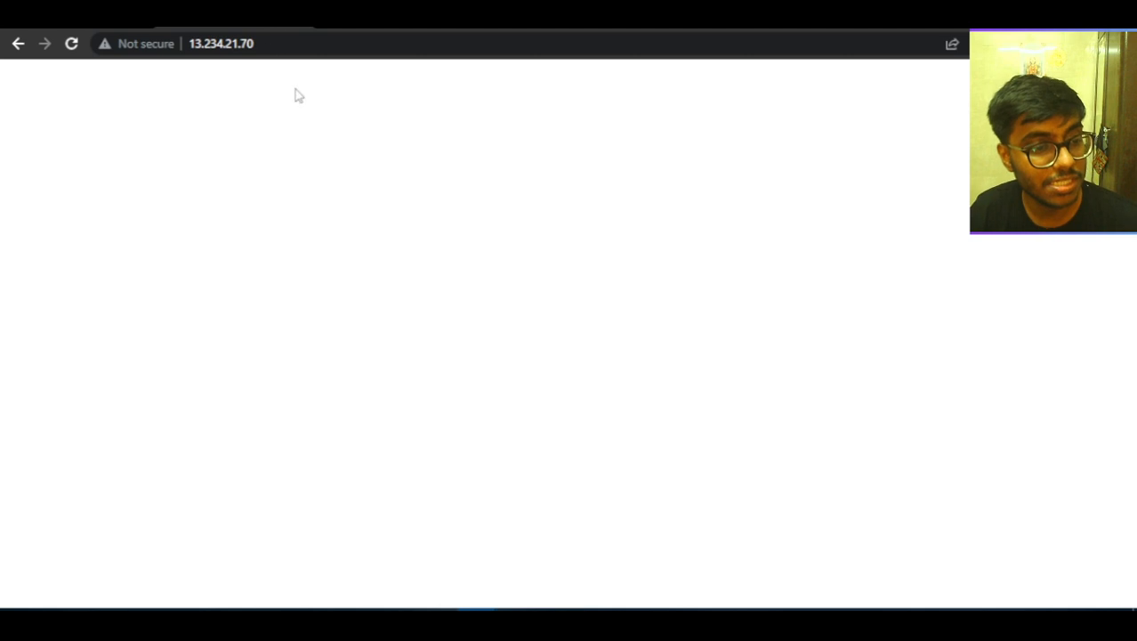
pyautogui.click(206, 16)
# Reopen the EC2 instances list and refresh it repeatedly to check whether new instances have launched.
pyautogui.scroll(5, 81, 474)
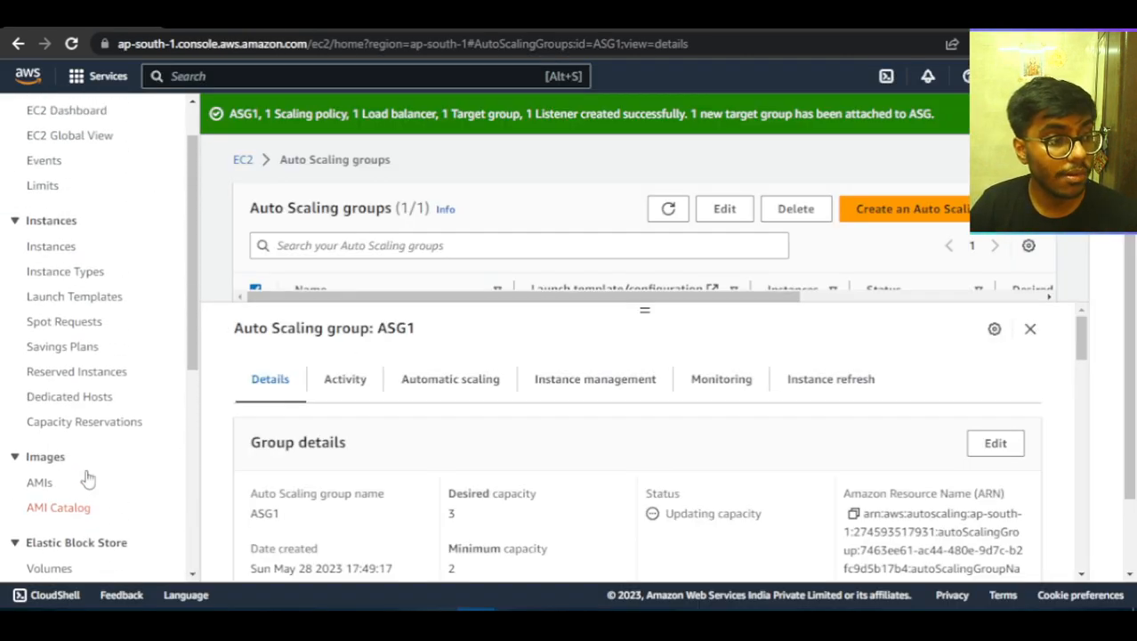
pyautogui.click(61, 304)
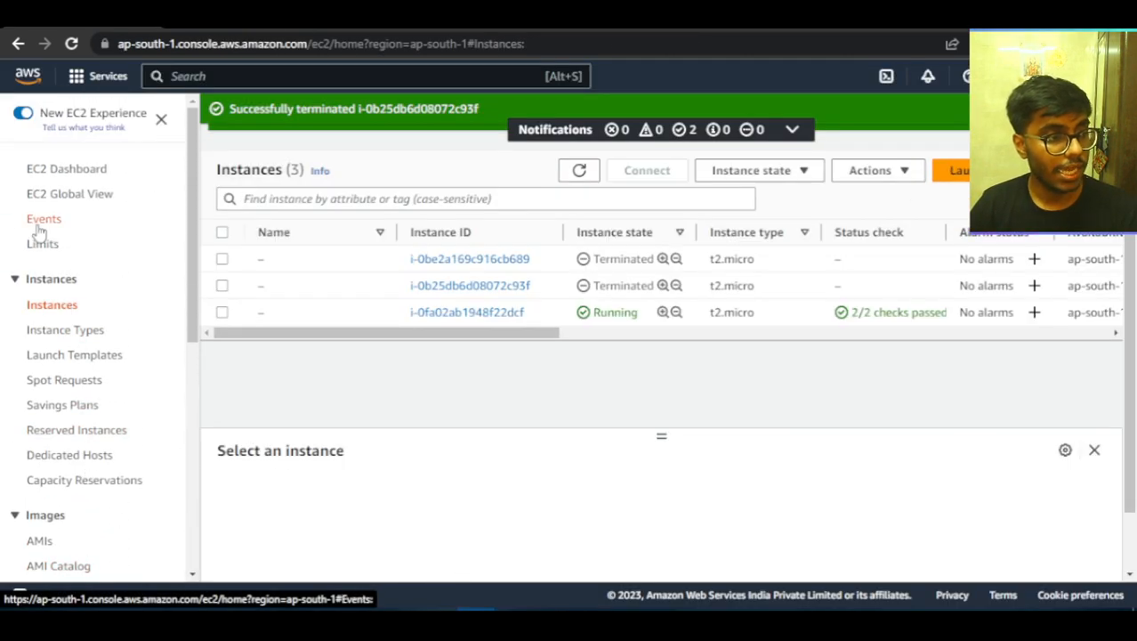
pyautogui.click(579, 171)
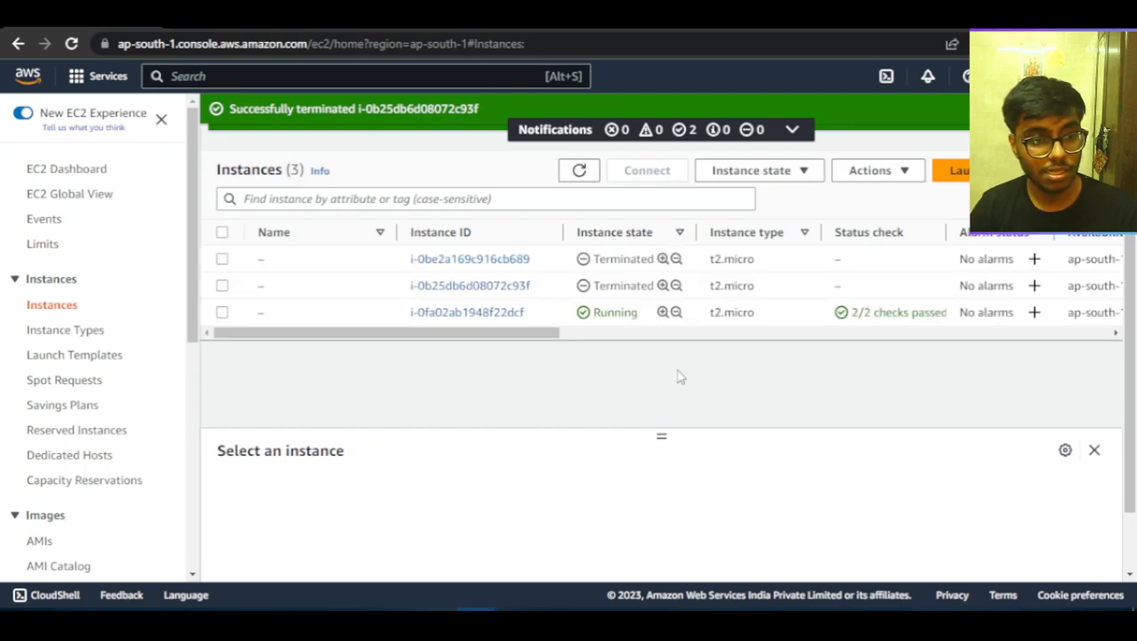
pyautogui.click(580, 170)
pyautogui.doubleClick(580, 169)
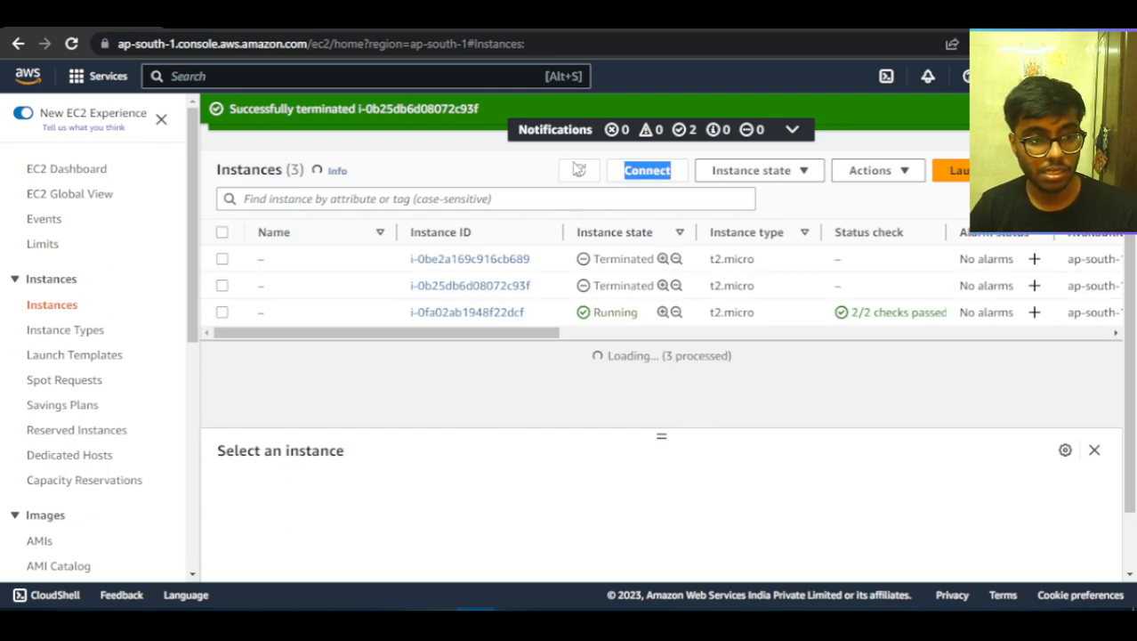
# Open the target groups and examine ASG1-1's details and target health counts.
pyautogui.scroll(-5, 133, 462)
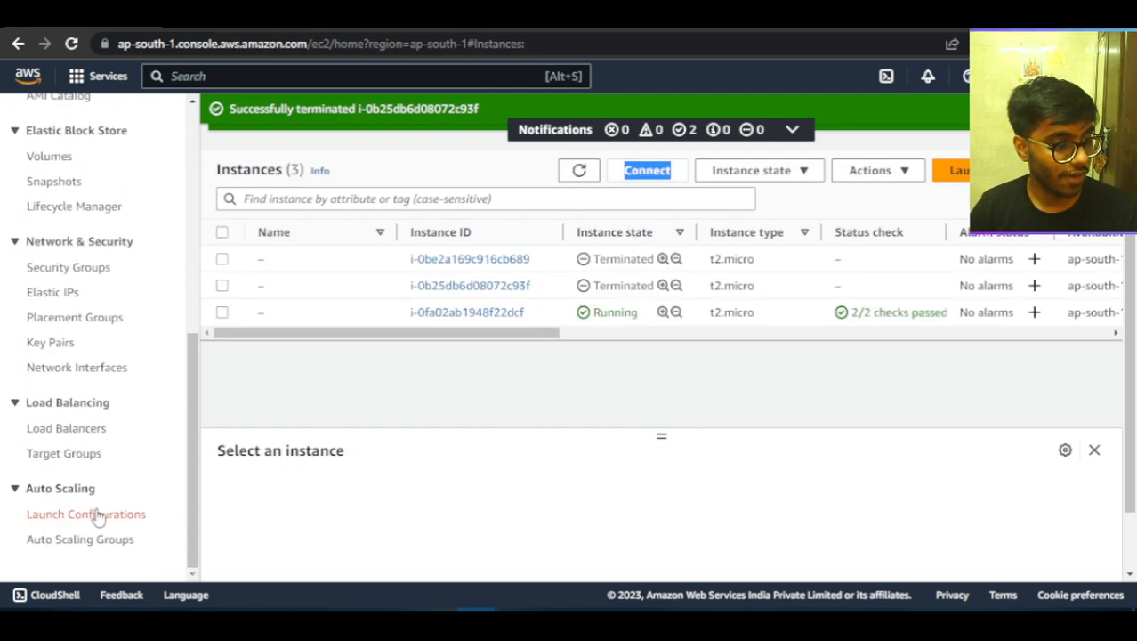
pyautogui.click(74, 454)
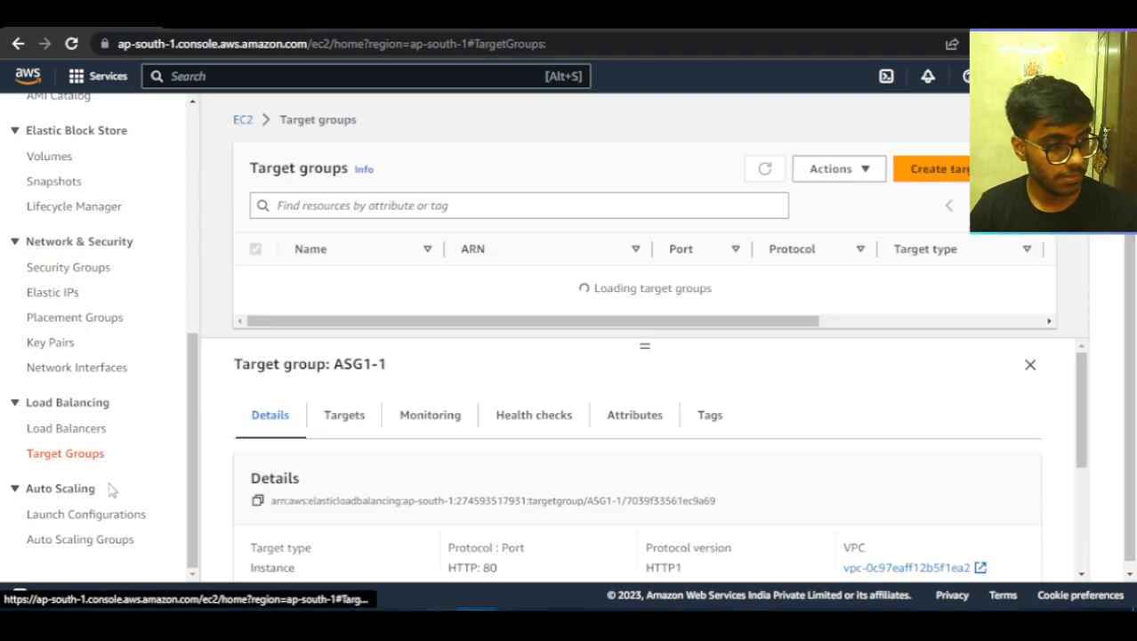
pyautogui.scroll(-3, 645, 455)
pyautogui.scroll(-1, 651, 454)
pyautogui.scroll(4, 652, 475)
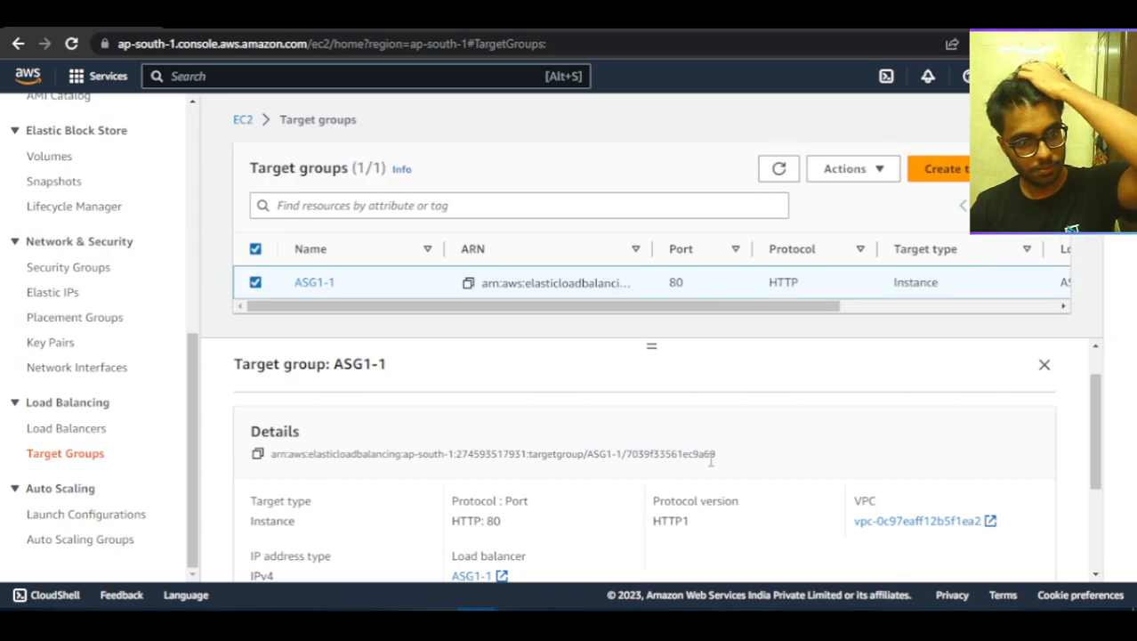
pyautogui.scroll(-2, 710, 463)
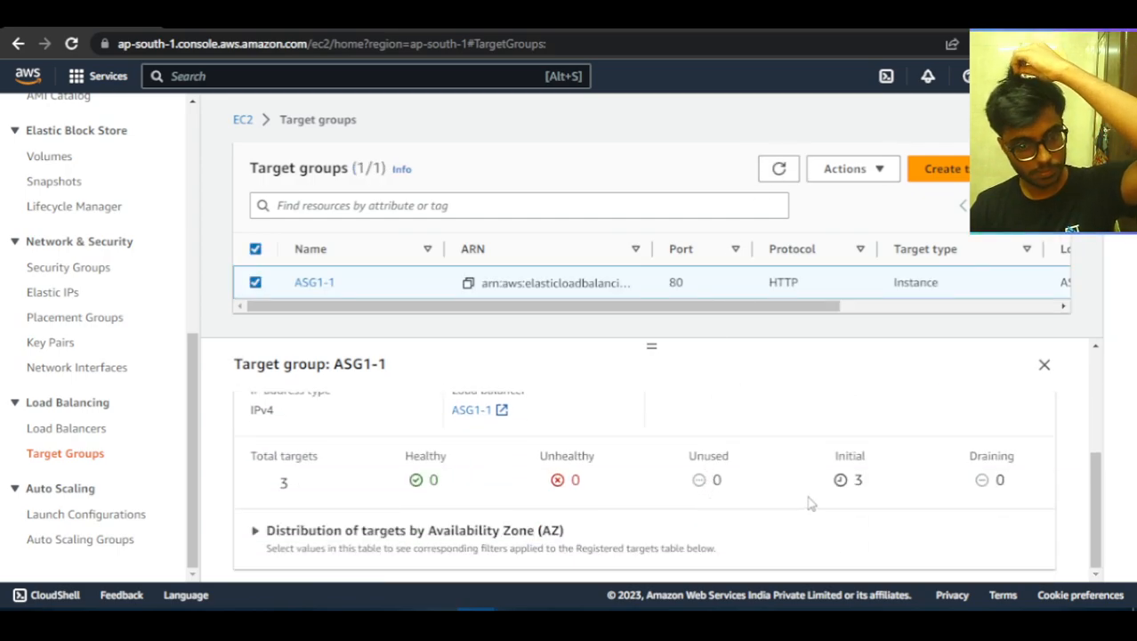
# Reload the target groups page, select ASG1-1 to recheck its target health counts, and open its monitoring metrics.
pyautogui.click(71, 42)
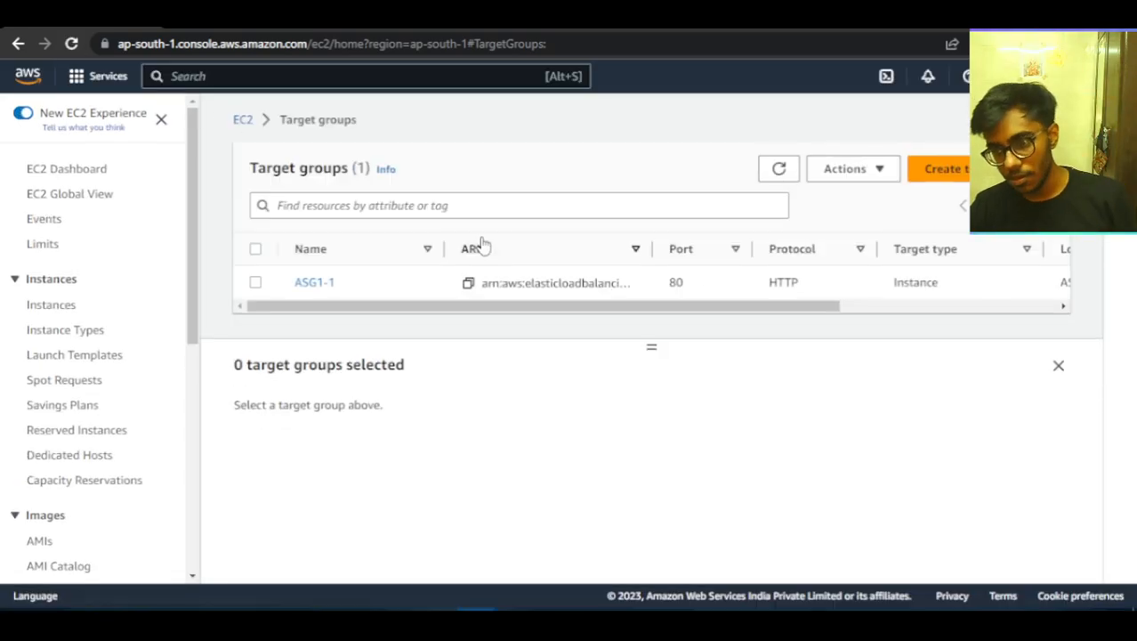
pyautogui.click(256, 283)
pyautogui.scroll(-5, 605, 491)
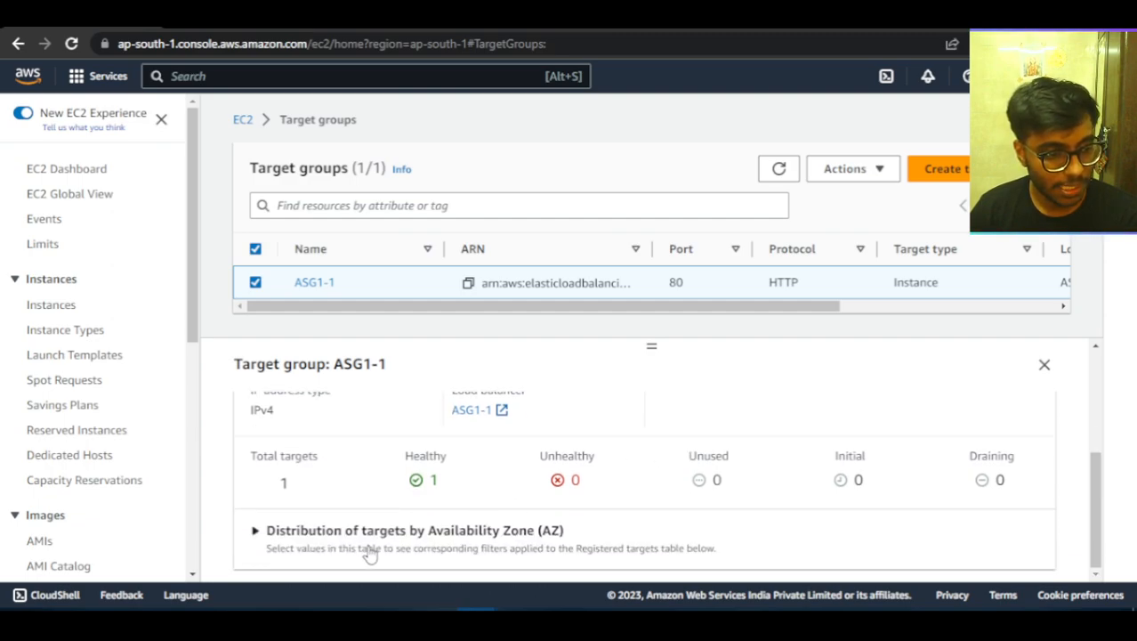
pyautogui.scroll(5, 859, 530)
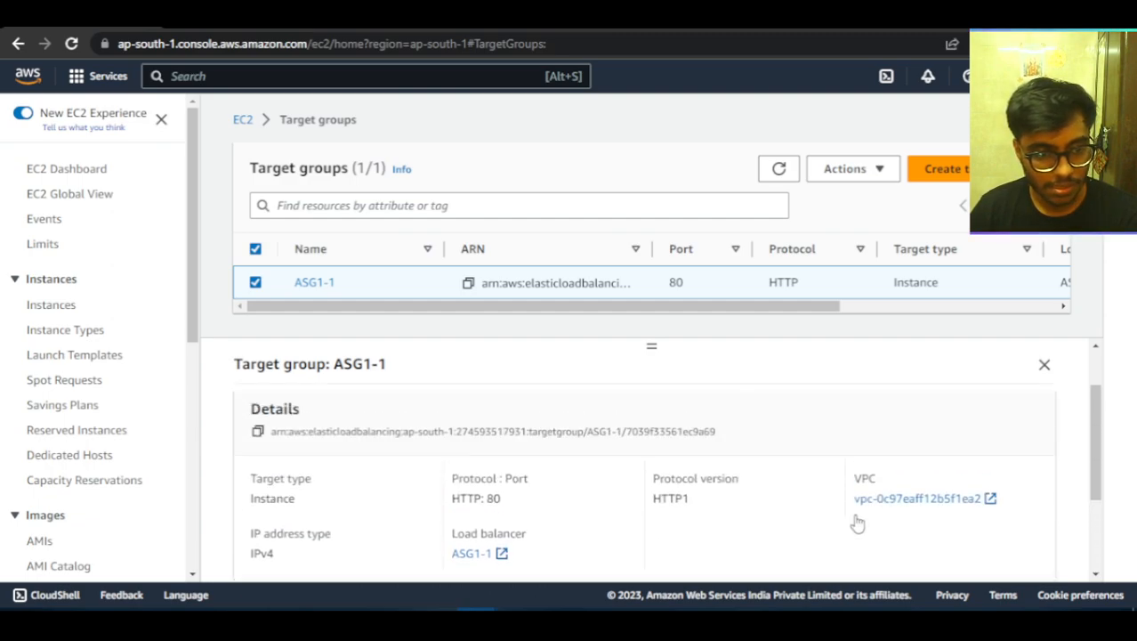
pyautogui.click(432, 414)
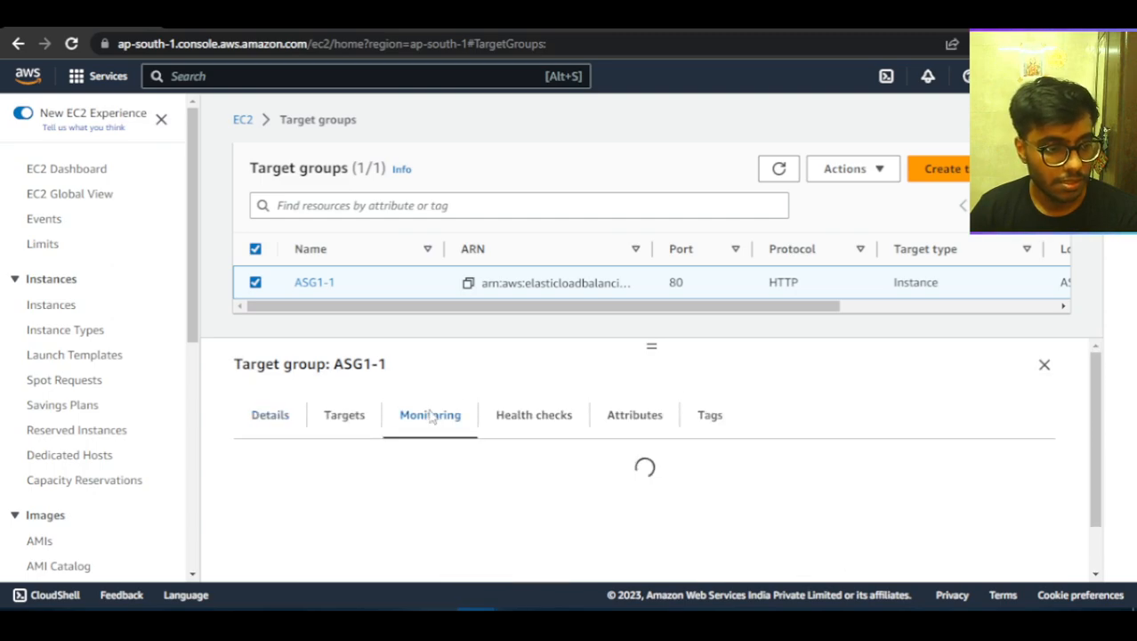
# Refresh the target groups list and examine ASG1-1's monitoring charts, details and target health counts.
pyautogui.click(778, 177)
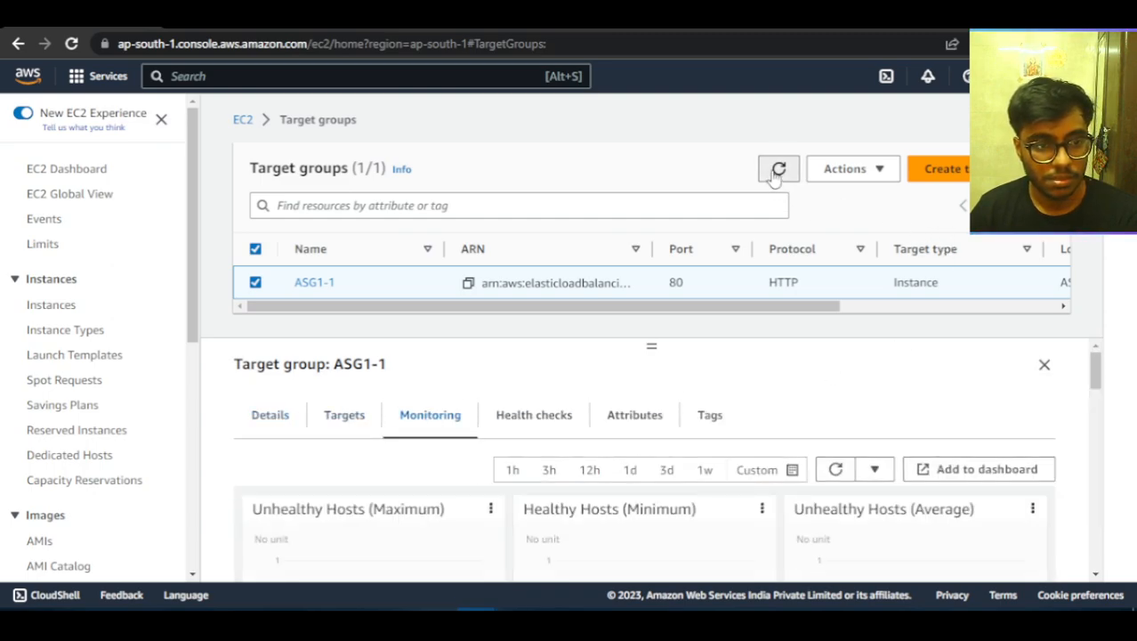
pyautogui.scroll(-3, 797, 453)
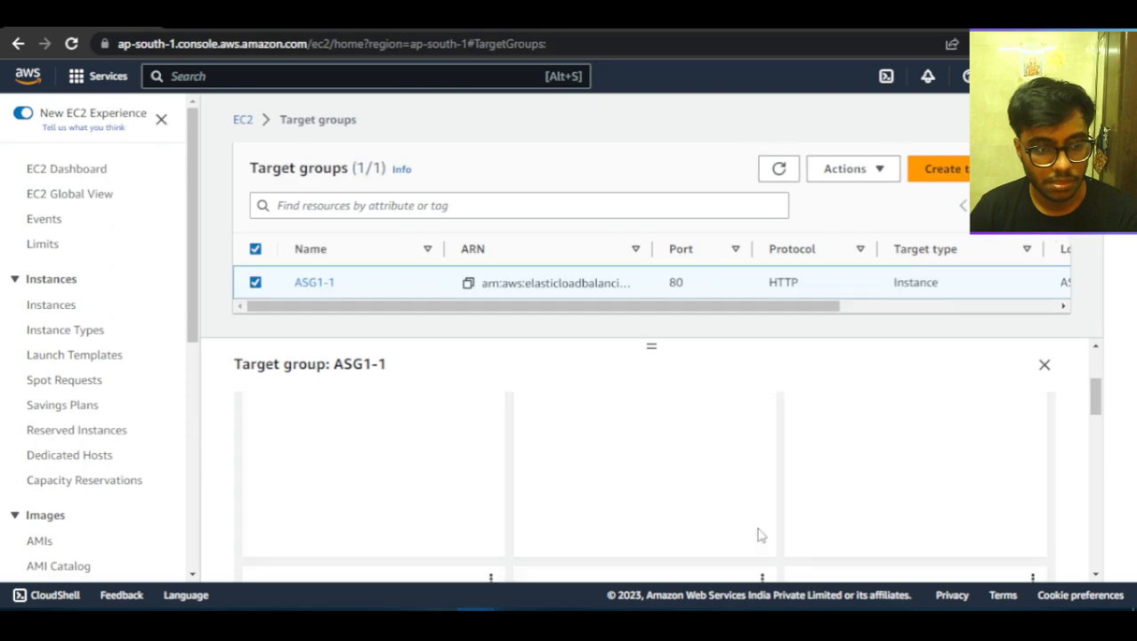
pyautogui.scroll(3, 609, 483)
pyautogui.click(284, 425)
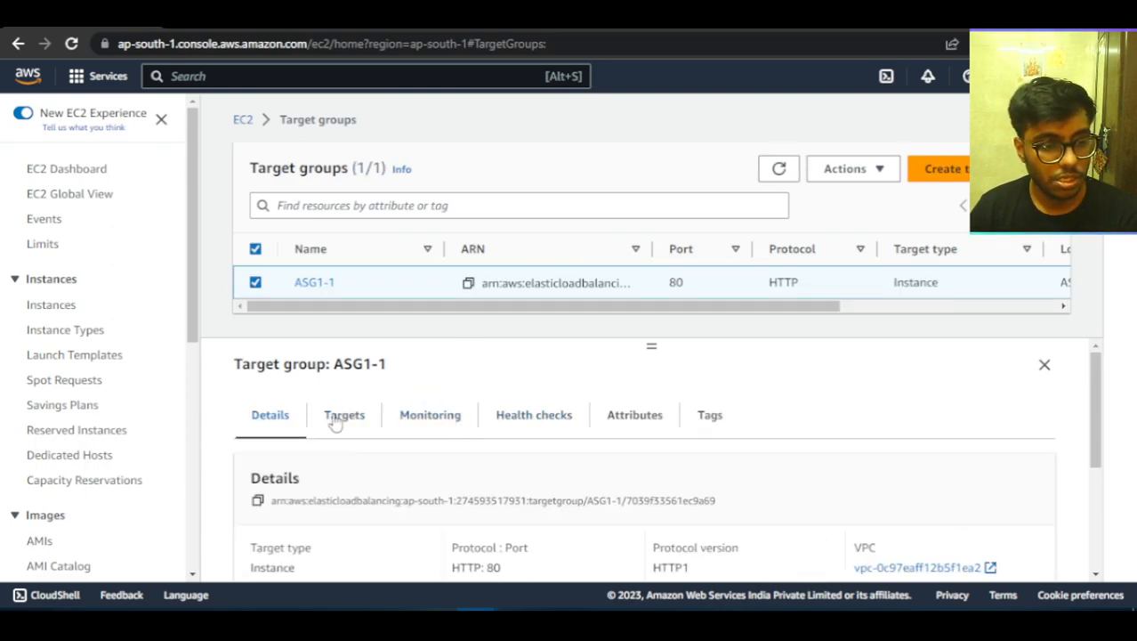
pyautogui.moveTo(655, 345); pyautogui.dragTo(647, 259)
pyautogui.scroll(-3, 673, 541)
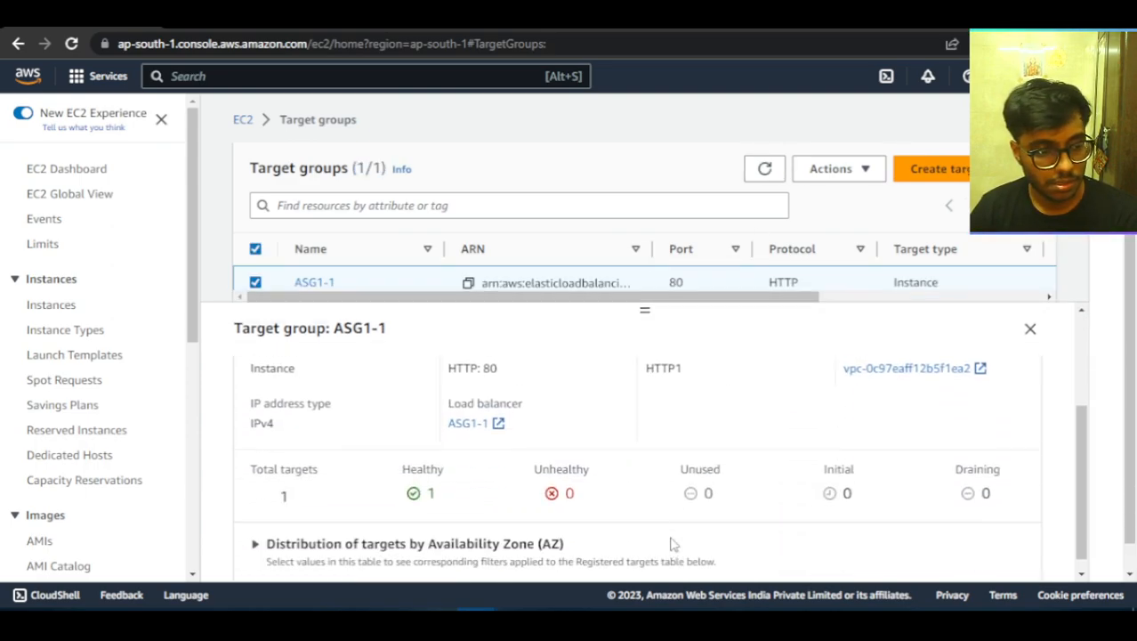
pyautogui.scroll(3, 639, 543)
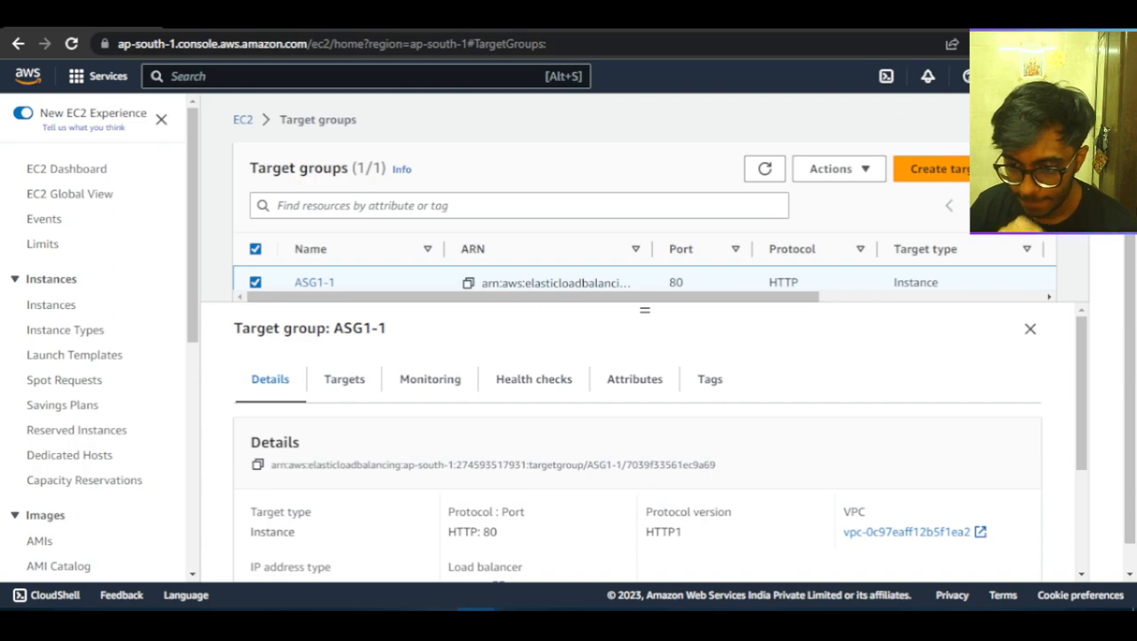
# Open the Auto Scaling groups page, select ASG1, refresh the list and examine its group details.
pyautogui.scroll(-5, 122, 381)
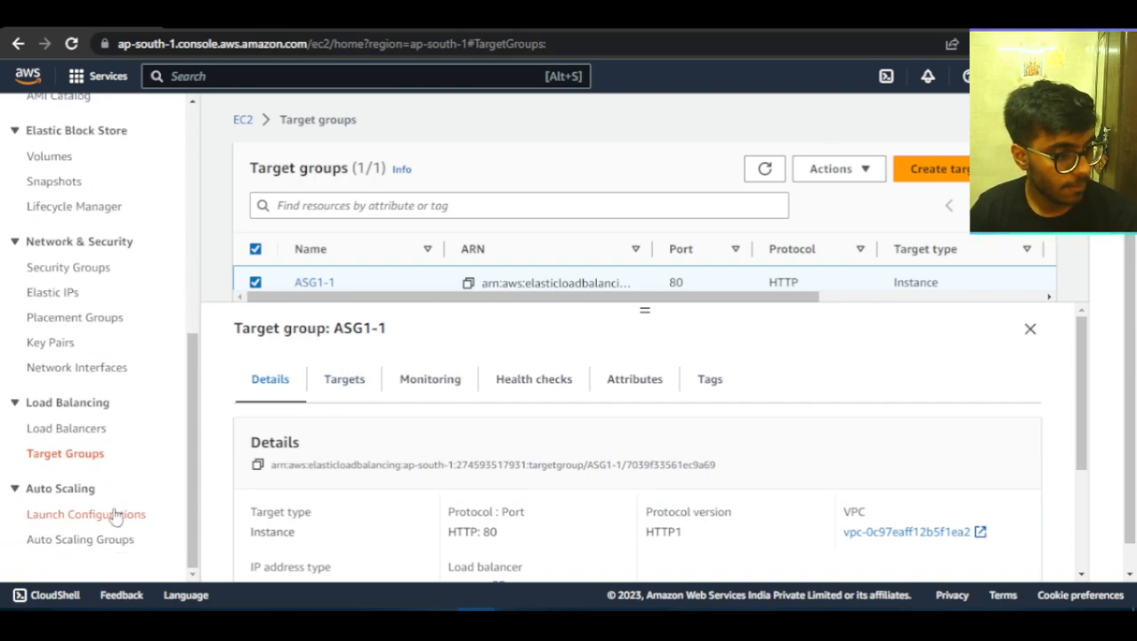
pyautogui.click(78, 539)
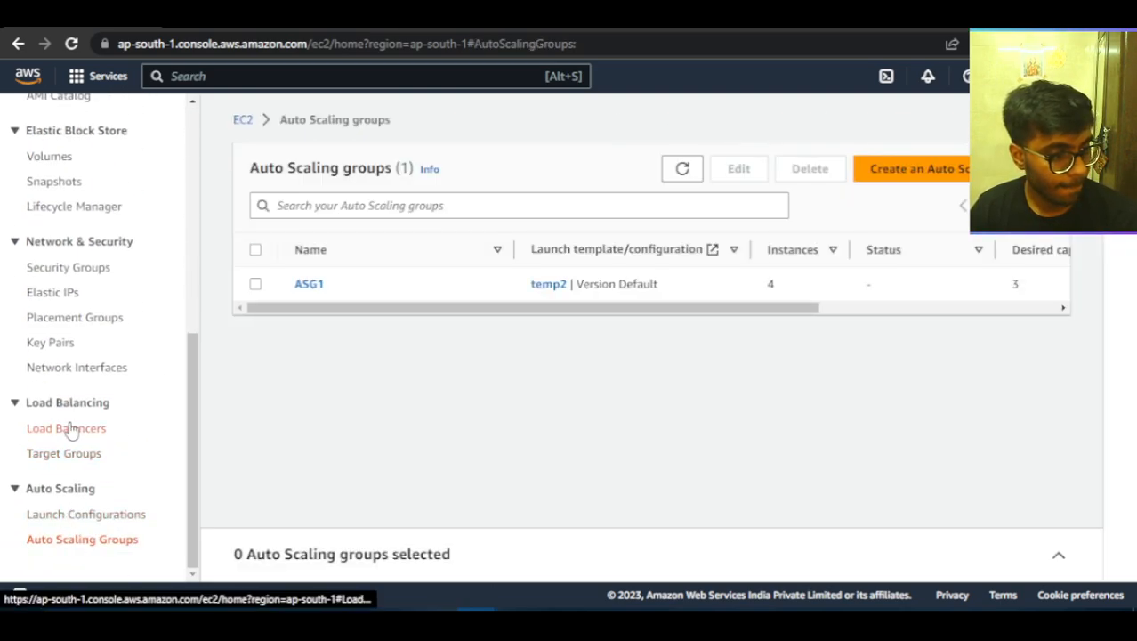
pyautogui.click(257, 284)
pyautogui.click(666, 170)
pyautogui.scroll(-3, 686, 486)
pyautogui.scroll(3, 686, 488)
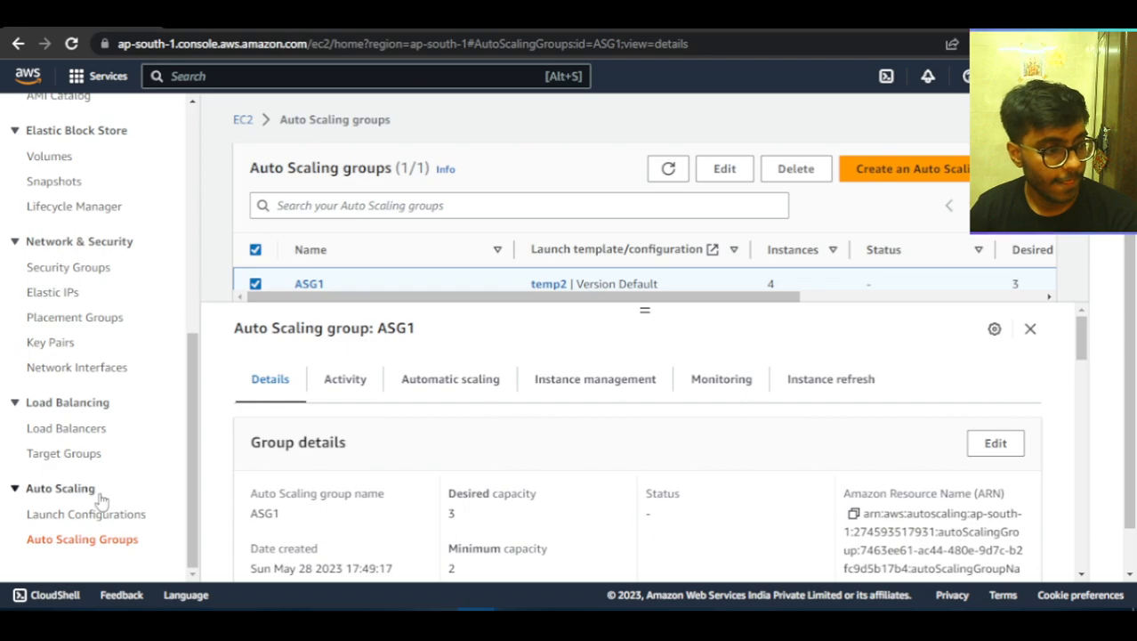
# Return to the target groups, recheck ASG1-1's target health counts and reload the page.
pyautogui.click(83, 522)
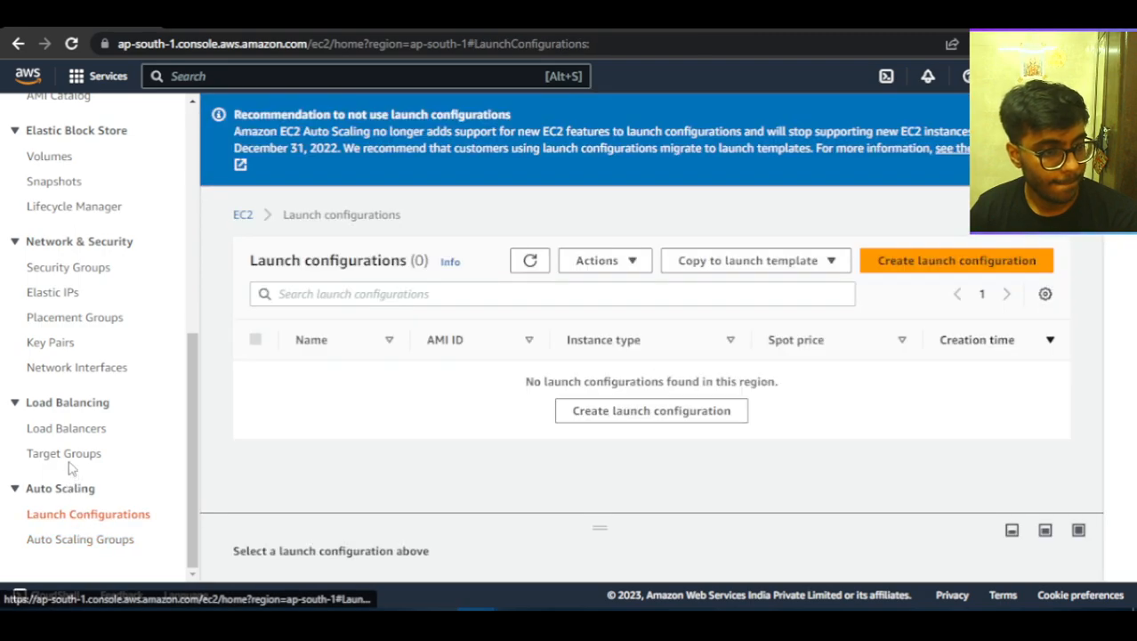
pyautogui.click(68, 456)
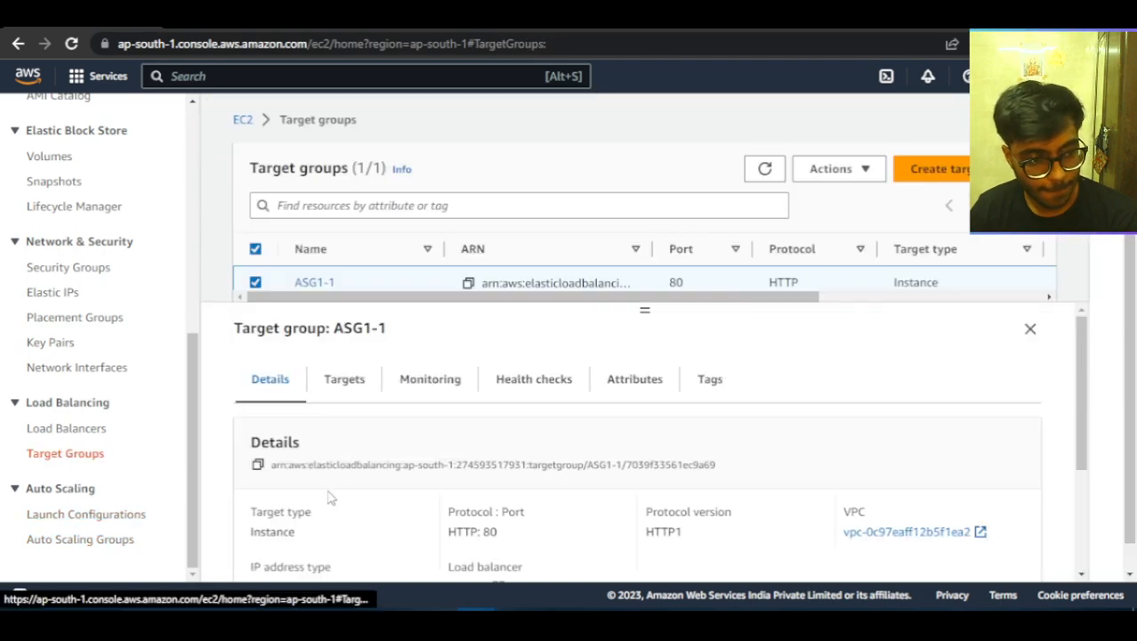
pyautogui.scroll(-2, 331, 497)
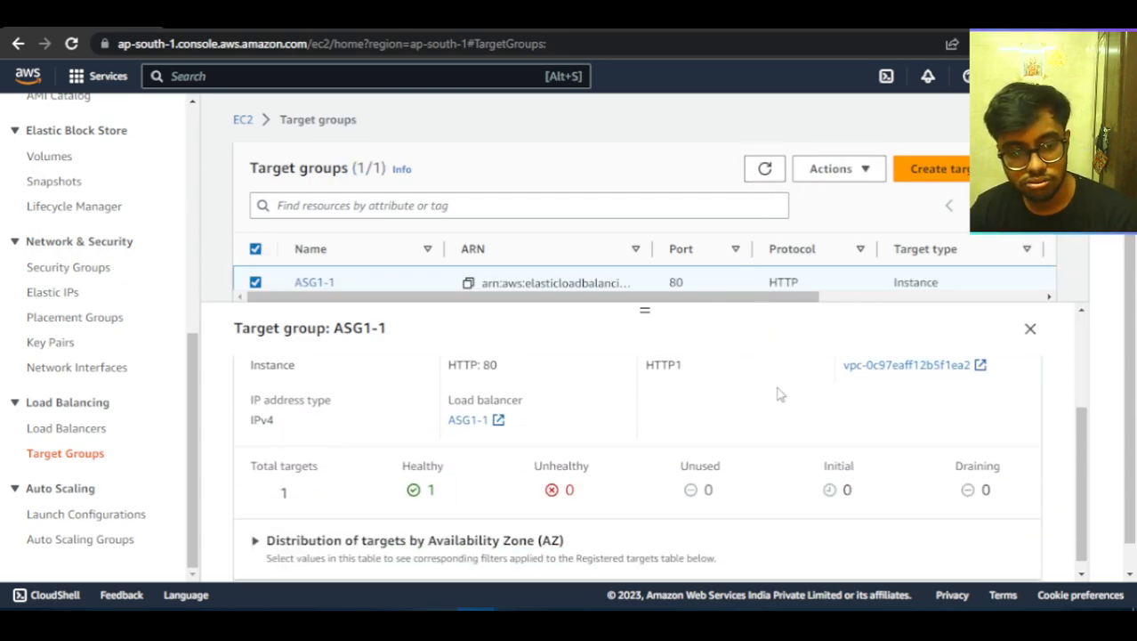
pyautogui.scroll(2, 777, 394)
pyautogui.scroll(5, 42, 258)
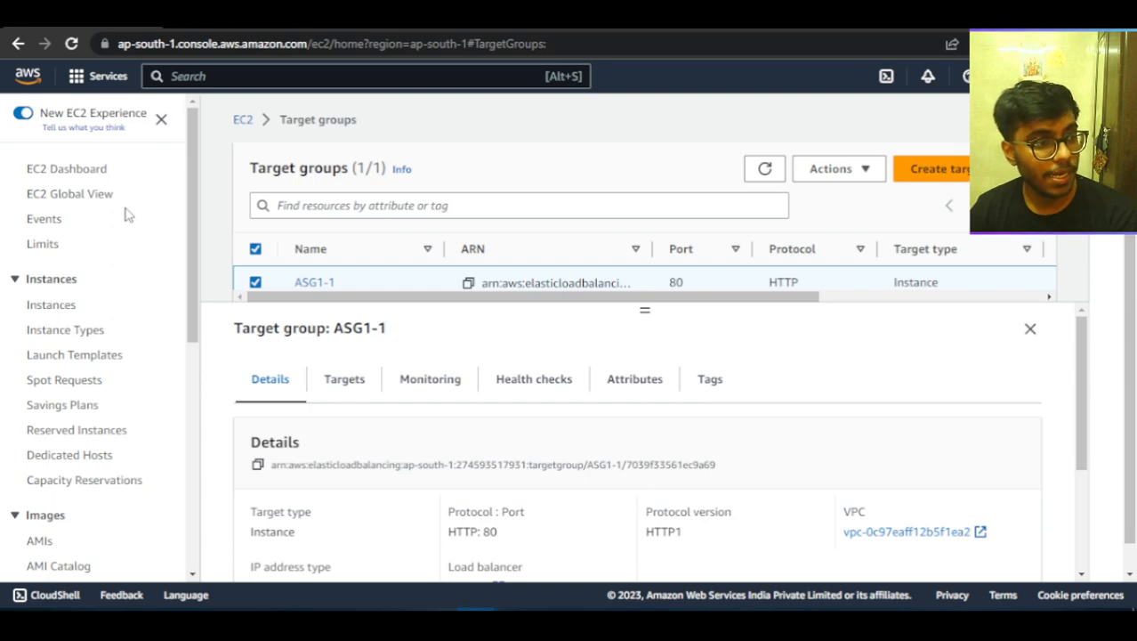
pyautogui.click(71, 44)
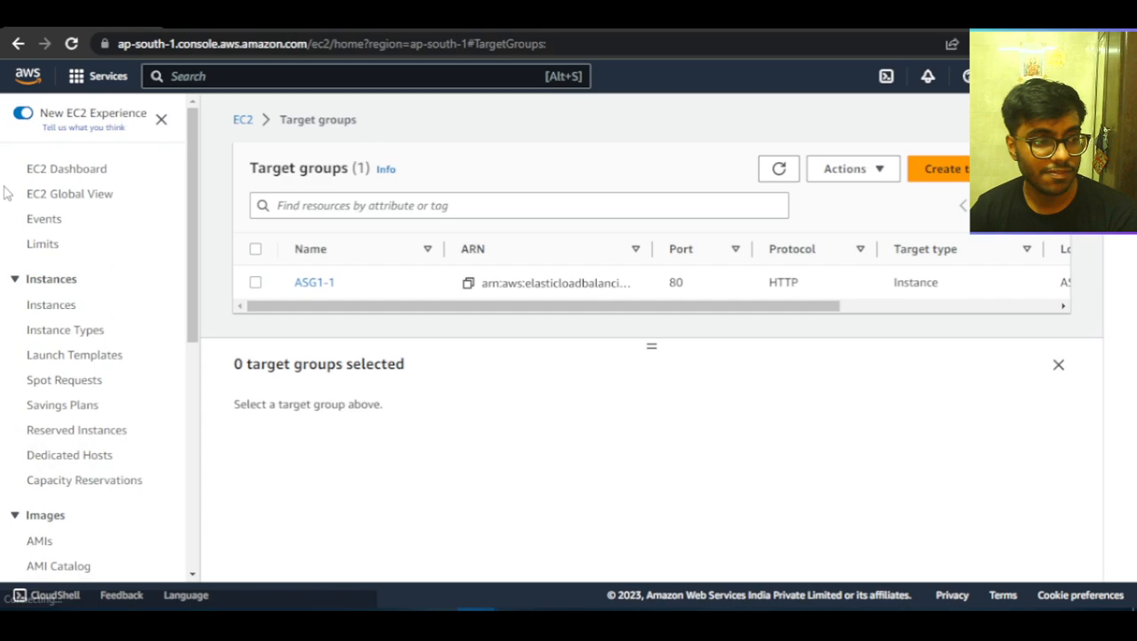
# Open the EC2 instances list and inspect the details of running instance i-0fa02ab1948f22dcf.
pyautogui.click(40, 311)
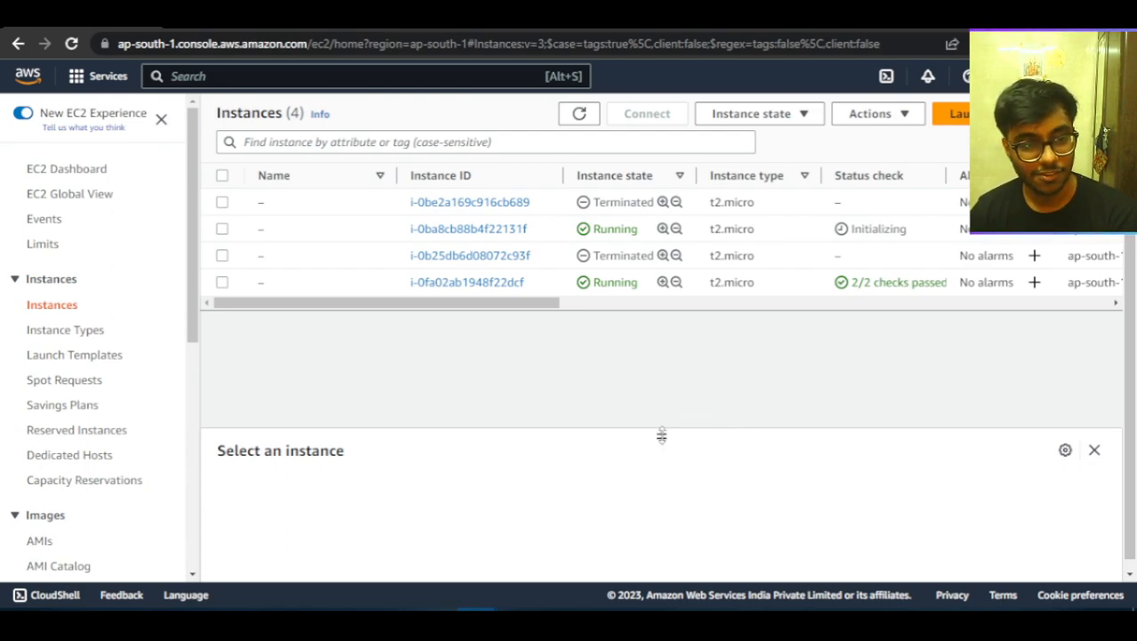
pyautogui.moveTo(661, 435); pyautogui.dragTo(663, 431)
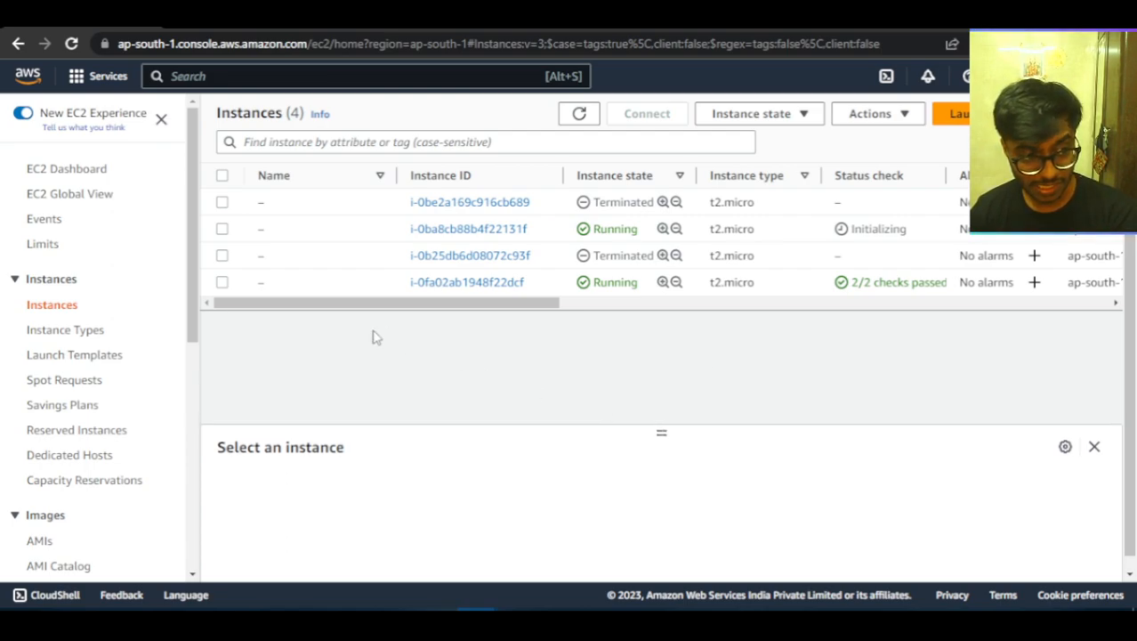
pyautogui.click(222, 283)
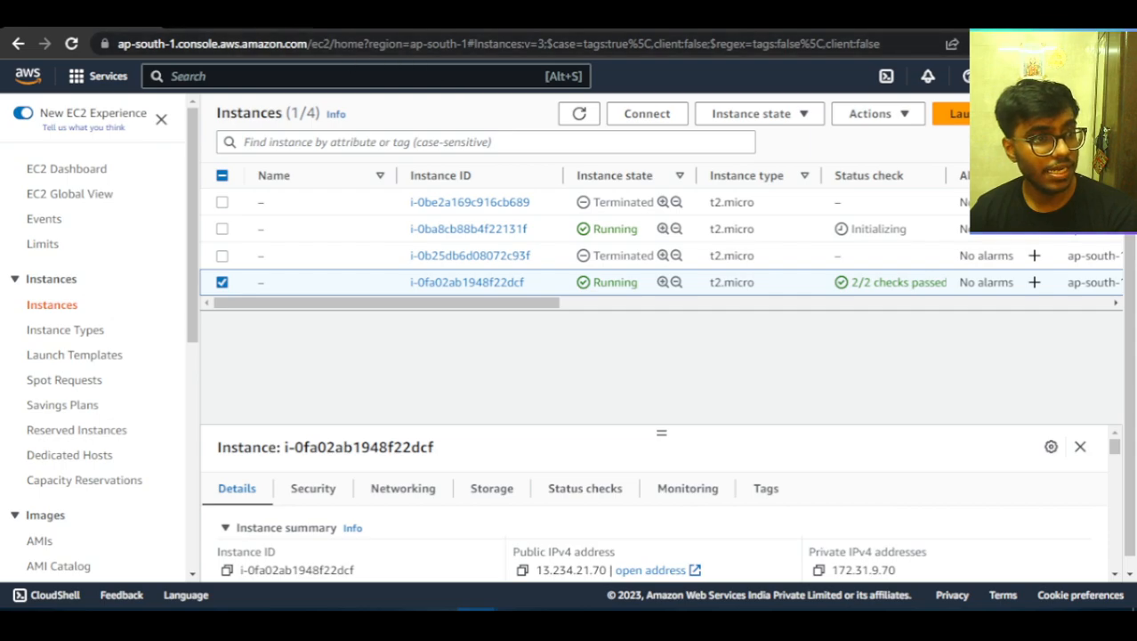
pyautogui.click(222, 282)
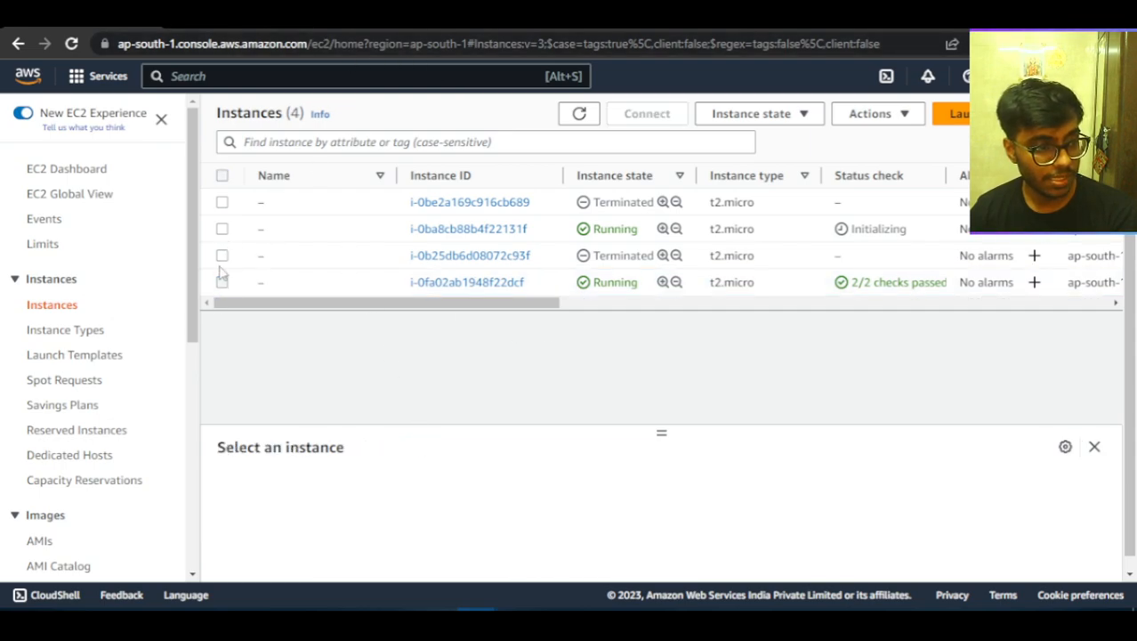
# Copy instance i-0ba8cb88b4f22131f's public IPv4 address, reload the 13.232.159.244 page, and check the website at 65.0.26.78.
pyautogui.click(223, 229)
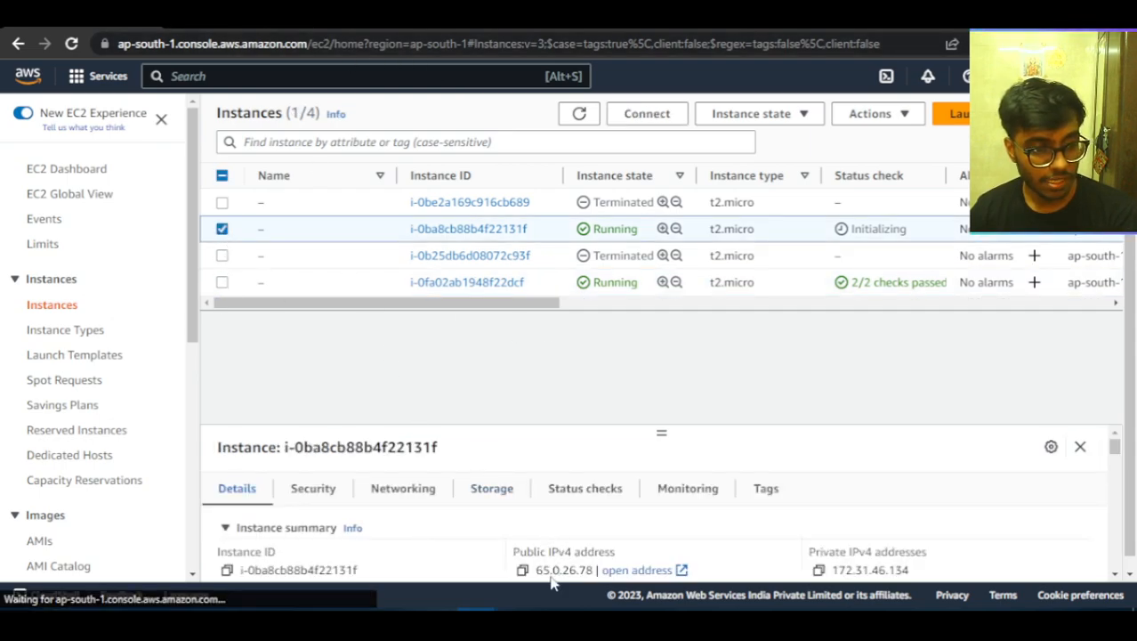
pyautogui.click(522, 569)
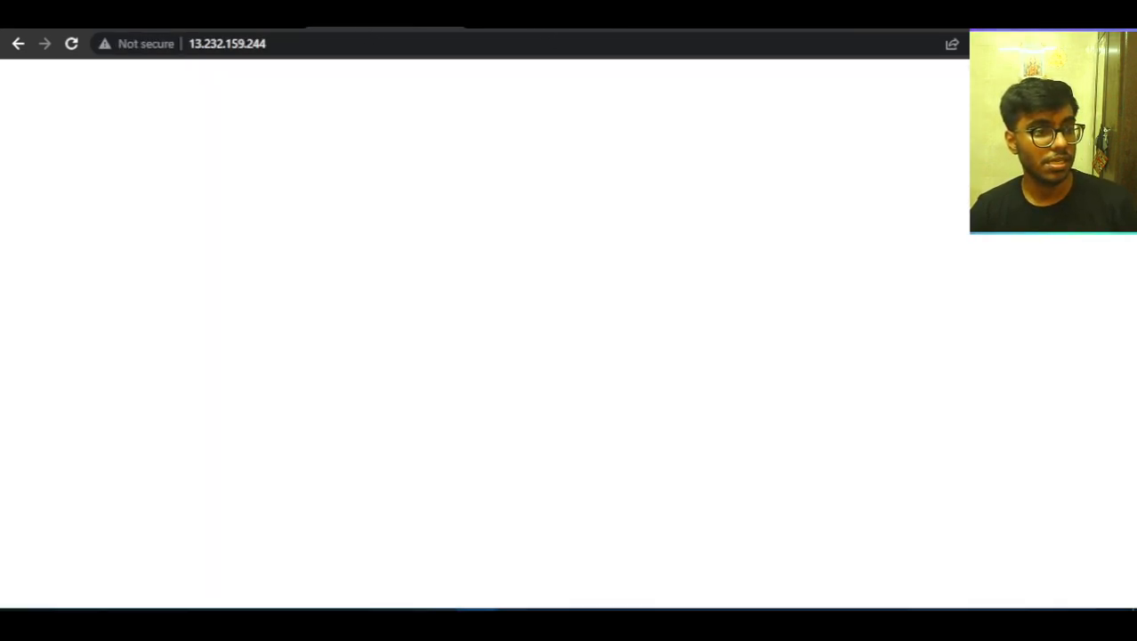
pyautogui.click(71, 42)
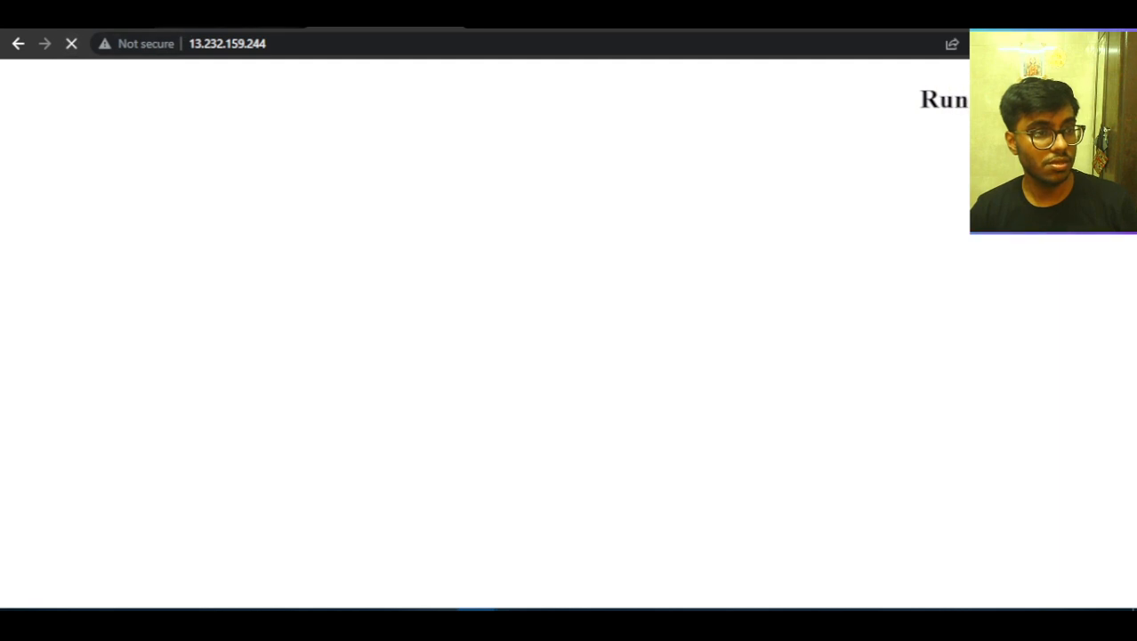
pyautogui.click(71, 42)
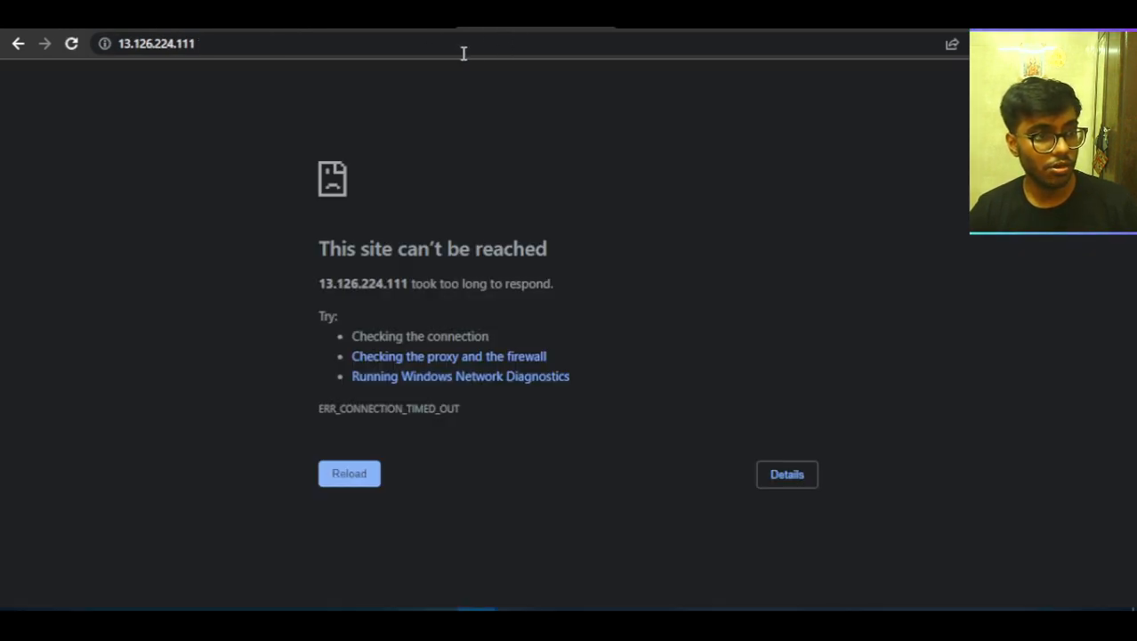
pyautogui.click(458, 44)
pyautogui.hotkey('ctrl', 'v')
pyautogui.press('Return')
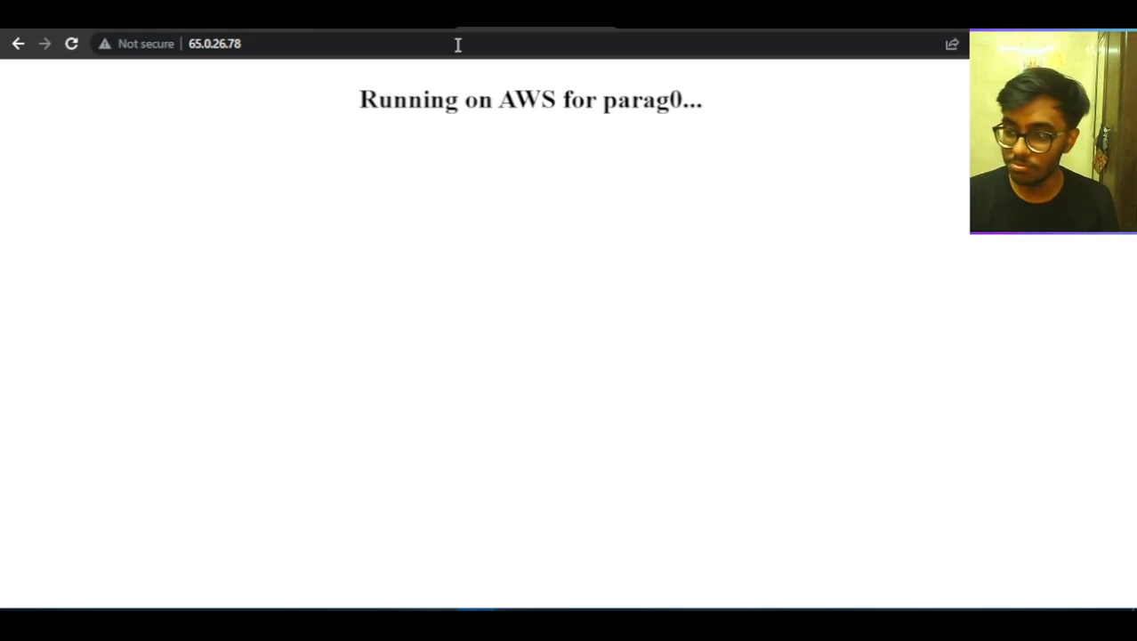
# Look through the open website pages, return to the EC2 instances list and refresh it.
pyautogui.click(418, 21)
pyautogui.click(525, 21)
pyautogui.click(241, 21)
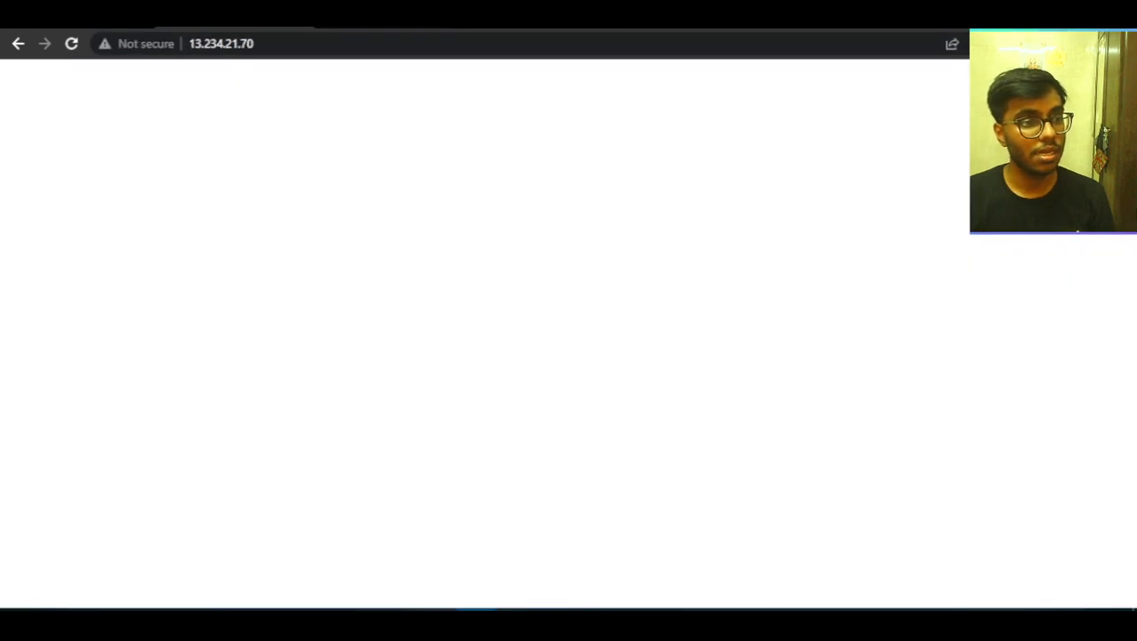
pyautogui.click(107, 21)
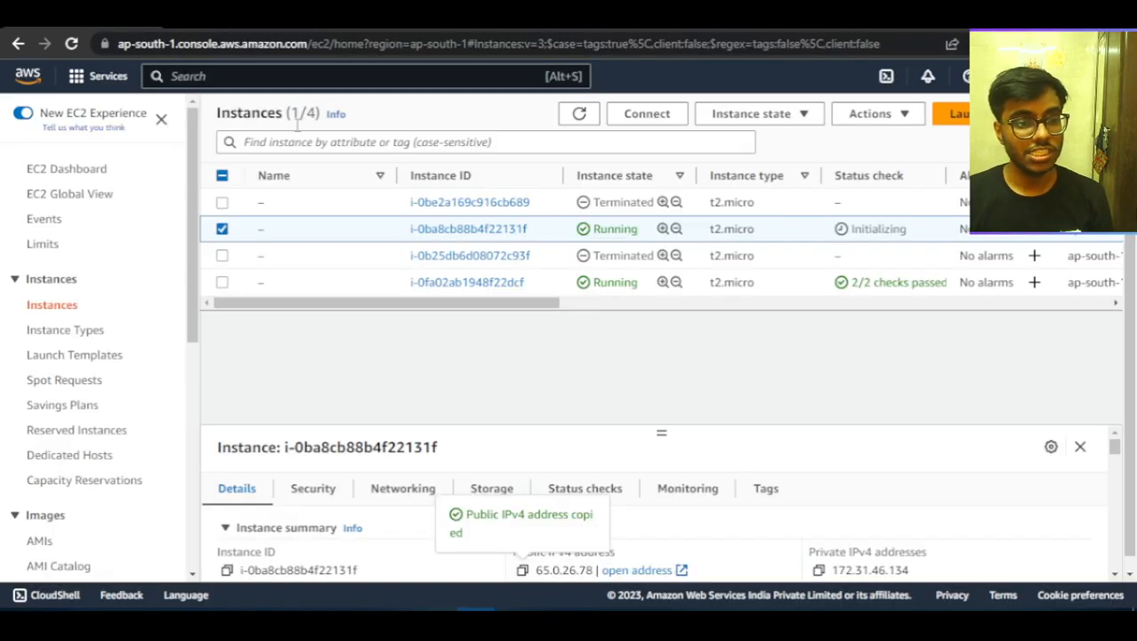
pyautogui.click(579, 114)
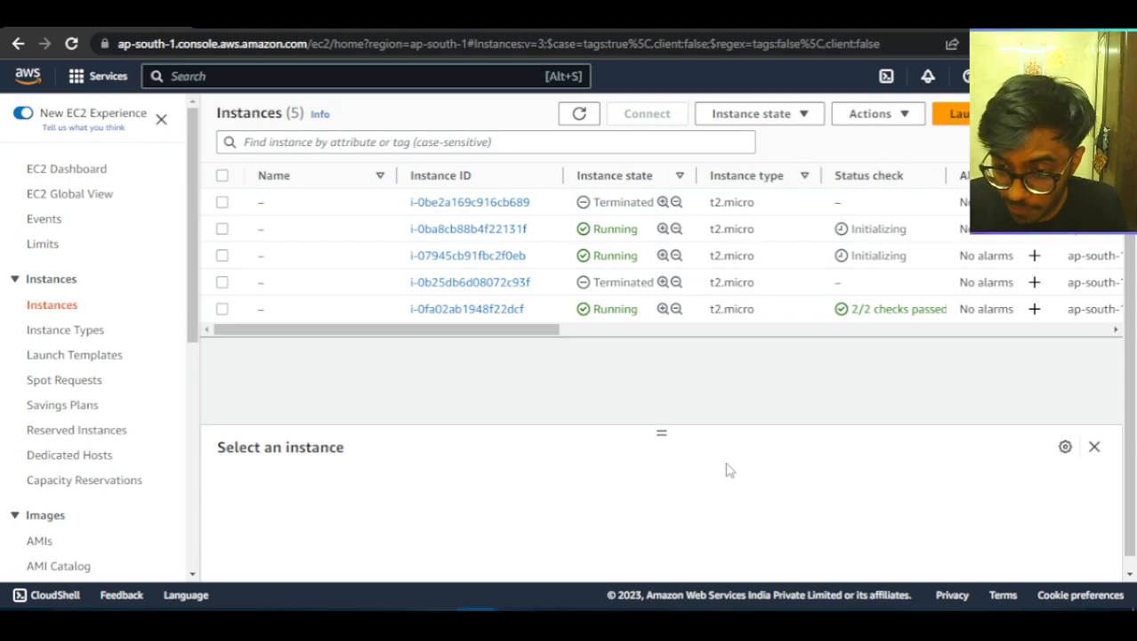
# Try to delete target group ASG1-1 and examine its target health counts.
pyautogui.scroll(-5, 116, 449)
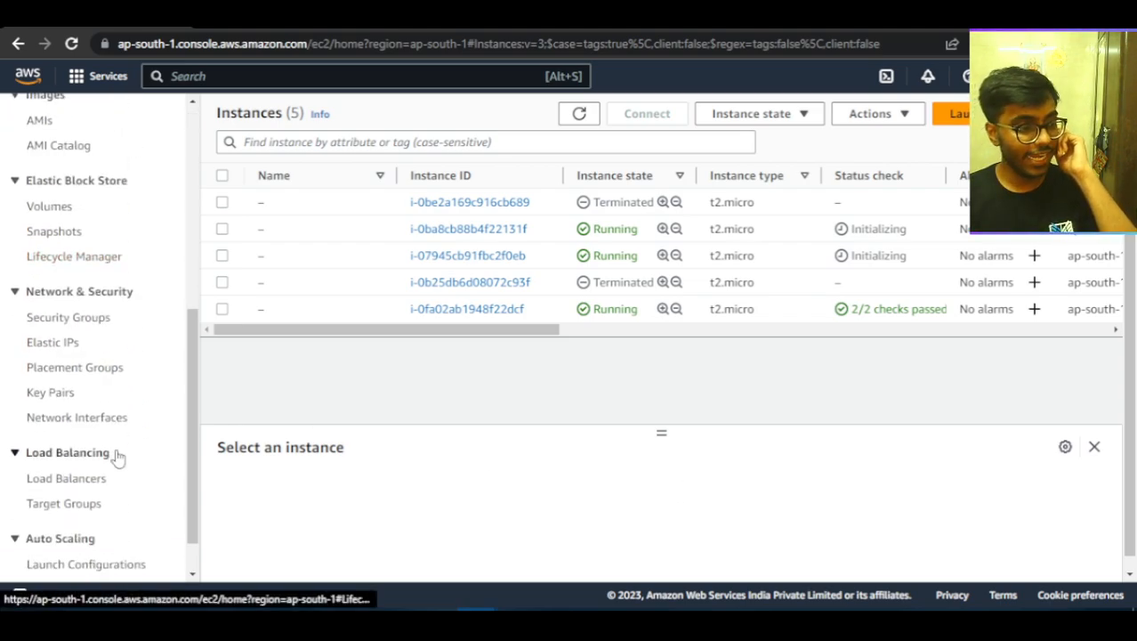
pyautogui.click(66, 455)
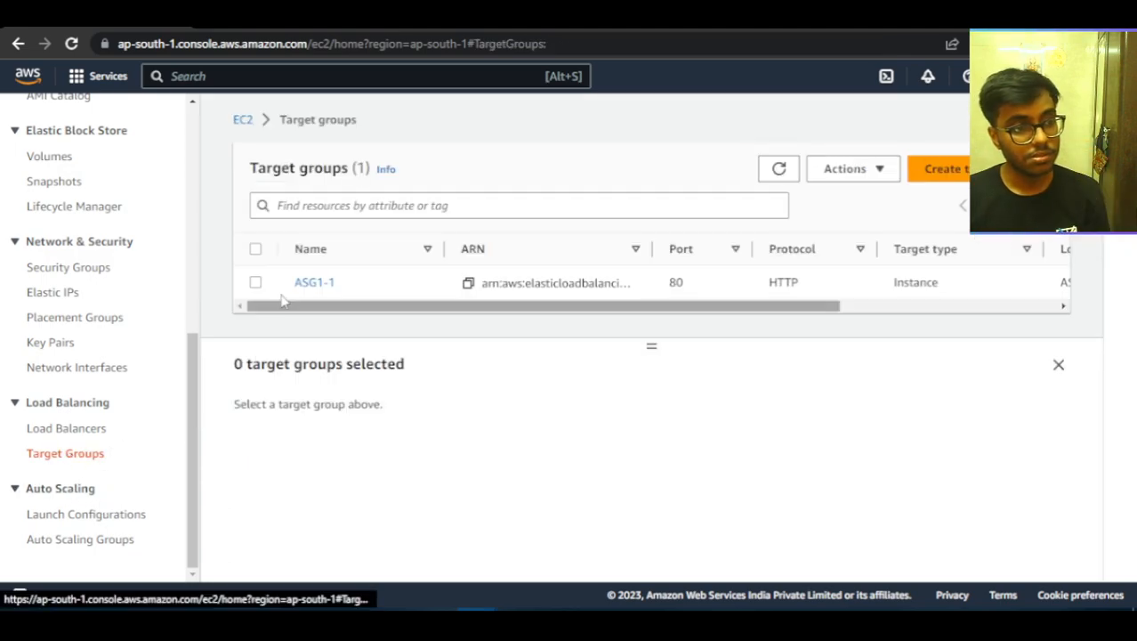
pyautogui.click(255, 250)
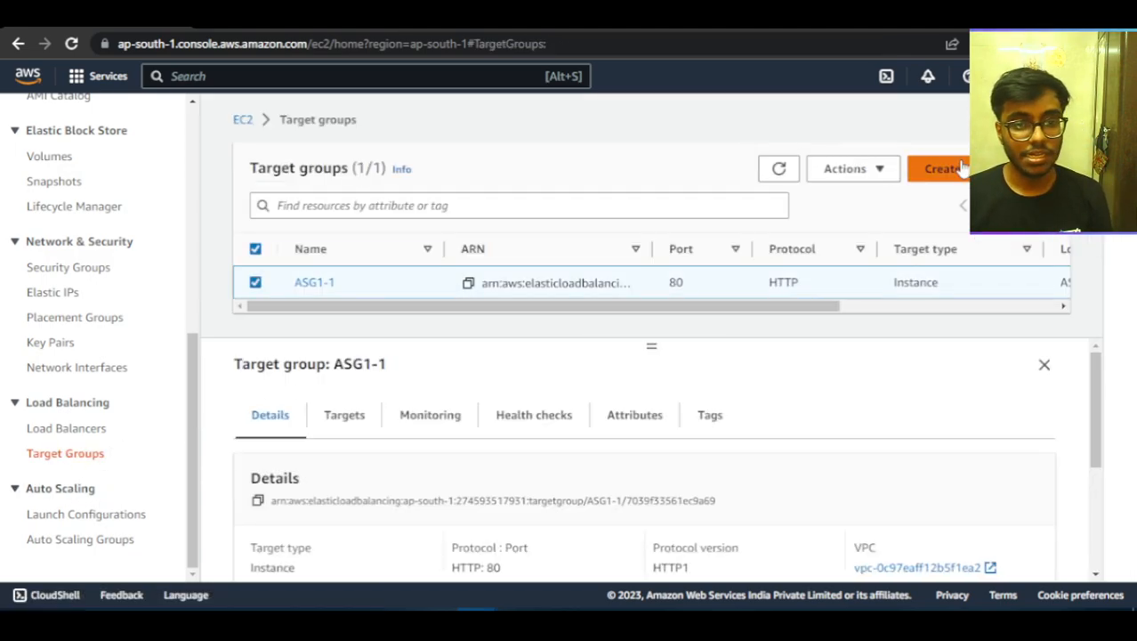
pyautogui.click(868, 171)
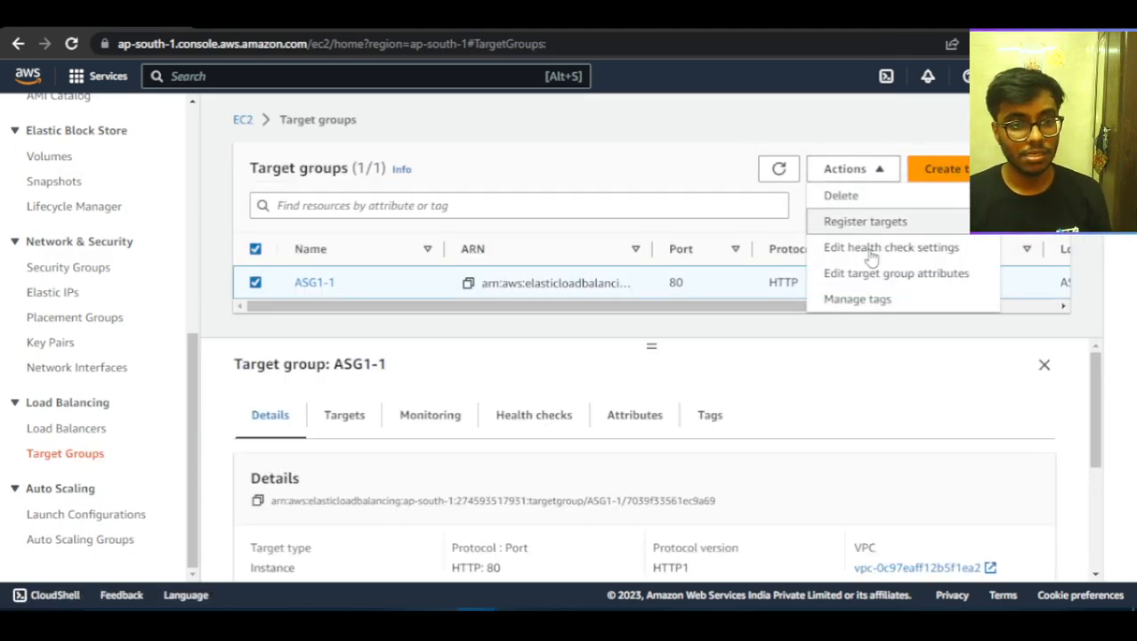
pyautogui.click(862, 197)
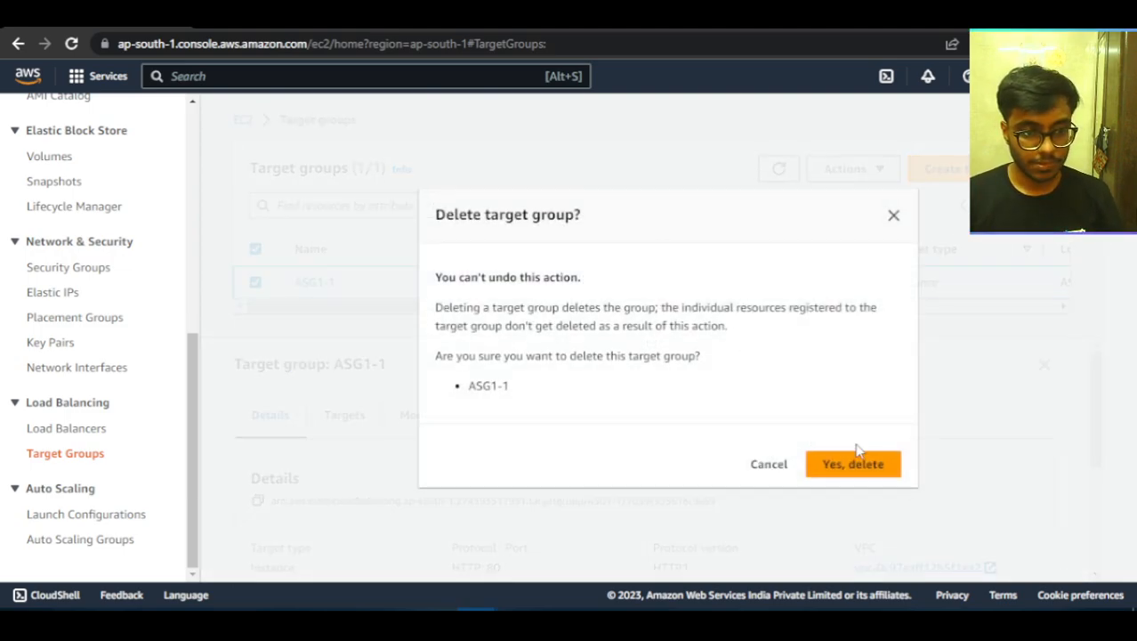
pyautogui.click(859, 470)
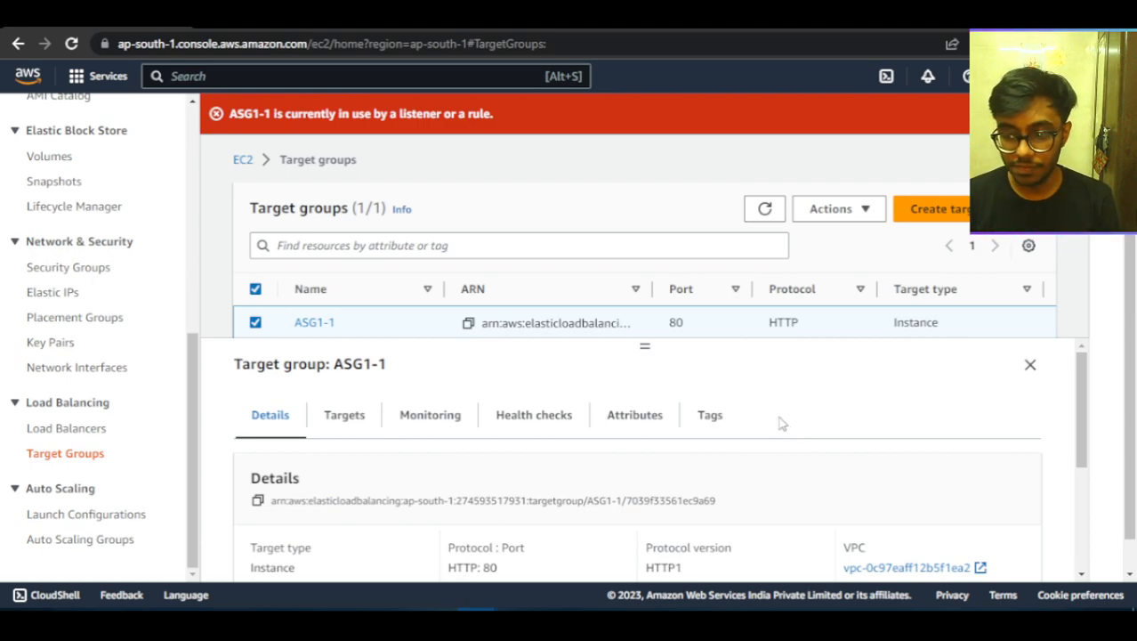
pyautogui.scroll(-6, 480, 472)
pyautogui.scroll(1, 537, 501)
# Select every instance in the EC2 instances list and terminate them all.
pyautogui.scroll(5, 53, 213)
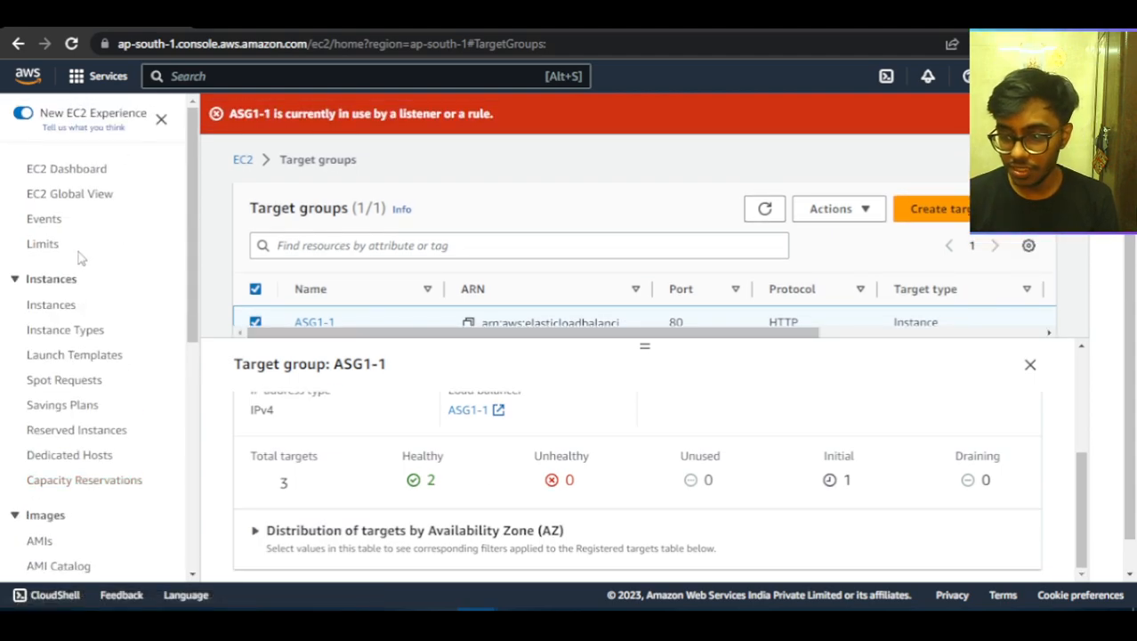
pyautogui.click(50, 306)
pyautogui.click(223, 176)
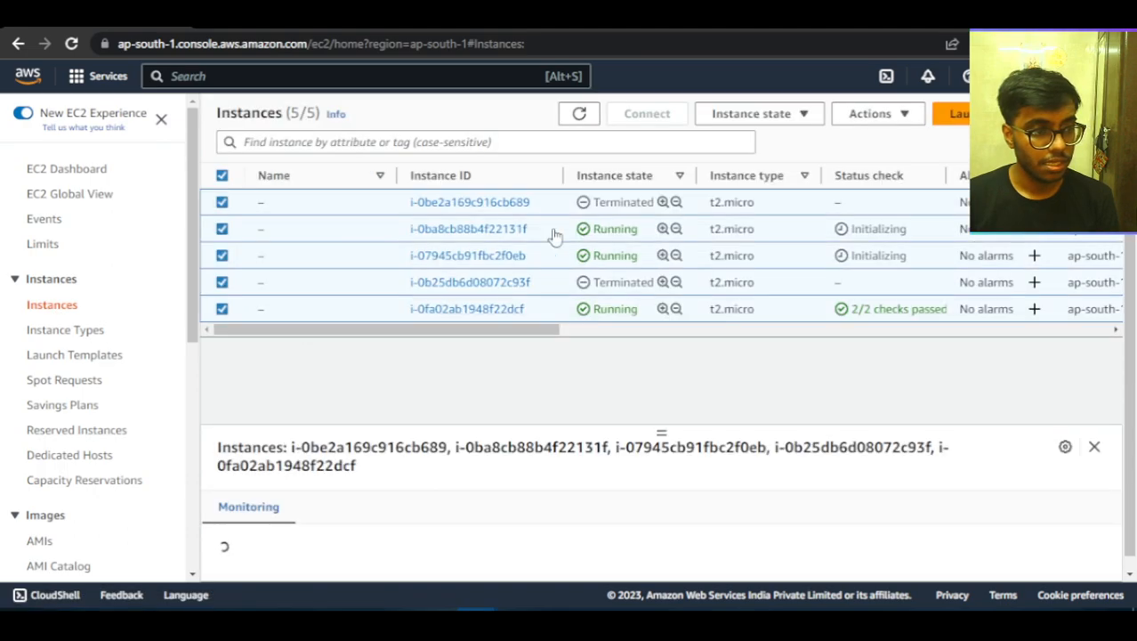
pyautogui.click(738, 114)
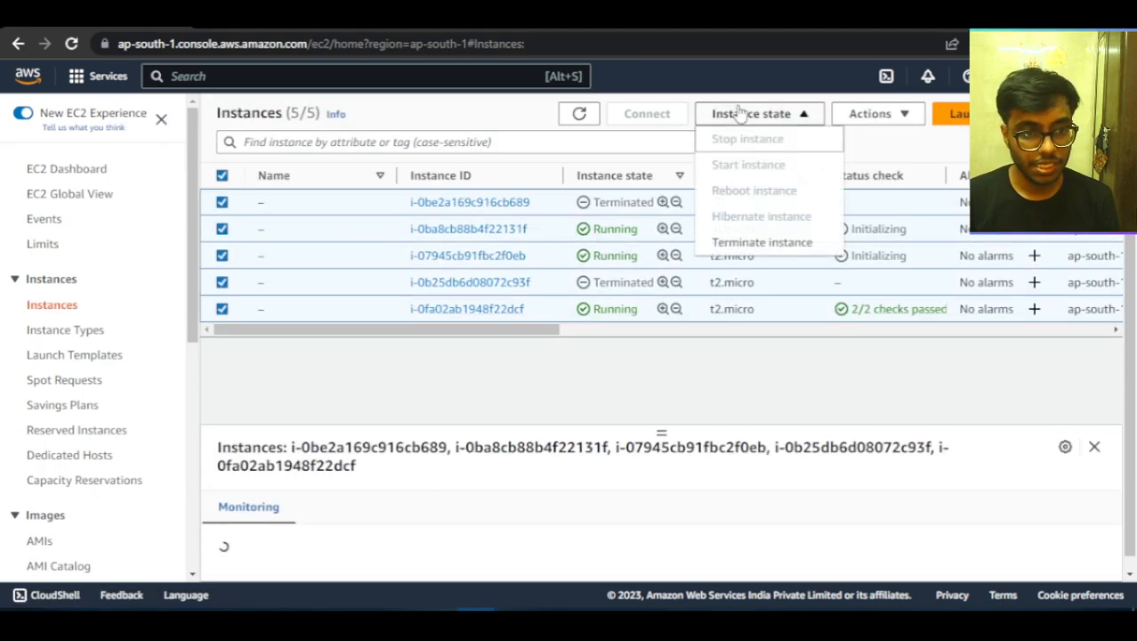
pyautogui.click(737, 247)
pyautogui.click(852, 493)
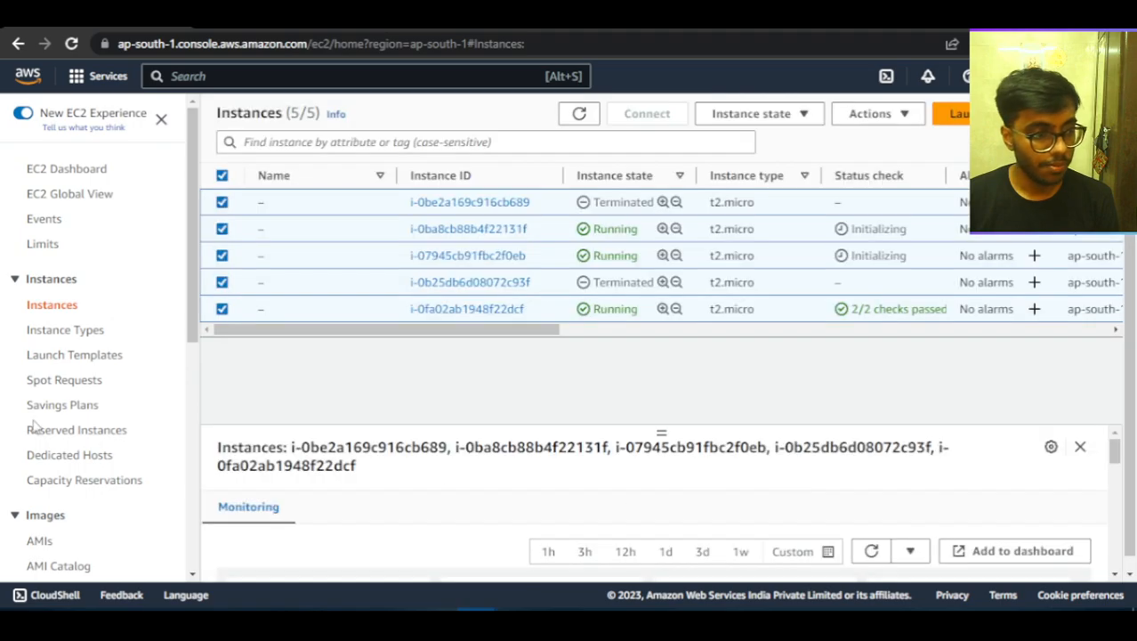
# Go back to the target groups, try again to delete ASG1-1, and dismiss the error message.
pyautogui.scroll(-5, 52, 431)
pyautogui.click(56, 456)
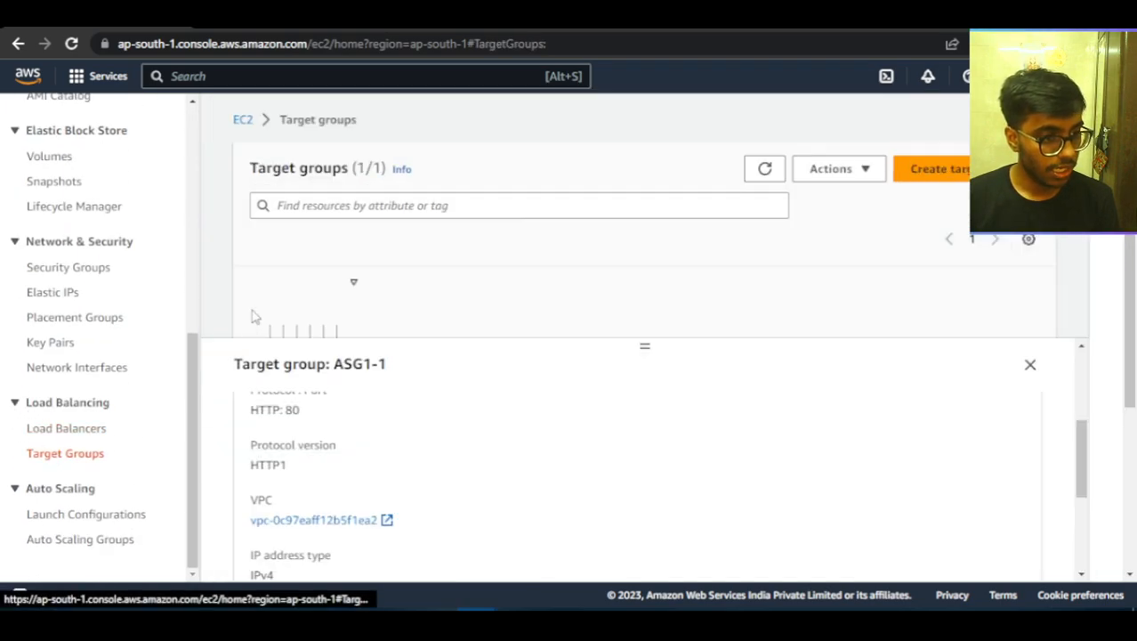
pyautogui.click(881, 173)
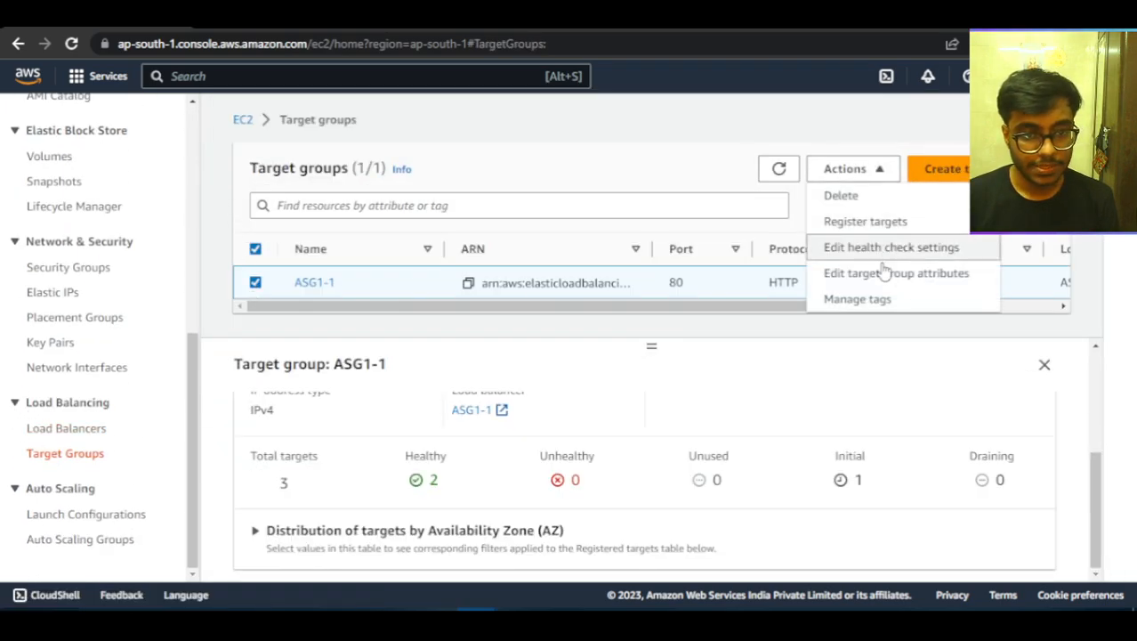
pyautogui.click(870, 200)
pyautogui.click(841, 464)
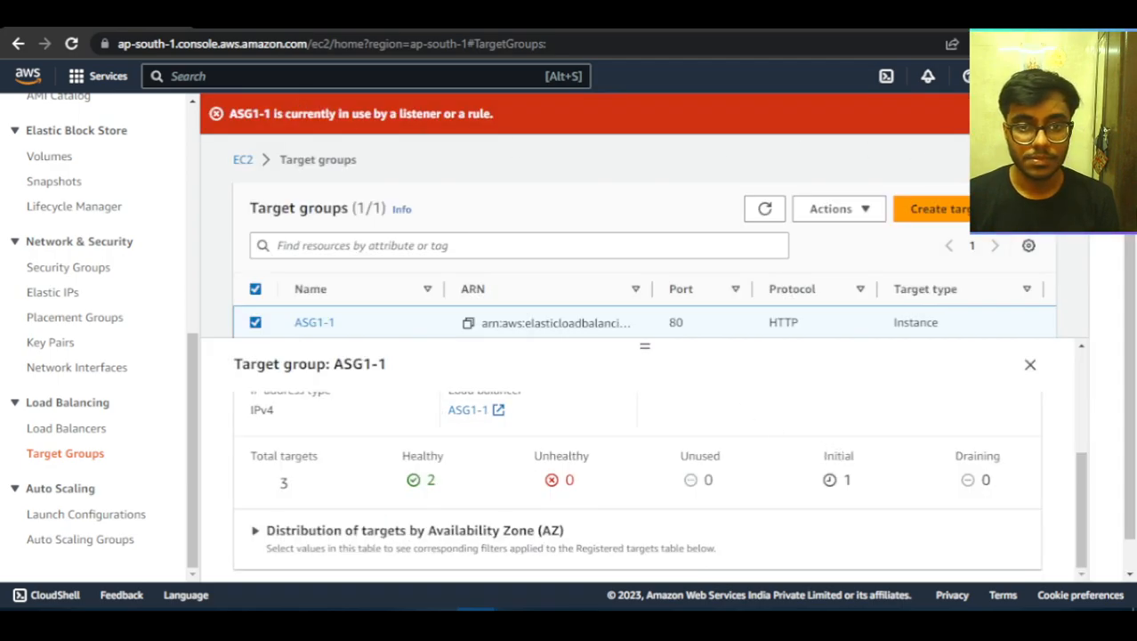
pyautogui.click(1070, 114)
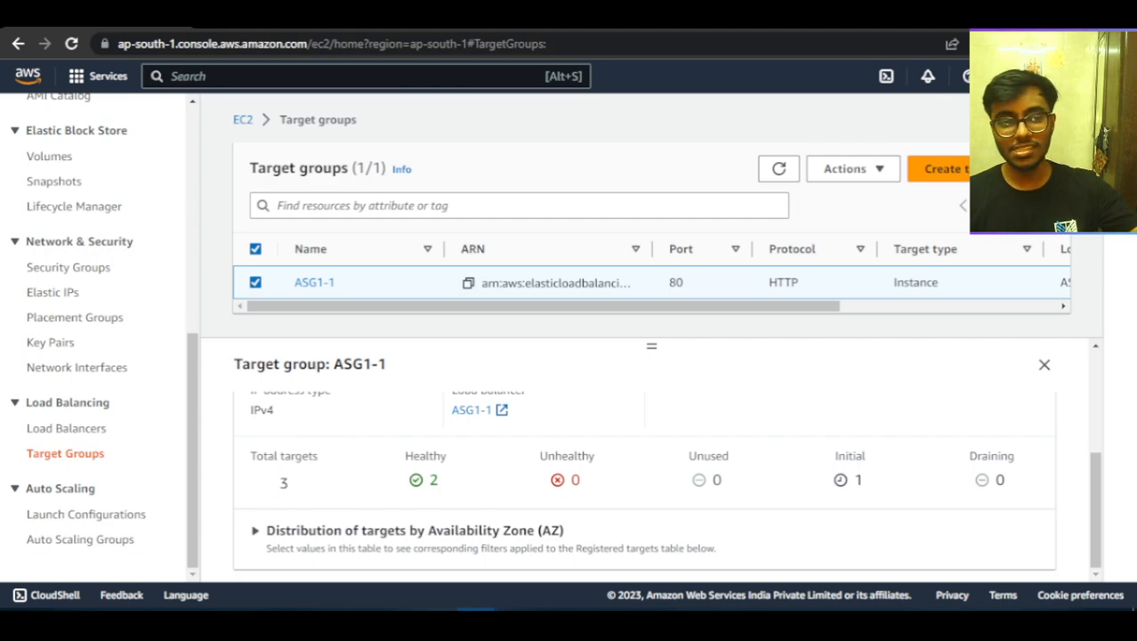